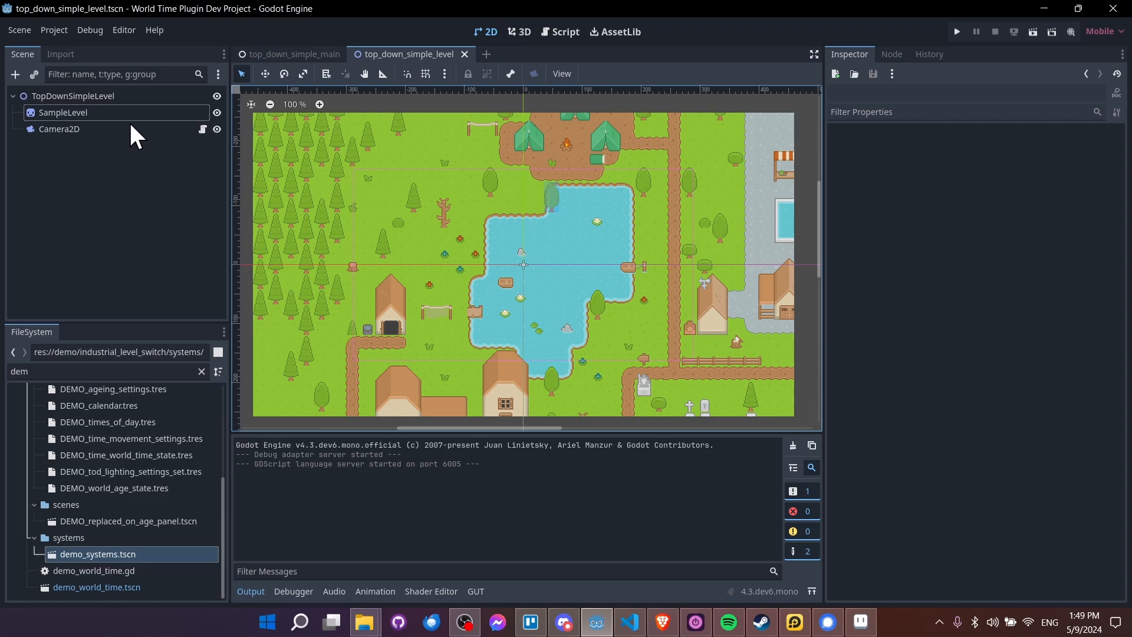
- Examine the SampleLevel sprite in the top_down_simple_level scene and switch to the top_down_simple_main scene
{"action": "mouse_move", "coordinate": [440, 176]}
{"action": "middle_mouse_down"}
{"action": "mouse_move", "coordinate": [430, 175]}
{"action": "mouse_move", "coordinate": [443, 171]}
{"action": "middle_mouse_up"}
{"action": "left_click", "coordinate": [91, 112]}
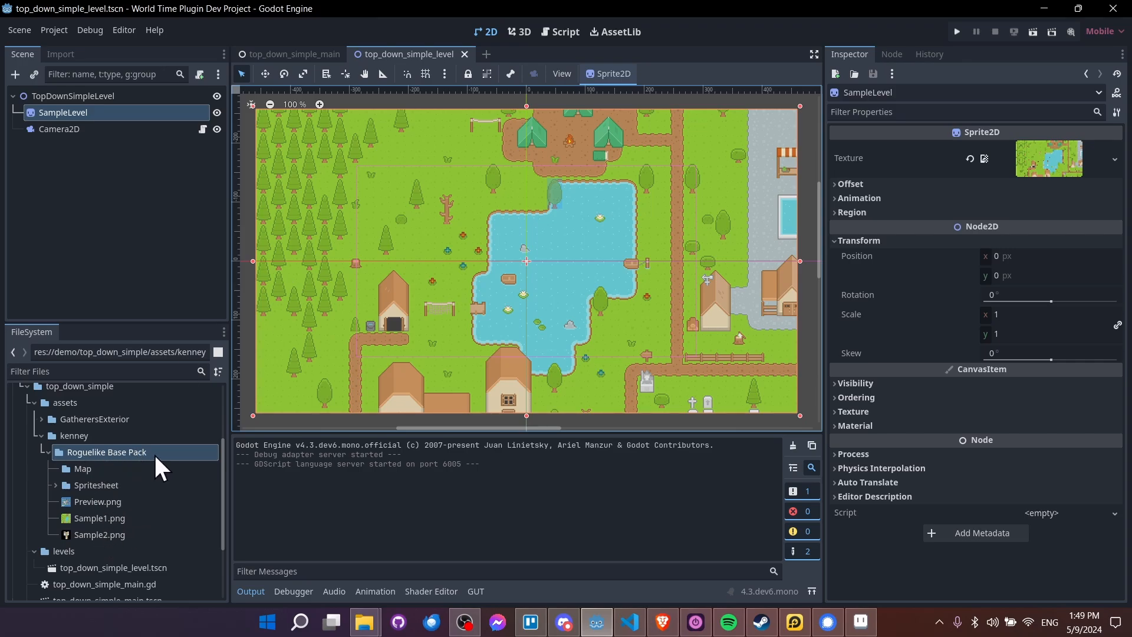
{"action": "left_click", "coordinate": [45, 436]}
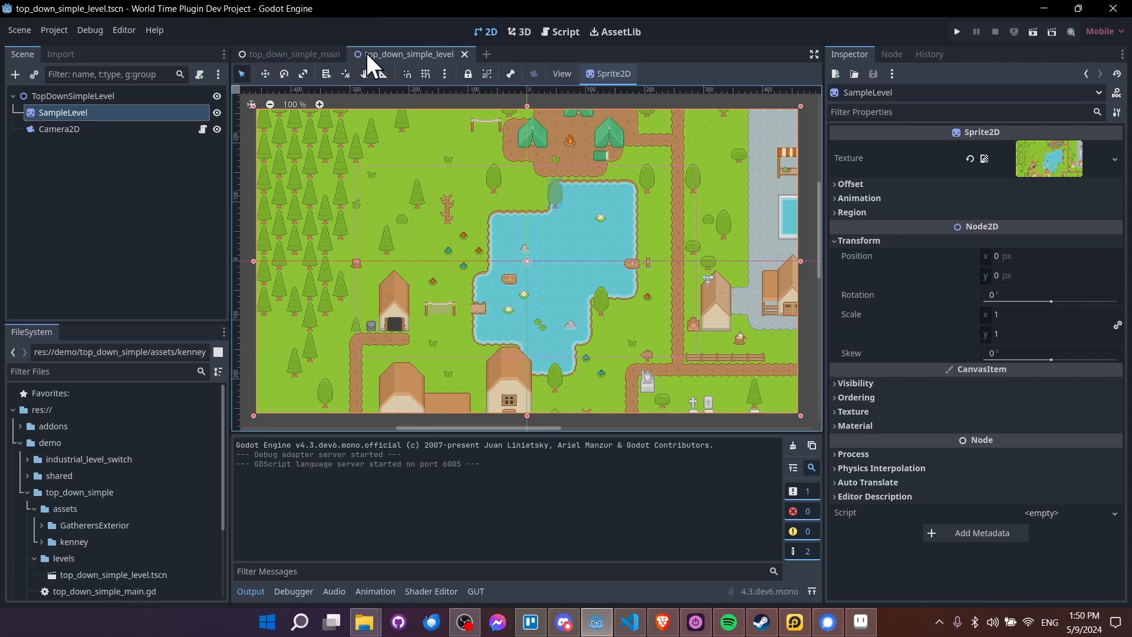
{"action": "left_click", "coordinate": [309, 54]}
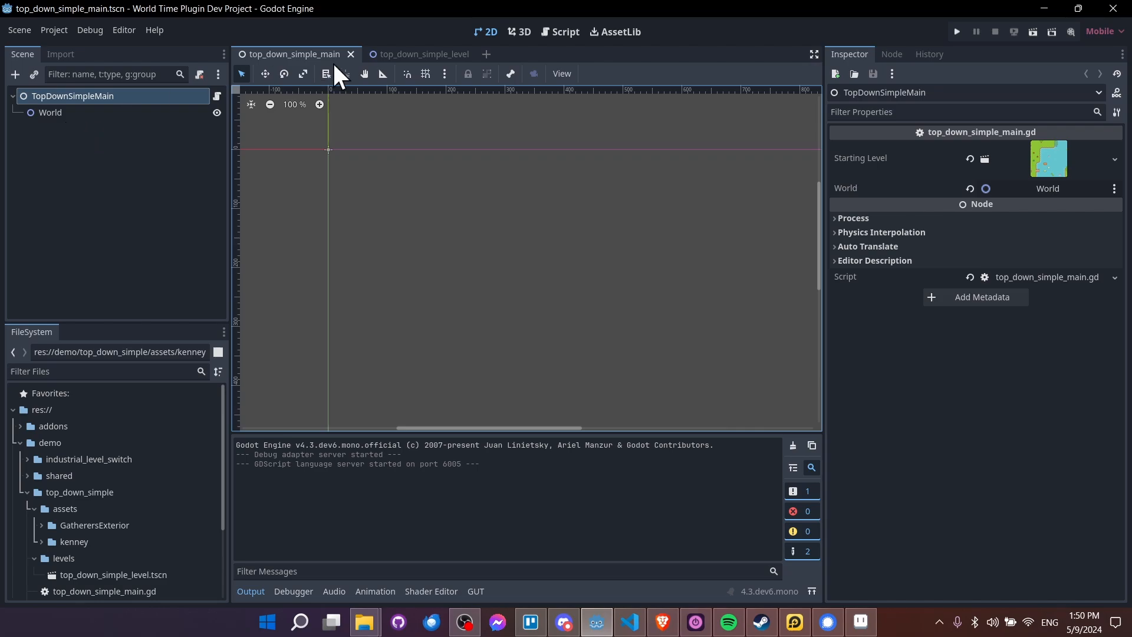
{"action": "left_click", "coordinate": [420, 53]}
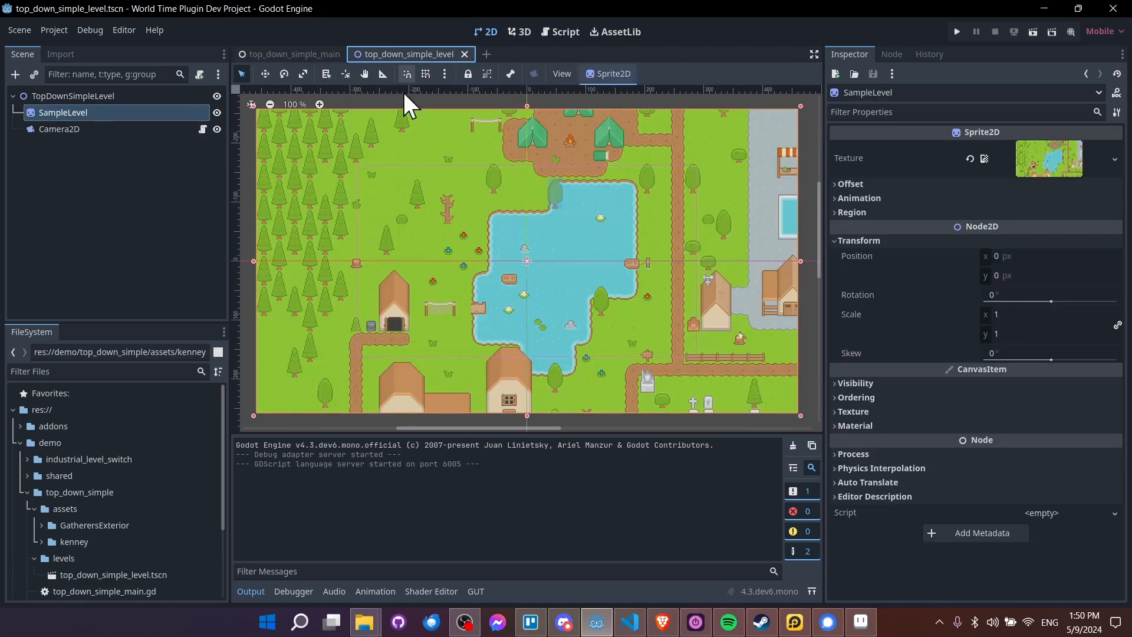
{"action": "left_click", "coordinate": [289, 52]}
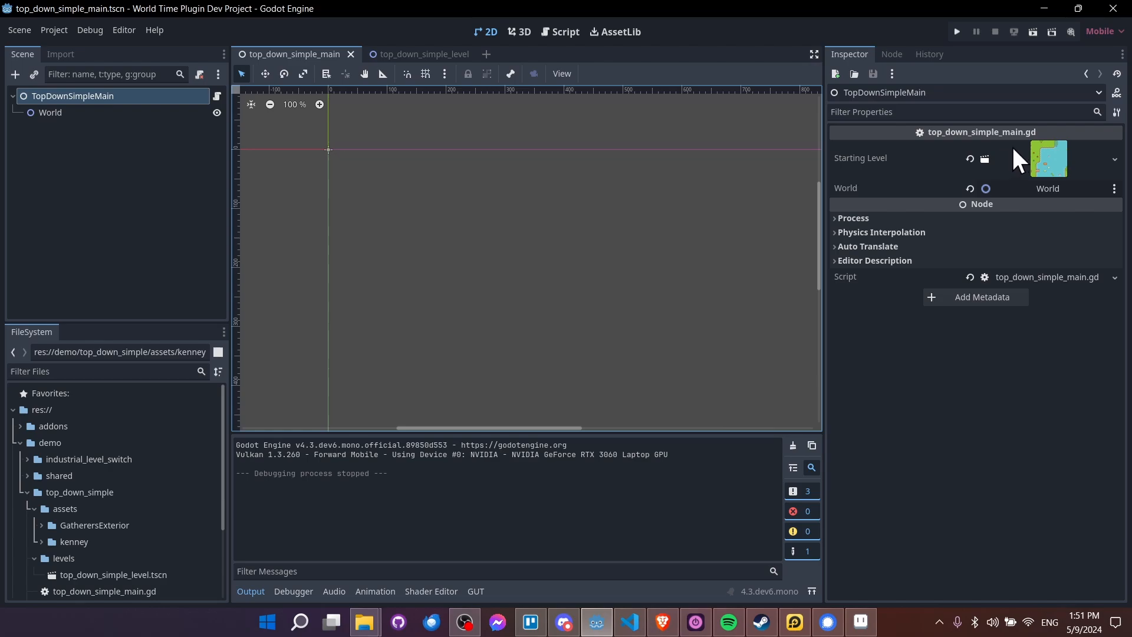
- Run the current scene, inspect the World node's children in the running scene tree, and stop the run
{"action": "left_click", "coordinate": [1033, 32]}
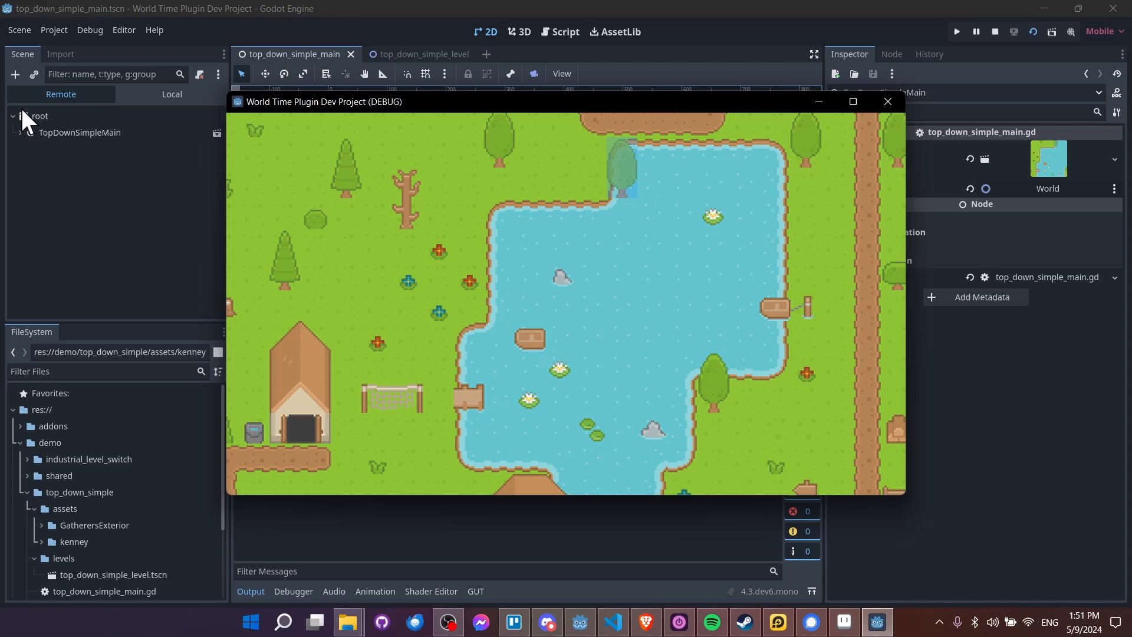
{"action": "left_click", "coordinate": [20, 133]}
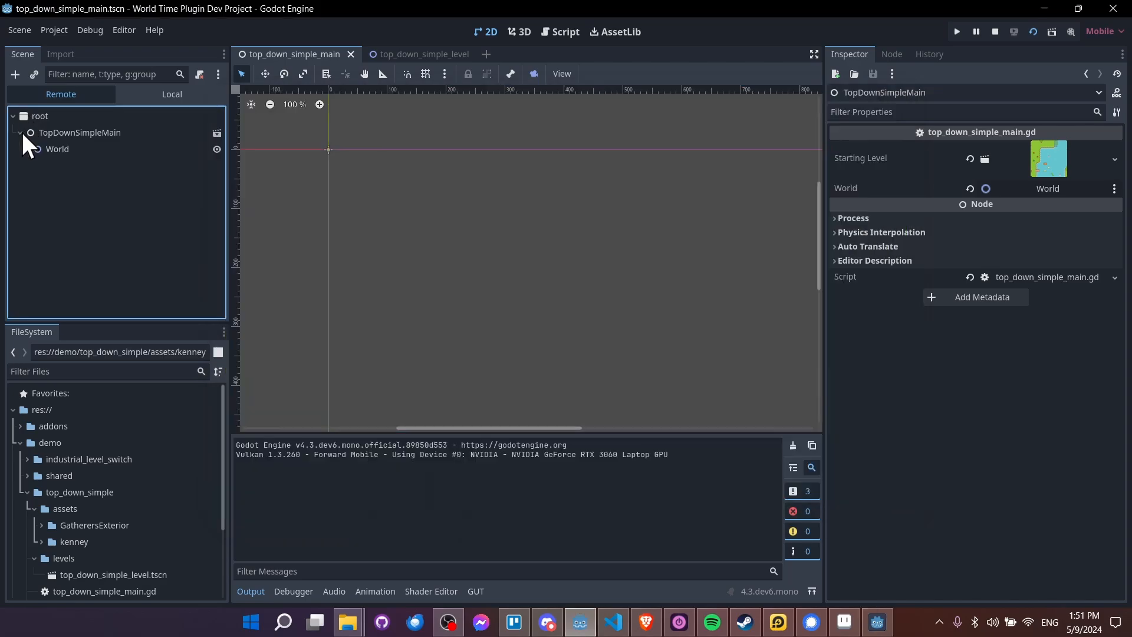
{"action": "left_click", "coordinate": [28, 149]}
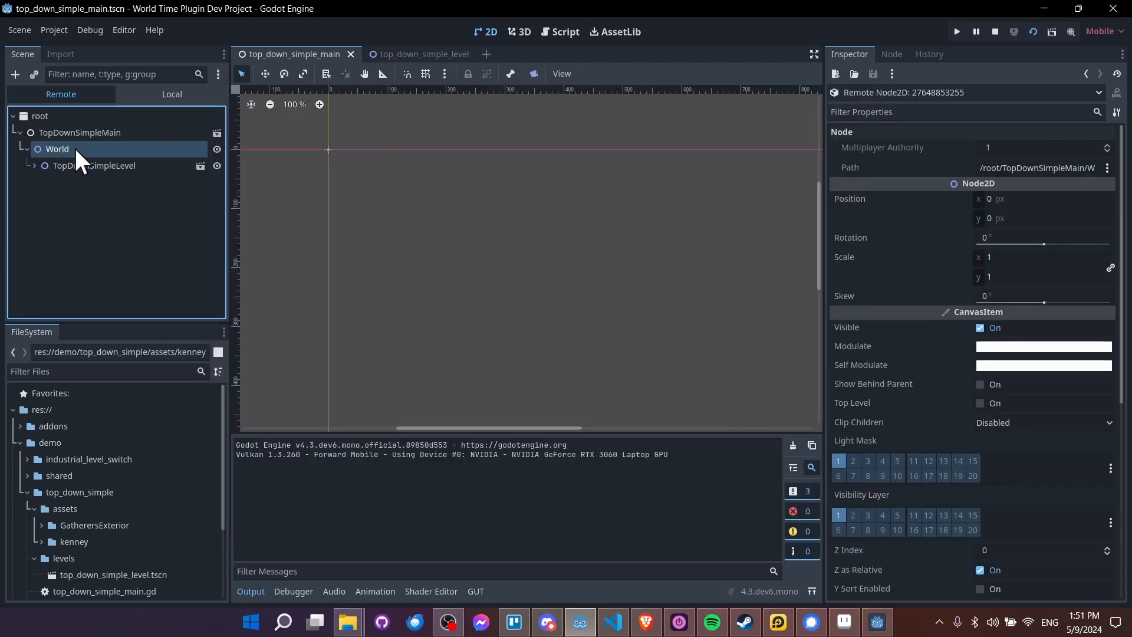
{"action": "left_click", "coordinate": [996, 31]}
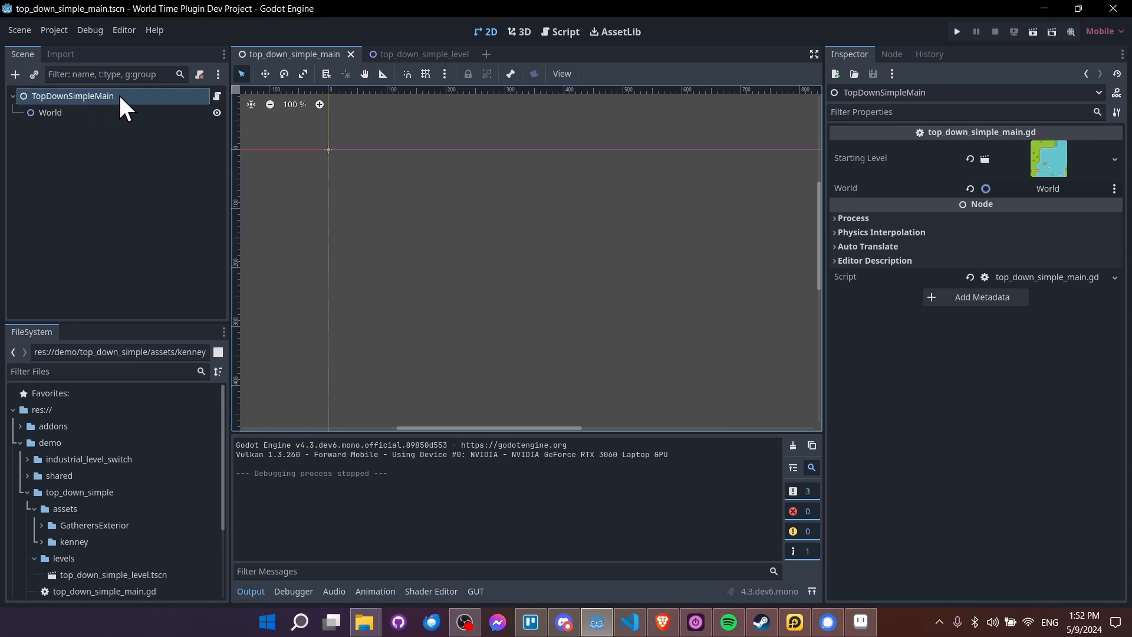
- Add a plain Node named Systems under TopDownSimpleMain and place it above World
{"action": "right_click", "coordinate": [69, 94]}
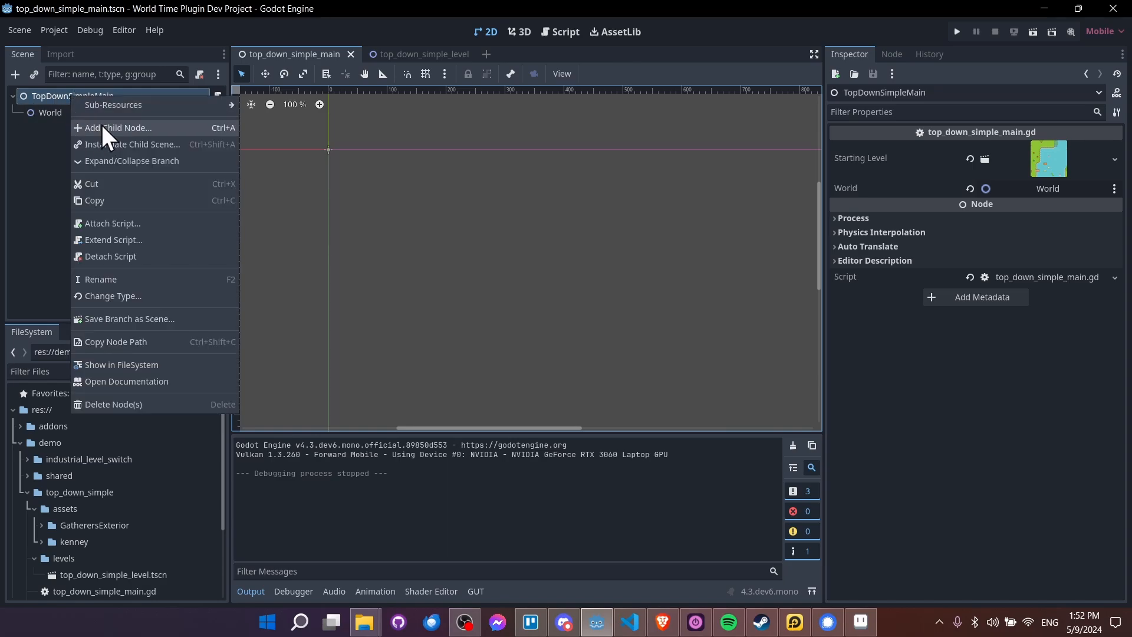
{"action": "left_click", "coordinate": [102, 125]}
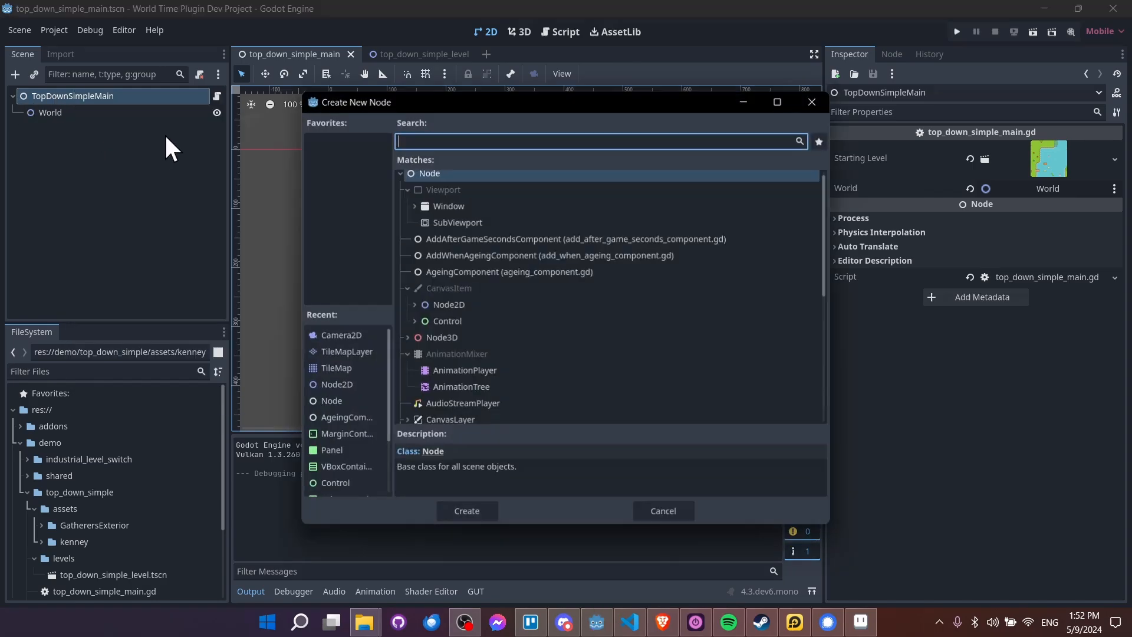
{"action": "double_click", "coordinate": [429, 173]}
{"action": "key", "text": "F2"}
{"action": "type", "text": "Systems"}
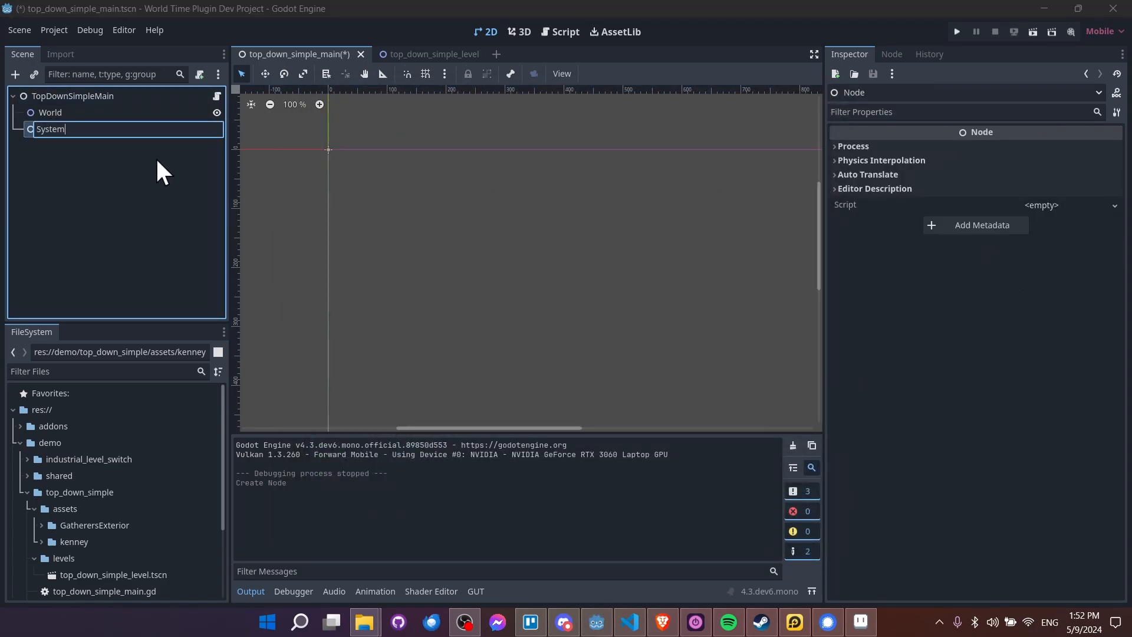
{"action": "key", "text": "Return"}
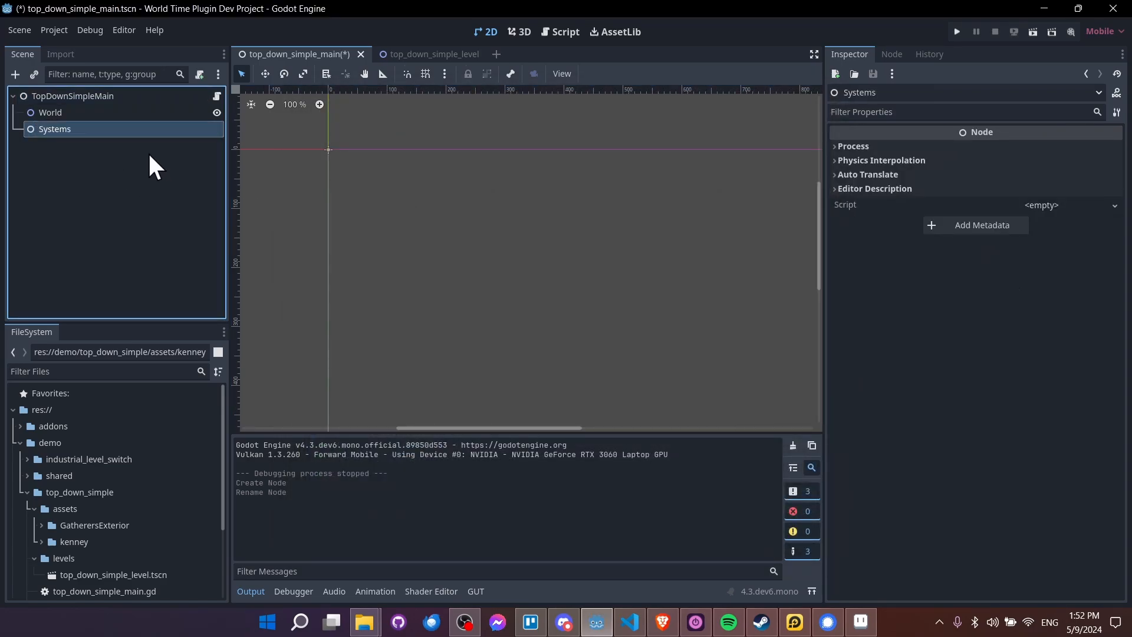
{"action": "left_click_drag", "start_coordinate": [69, 129], "coordinate": [72, 106]}
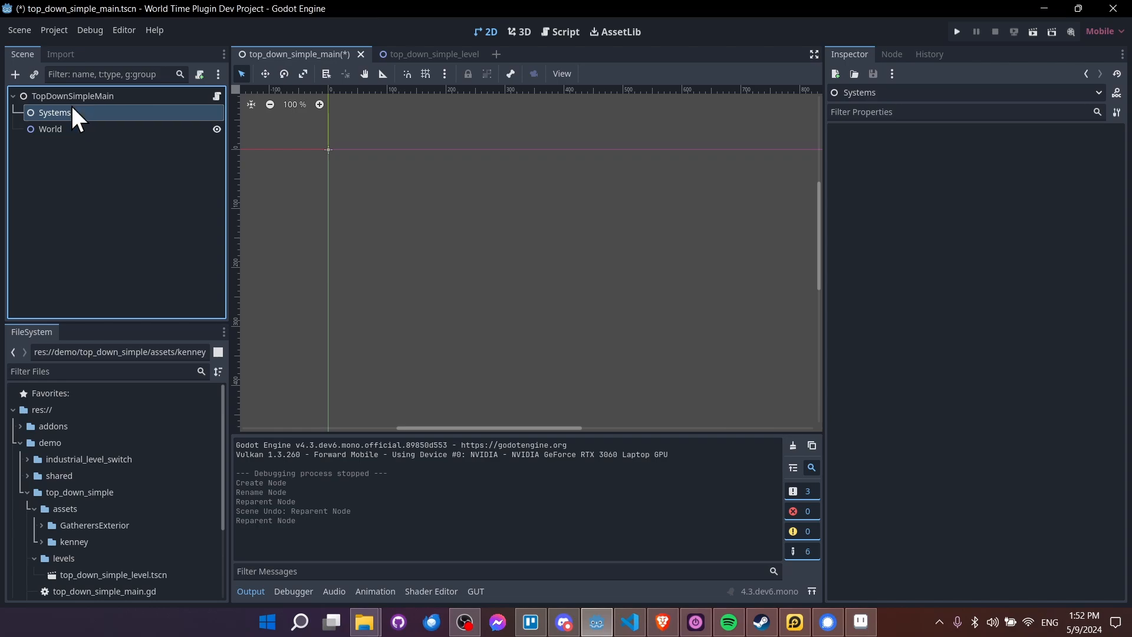
- Add a GameTimeSystem node as a child of Systems
{"action": "left_click", "coordinate": [69, 113]}
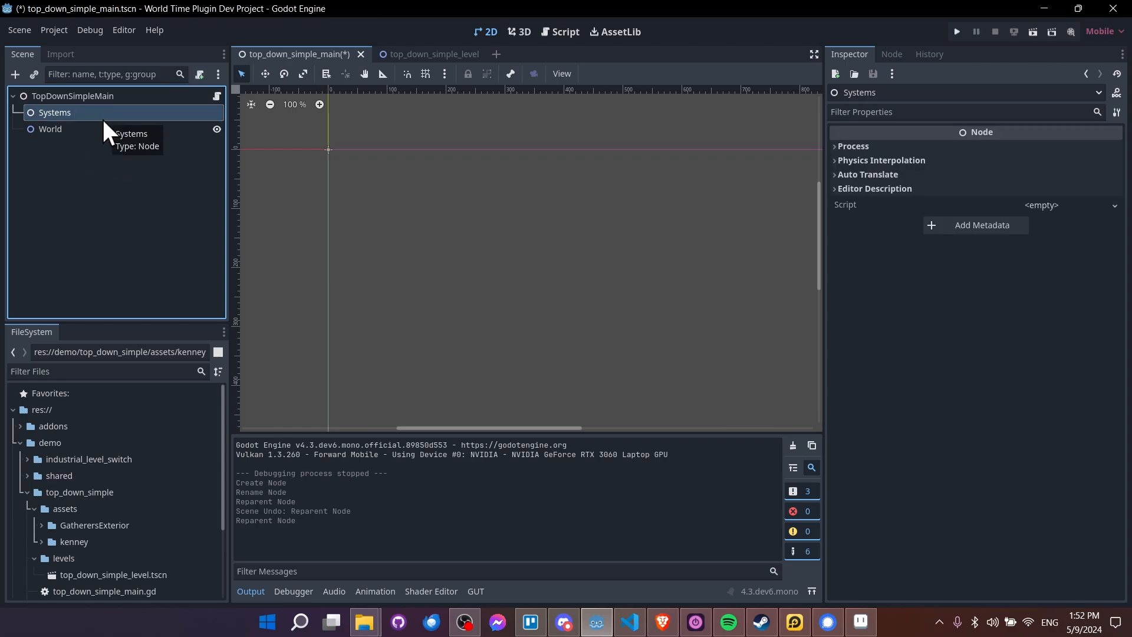
{"action": "right_click", "coordinate": [106, 121]}
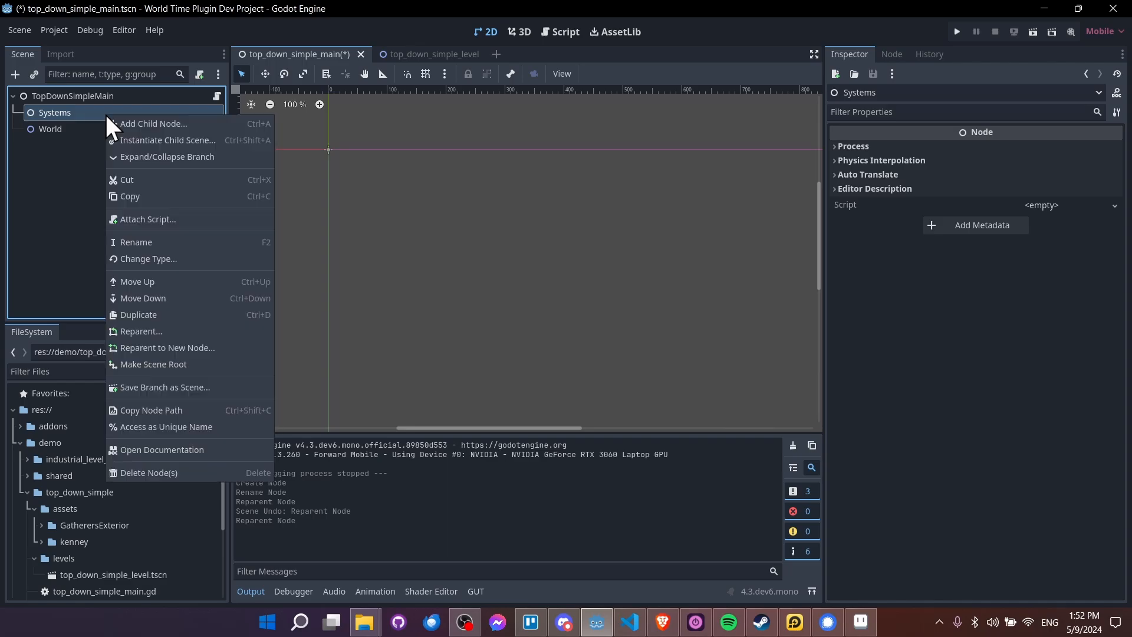
{"action": "left_click", "coordinate": [149, 125]}
{"action": "type", "text": "Gam"}
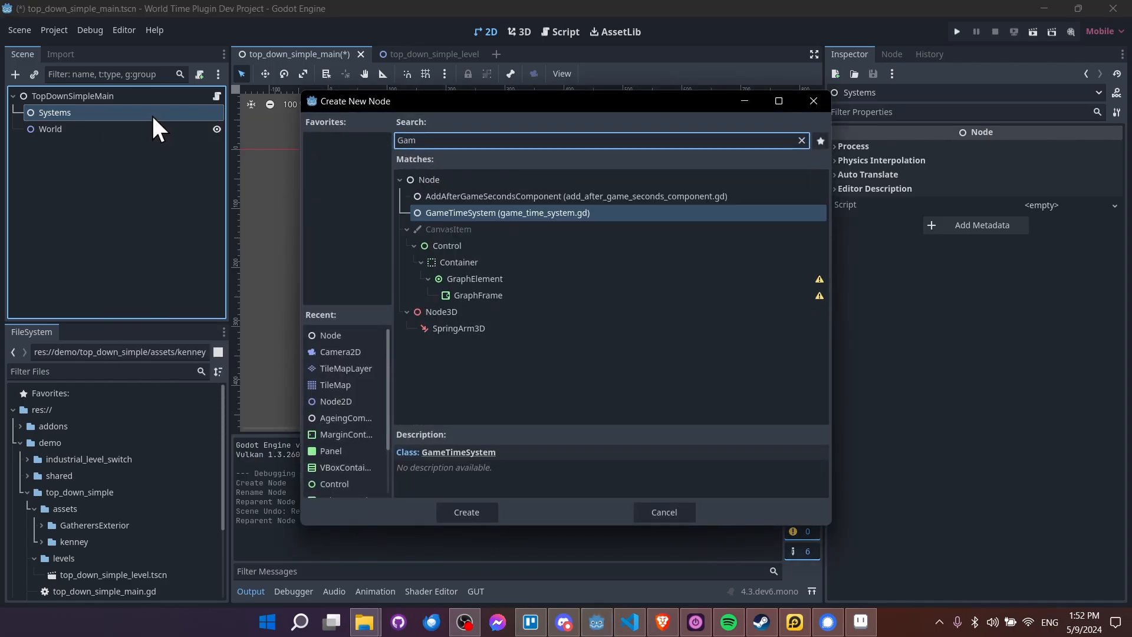
{"action": "type", "text": "e"}
{"action": "left_click", "coordinate": [460, 510]}
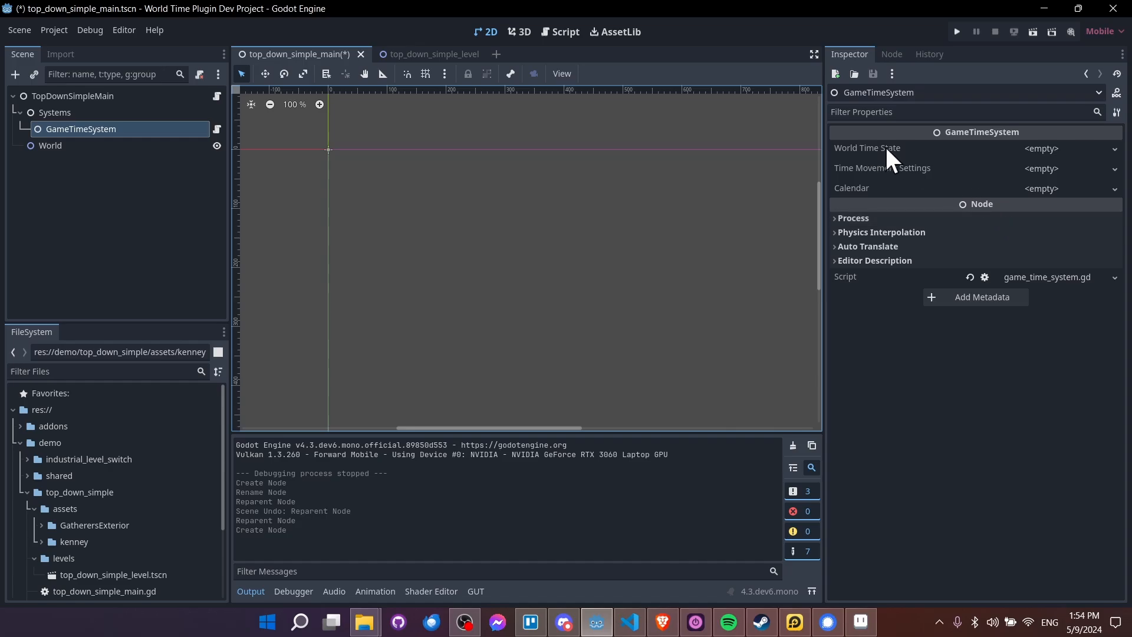
- Give the GameTimeSystem a new TimeState as World Time State and a new TimeMovementSettings resource as Time Movement Settings, expanding both
{"action": "left_click", "coordinate": [1069, 147]}
{"action": "left_click", "coordinate": [1089, 167]}
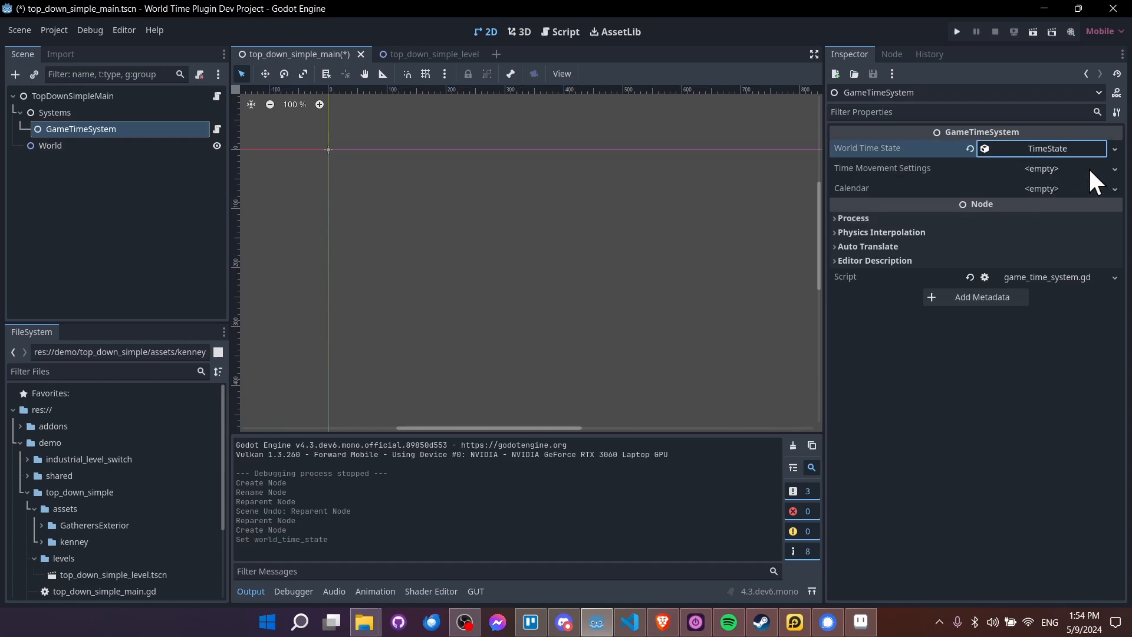
{"action": "left_click", "coordinate": [1057, 148]}
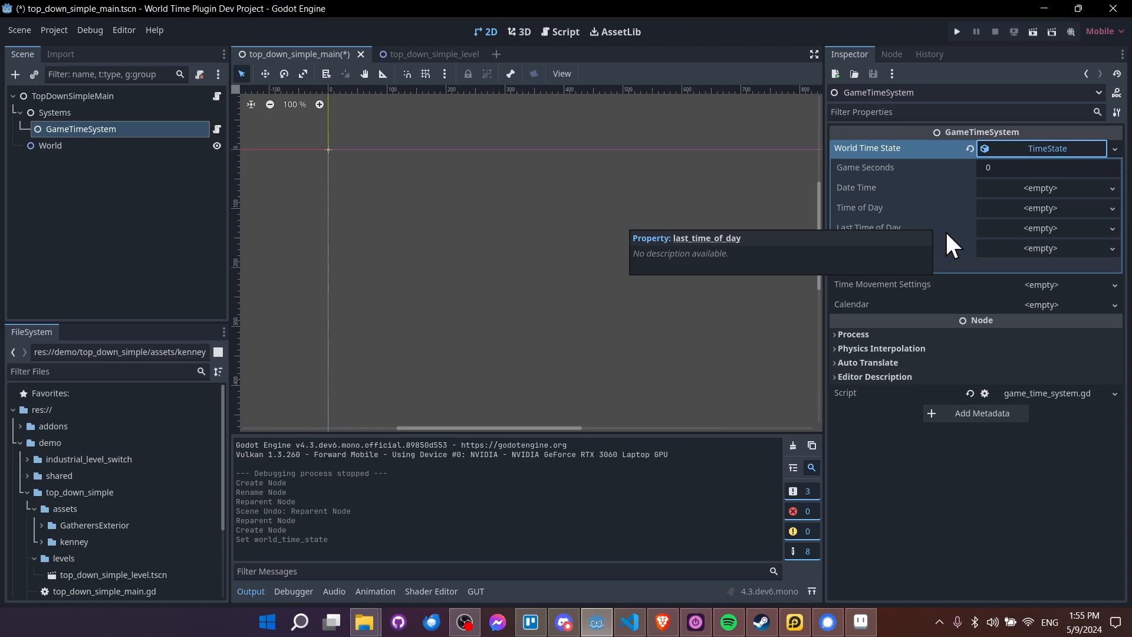
{"action": "left_click", "coordinate": [1039, 284]}
{"action": "left_click", "coordinate": [1049, 302]}
{"action": "left_click", "coordinate": [1048, 284]}
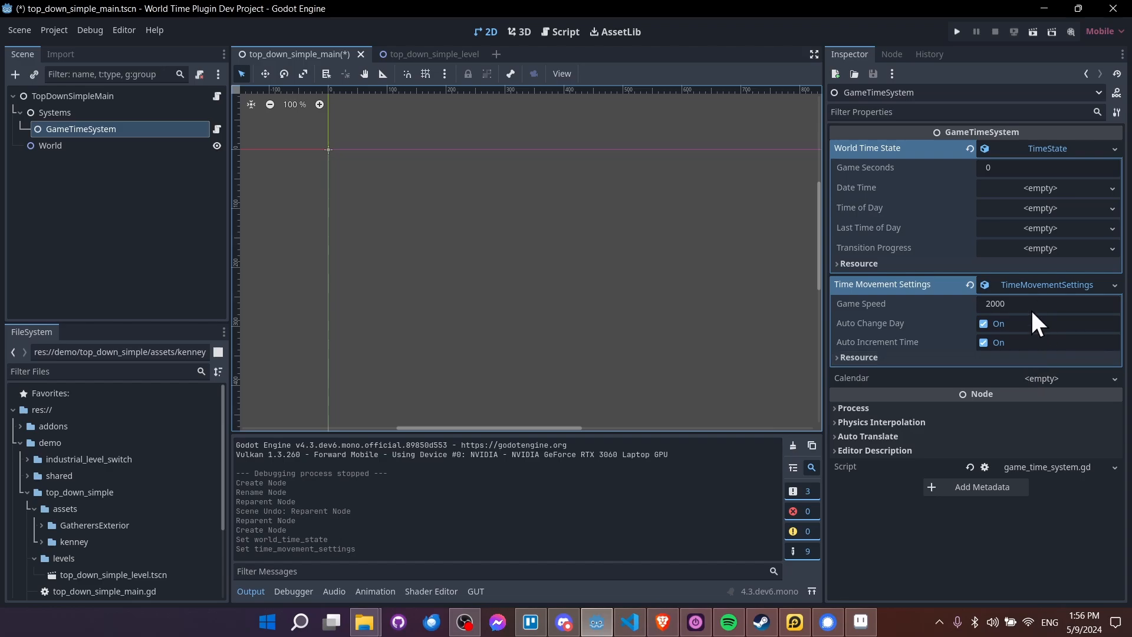
- Assign a new GameCalendar to the GameTimeSystem's Calendar and give it a new TimeScale
{"action": "left_click", "coordinate": [1046, 382]}
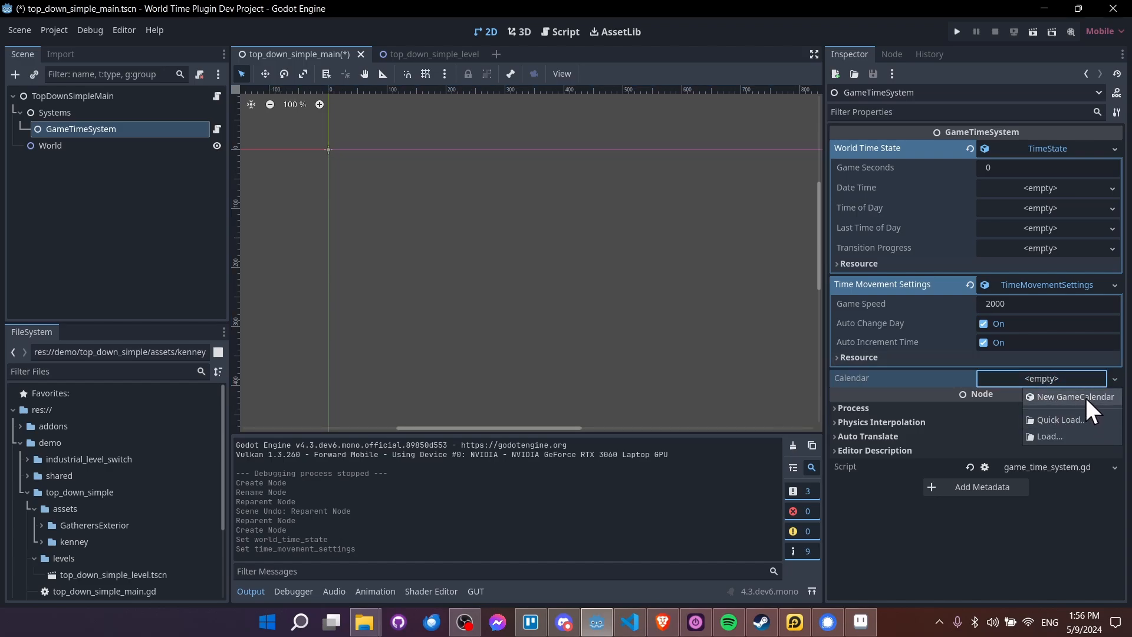
{"action": "left_click", "coordinate": [1085, 395]}
{"action": "left_click", "coordinate": [1067, 378]}
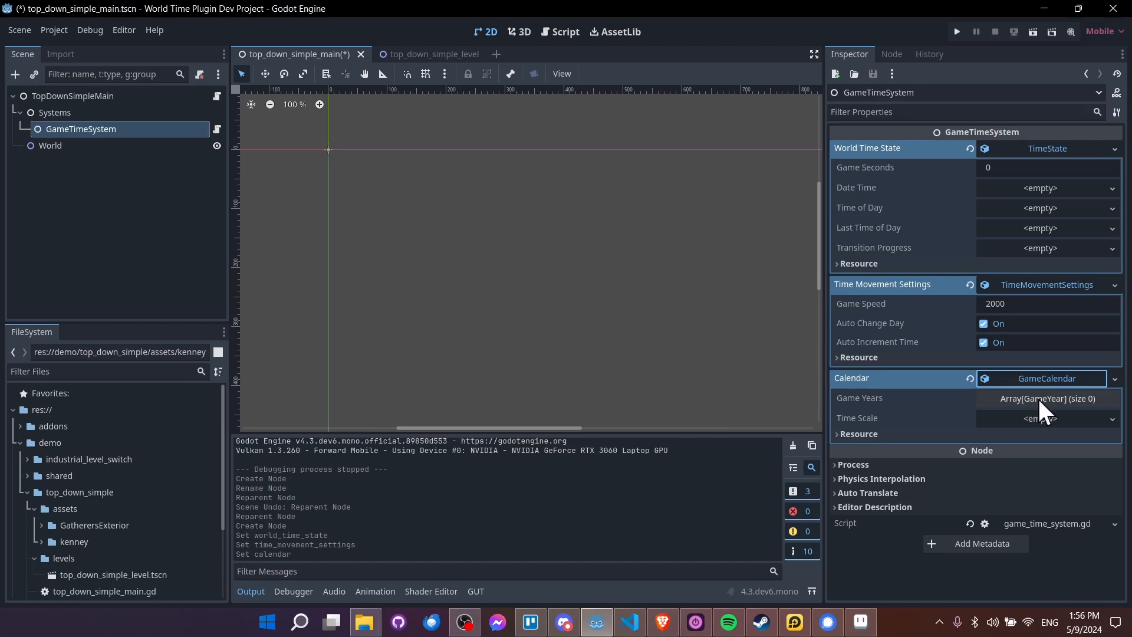
{"action": "left_click", "coordinate": [1060, 417]}
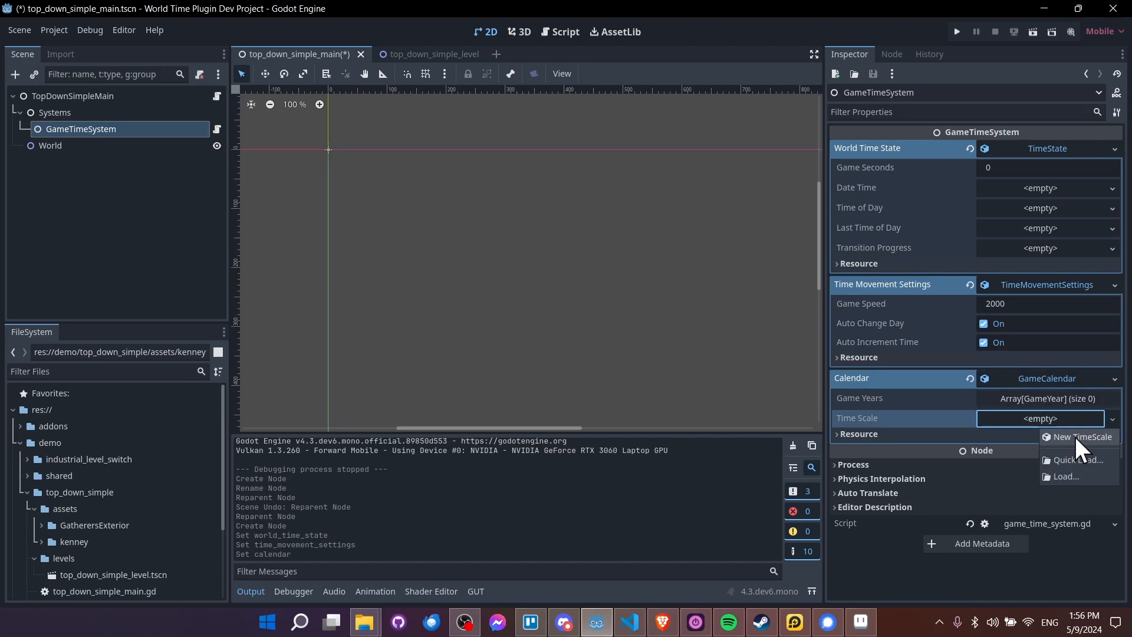
{"action": "left_click", "coordinate": [1074, 434]}
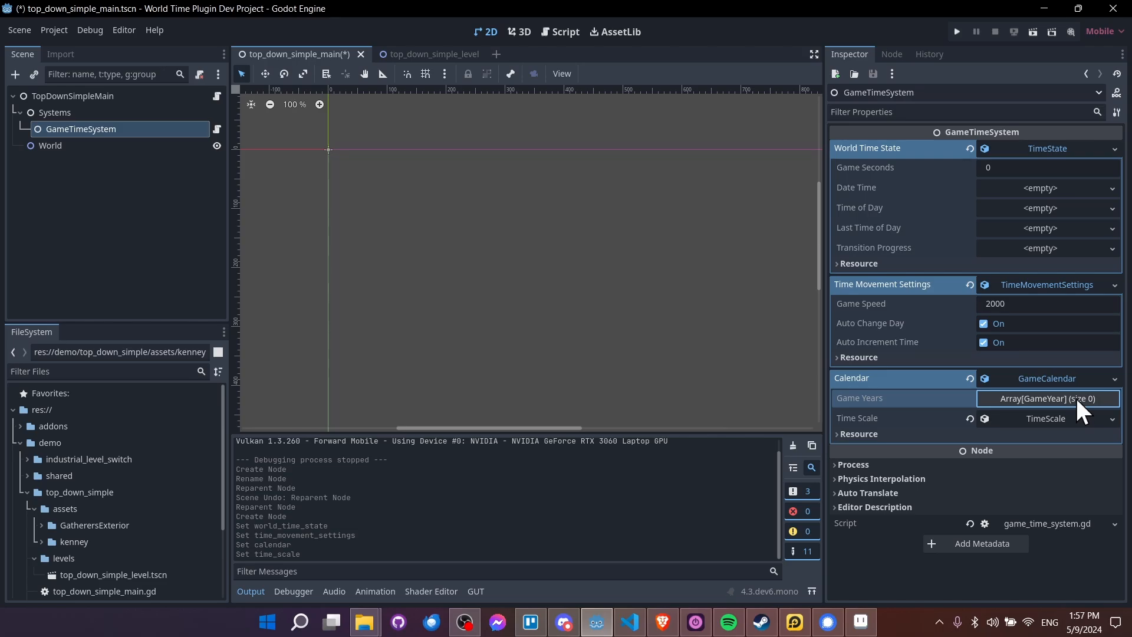
- Load the existing default_game_calendar.tres resource as the GameTimeSystem's Calendar
{"action": "left_click", "coordinate": [1115, 380]}
{"action": "left_click", "coordinate": [1106, 416]}
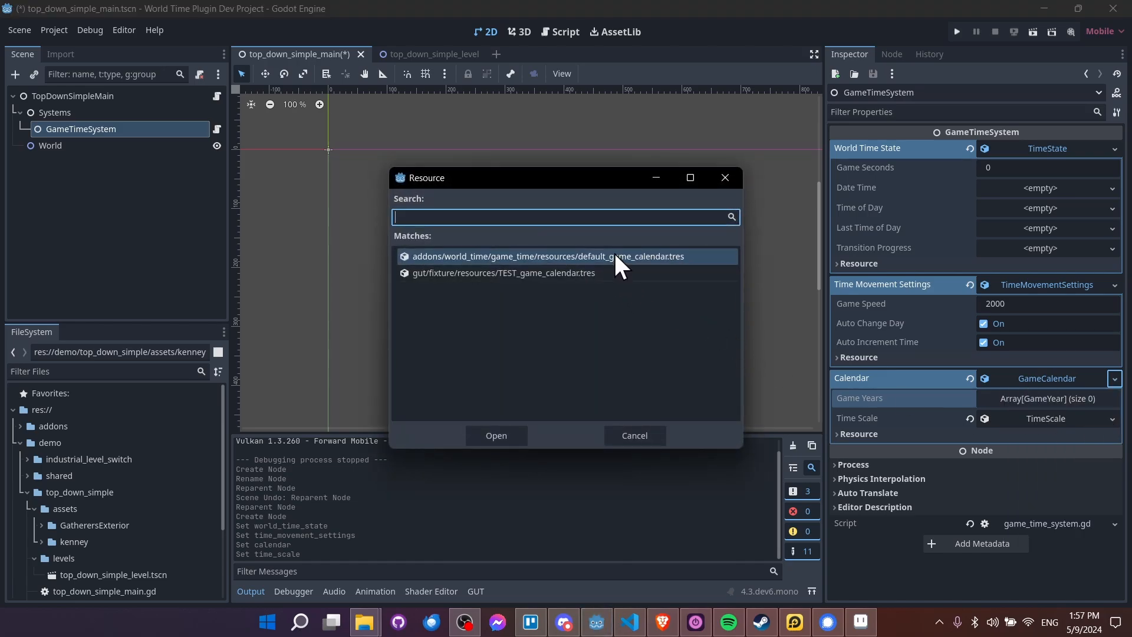
{"action": "double_click", "coordinate": [676, 255]}
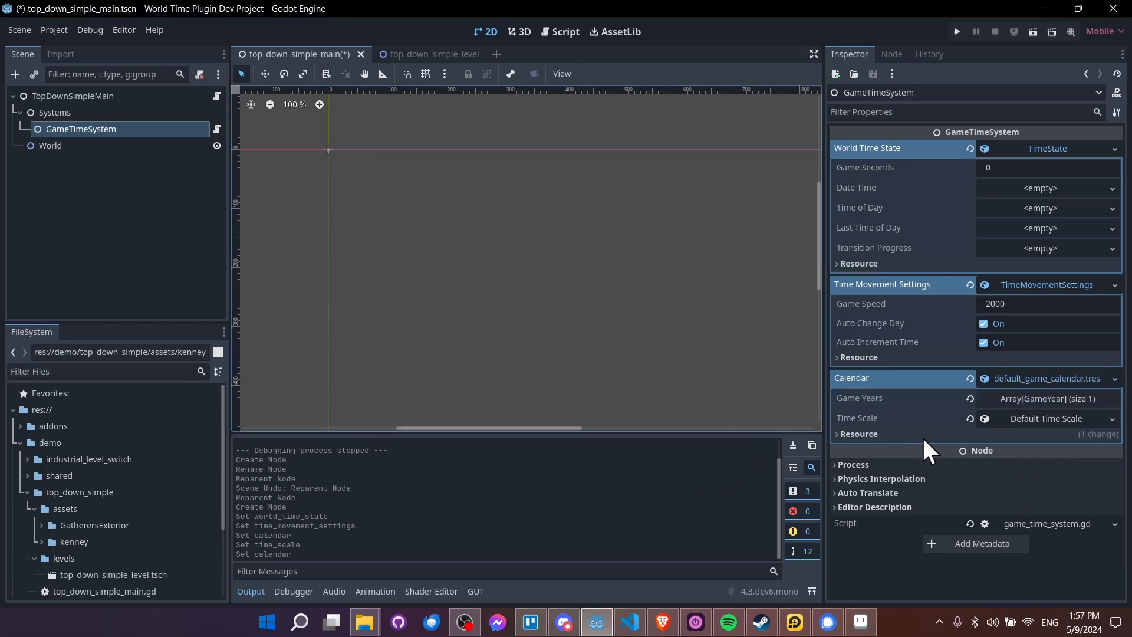
- Examine the default calendar's Game Years array and collapse the GameTimeSystem's expanded resources
{"action": "left_click", "coordinate": [1036, 399]}
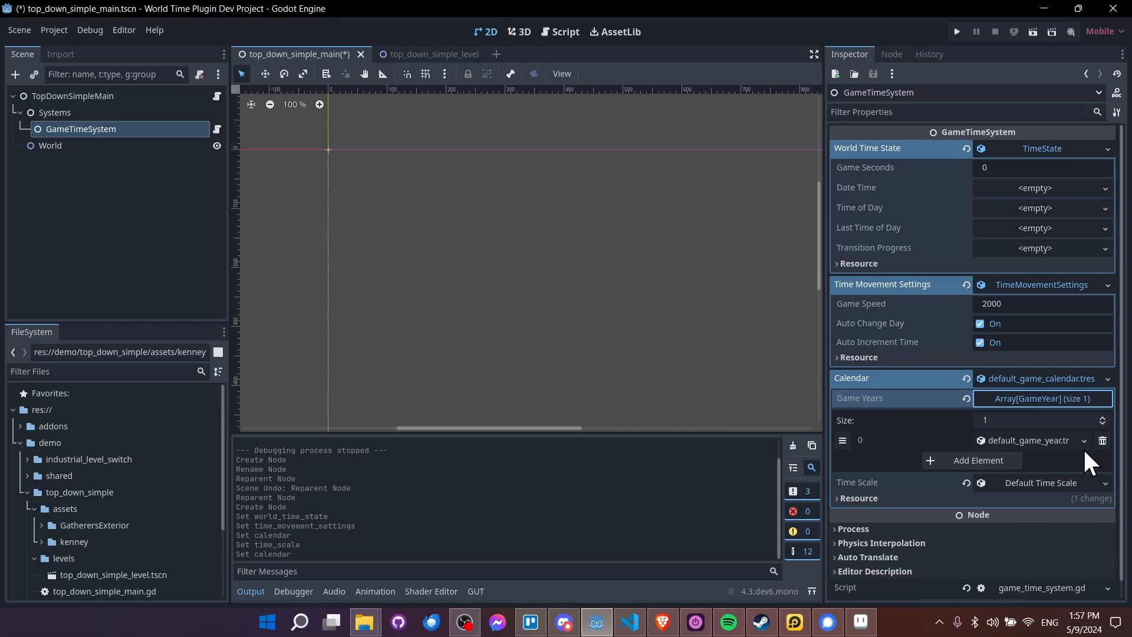
{"action": "left_click", "coordinate": [1061, 395]}
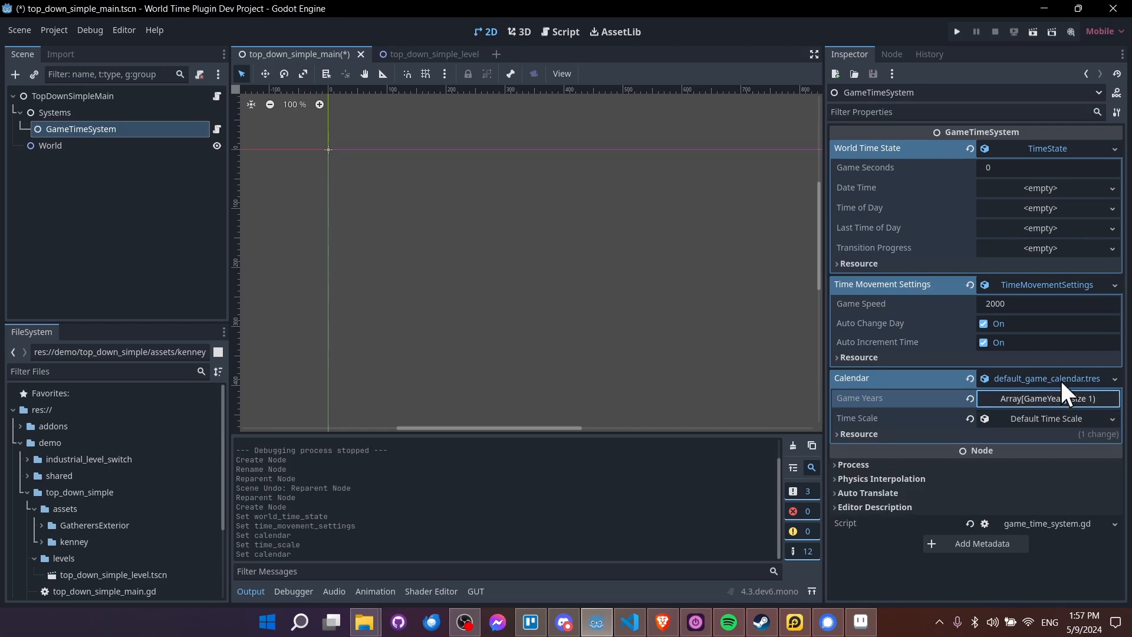
{"action": "left_click", "coordinate": [1060, 381]}
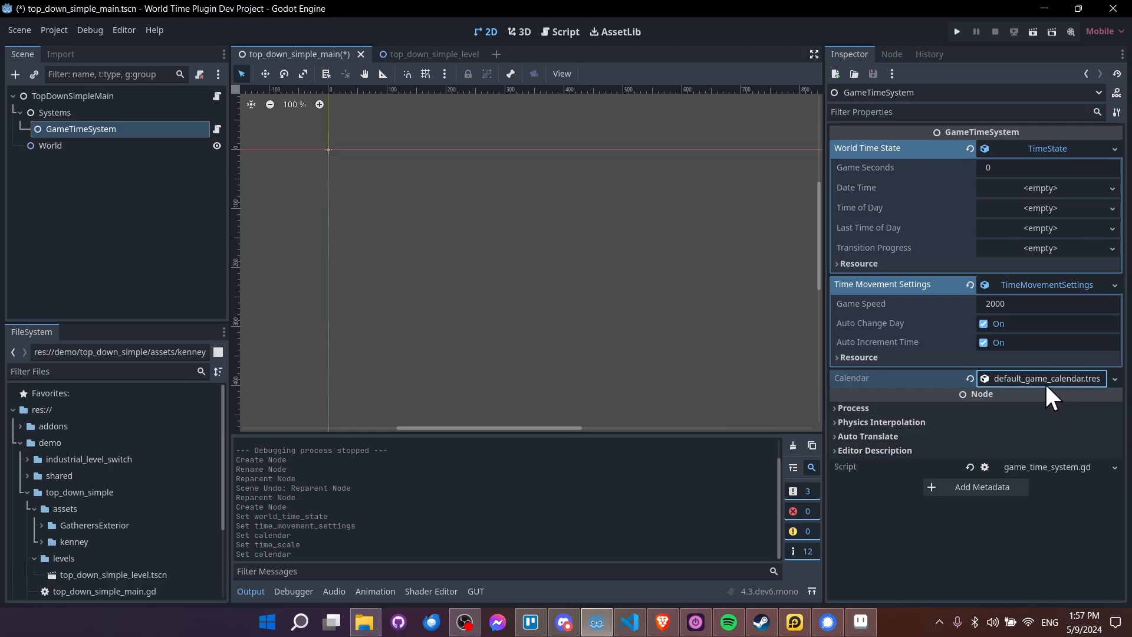
{"action": "left_click", "coordinate": [1038, 285]}
{"action": "left_click", "coordinate": [1027, 150]}
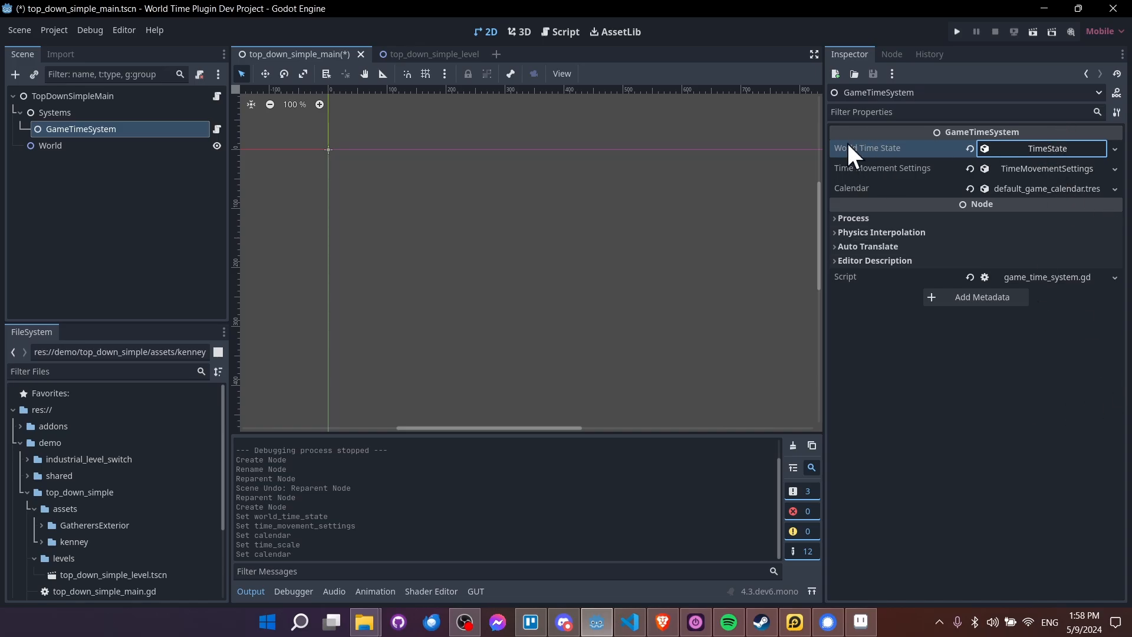
- Start saving the GameTimeSystem's World Time State resource to a file and create a states folder for it in res://demo/top_down_simple
{"action": "right_click", "coordinate": [1023, 149]}
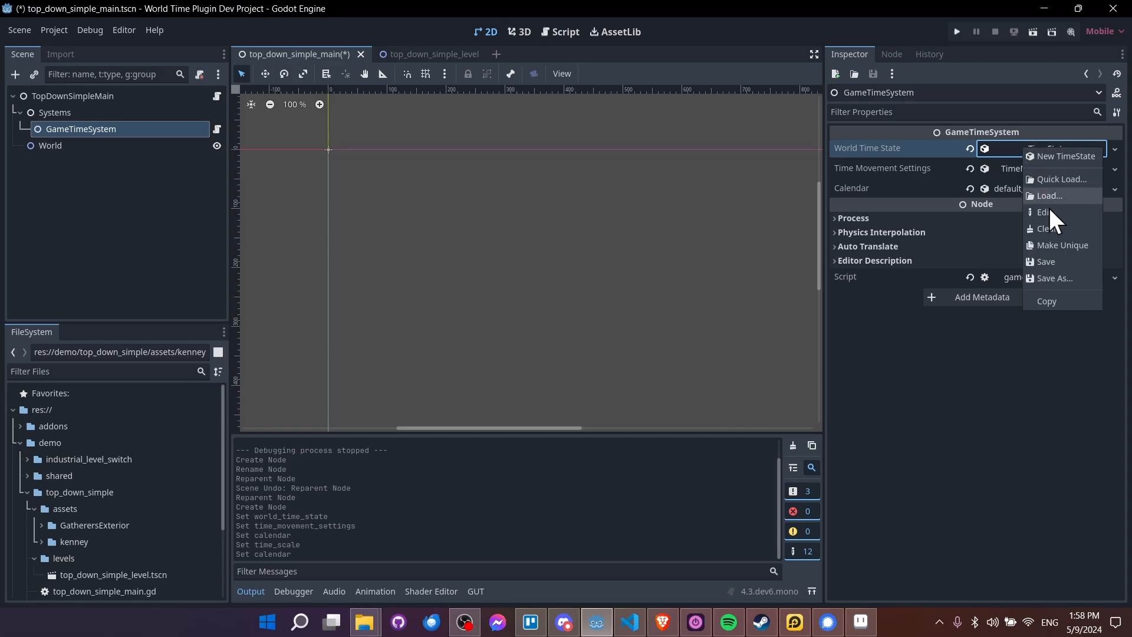
{"action": "left_click", "coordinate": [1073, 278]}
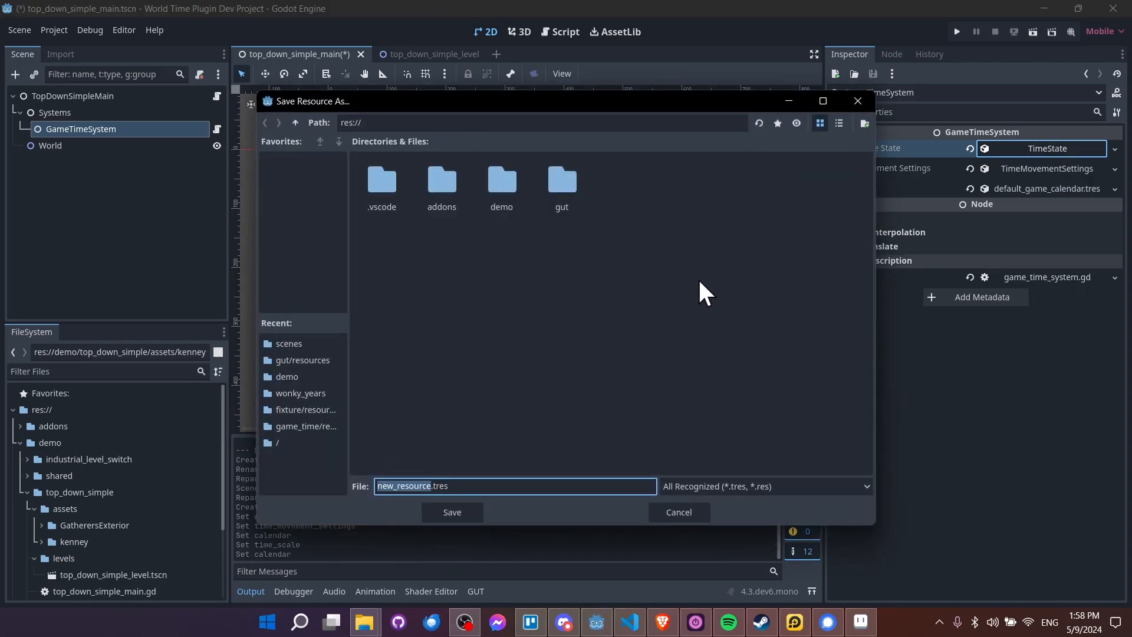
{"action": "double_click", "coordinate": [503, 177]}
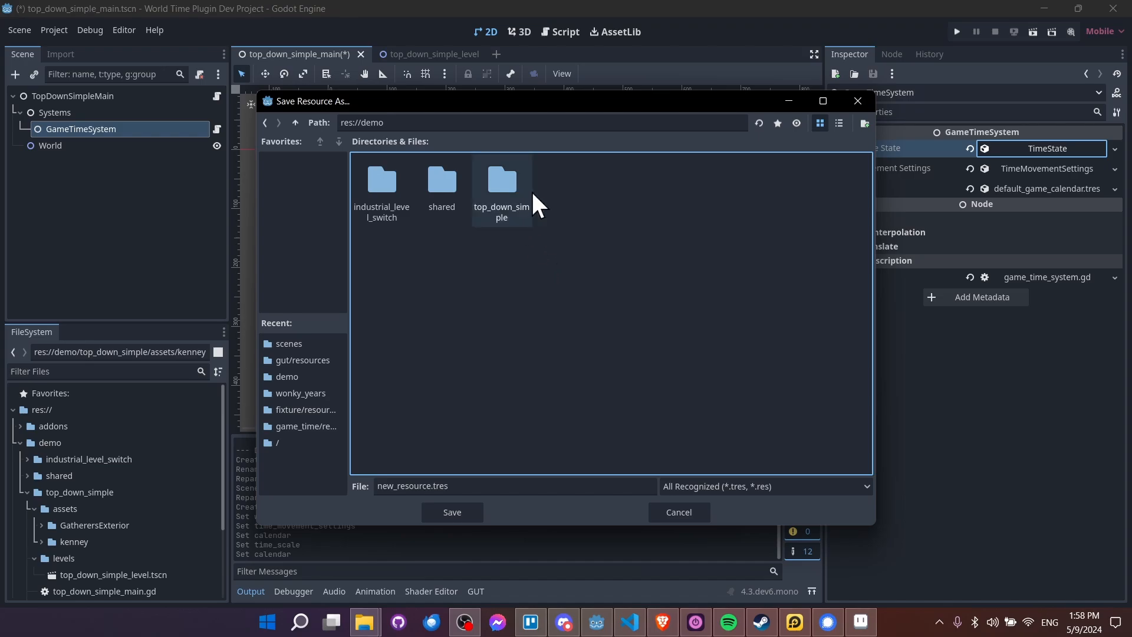
{"action": "double_click", "coordinate": [503, 187]}
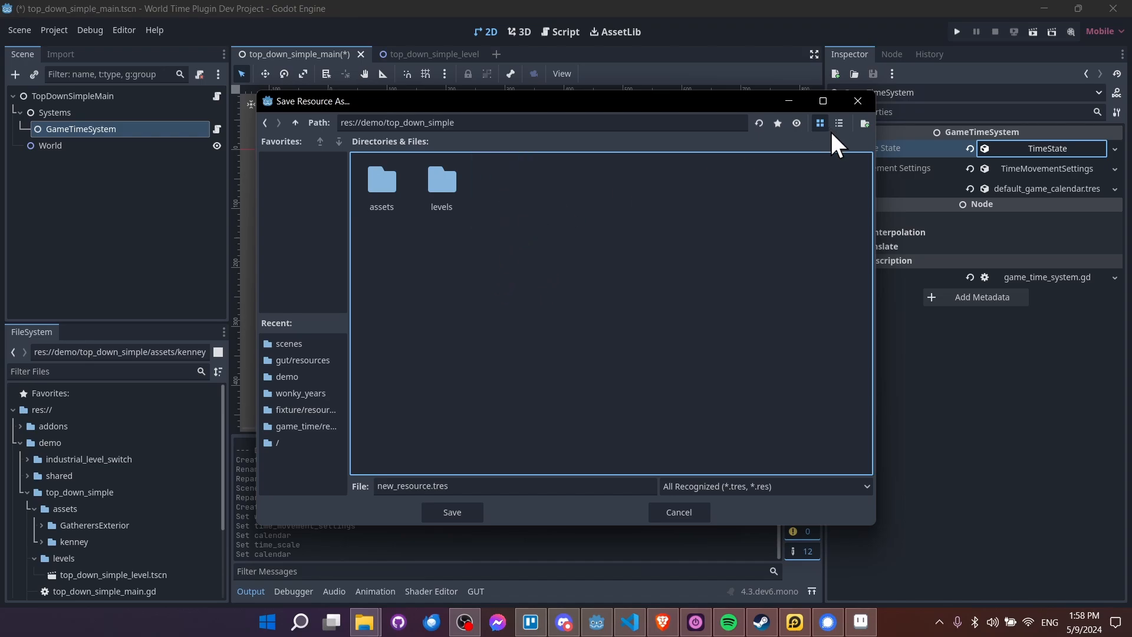
{"action": "left_click", "coordinate": [865, 123]}
{"action": "type", "text": "states"}
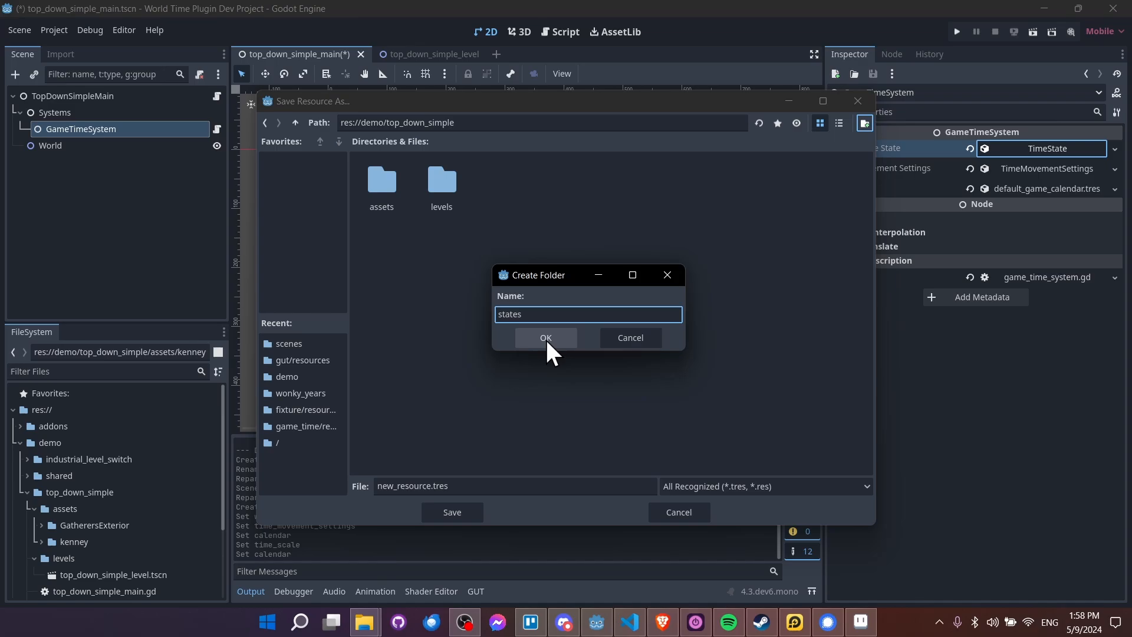
{"action": "left_click", "coordinate": [546, 338]}
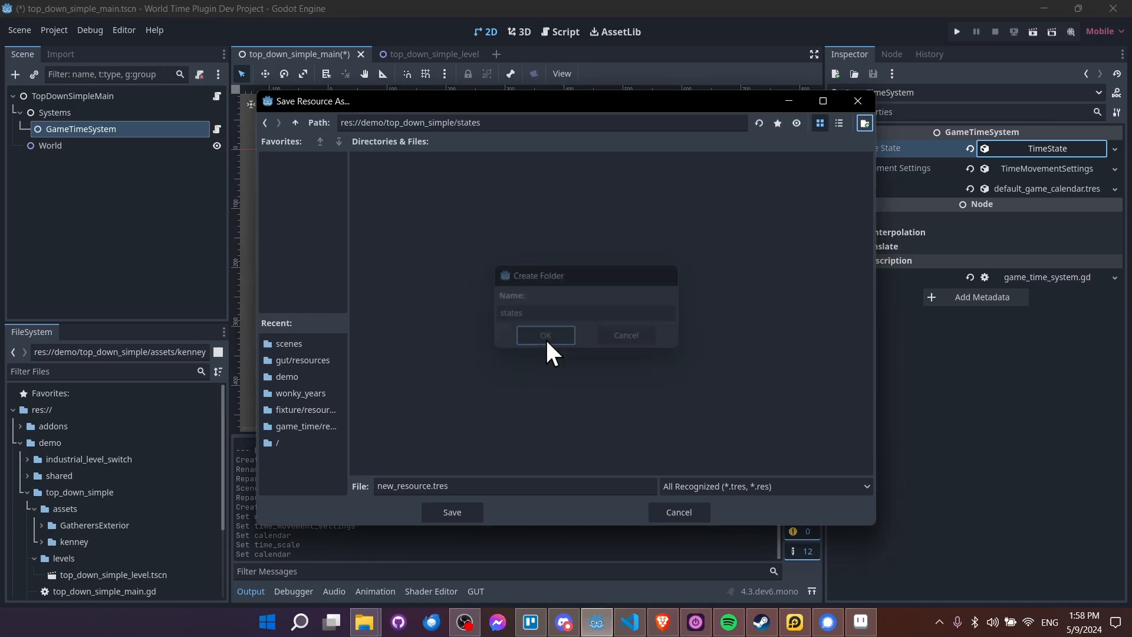
- Save the TimeState resource as world_time_state in the new states folder
{"action": "left_click", "coordinate": [490, 489]}
{"action": "key", "text": "ctrl+a"}
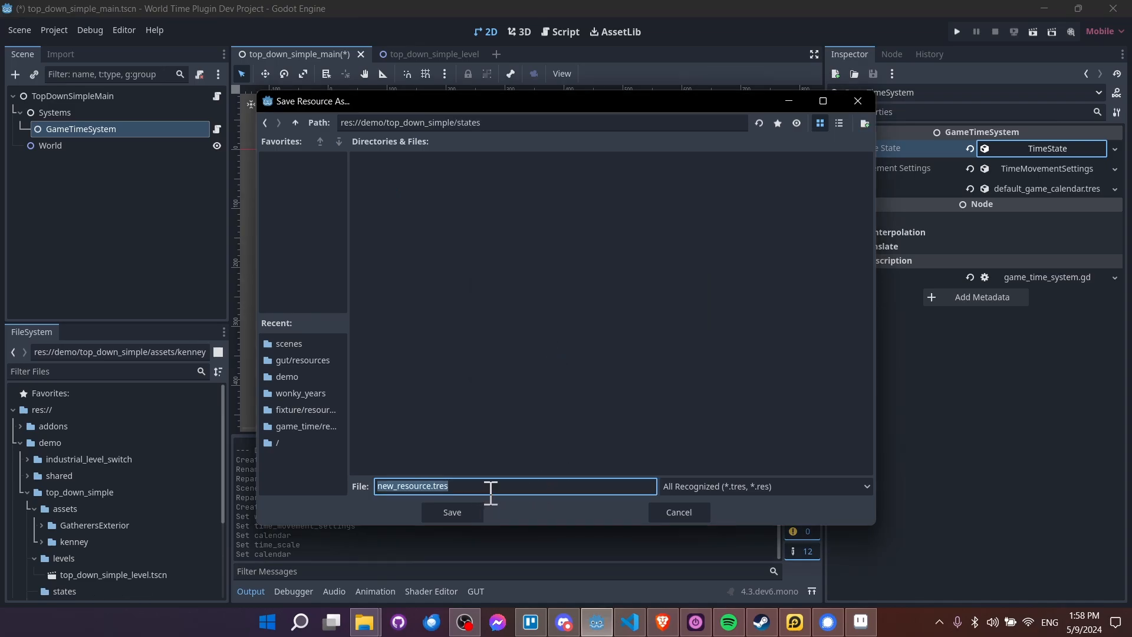
{"action": "type", "text": "world_Tim"}
{"action": "key", "text": "BackSpace"}
{"action": "key", "text": "BackSpace"}
{"action": "key", "text": "BackSpace"}
{"action": "type", "text": "time_state"}
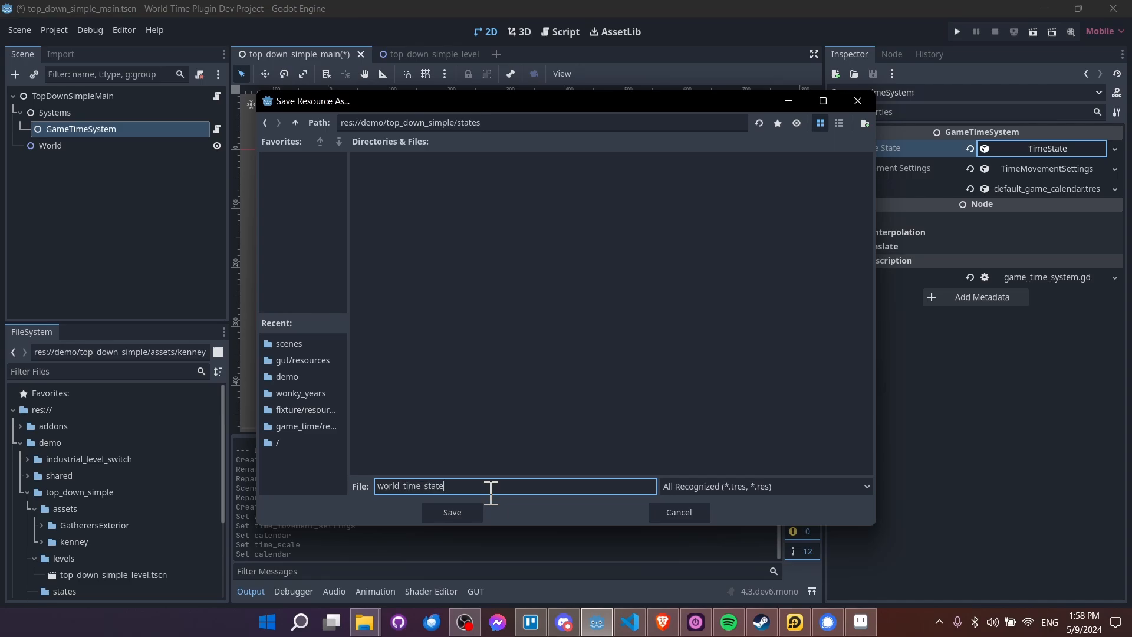
{"action": "key", "text": "Return"}
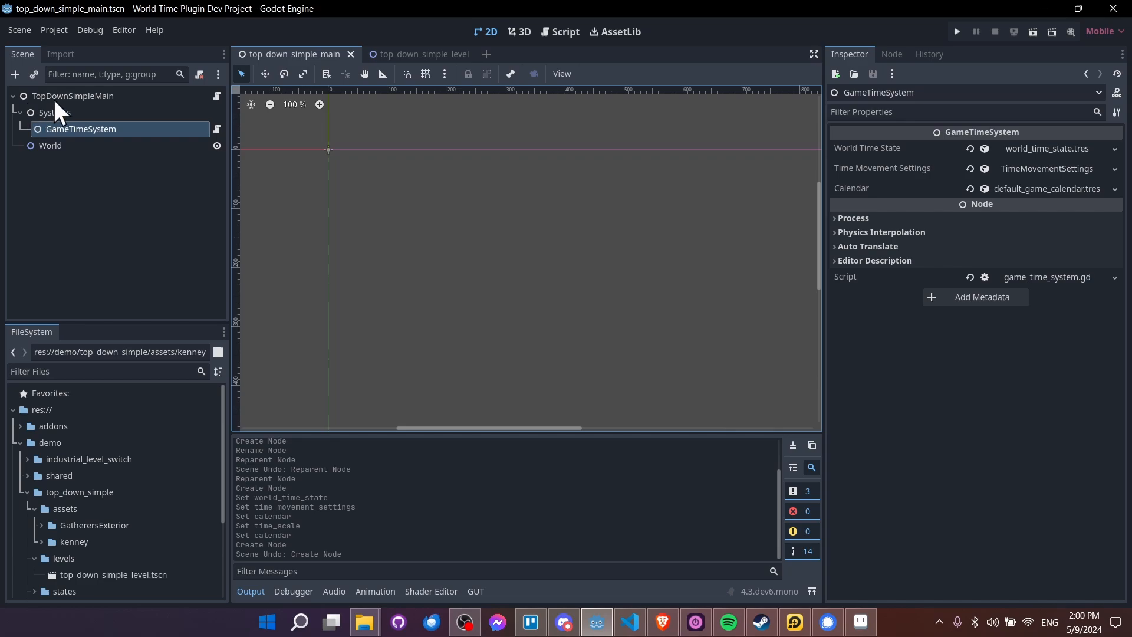
- Add a CanvasLayer node as a child of TopDownSimpleMain
{"action": "right_click", "coordinate": [109, 95]}
{"action": "key", "text": "Escape"}
{"action": "right_click", "coordinate": [122, 93]}
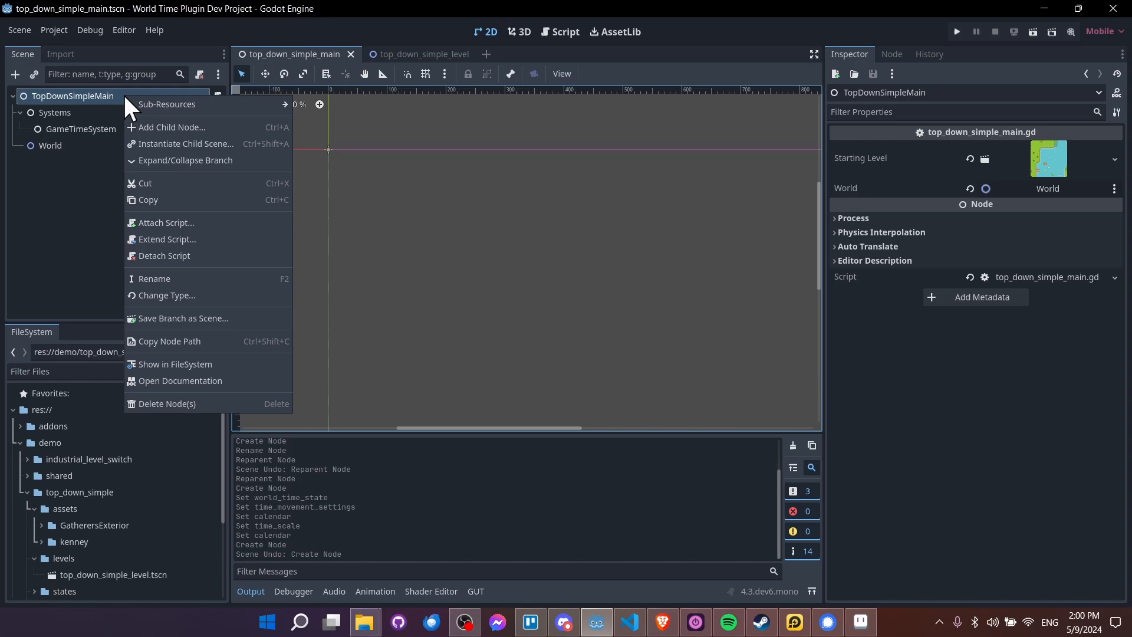
{"action": "left_click", "coordinate": [160, 130]}
{"action": "type", "text": "canvas"}
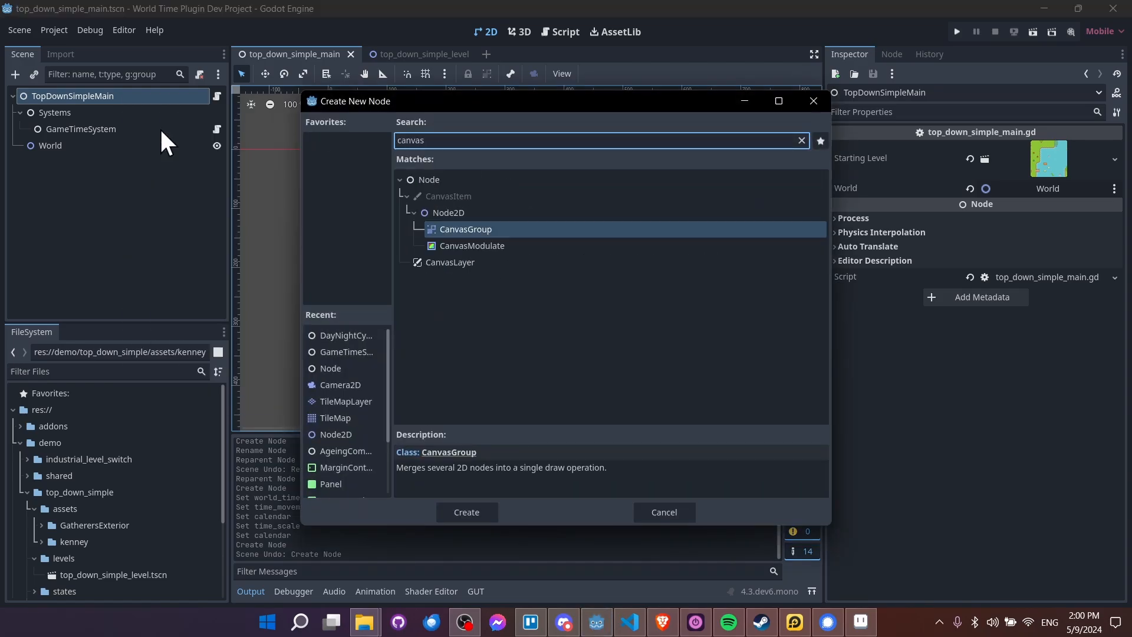
{"action": "key", "text": "Down"}
{"action": "key", "text": "Down"}
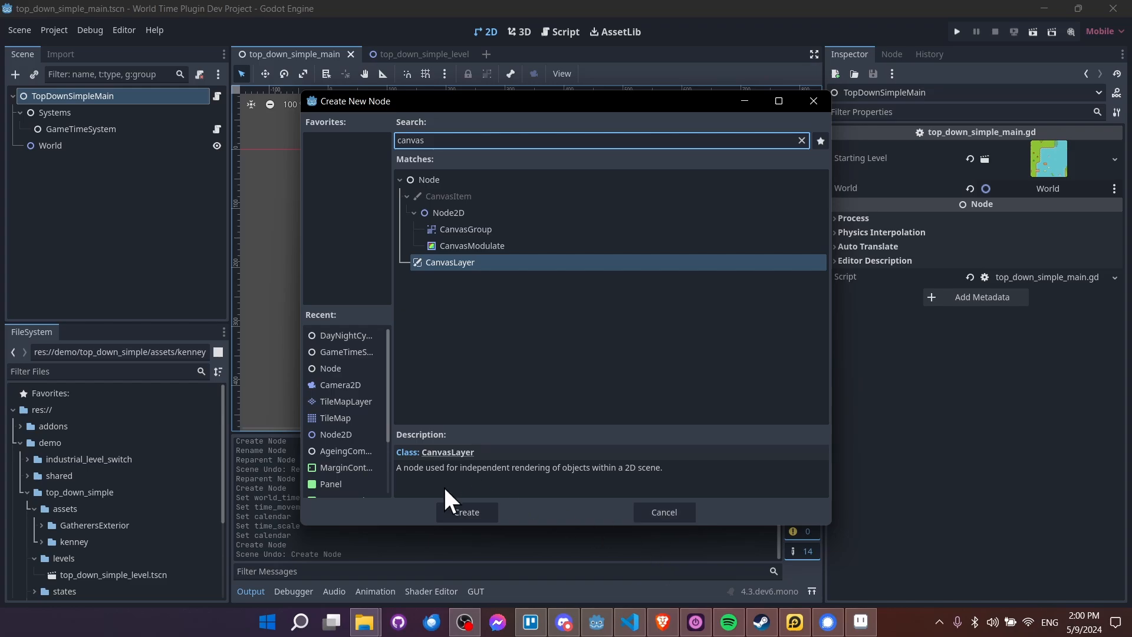
{"action": "left_click", "coordinate": [466, 512]}
- Filter the project files for "display" and instance date_time_display.tscn under the CanvasLayer
{"action": "left_click", "coordinate": [53, 373]}
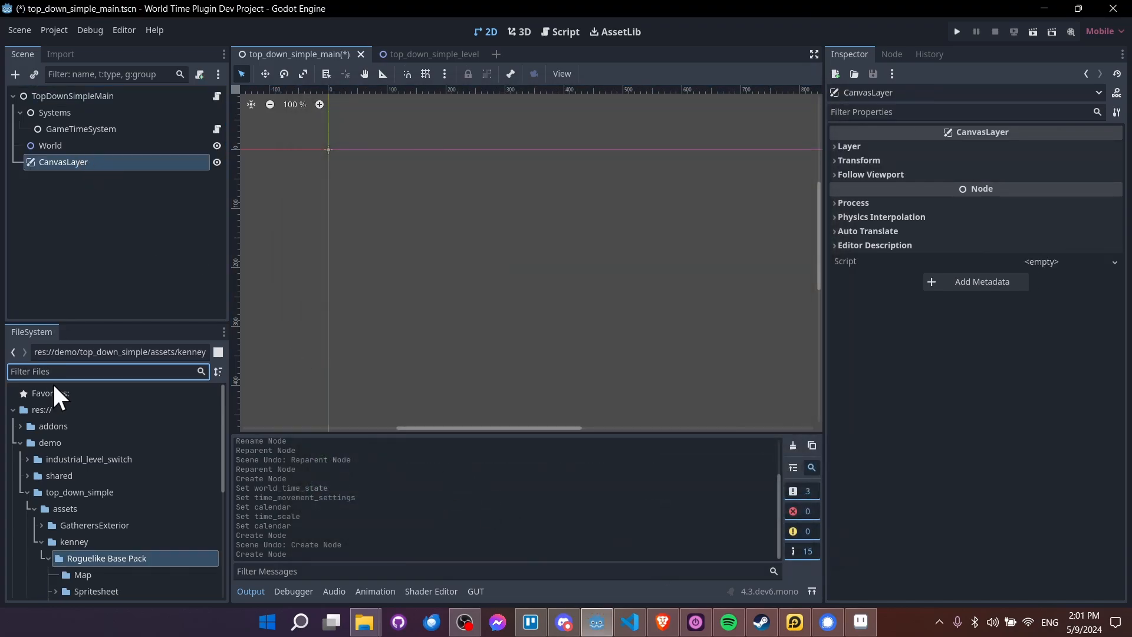
{"action": "type", "text": "display"}
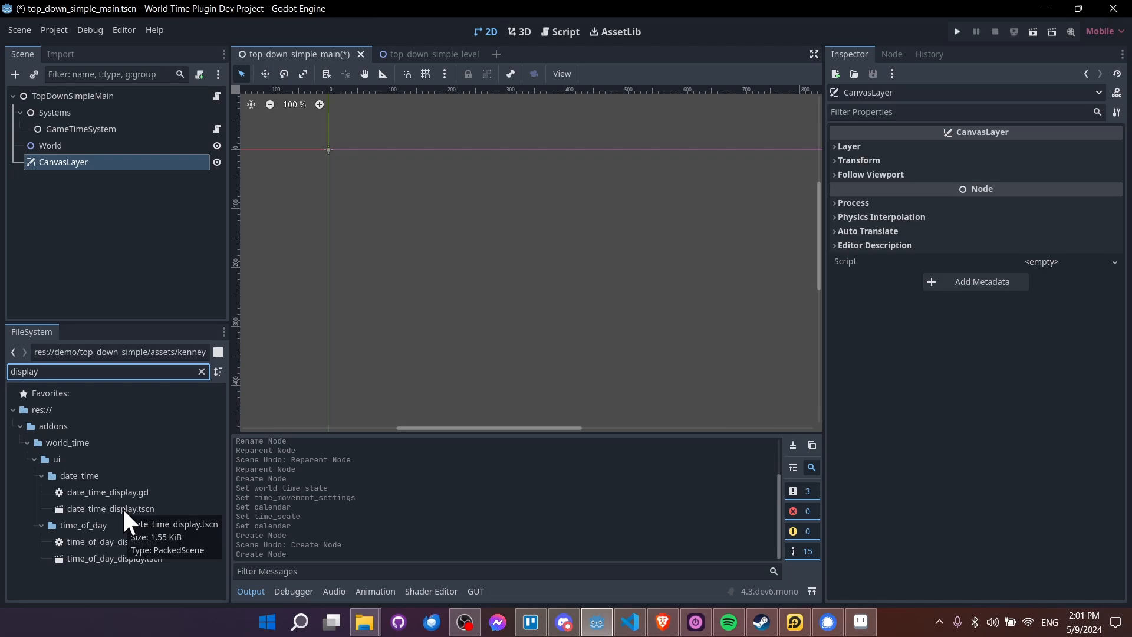
{"action": "left_click_drag", "start_coordinate": [128, 507], "coordinate": [99, 162]}
{"action": "scroll", "coordinate": [648, 218], "scroll_direction": "down", "scroll_amount": 5}
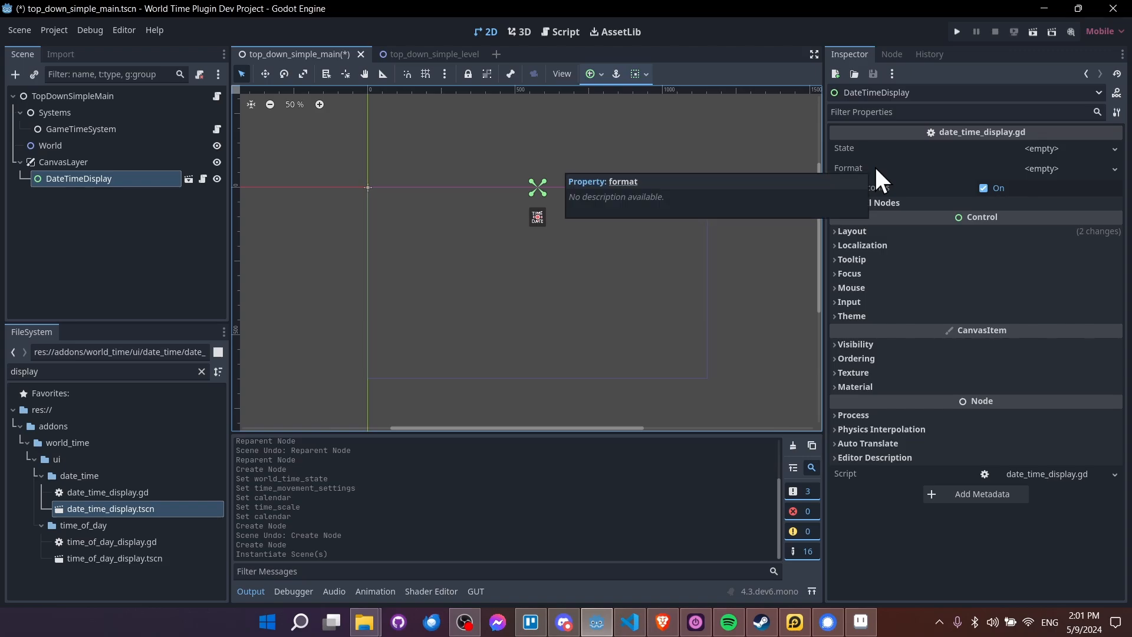
{"action": "left_click", "coordinate": [1050, 169]}
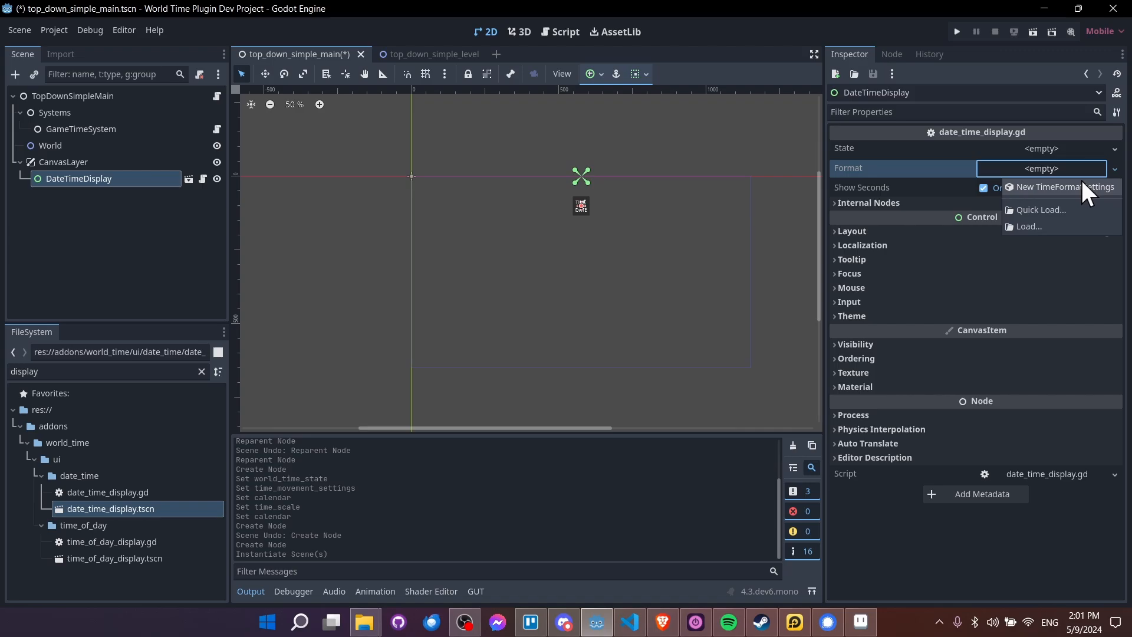
{"action": "left_click", "coordinate": [915, 169]}
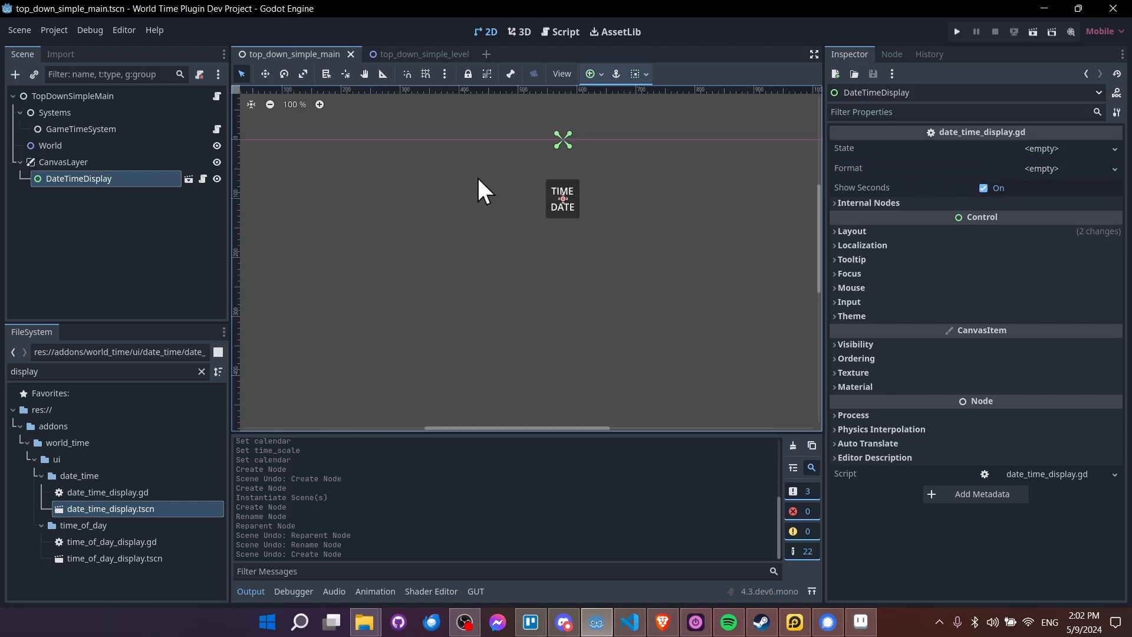
- Load world_time_state.tres as the DateTimeDisplay's State, give its Format a new TimeFormatSettings and expand it
{"action": "left_click", "coordinate": [1114, 149]}
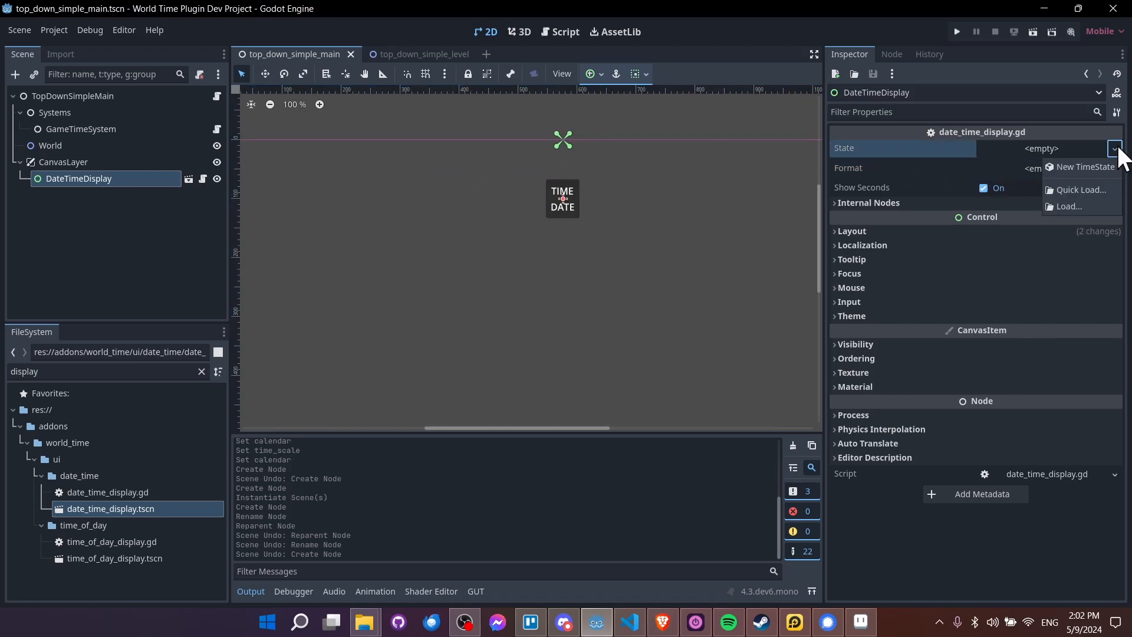
{"action": "left_click", "coordinate": [1090, 188]}
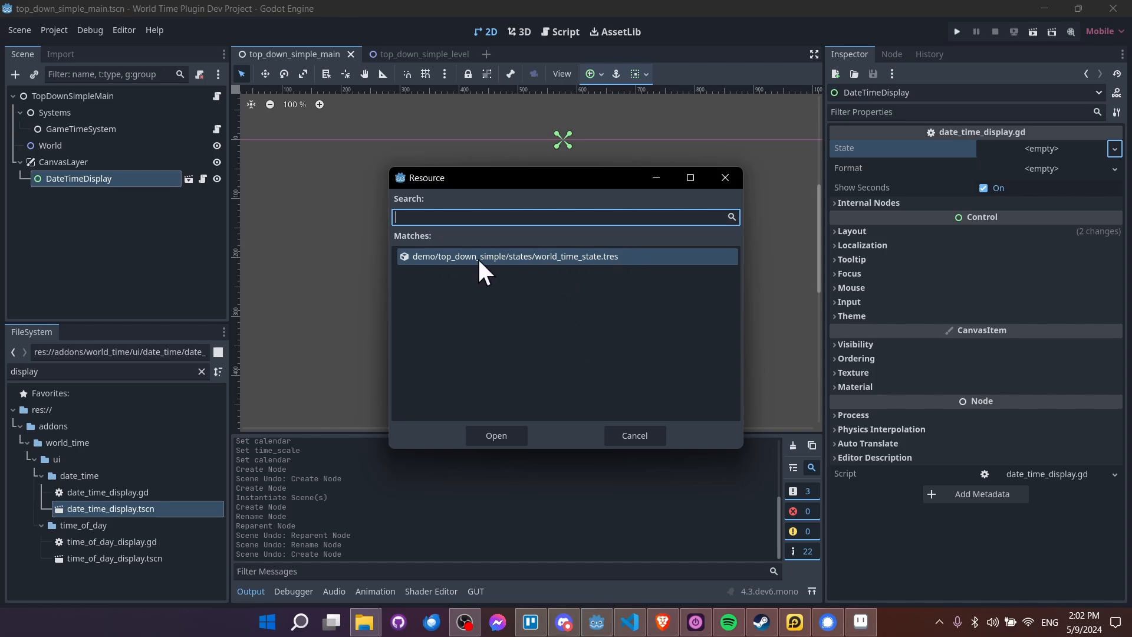
{"action": "left_click", "coordinate": [496, 435]}
{"action": "left_click", "coordinate": [1080, 168]}
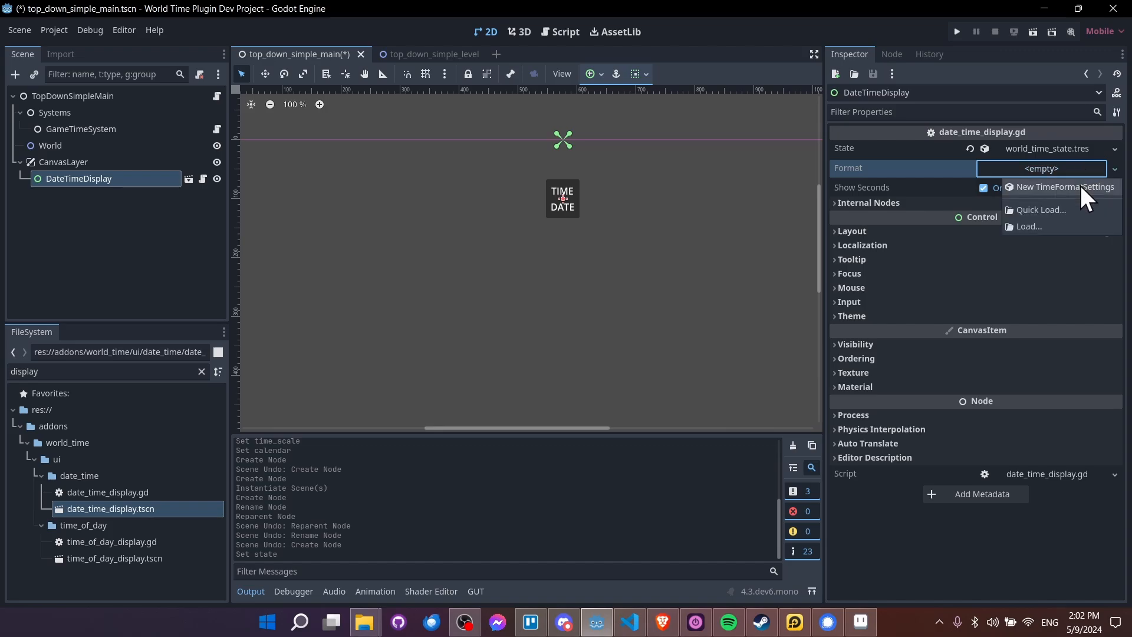
{"action": "left_click", "coordinate": [1082, 187]}
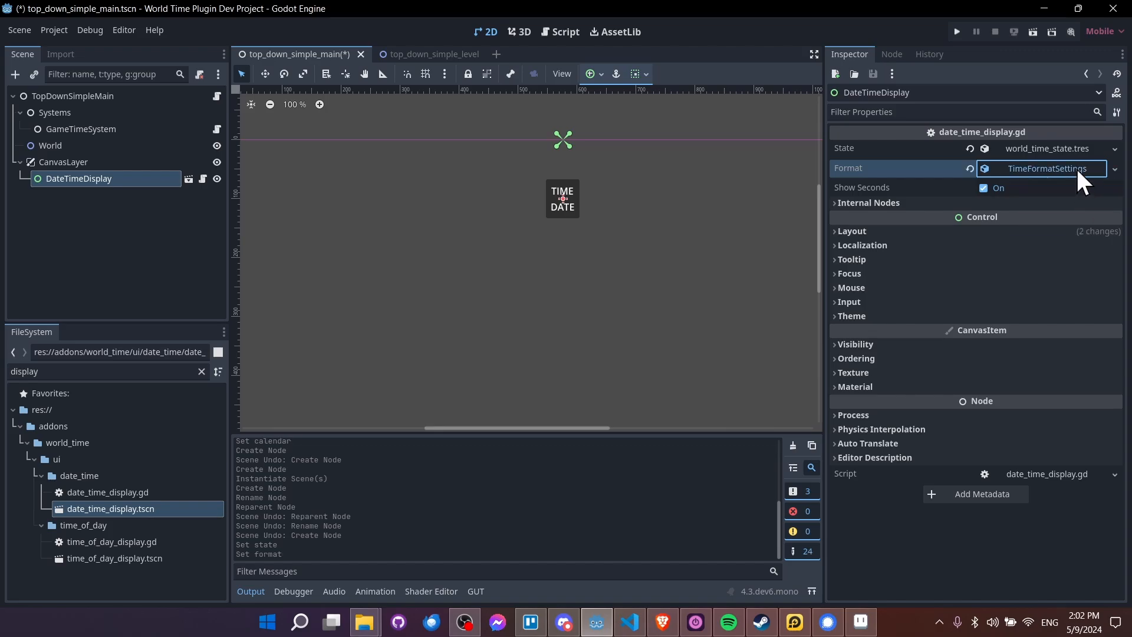
{"action": "left_click", "coordinate": [1077, 168]}
- Start saving the TimeFormatSettings resource to a file and create a settings folder for it in res://demo/top_down_simple
{"action": "right_click", "coordinate": [1055, 167]}
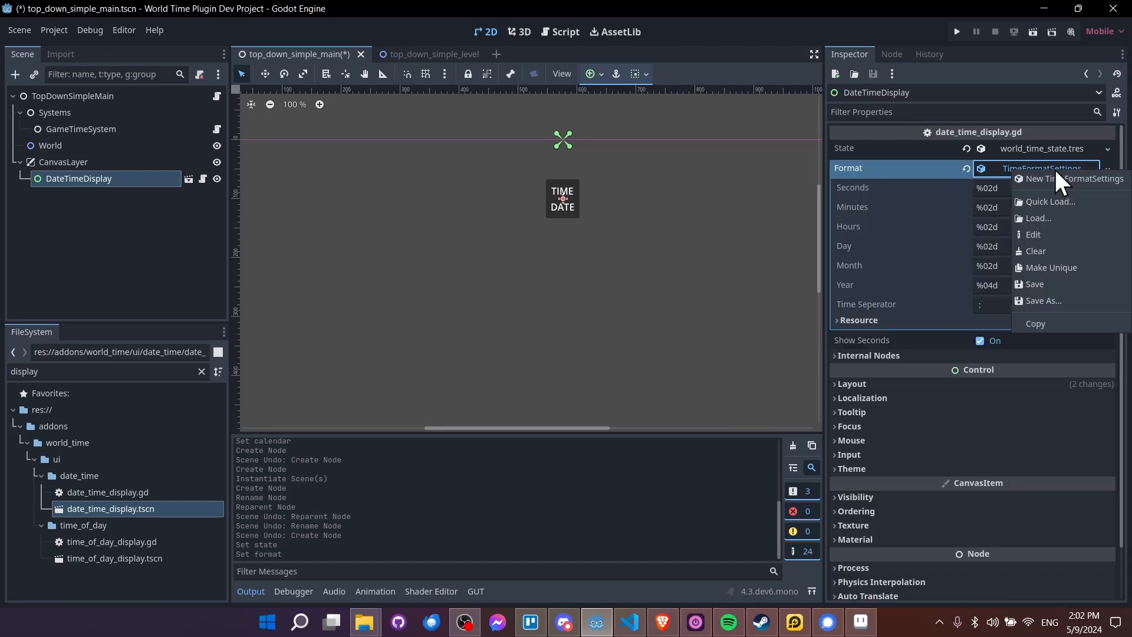
{"action": "left_click", "coordinate": [1069, 302]}
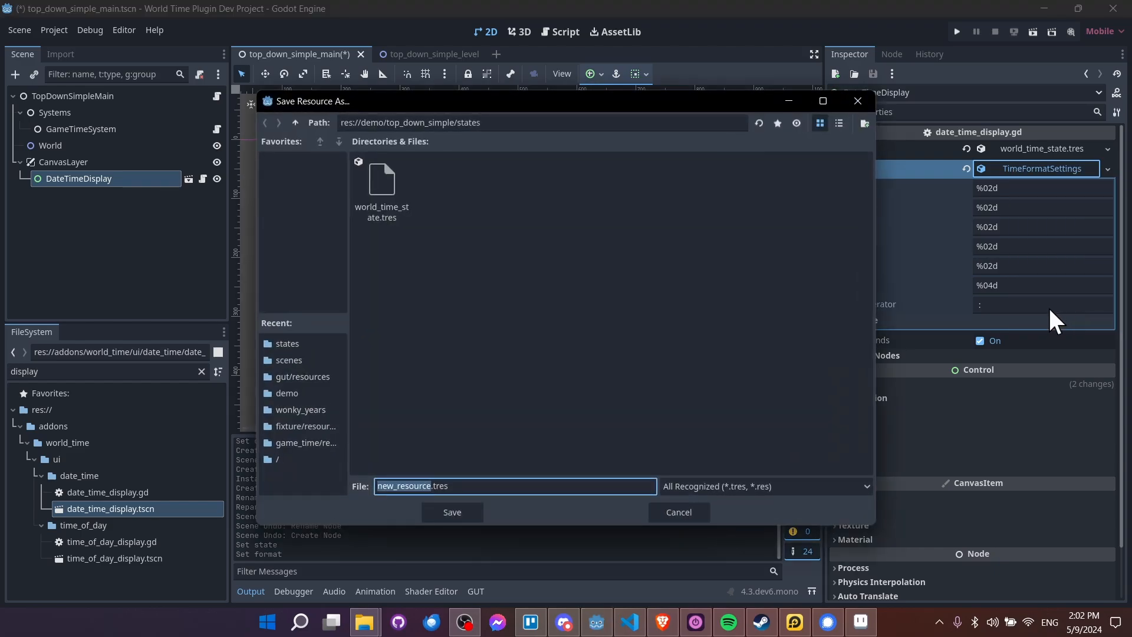
{"action": "left_click", "coordinate": [296, 122]}
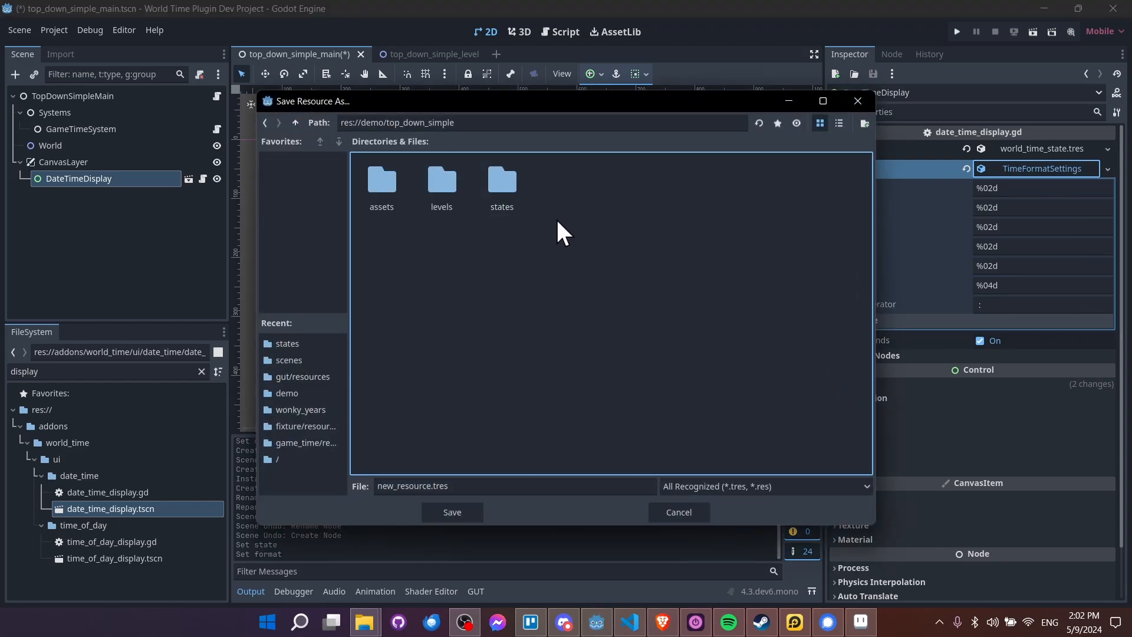
{"action": "mouse_move", "coordinate": [455, 124]}
{"action": "left_mouse_down"}
{"action": "mouse_move", "coordinate": [380, 125]}
{"action": "mouse_move", "coordinate": [465, 126]}
{"action": "left_mouse_up"}
{"action": "left_click", "coordinate": [721, 187]}
{"action": "left_click", "coordinate": [864, 123]}
{"action": "type", "text": "settings"}
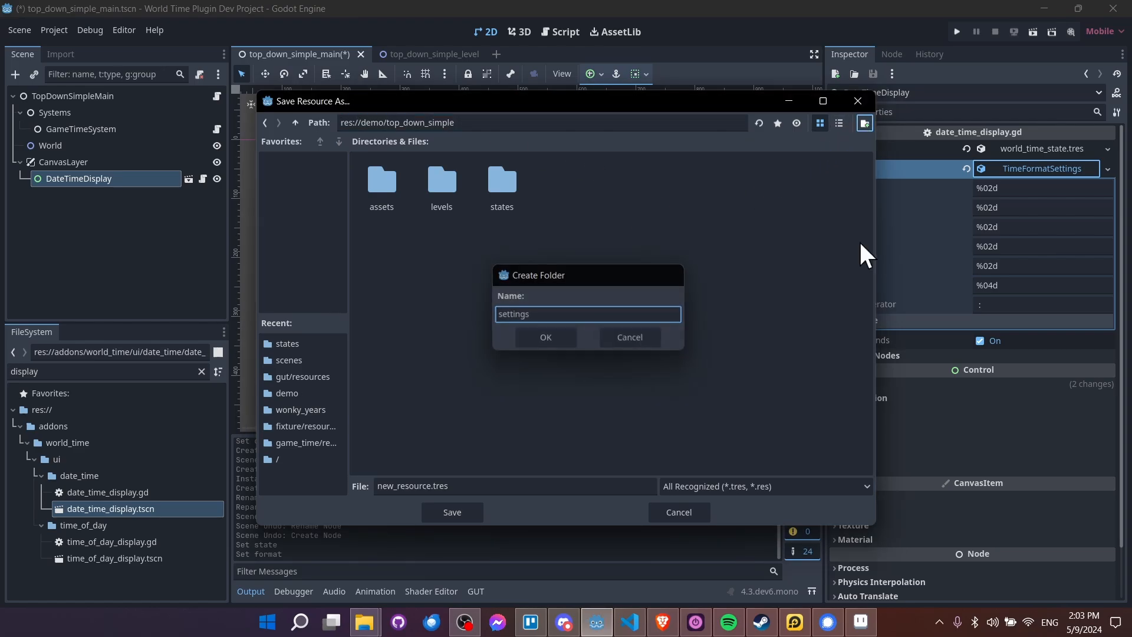
{"action": "key", "text": "Return"}
- Save the format resource as time_format_settings in the settings folder, collapse it and save the scene
{"action": "triple_click", "coordinate": [550, 488]}
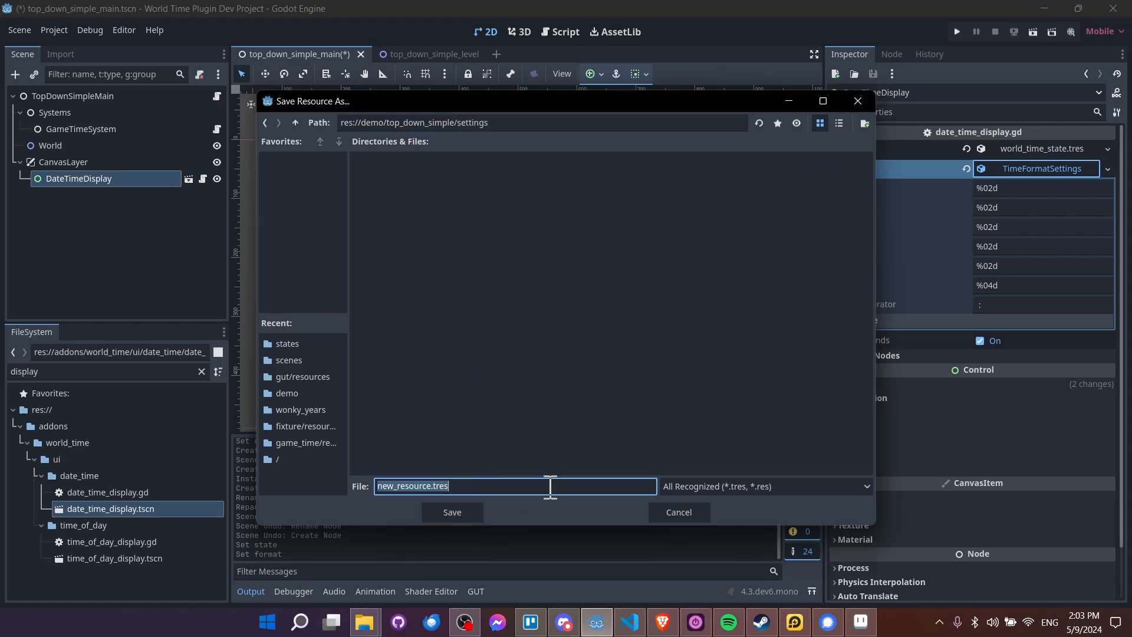
{"action": "type", "text": "time_format_settings"}
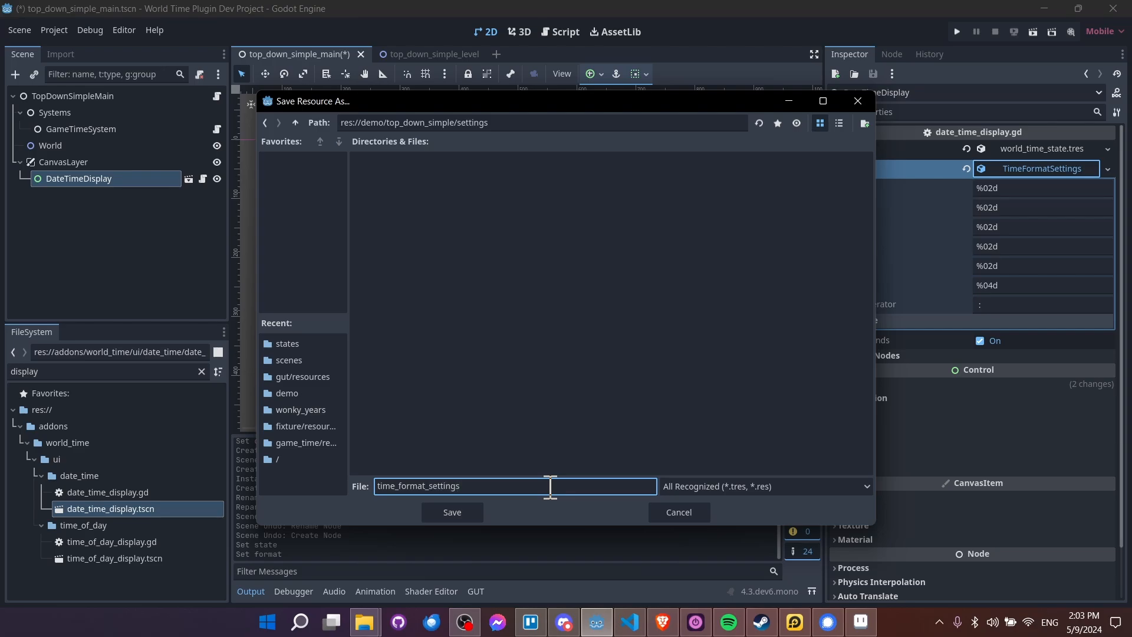
{"action": "key", "text": "Return"}
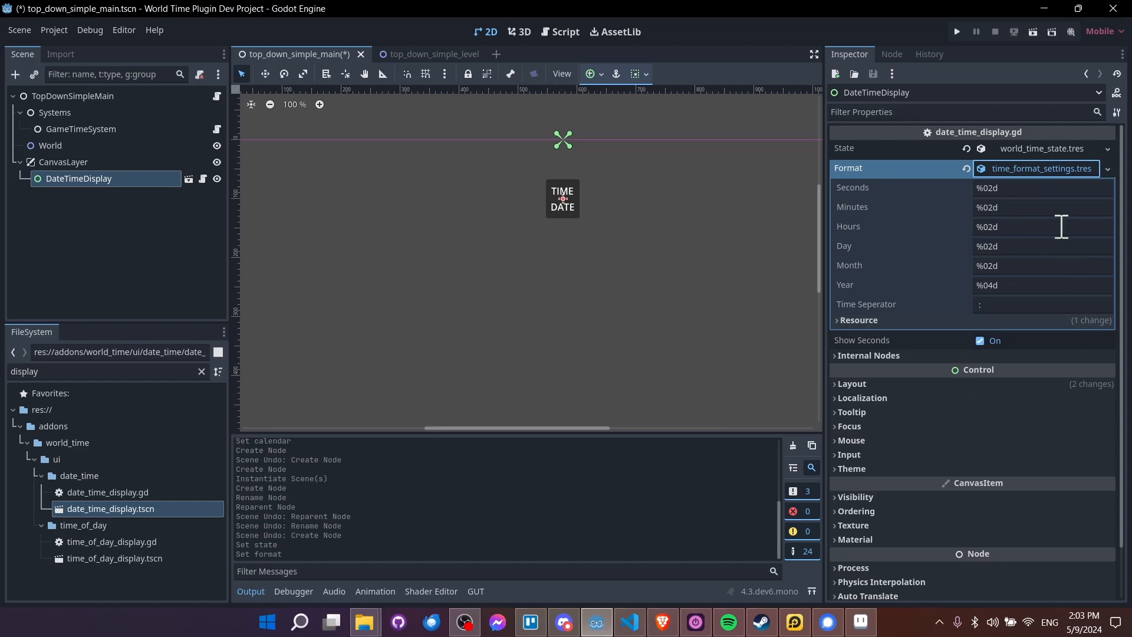
{"action": "left_click", "coordinate": [1056, 164]}
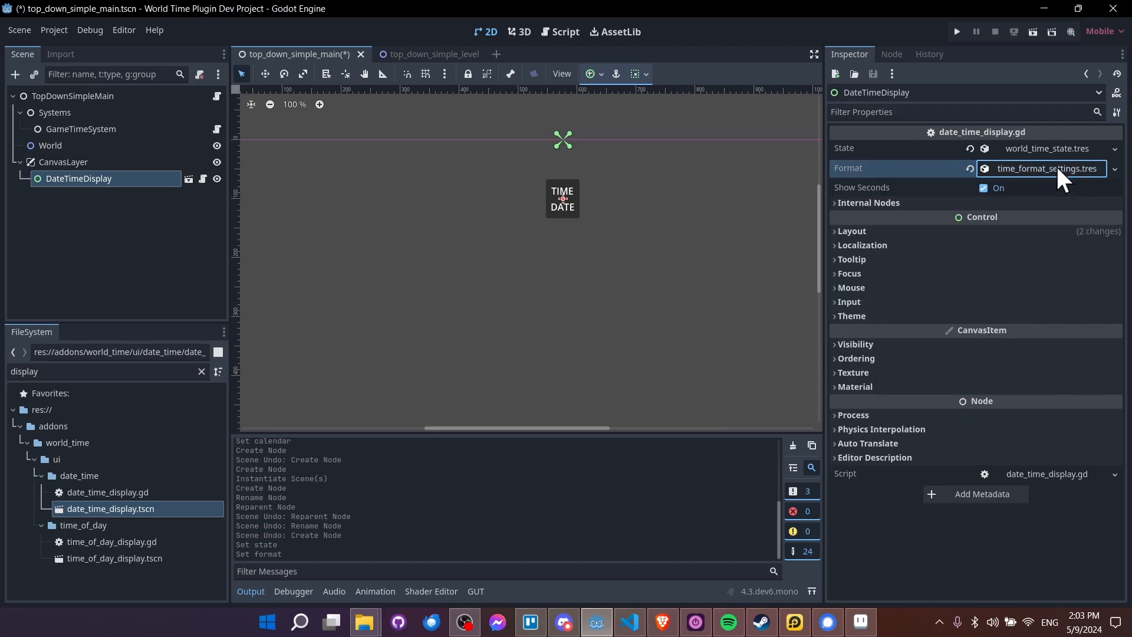
{"action": "key", "text": "ctrl+s"}
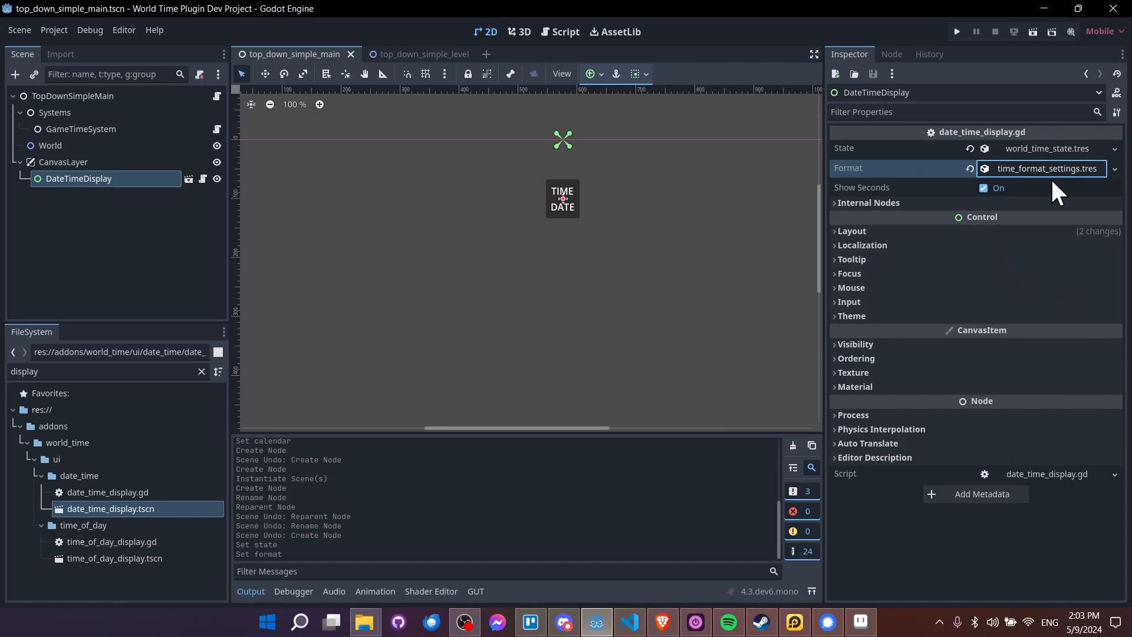
{"action": "left_click", "coordinate": [1041, 202]}
{"action": "left_click", "coordinate": [1035, 202]}
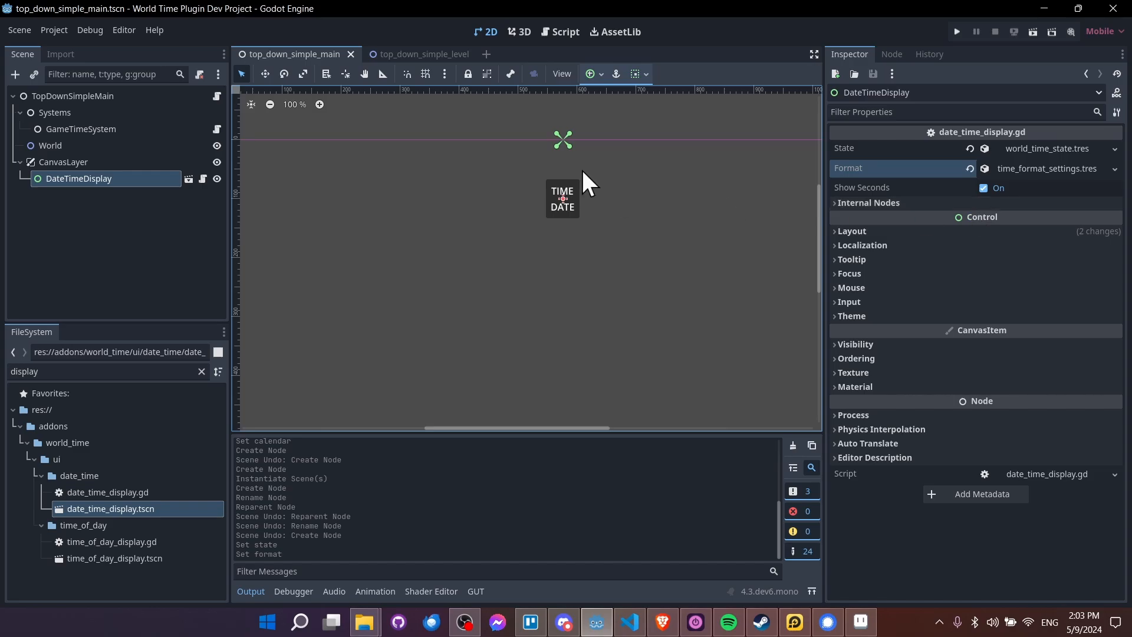
- Run the current scene to check the date and time display over the level, and stop it
{"action": "scroll", "coordinate": [581, 168], "scroll_direction": "down", "scroll_amount": 2}
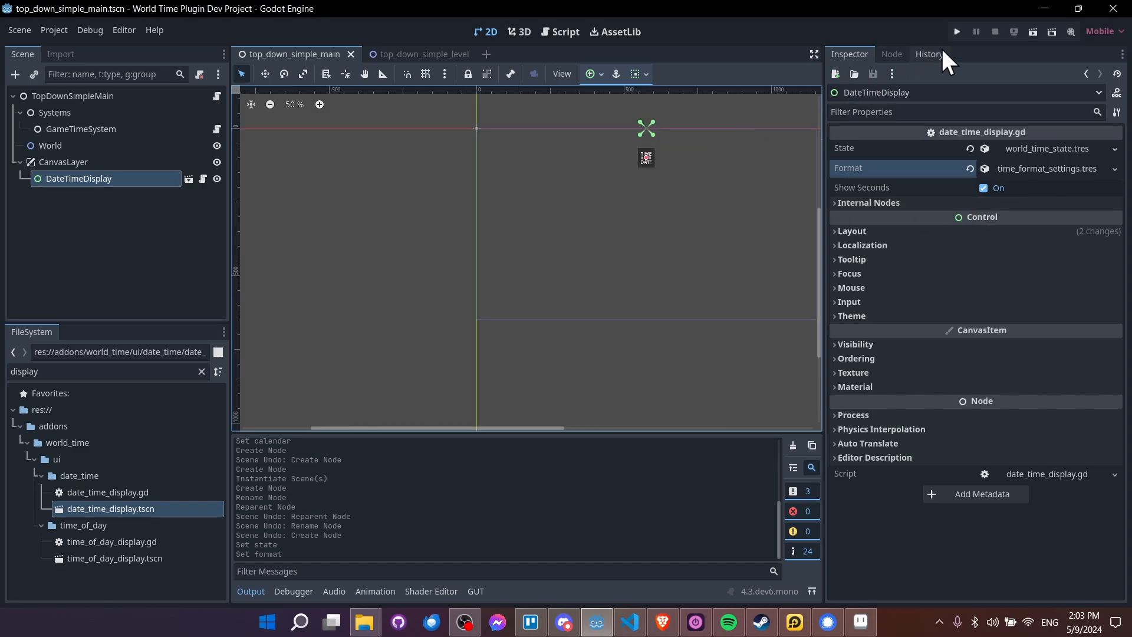
{"action": "left_click", "coordinate": [1031, 35]}
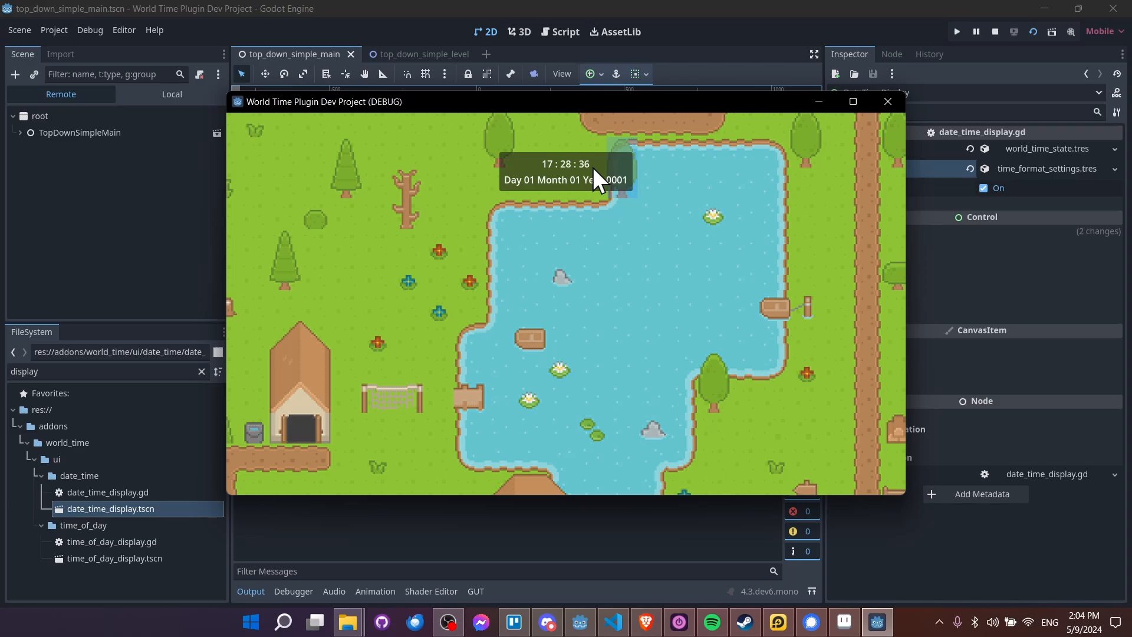
{"action": "key", "text": "F8"}
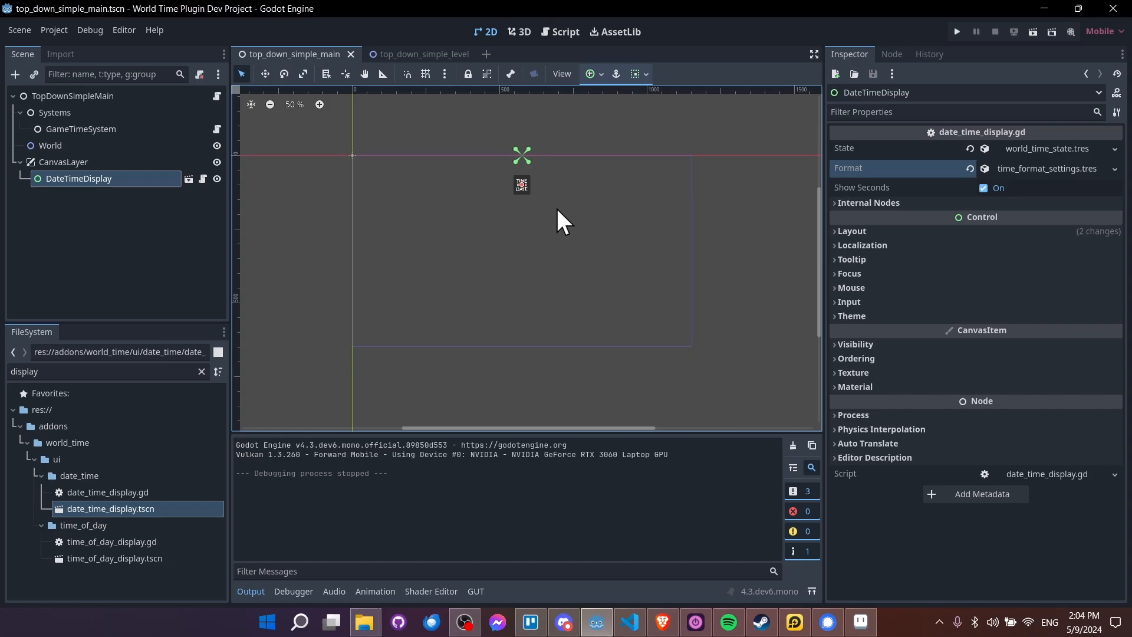
- Add a DayNightCycleSystem node as a child of the Systems node
{"action": "right_click", "coordinate": [73, 111]}
{"action": "left_click", "coordinate": [113, 121]}
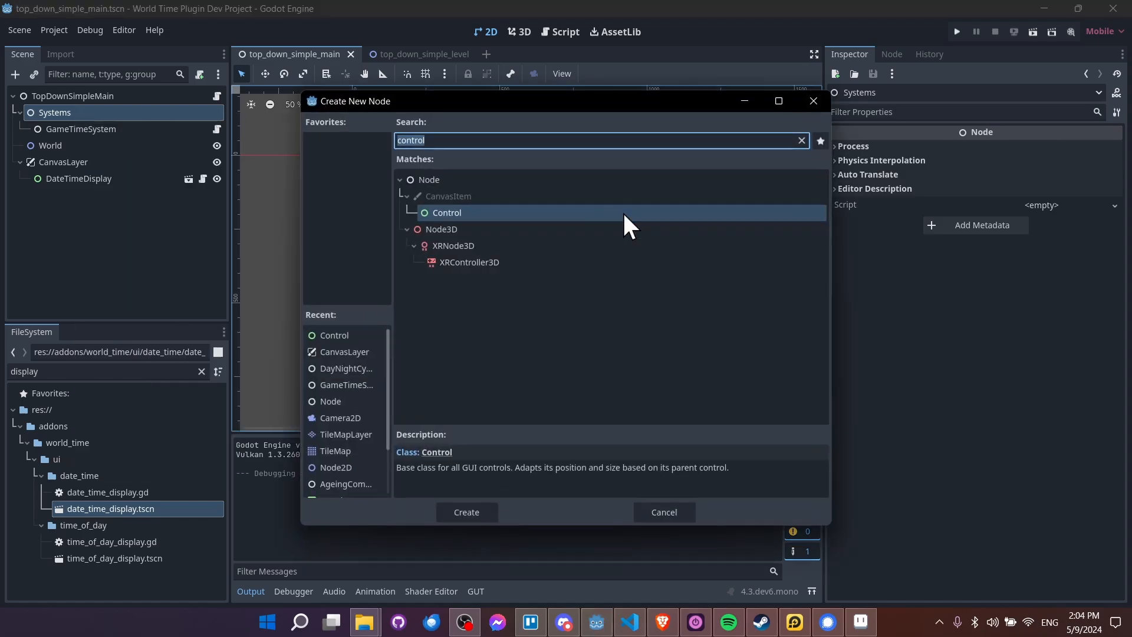
{"action": "type", "text": "daynight"}
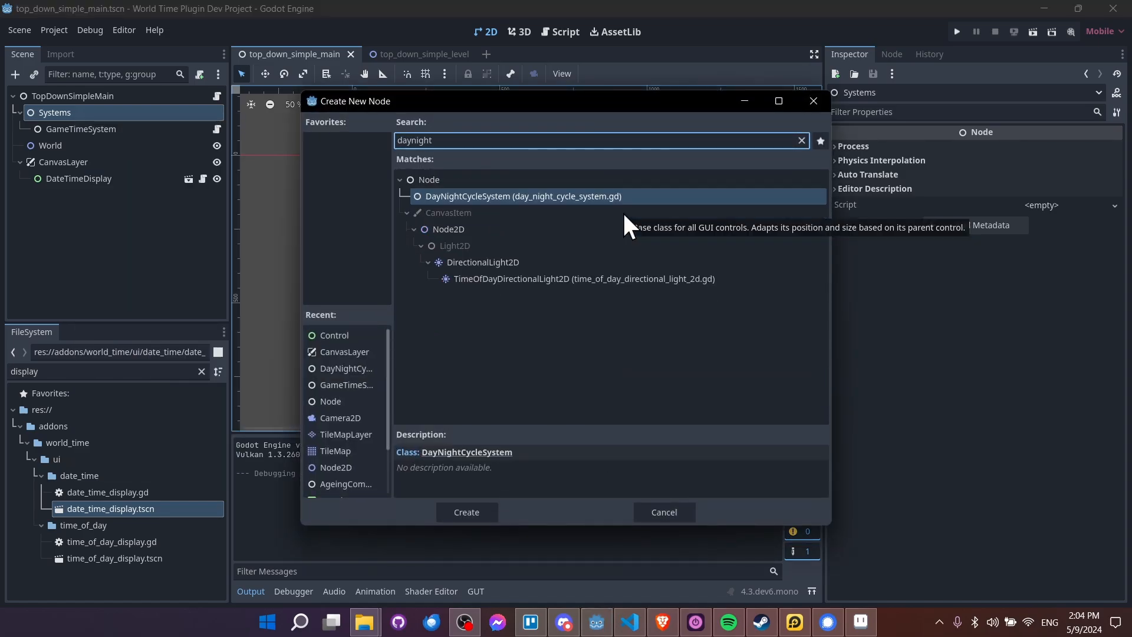
{"action": "key", "text": "Return"}
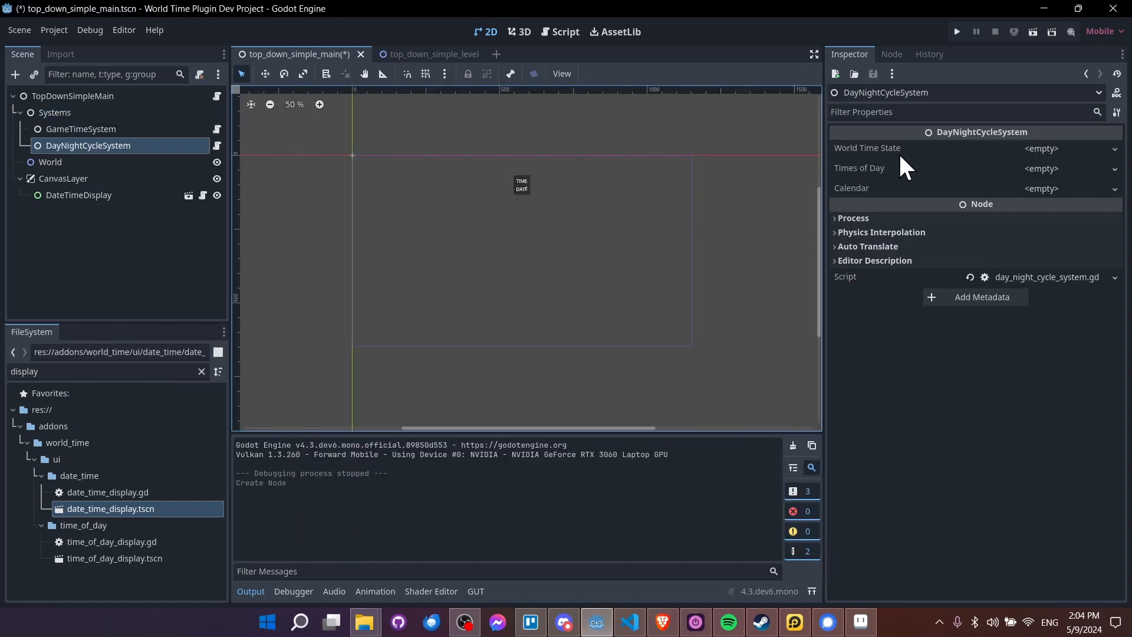
- Load world_time_state.tres as the DayNightCycleSystem's World Time State
{"action": "left_click", "coordinate": [1114, 149]}
{"action": "left_click", "coordinate": [1106, 188]}
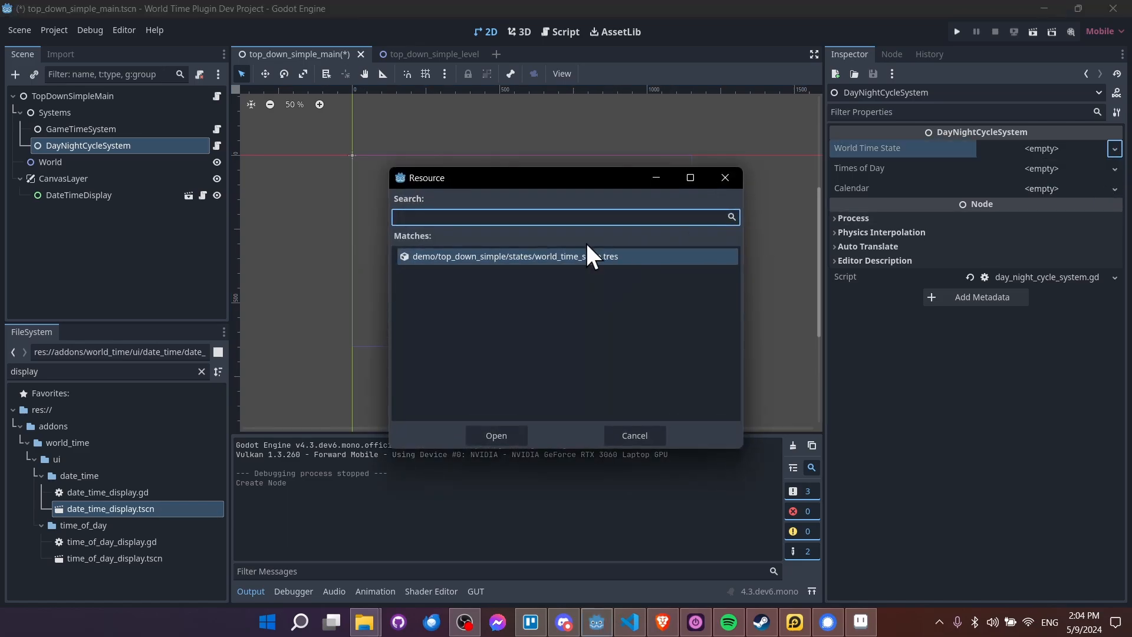
{"action": "double_click", "coordinate": [594, 255]}
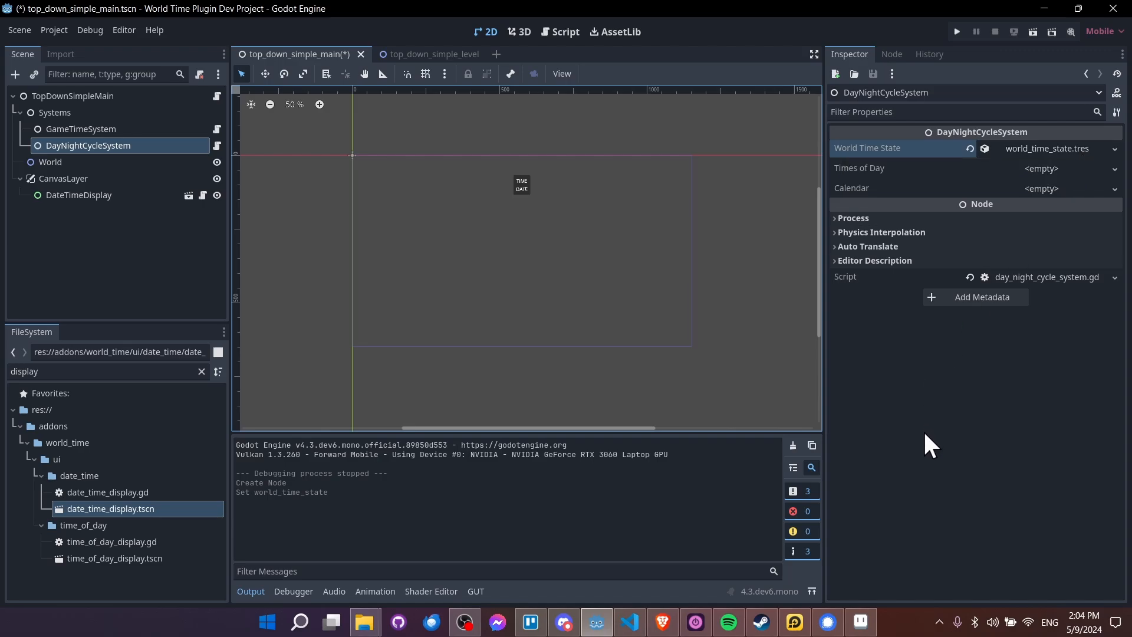
- Give the DayNightCycleSystem's Times of Day a new TimesOfDaySet and set its Times array size to 4
{"action": "left_click", "coordinate": [1034, 165]}
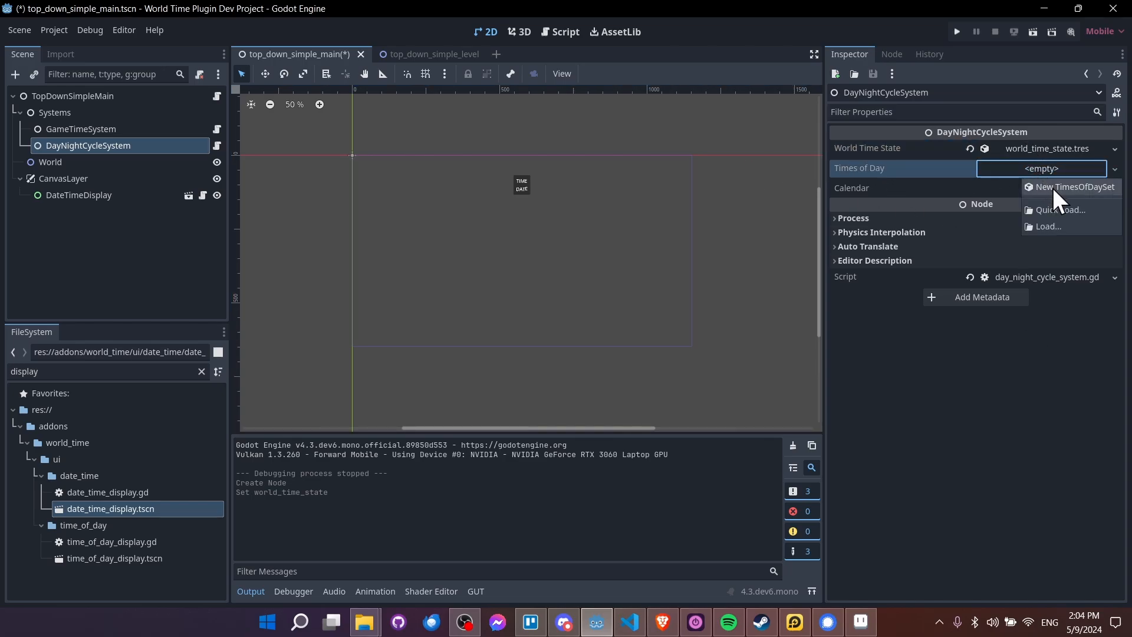
{"action": "left_click", "coordinate": [1052, 186]}
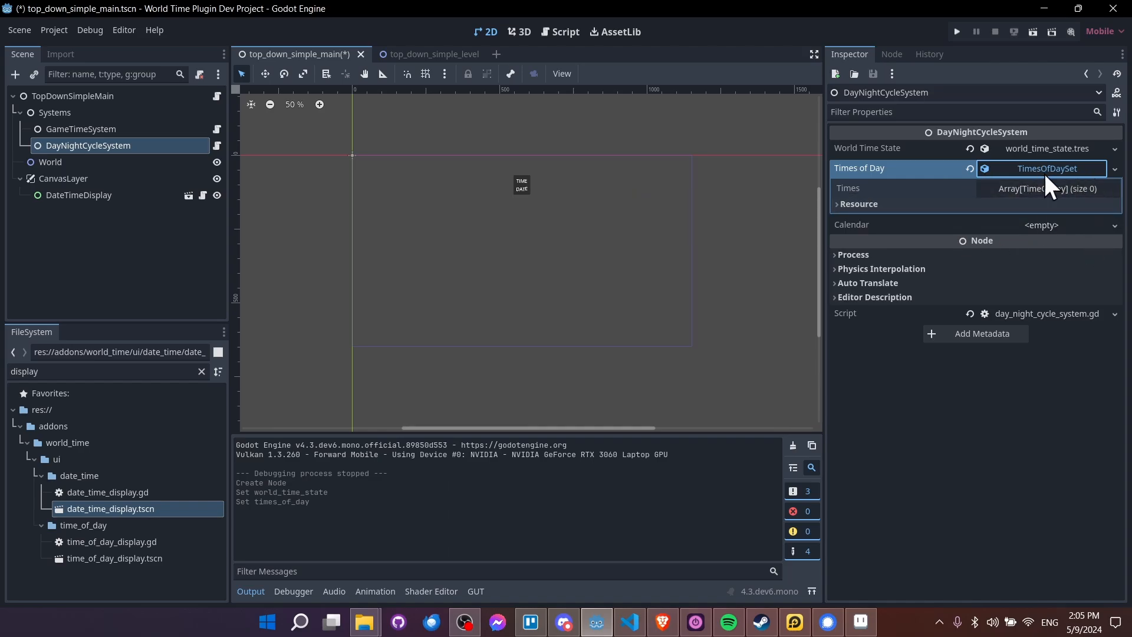
{"action": "left_click", "coordinate": [1095, 187]}
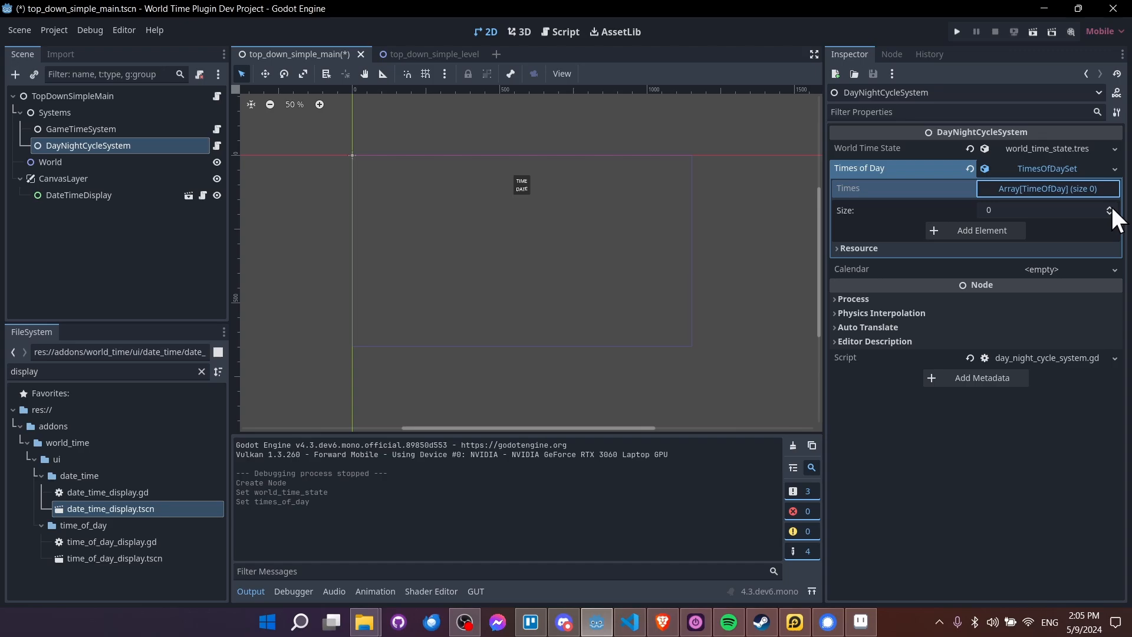
{"action": "left_click", "coordinate": [1109, 207]}
{"action": "left_click", "coordinate": [1109, 207]}
{"action": "left_click", "coordinate": [1109, 207]}
{"action": "left_click", "coordinate": [1109, 208]}
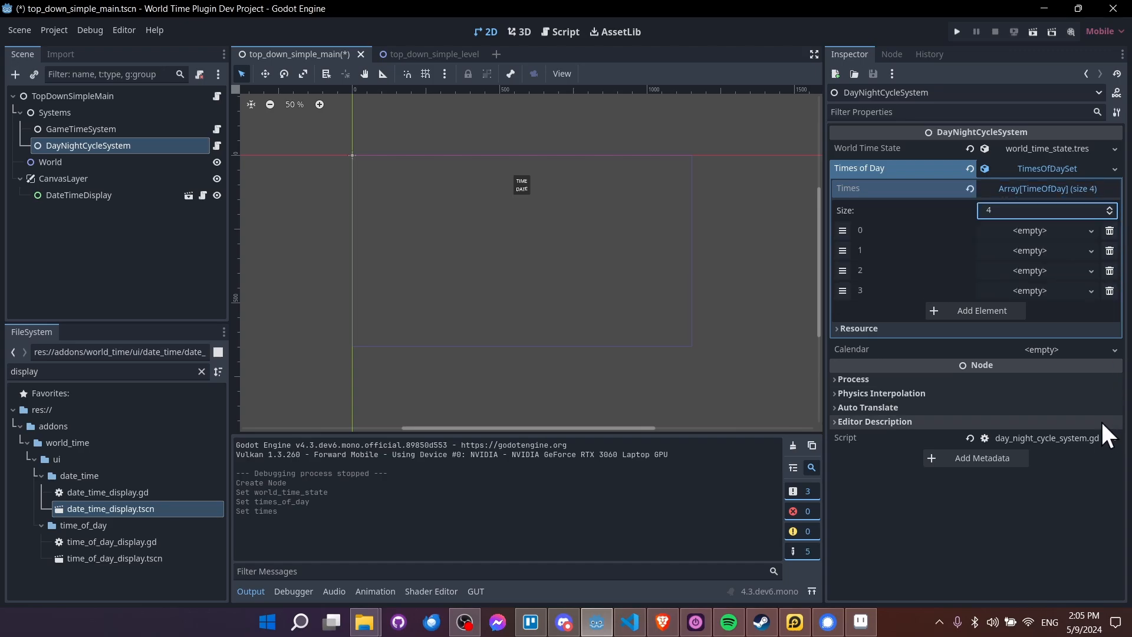
- Fill all four elements of the Times array with new TimeOfDay resources
{"action": "left_click", "coordinate": [1054, 230]}
{"action": "left_click", "coordinate": [1068, 249]}
{"action": "left_click", "coordinate": [1062, 250]}
{"action": "left_click", "coordinate": [1059, 268]}
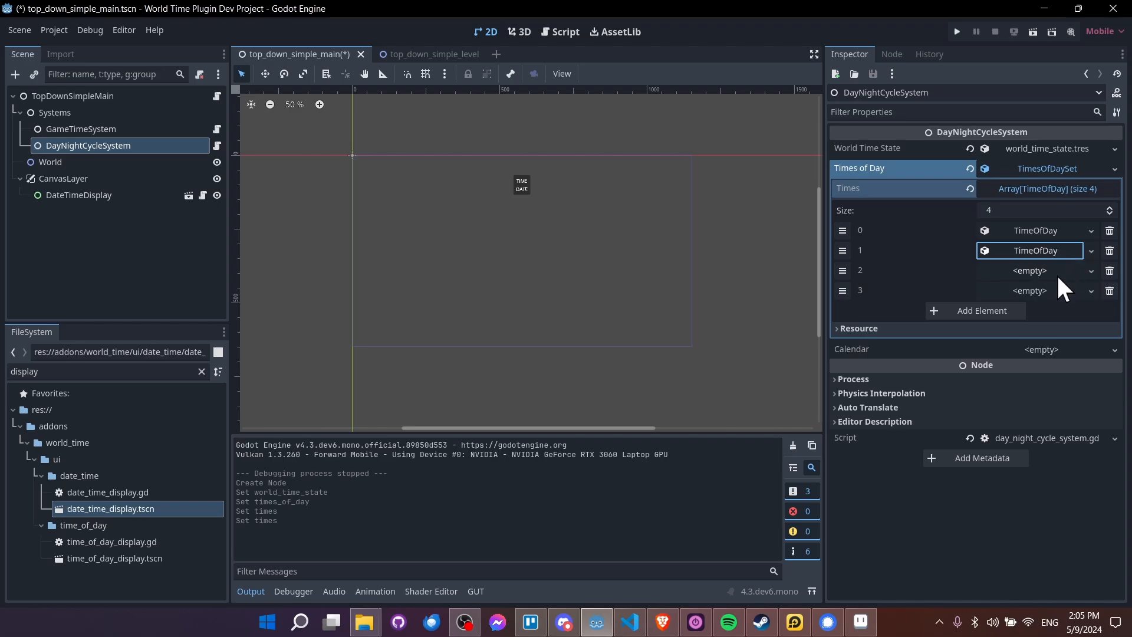
{"action": "left_click", "coordinate": [1057, 271]}
{"action": "left_click", "coordinate": [1060, 289]}
{"action": "left_click", "coordinate": [1060, 291]}
{"action": "left_click", "coordinate": [1061, 309]}
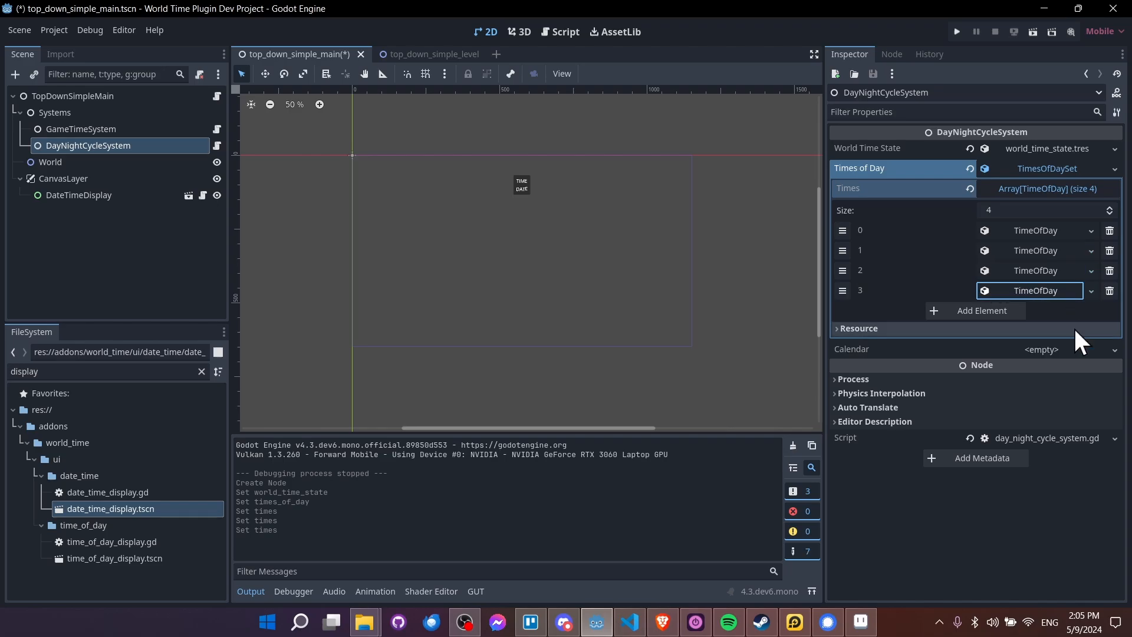
- Expand the first TimeOfDay element and set its Display Name to Dawn
{"action": "left_click", "coordinate": [1034, 233]}
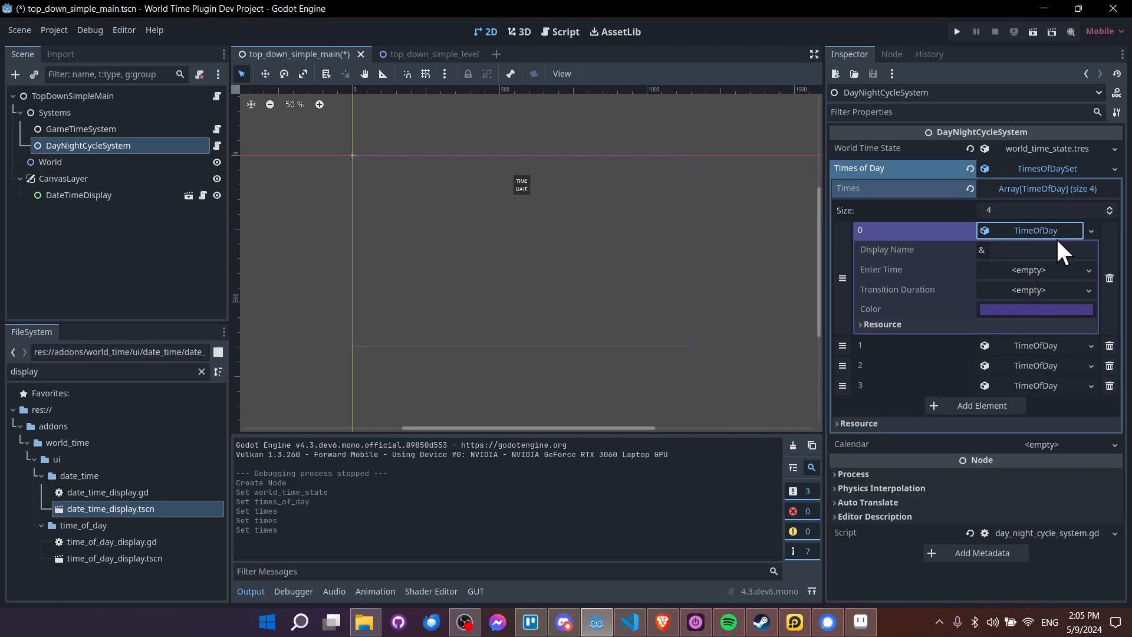
{"action": "left_click", "coordinate": [1029, 251]}
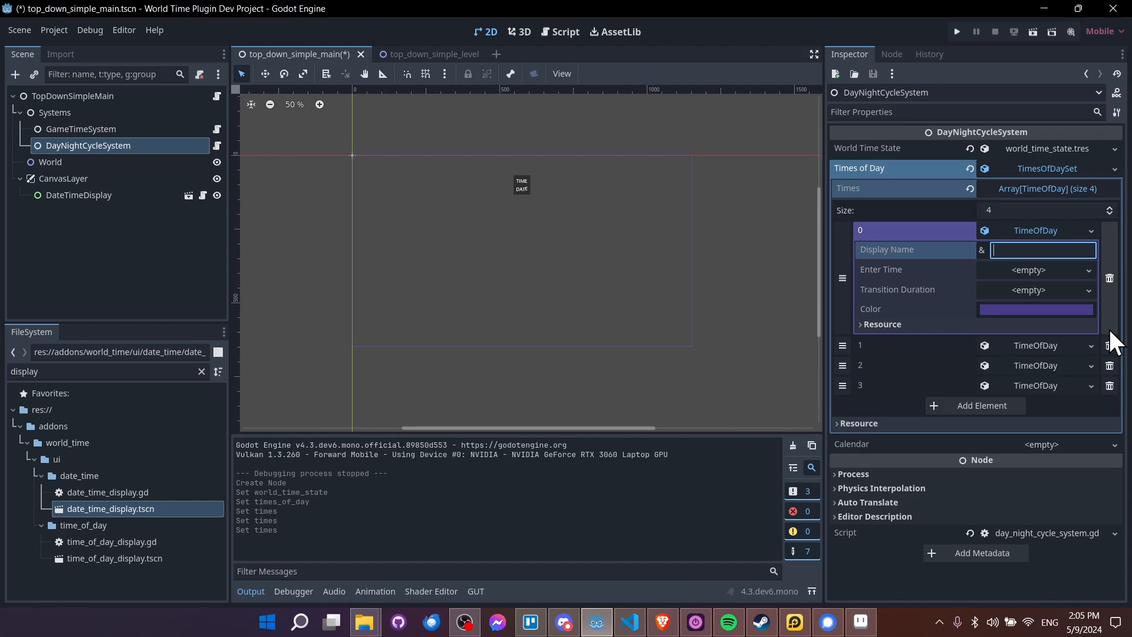
{"action": "type", "text": "Dawn"}
- Give Dawn's Enter Time a new HoursTime, set its Hours to 6 and collapse it
{"action": "left_click", "coordinate": [1088, 270]}
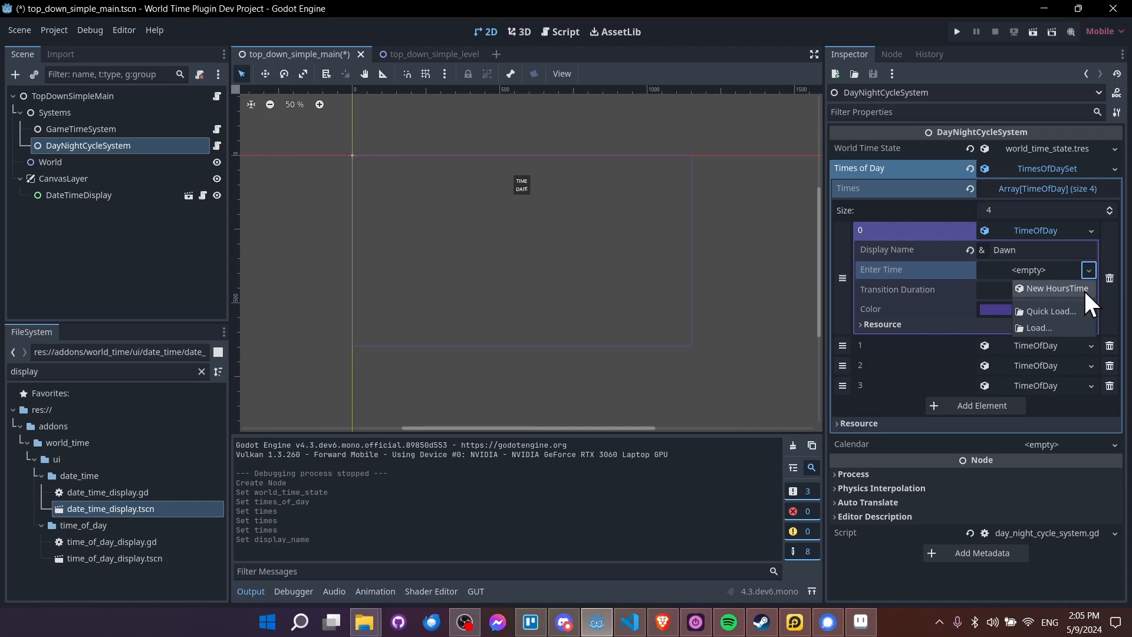
{"action": "left_click", "coordinate": [1055, 288]}
{"action": "left_click", "coordinate": [1056, 271]}
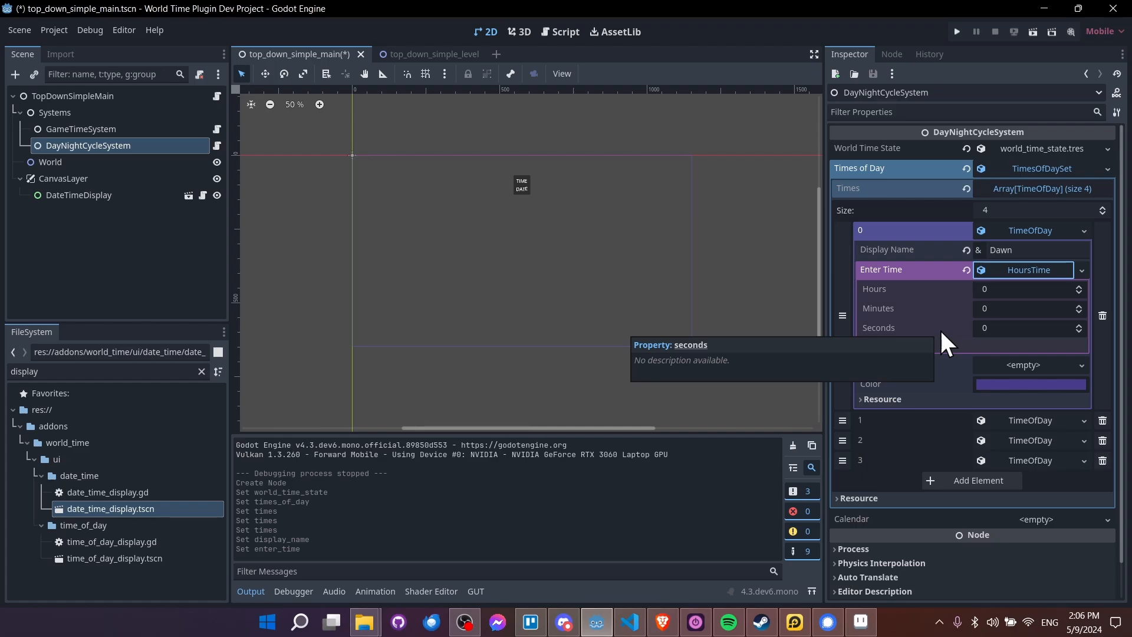
{"action": "left_click", "coordinate": [1008, 289]}
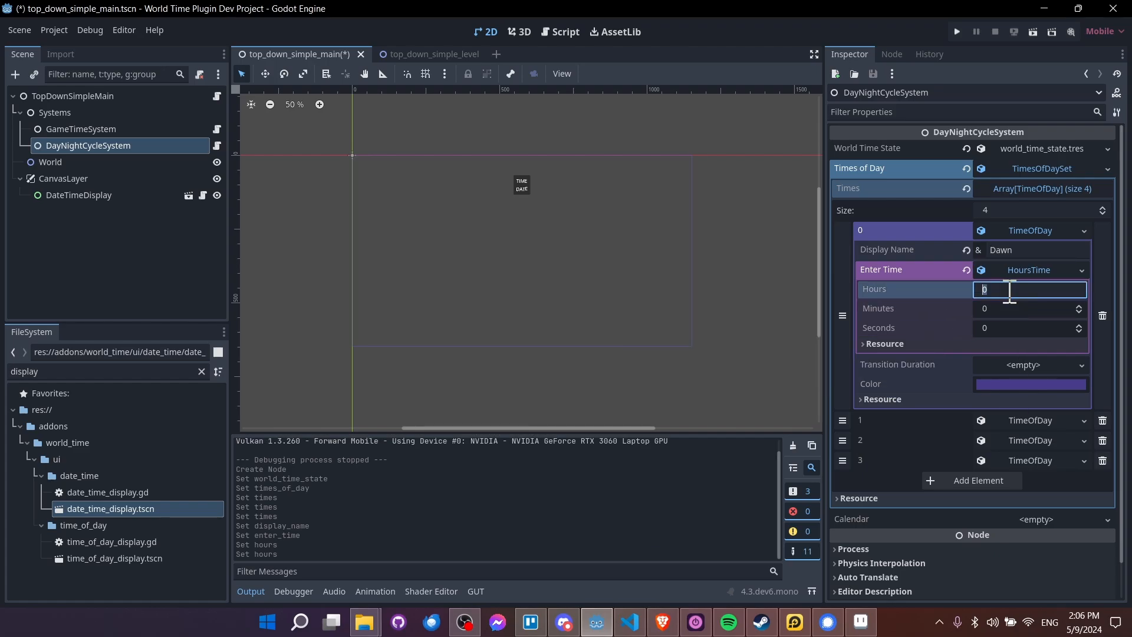
{"action": "type", "text": "6"}
{"action": "key", "text": "Tab"}
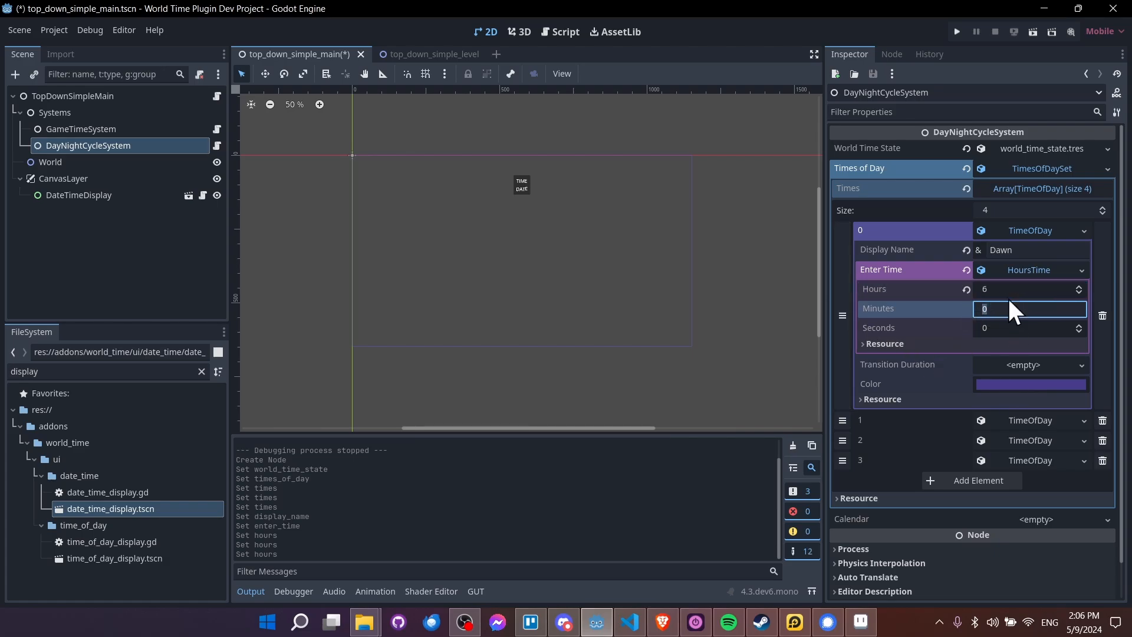
{"action": "left_click", "coordinate": [1019, 326]}
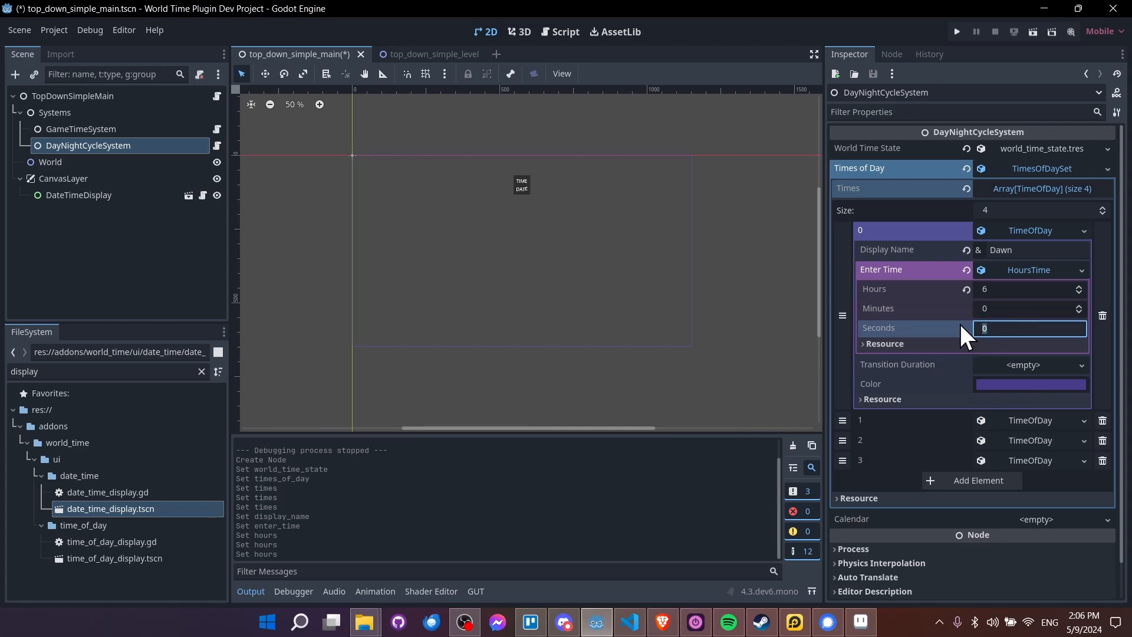
{"action": "left_click", "coordinate": [1027, 270]}
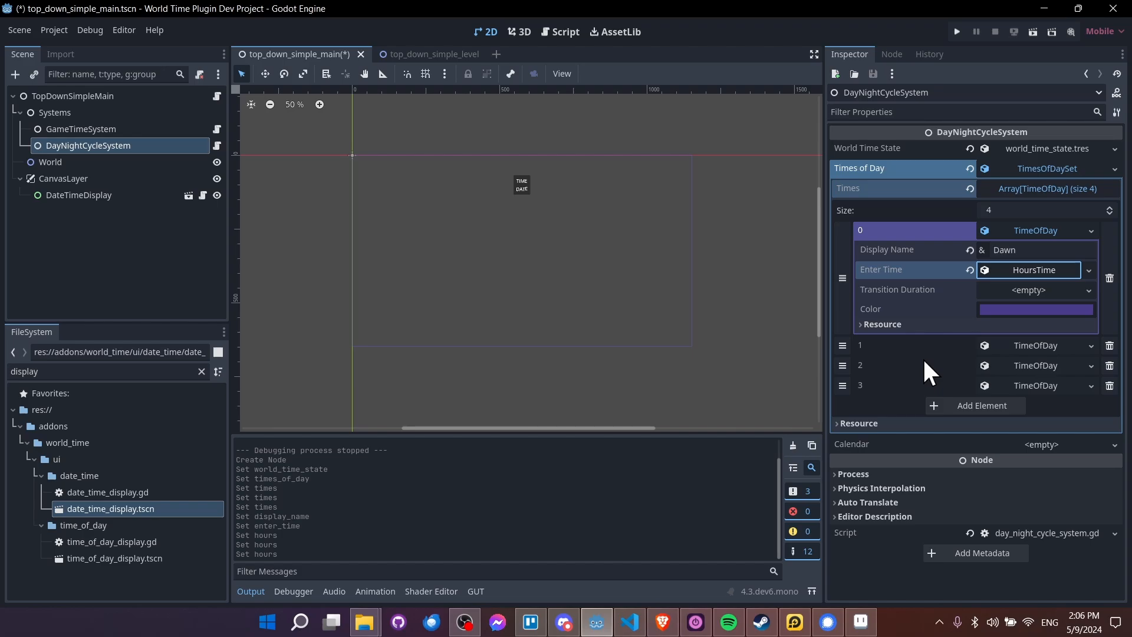
- Give Dawn's Transition Duration a new GameTimeDuration and set its Minutes to 30
{"action": "left_click", "coordinate": [1008, 269]}
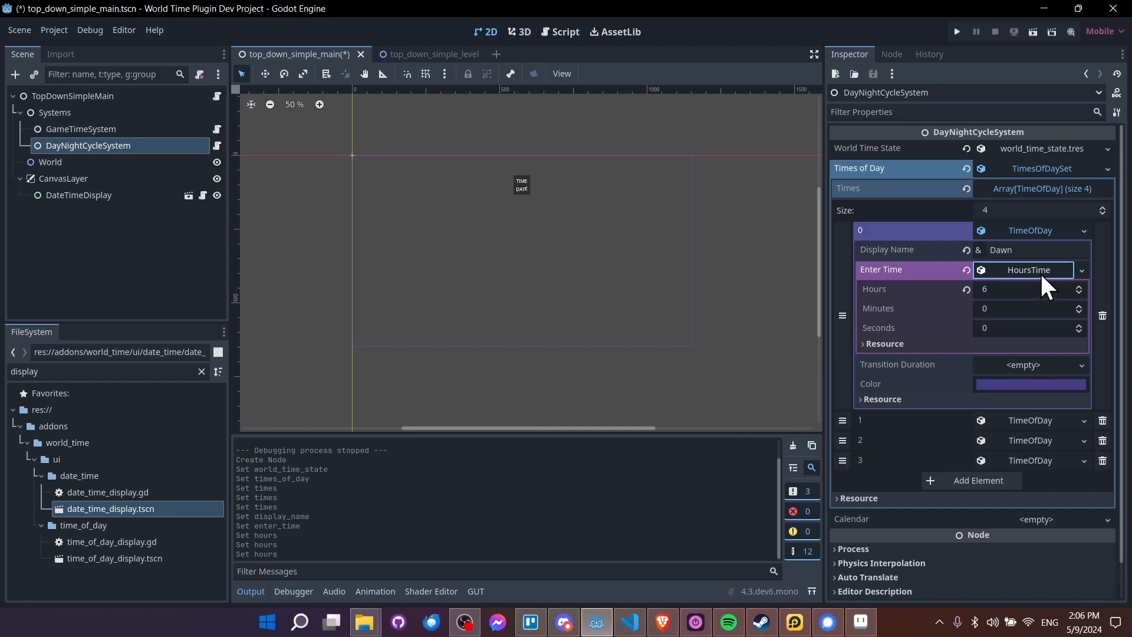
{"action": "left_click", "coordinate": [1039, 270]}
{"action": "mouse_move", "coordinate": [1020, 305]}
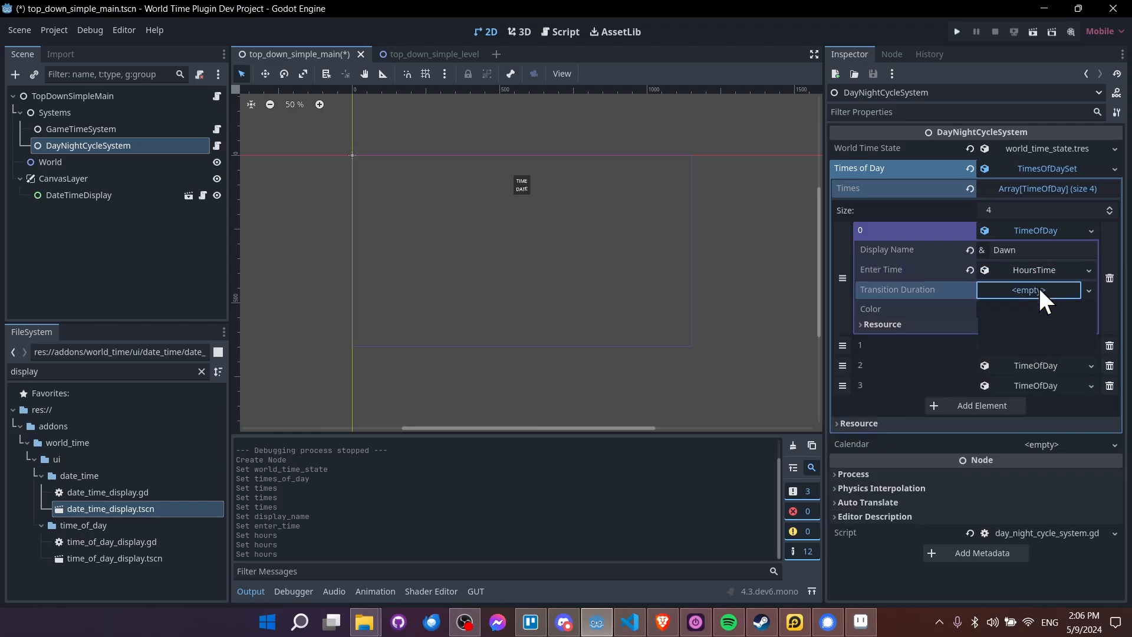
{"action": "left_click", "coordinate": [1038, 289]}
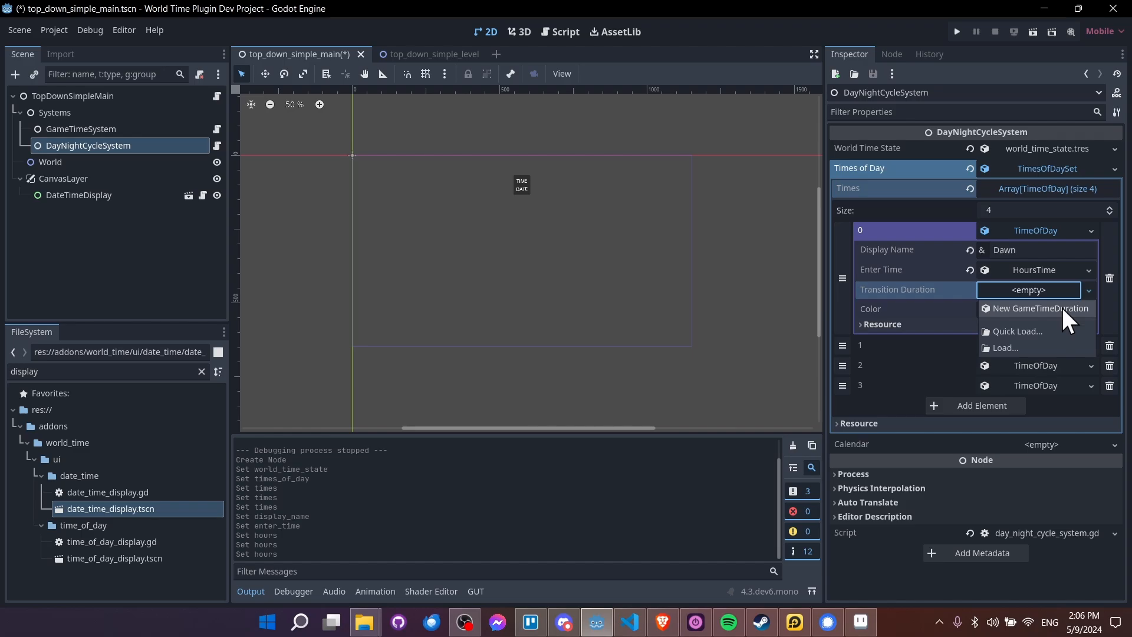
{"action": "left_click", "coordinate": [1061, 308]}
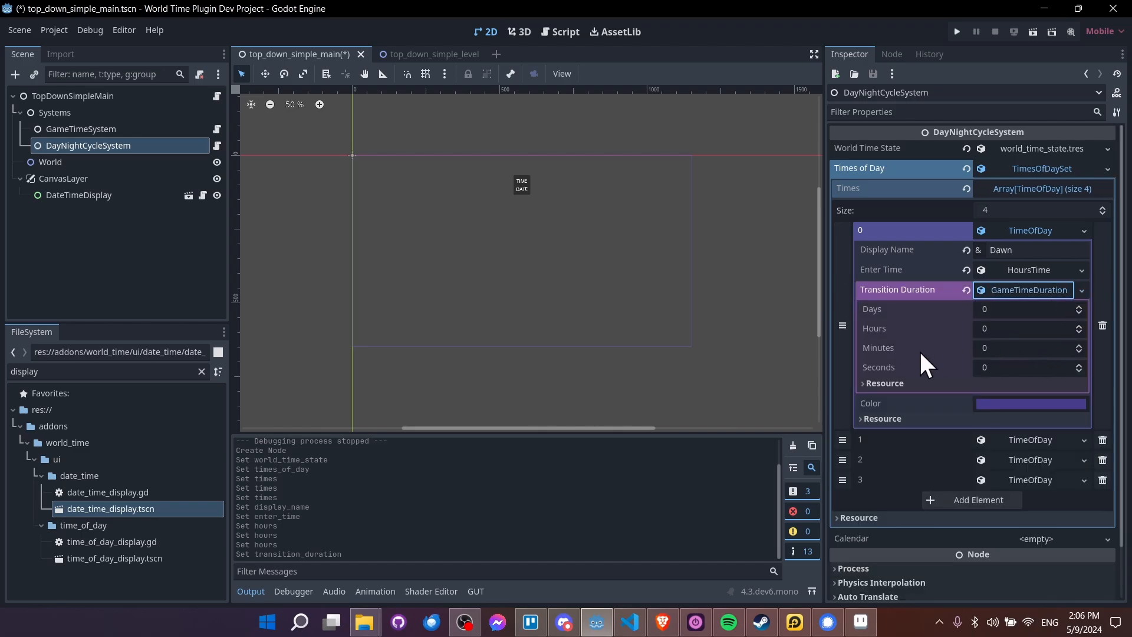
{"action": "left_click", "coordinate": [1000, 348]}
{"action": "type", "text": "30"}
{"action": "key", "text": "Return"}
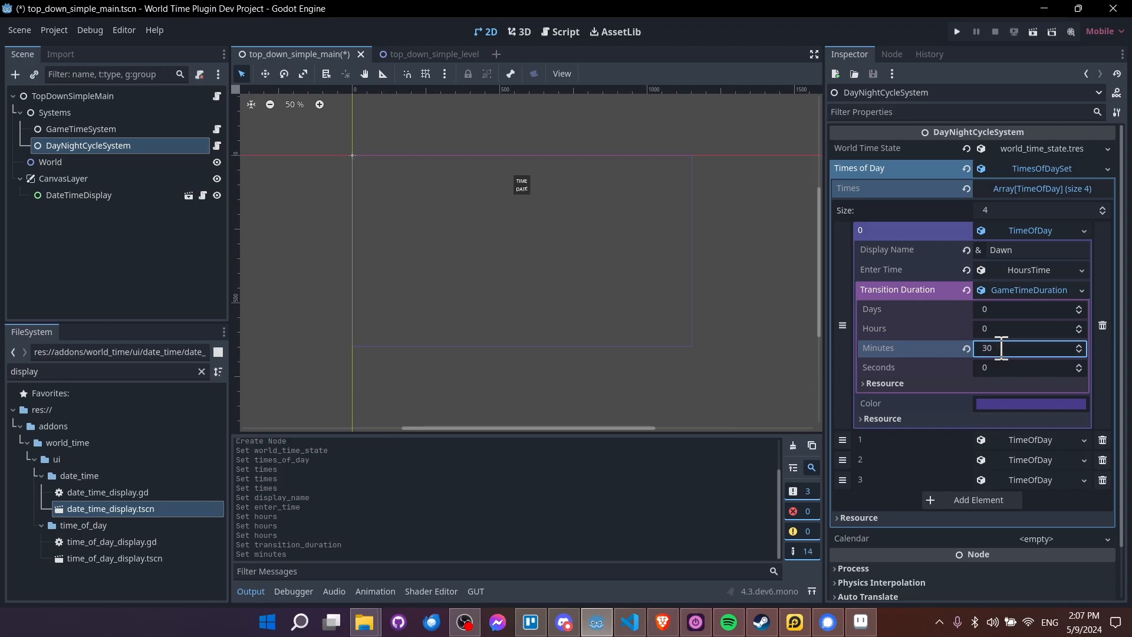
- Expand Dawn's Enter Time, try 1 as the Transition Duration's Days and reset that value to its default
{"action": "left_click", "coordinate": [1013, 270]}
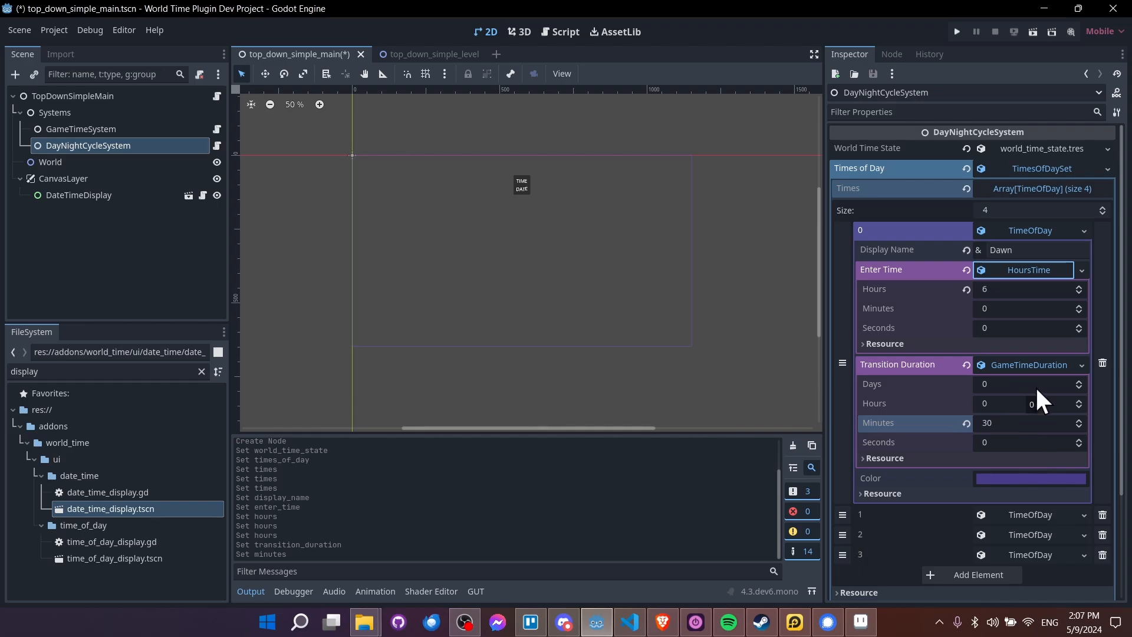
{"action": "left_click", "coordinate": [1011, 388]}
{"action": "type", "text": "1"}
{"action": "left_click", "coordinate": [1016, 402]}
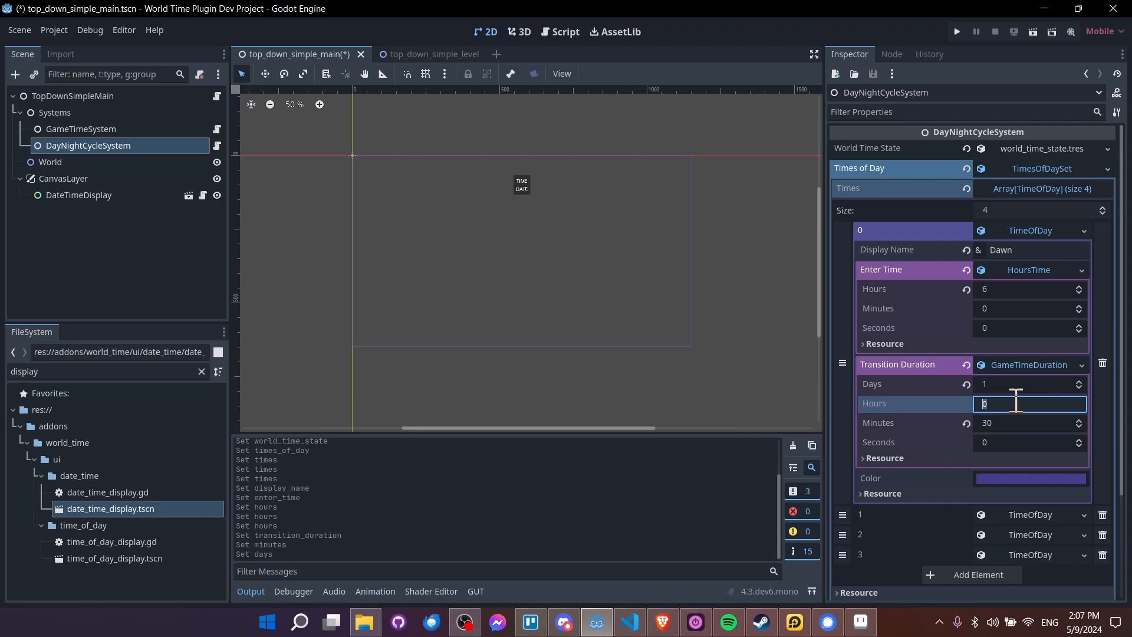
{"action": "left_click", "coordinate": [966, 386]}
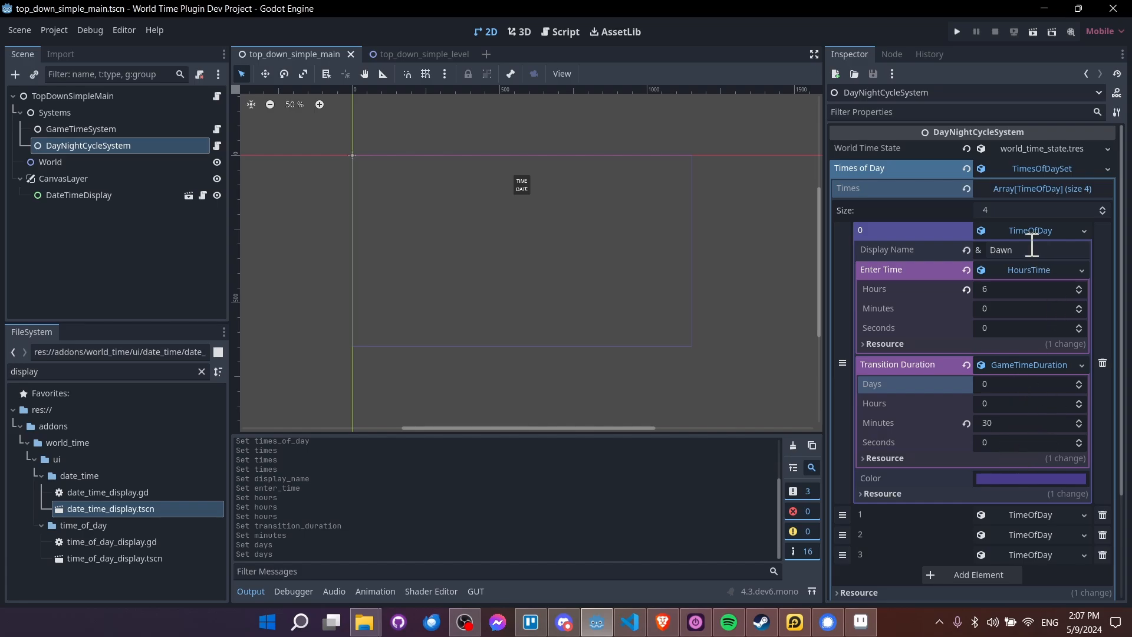
- Collapse Dawn's Transition Duration and Enter Time, and set its Color to the muted blue 486c8b
{"action": "left_click", "coordinate": [1049, 364]}
{"action": "left_click", "coordinate": [1035, 271]}
{"action": "left_click", "coordinate": [998, 249]}
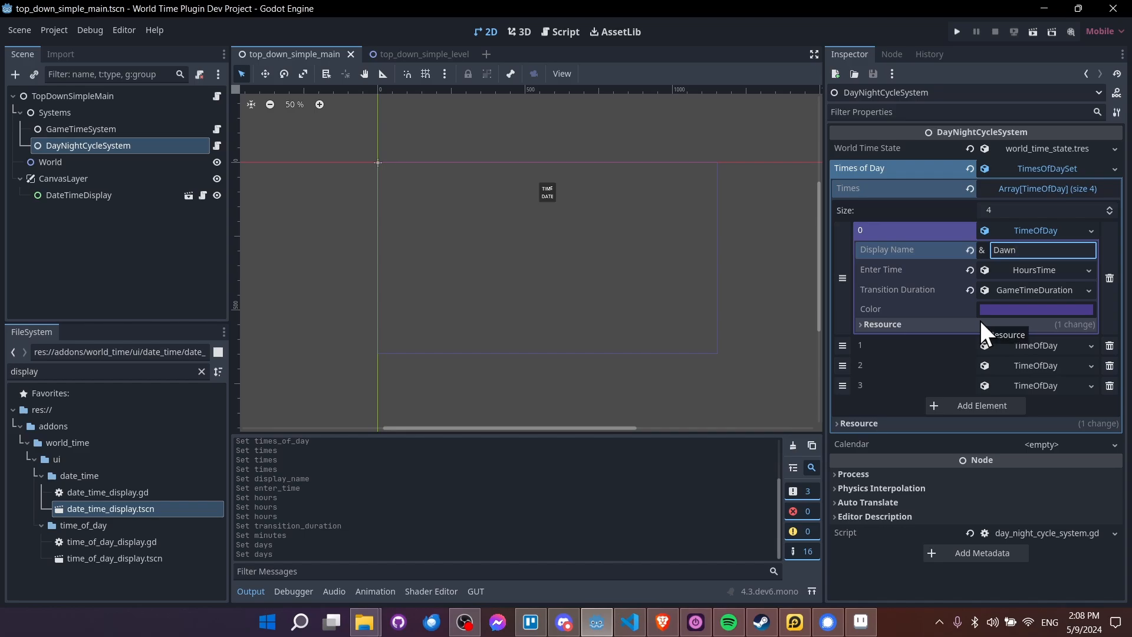
{"action": "mouse_move", "coordinate": [1020, 306]}
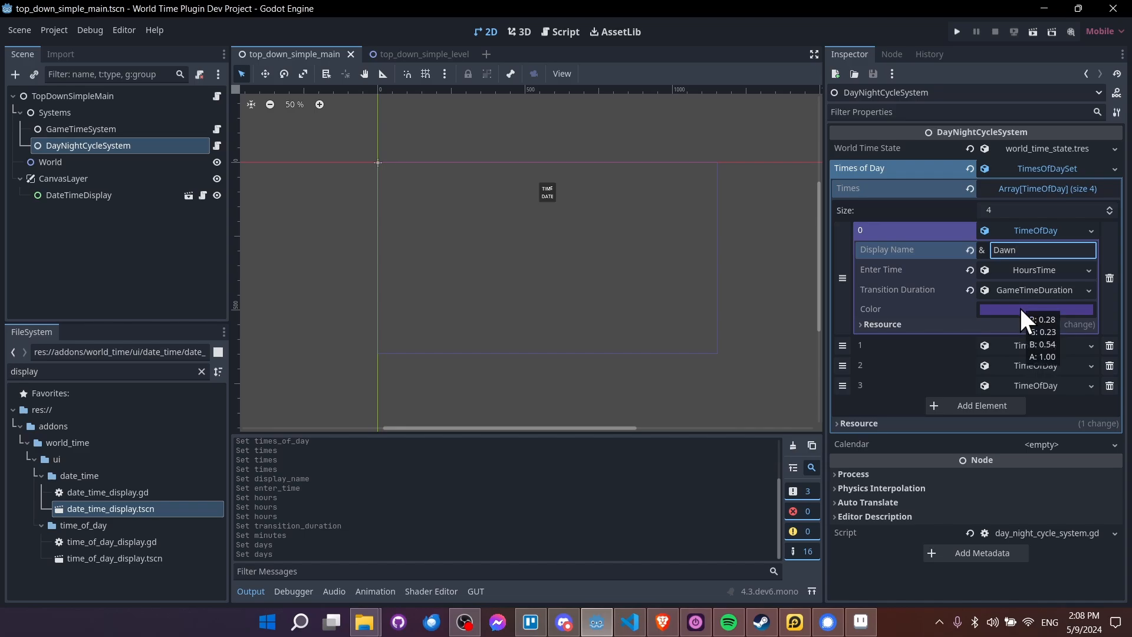
{"action": "left_click", "coordinate": [1034, 312]}
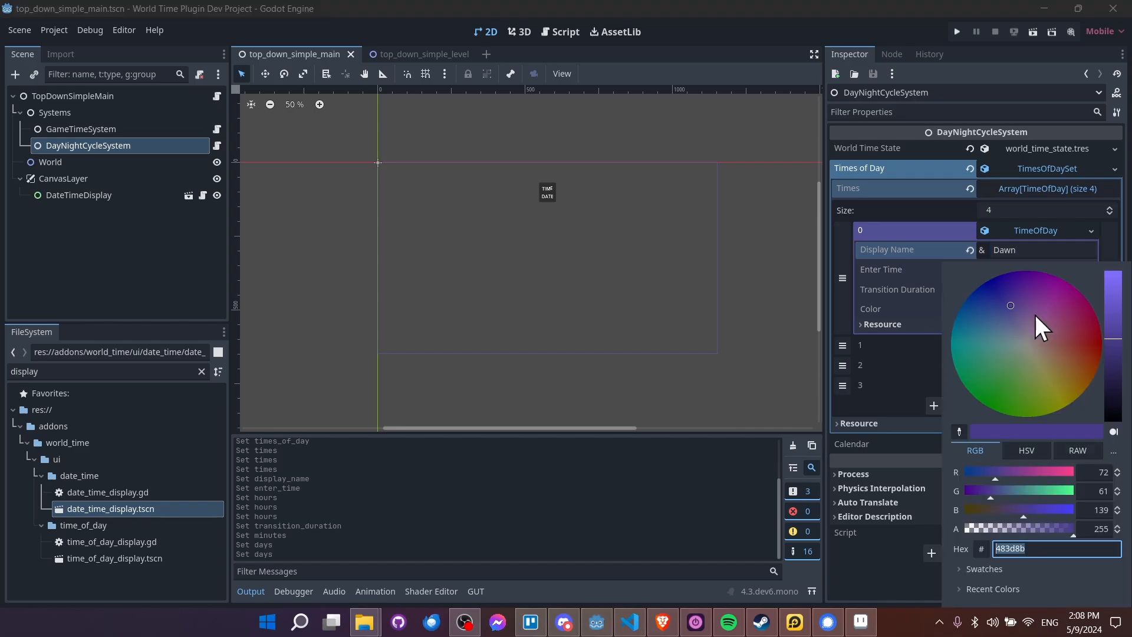
{"action": "left_click", "coordinate": [995, 328]}
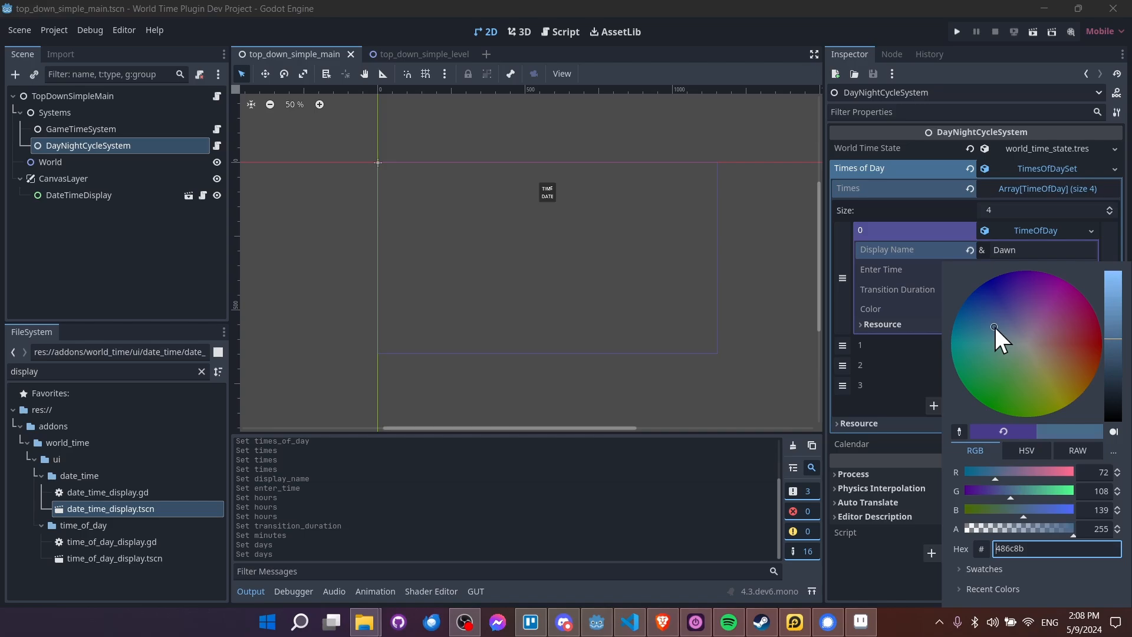
{"action": "left_click", "coordinate": [917, 351]}
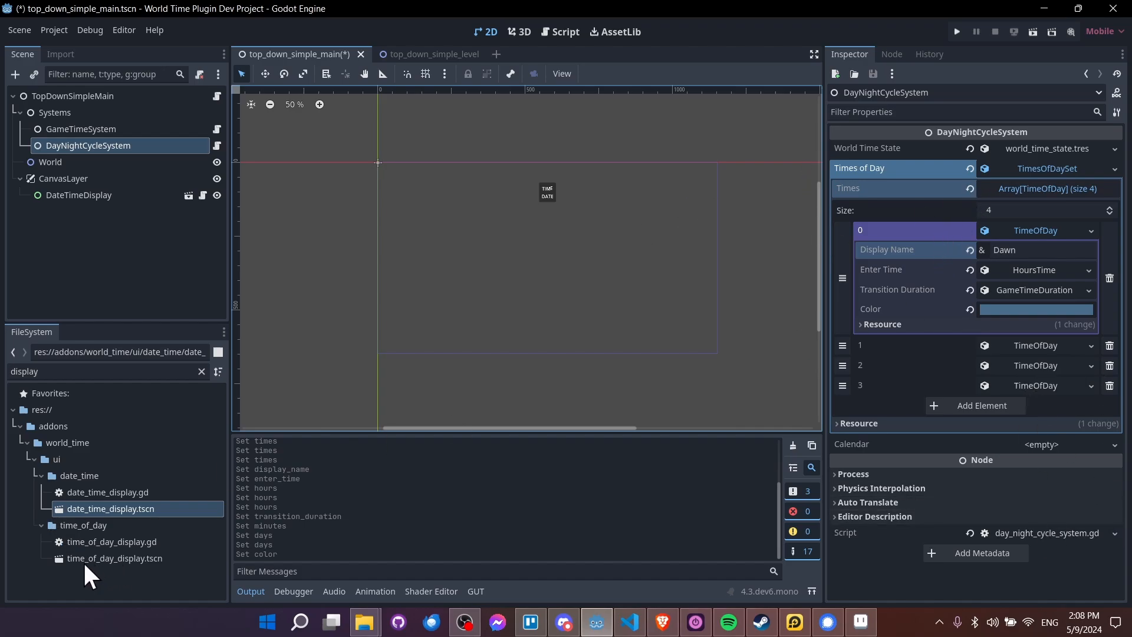
- Instance time_of_day_display.tscn as a child of DateTimeDisplay and move it to (12, 35), just below the TIME/DATE box
{"action": "left_click_drag", "start_coordinate": [90, 558], "coordinate": [116, 190]}
{"action": "scroll", "coordinate": [473, 193], "scroll_direction": "up", "scroll_amount": 1}
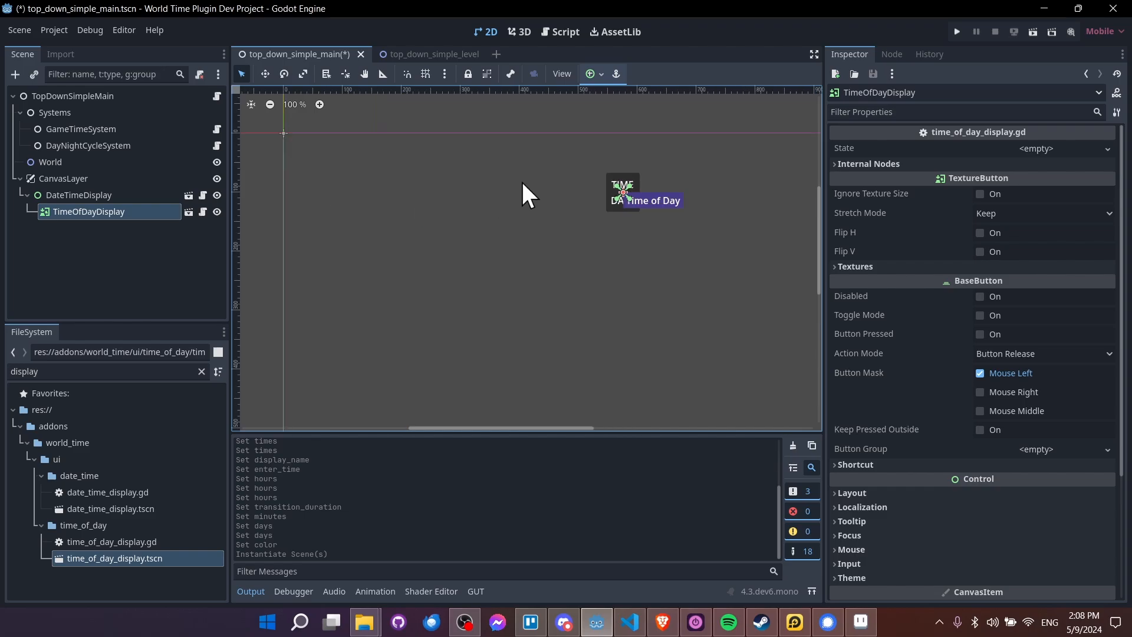
{"action": "scroll", "coordinate": [568, 181], "scroll_direction": "up", "scroll_amount": 1}
{"action": "middle_click_drag", "start_coordinate": [569, 182], "coordinate": [444, 194]}
{"action": "key", "text": "w"}
{"action": "left_click_drag", "start_coordinate": [582, 227], "coordinate": [599, 269]}
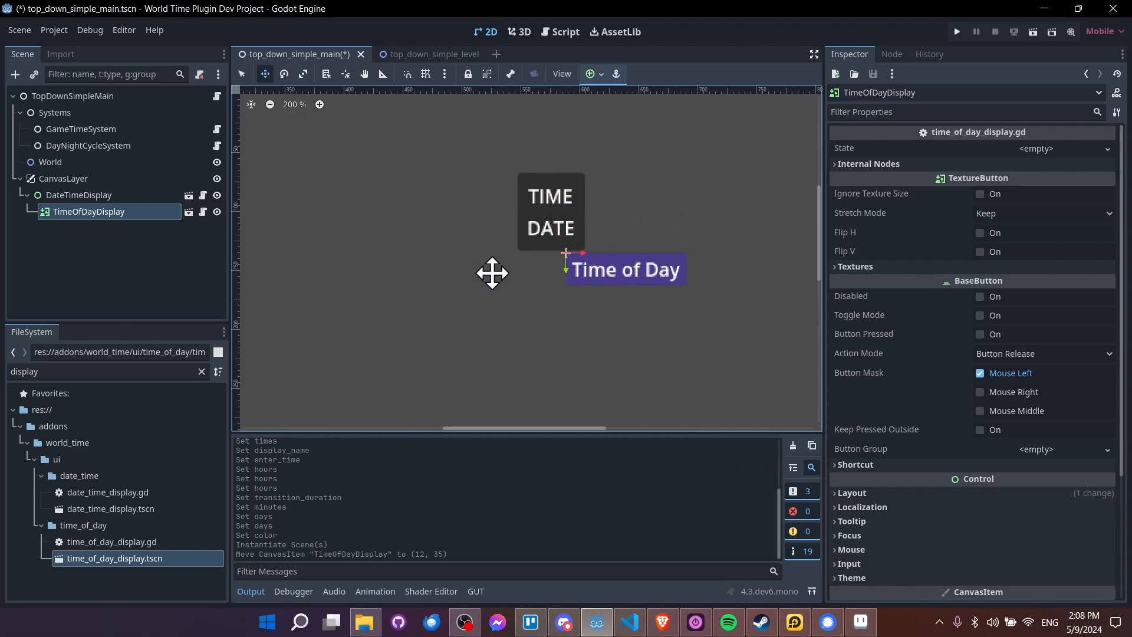
- Try moving the DateTimeDisplay node in the viewport and undo the move
{"action": "left_click", "coordinate": [84, 196]}
{"action": "left_click_drag", "start_coordinate": [531, 200], "coordinate": [556, 179]}
{"action": "key", "text": "ctrl+z"}
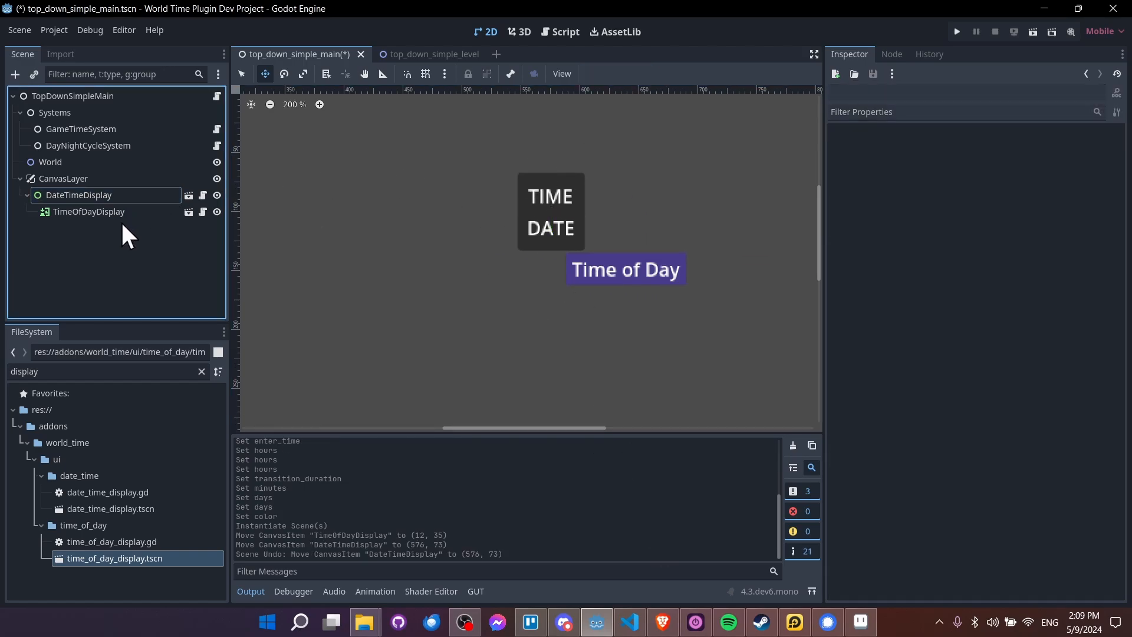
- Assign world_time_state.tres as the State of the TimeOfDayDisplay node and save the scene
{"action": "left_click", "coordinate": [129, 211]}
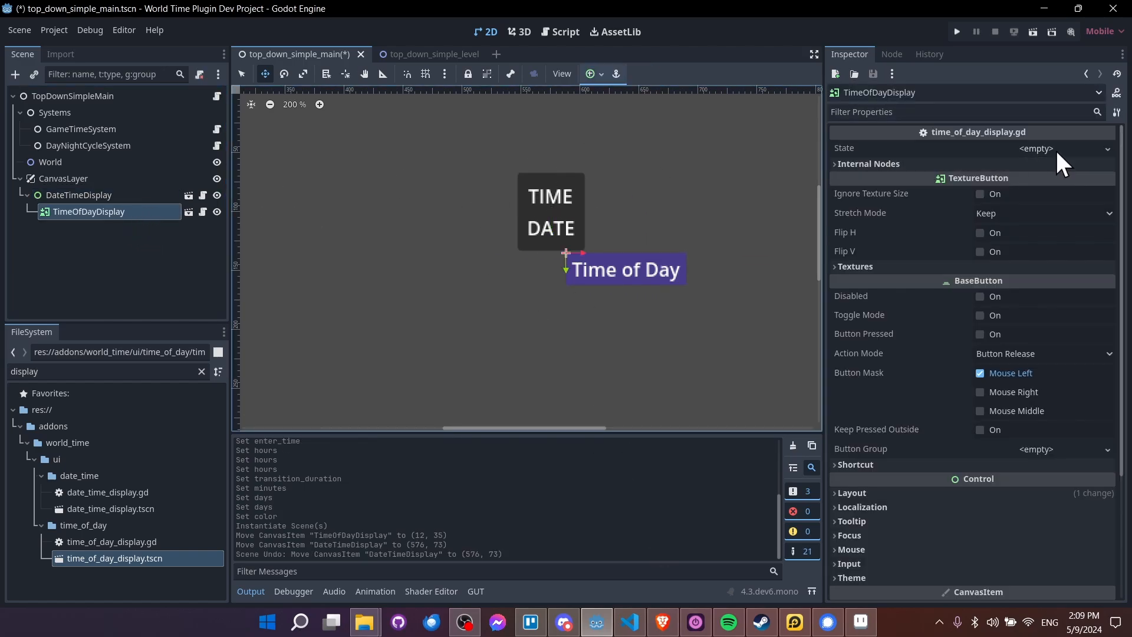
{"action": "left_click", "coordinate": [1109, 149]}
{"action": "left_click", "coordinate": [1106, 189]}
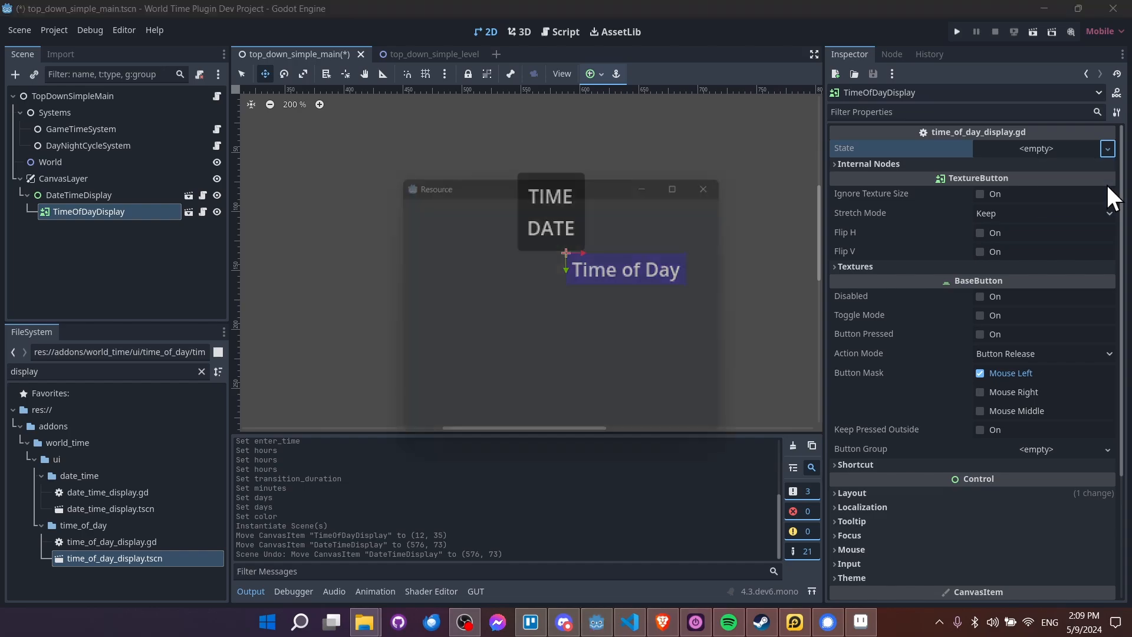
{"action": "key", "text": "ctrl+s"}
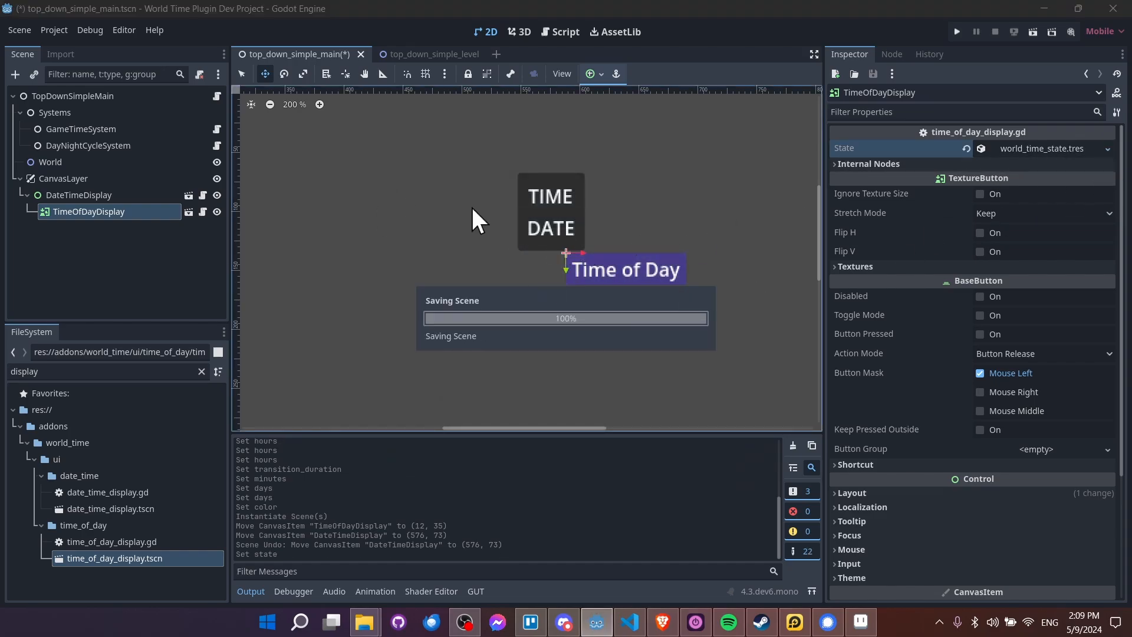
- Set the Display Name of element 1 in the DayNightCycleSystem's Times array to Daytime
{"action": "left_click", "coordinate": [108, 147]}
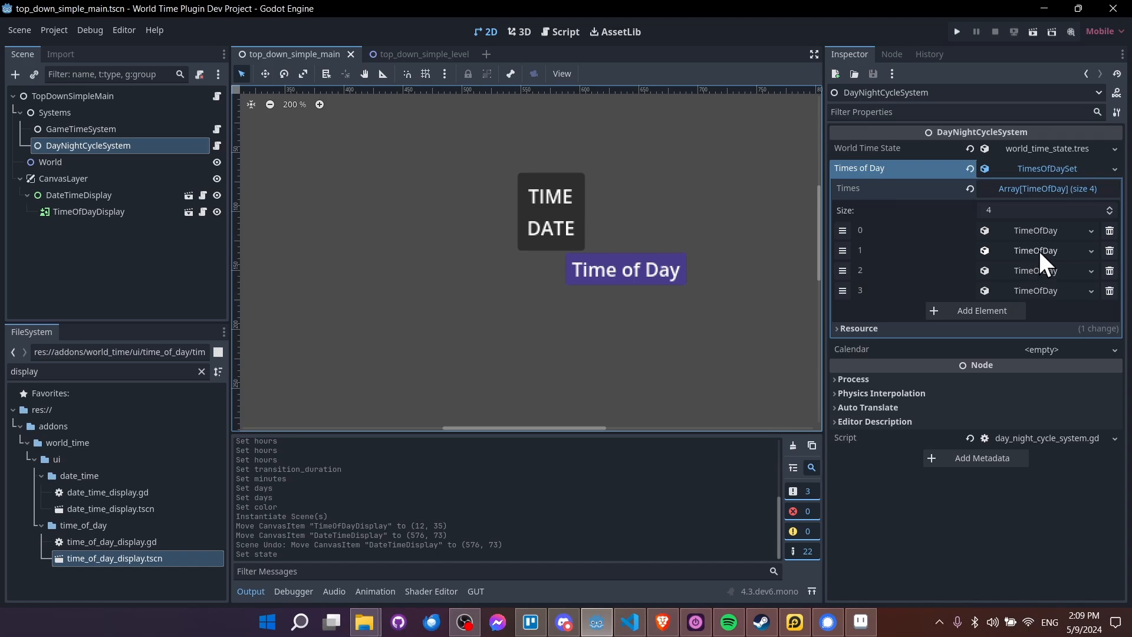
{"action": "left_click", "coordinate": [1038, 229]}
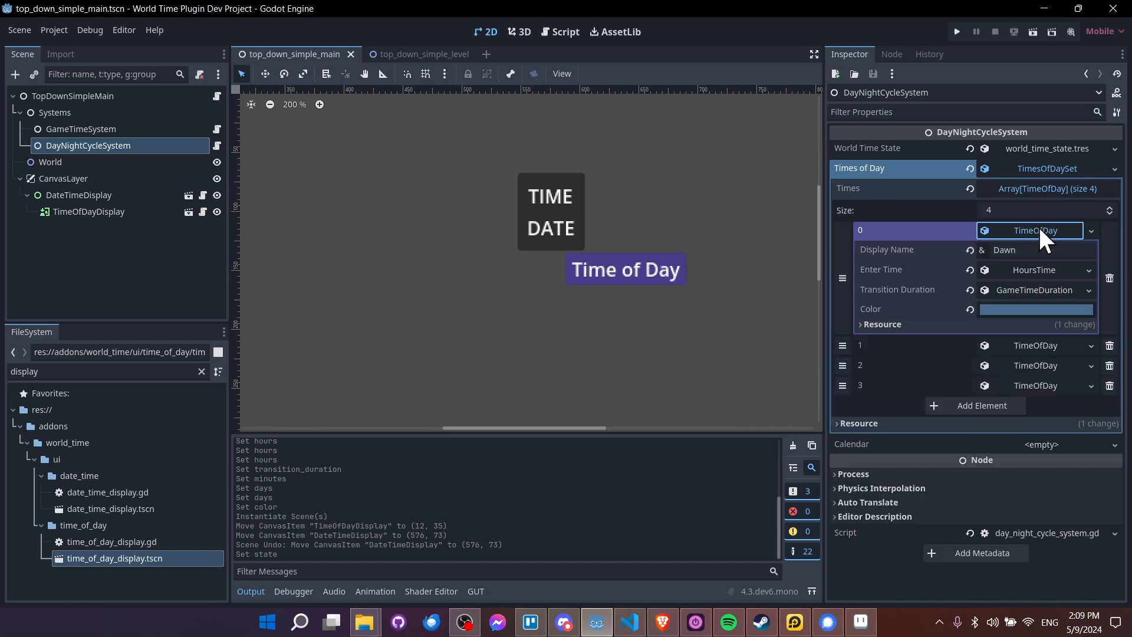
{"action": "left_click", "coordinate": [1062, 345]}
{"action": "scroll", "coordinate": [1056, 354], "scroll_direction": "down", "scroll_amount": 1}
{"action": "left_click", "coordinate": [1031, 306]}
{"action": "type", "text": "Day"}
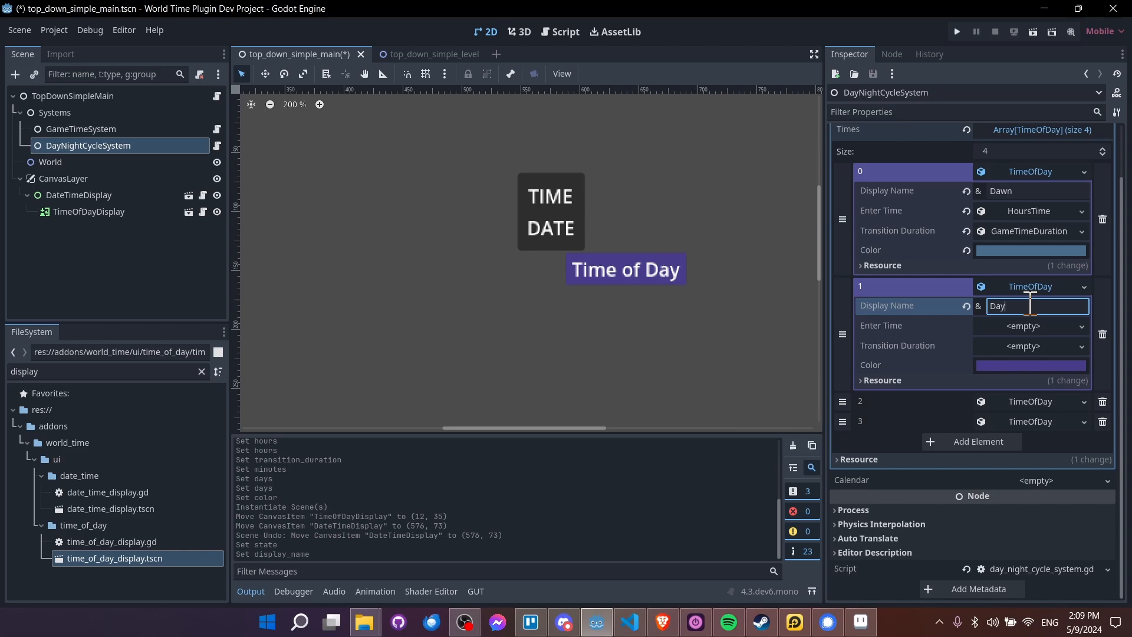
{"action": "type", "text": "time"}
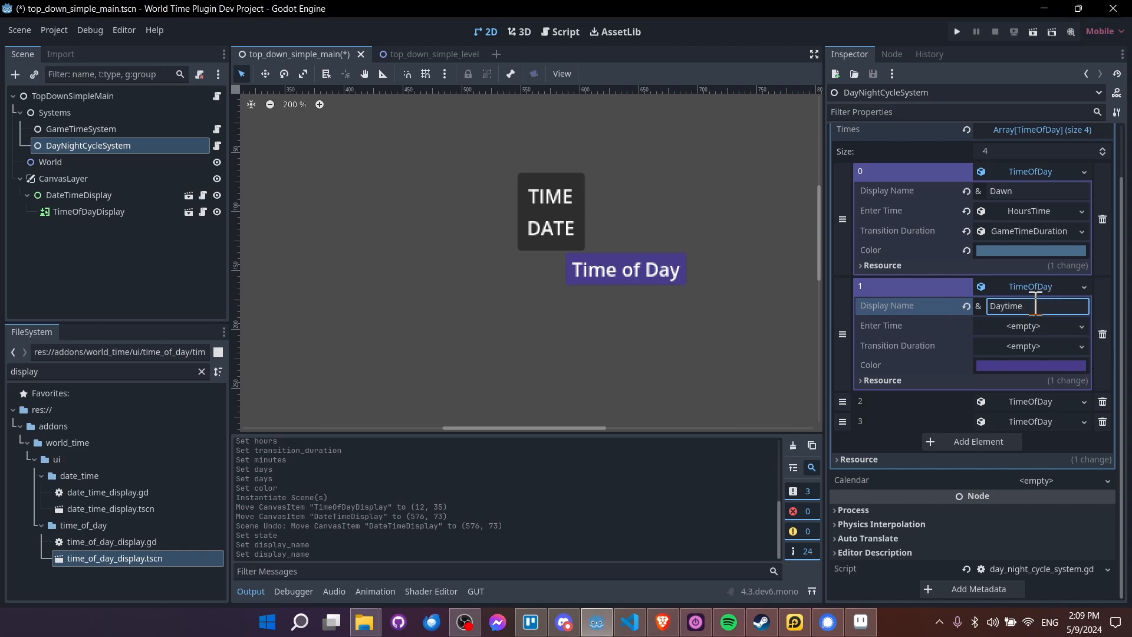
- Create a new HoursTime as Daytime's Enter Time and set its Hours to 8
{"action": "left_click", "coordinate": [1083, 326]}
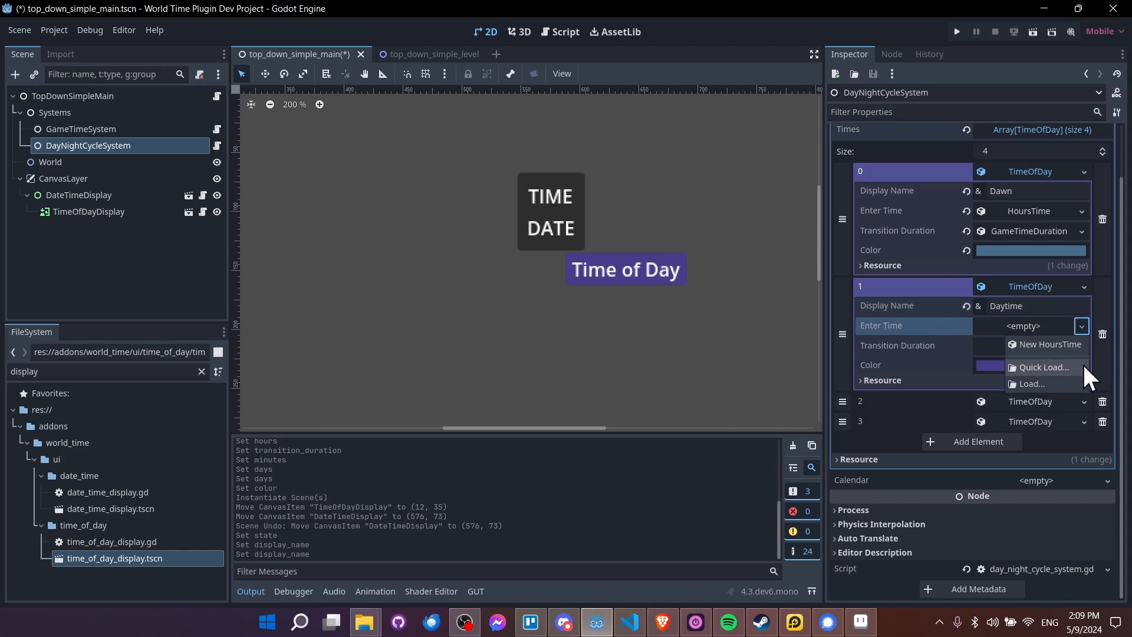
{"action": "left_click", "coordinate": [1071, 344]}
{"action": "left_click", "coordinate": [1046, 323]}
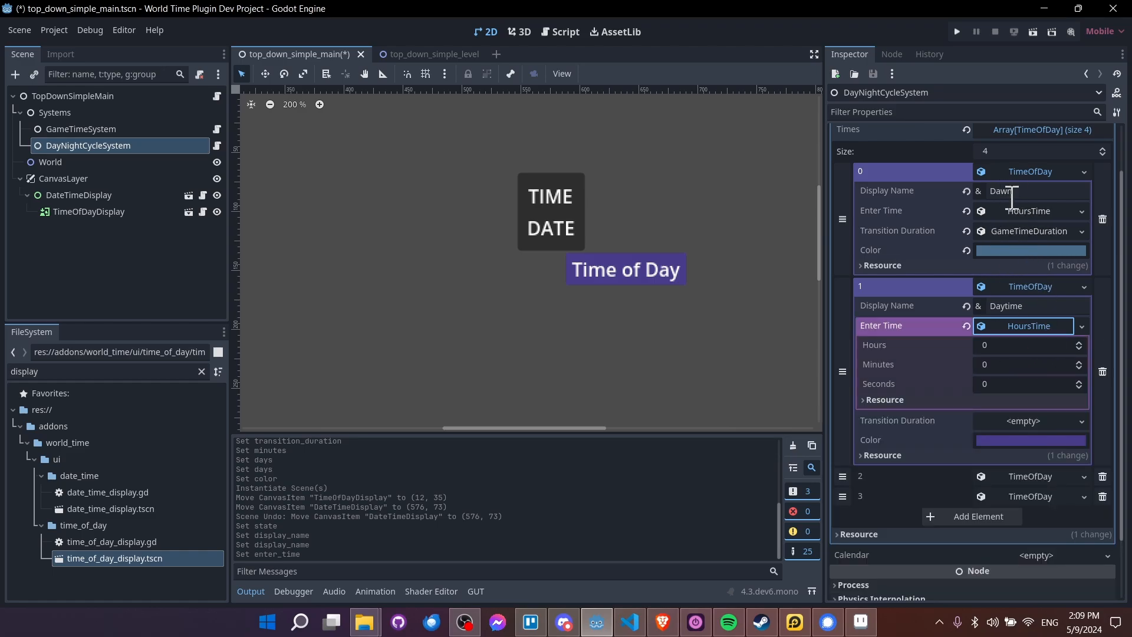
{"action": "left_click", "coordinate": [1004, 346]}
{"action": "type", "text": "8"}
{"action": "key", "text": "Return"}
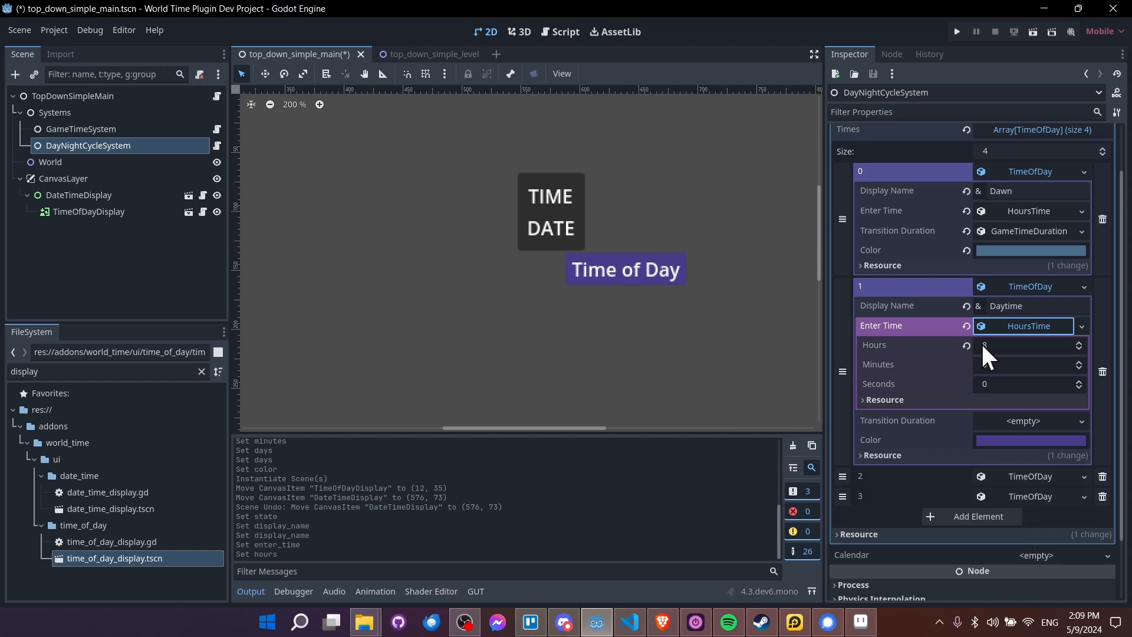
- Create a new GameTimeDuration as Daytime's Transition Duration, set its Minutes to 30 and save the scene
{"action": "scroll", "coordinate": [1015, 385], "scroll_direction": "down", "scroll_amount": 2}
{"action": "left_click", "coordinate": [1082, 362]}
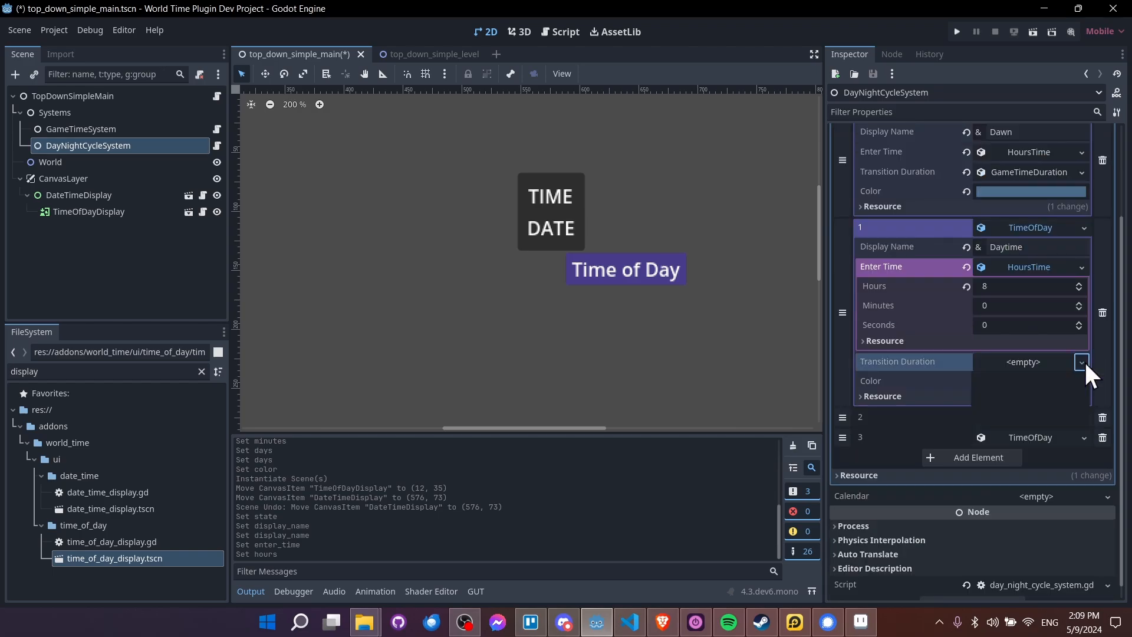
{"action": "left_click", "coordinate": [1070, 375]}
{"action": "left_click", "coordinate": [1046, 362]}
{"action": "left_click", "coordinate": [1037, 416]}
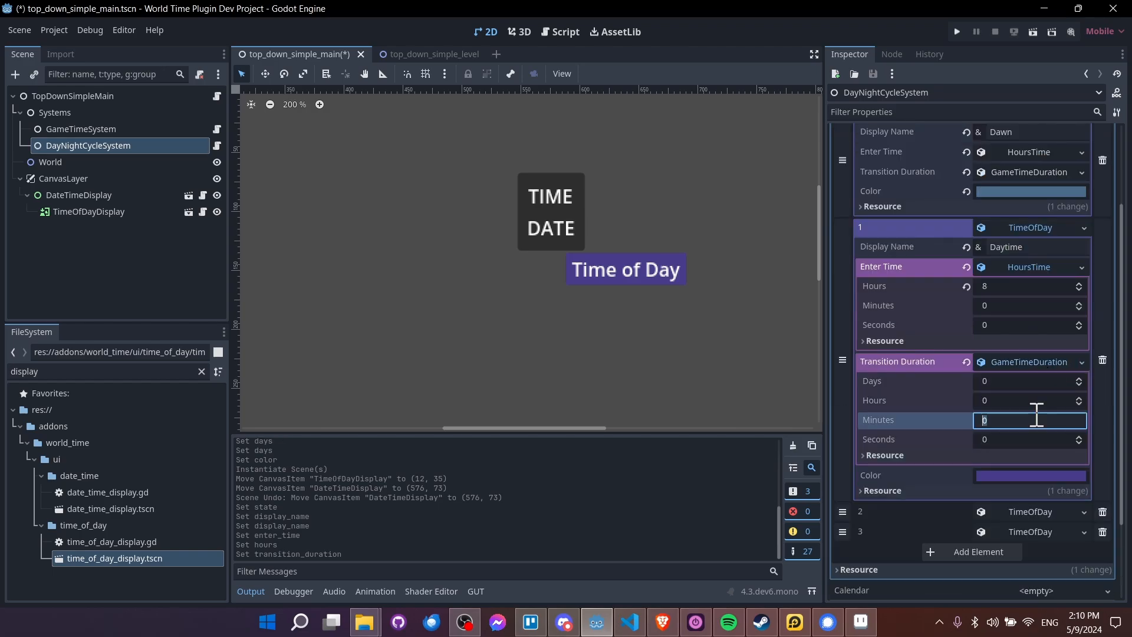
{"action": "type", "text": "30"}
{"action": "key", "text": "Return"}
{"action": "key", "text": "ctrl+s"}
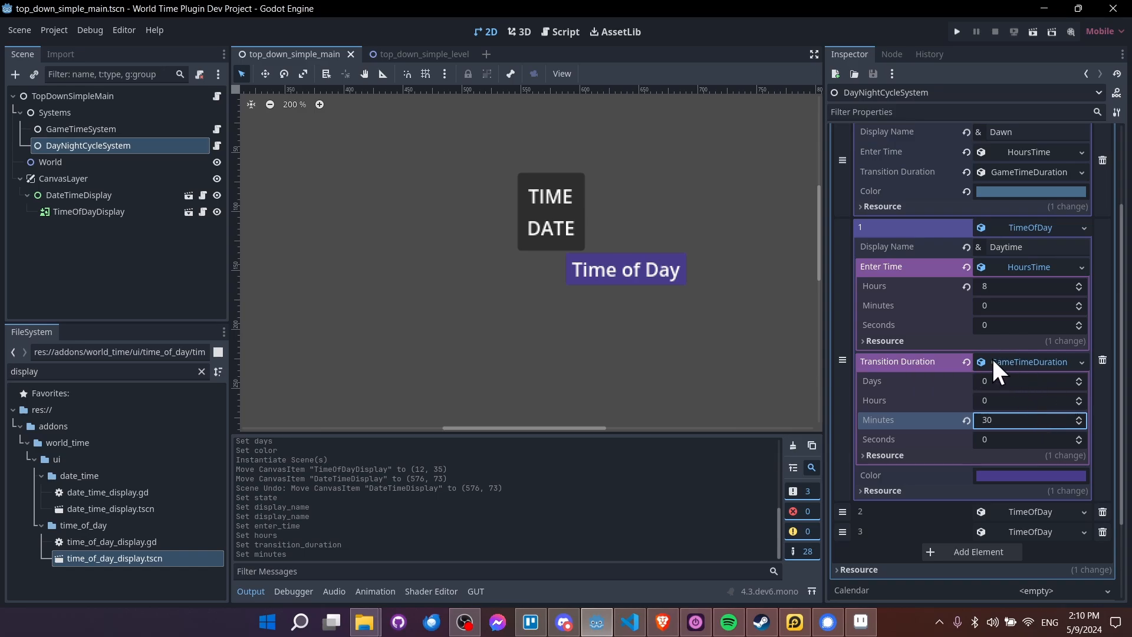
- Start saving Dawn's Transition Duration as a resource file and create a durations folder for it in res://demo/top_down_simple
{"action": "right_click", "coordinate": [1028, 171]}
{"action": "left_click", "coordinate": [1053, 303]}
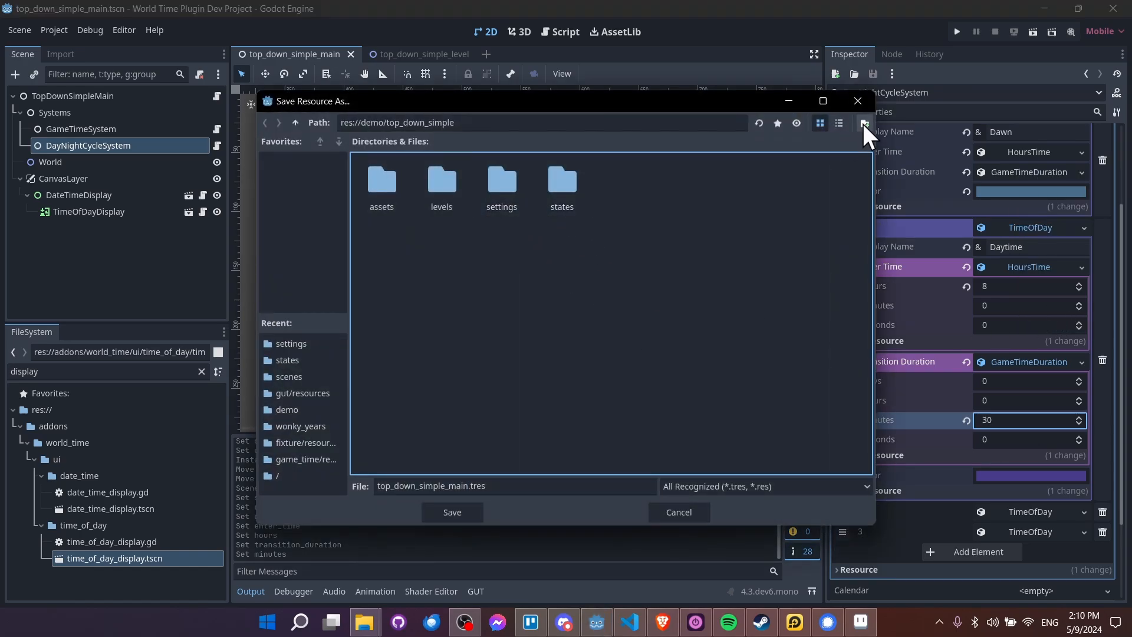
{"action": "left_click", "coordinate": [864, 123]}
{"action": "type", "text": "durat"}
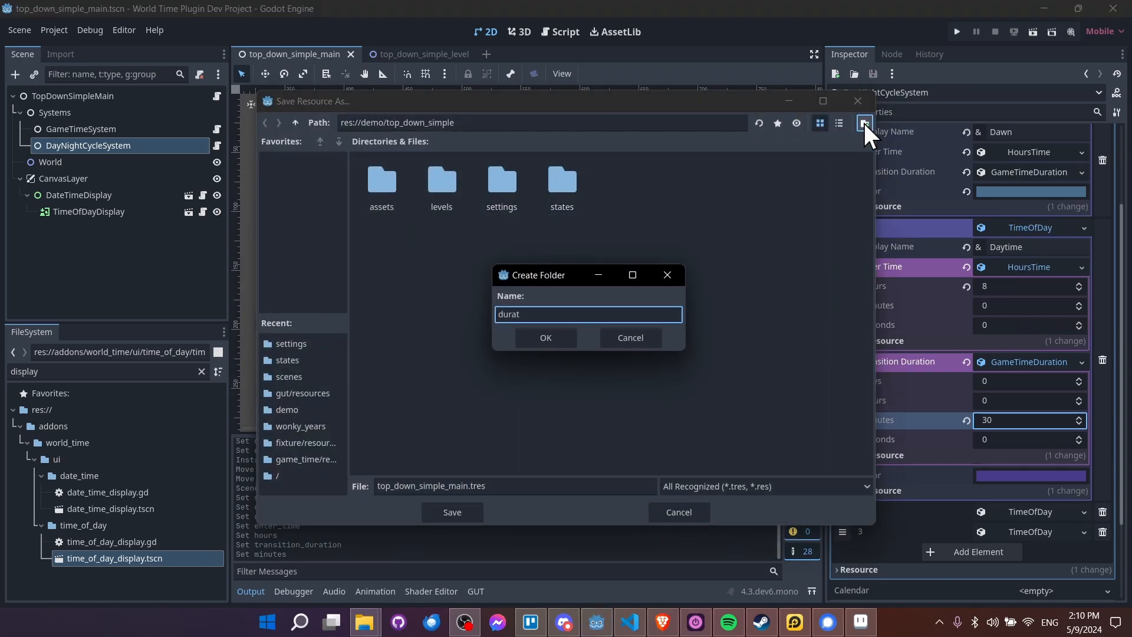
{"action": "type", "text": "ions"}
{"action": "key", "text": "Return"}
- Save Dawn's Transition Duration in the durations folder under the file name time_of_day_enter_duration
{"action": "left_click", "coordinate": [617, 484]}
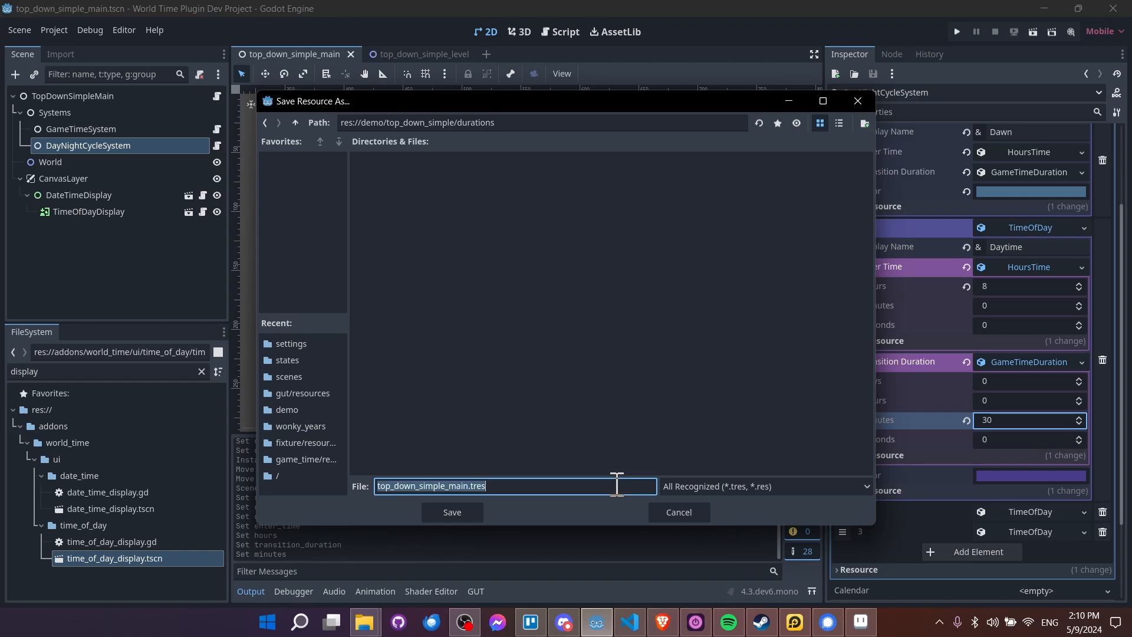
{"action": "type", "text": "time_of_day_En"}
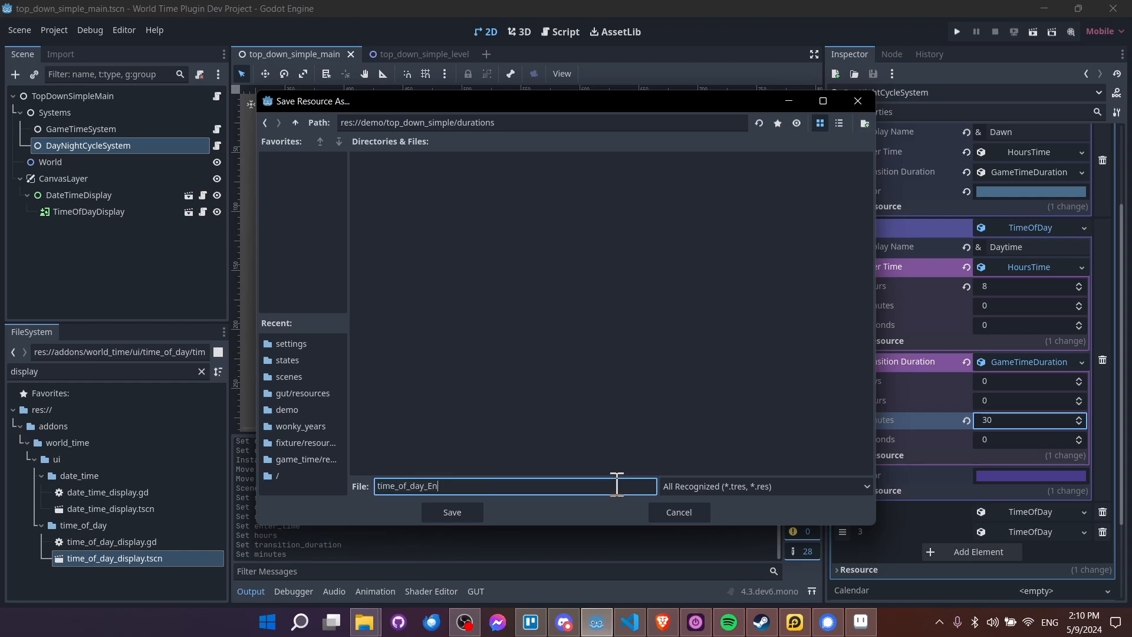
{"action": "key", "text": "BackSpace"}
{"action": "key", "text": "BackSpace"}
{"action": "type", "text": "enter_duration"}
{"action": "key", "text": "Return"}
- Check Dawn's saved Transition Duration and load time_of_day_enter_duration.tres as Daytime's Transition Duration
{"action": "left_click", "coordinate": [1019, 230]}
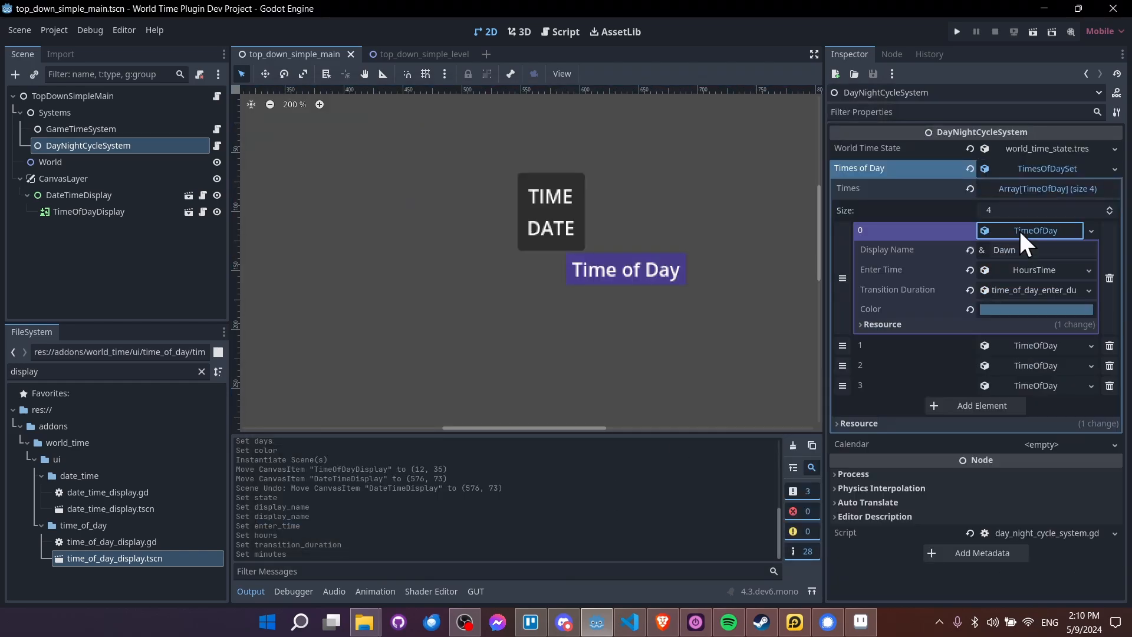
{"action": "left_click", "coordinate": [1048, 289]}
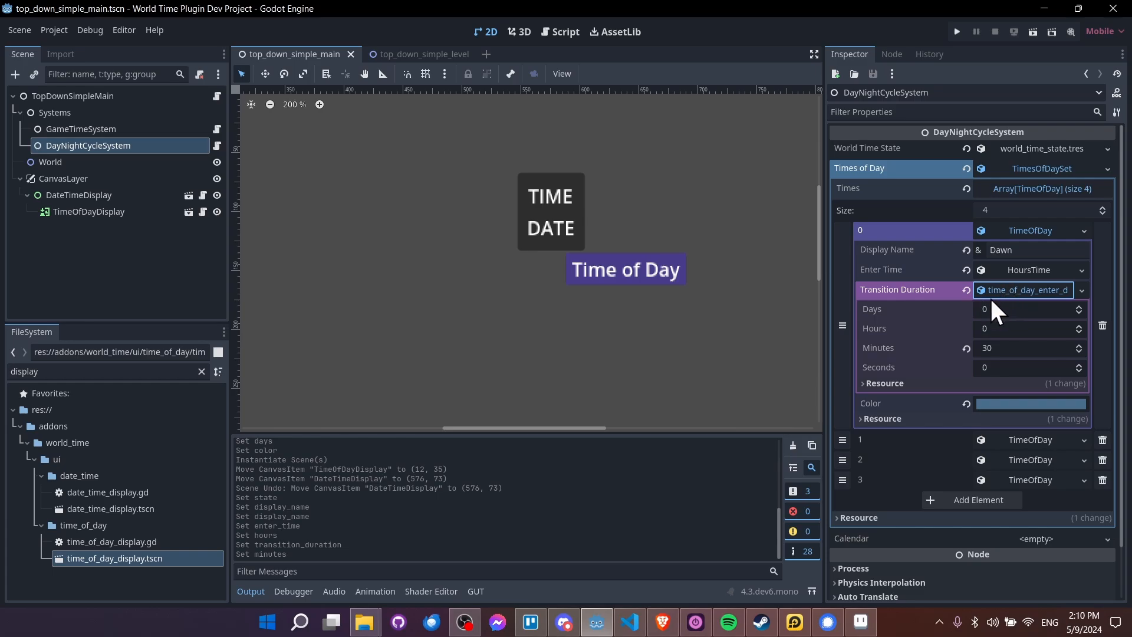
{"action": "left_click", "coordinate": [1006, 289]}
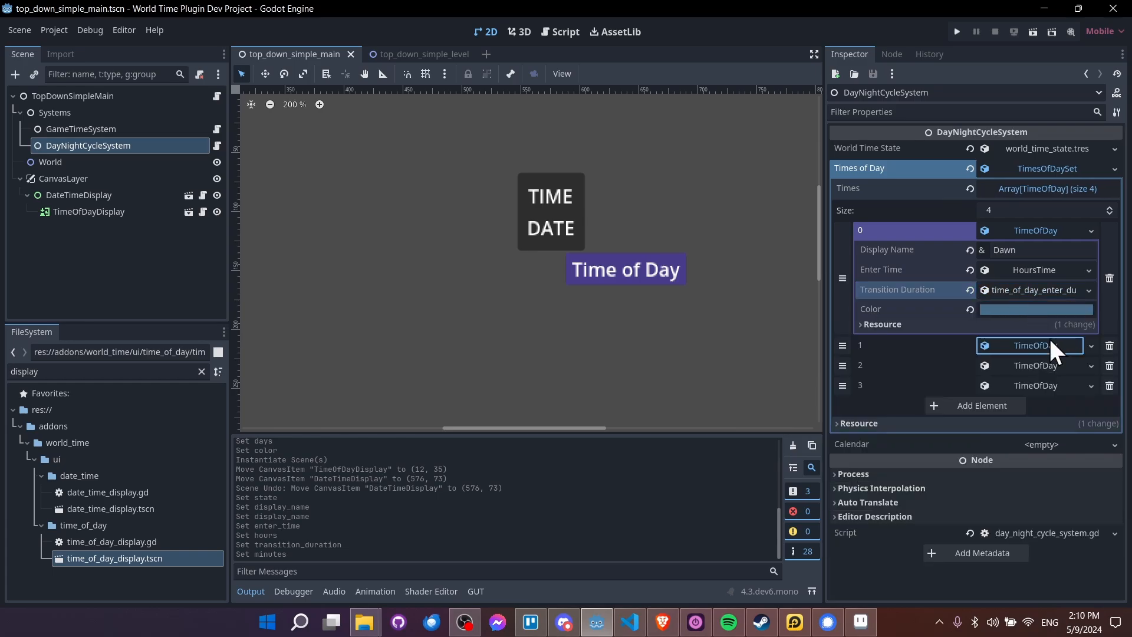
{"action": "left_click", "coordinate": [1049, 337]}
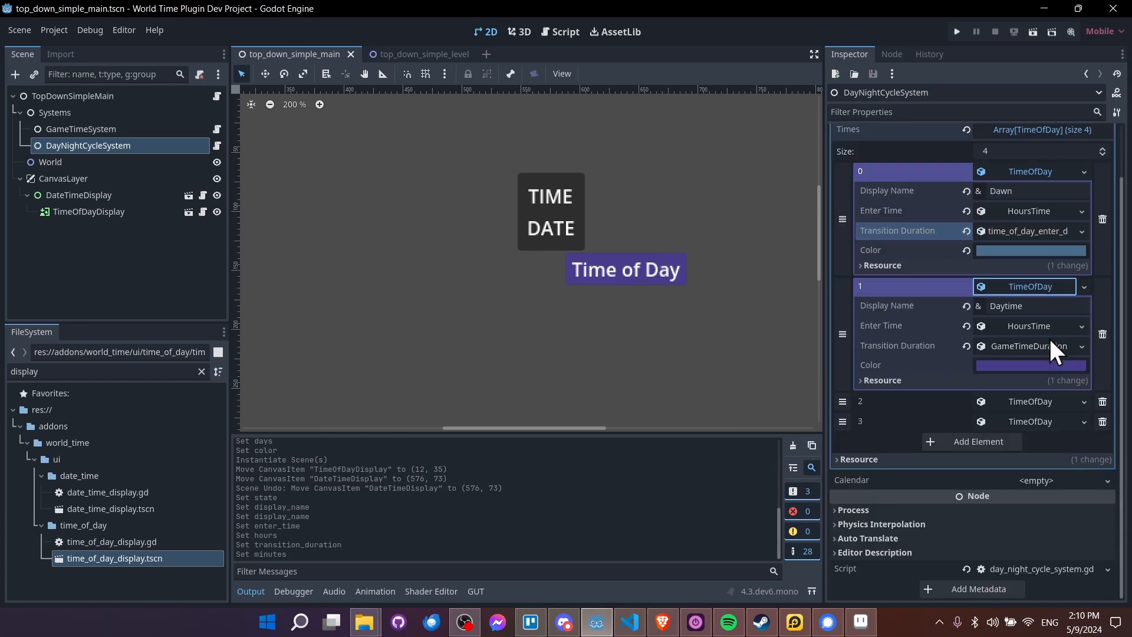
{"action": "left_click", "coordinate": [1082, 347]}
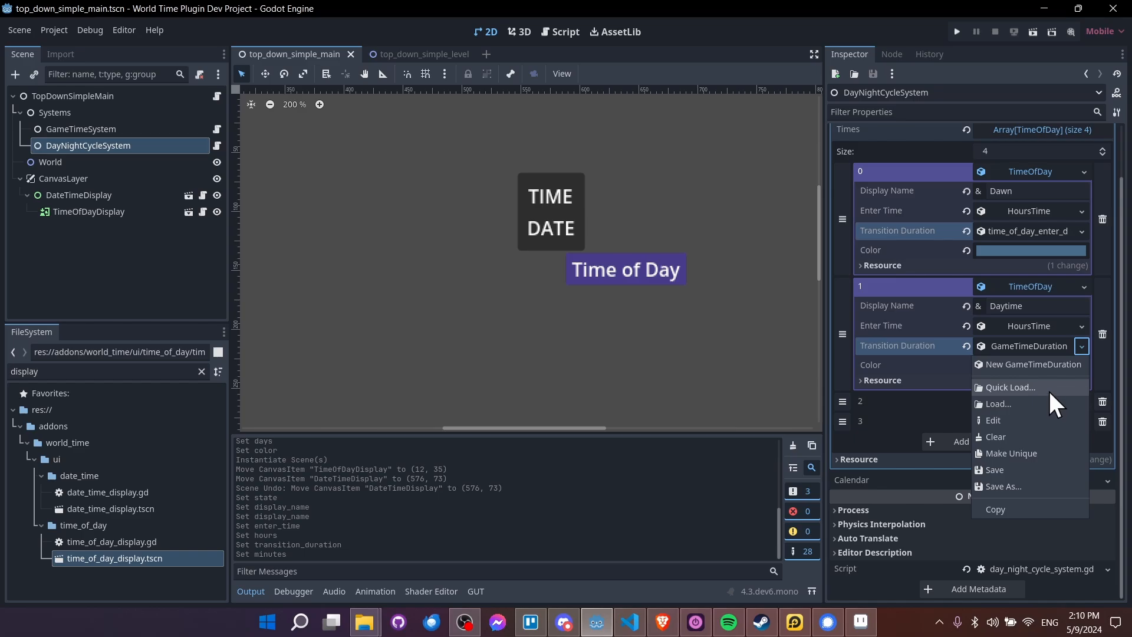
{"action": "left_click", "coordinate": [1049, 388]}
{"action": "double_click", "coordinate": [664, 252]}
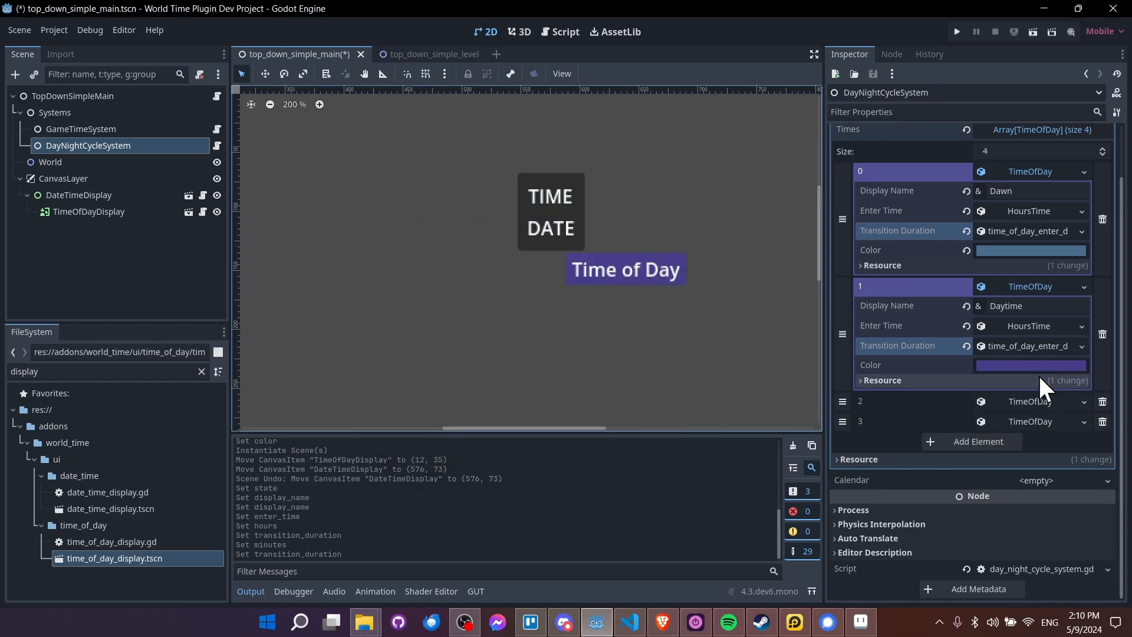
- Expand element 2 of the Times array and load time_of_day_enter_duration.tres as its Transition Duration
{"action": "left_click", "coordinate": [1039, 400]}
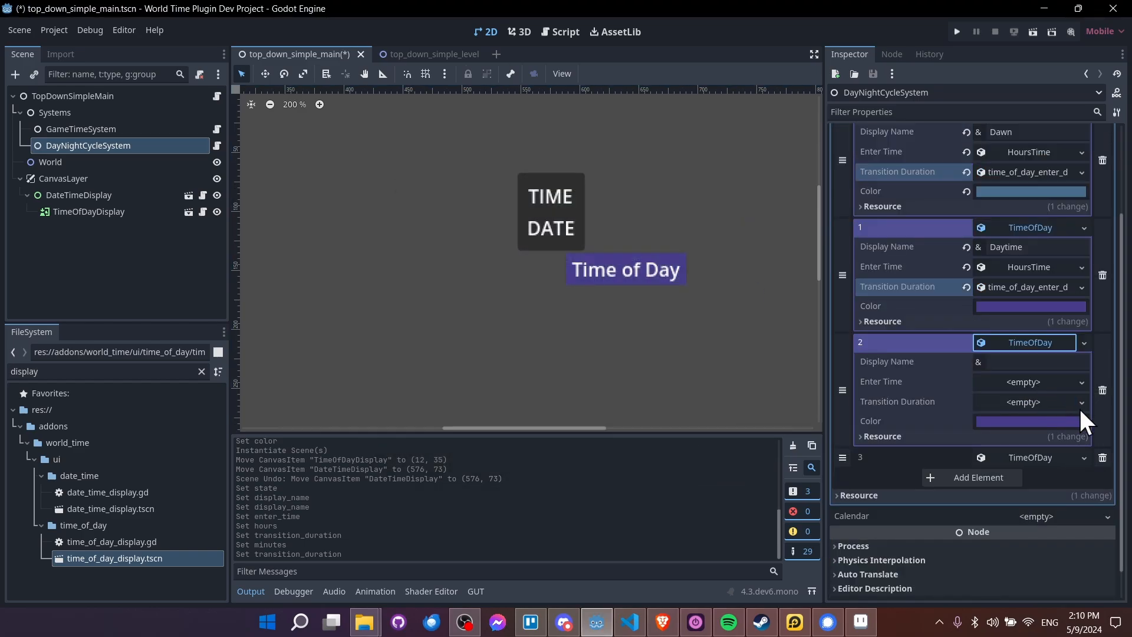
{"action": "left_click", "coordinate": [1083, 403]}
{"action": "left_click", "coordinate": [1077, 436]}
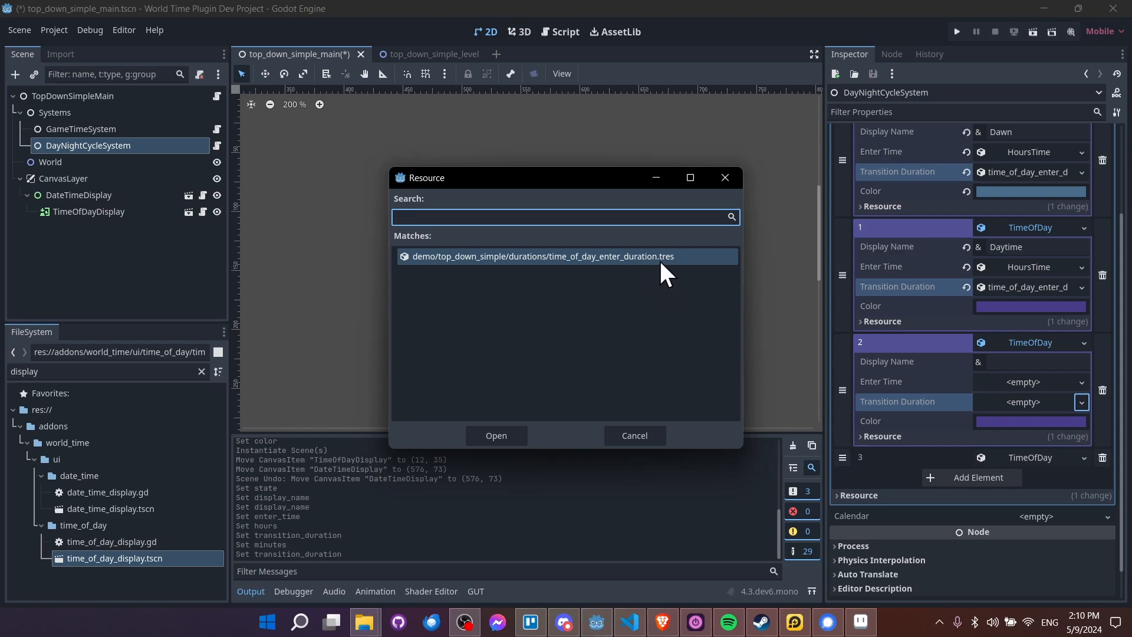
{"action": "double_click", "coordinate": [659, 258]}
- Expand the shared Transition Duration in elements 1 and 2 and set its Minutes to 45 from element 2
{"action": "left_click", "coordinate": [1048, 402]}
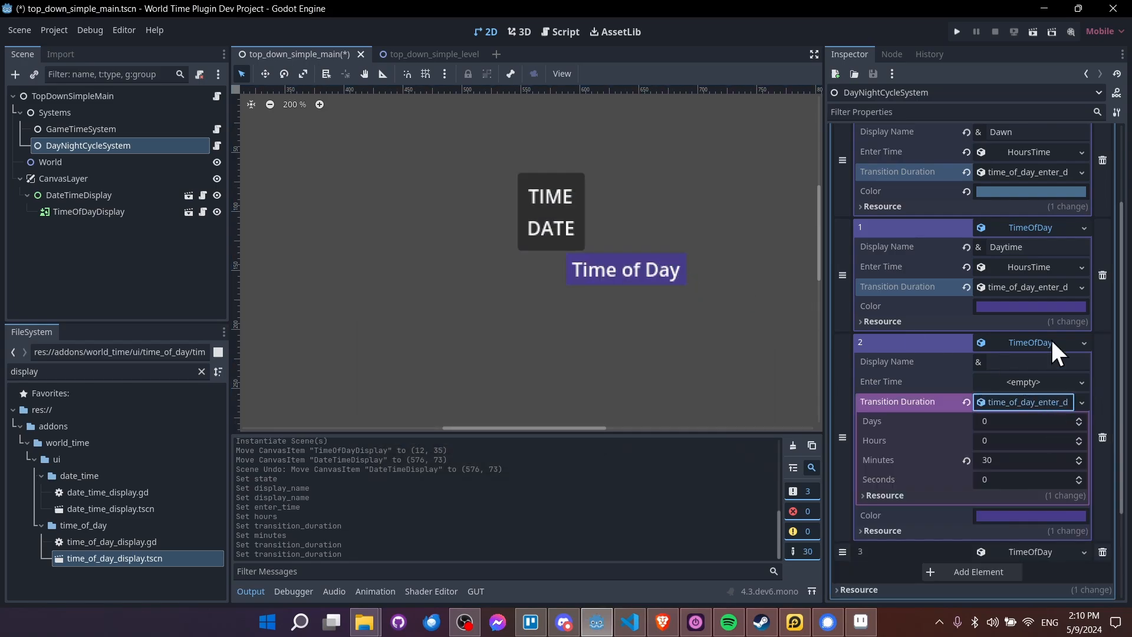
{"action": "left_click", "coordinate": [1033, 287]}
{"action": "scroll", "coordinate": [995, 433], "scroll_direction": "down", "scroll_amount": 1}
{"action": "left_click", "coordinate": [1009, 495]}
{"action": "type", "text": "4"}
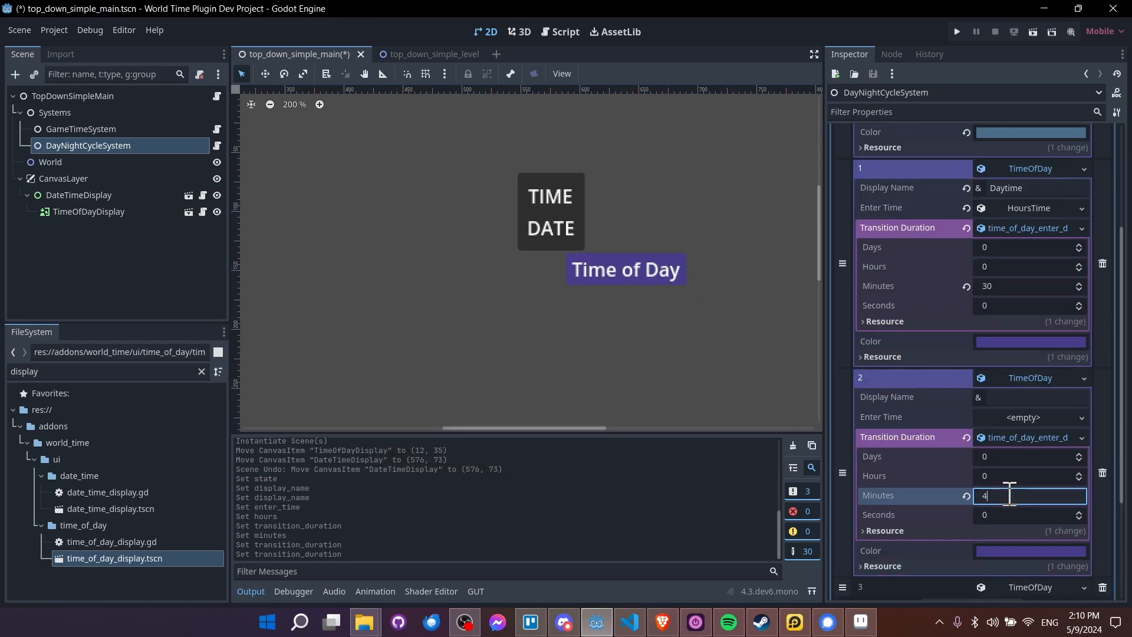
{"action": "type", "text": "5"}
{"action": "key", "text": "Return"}
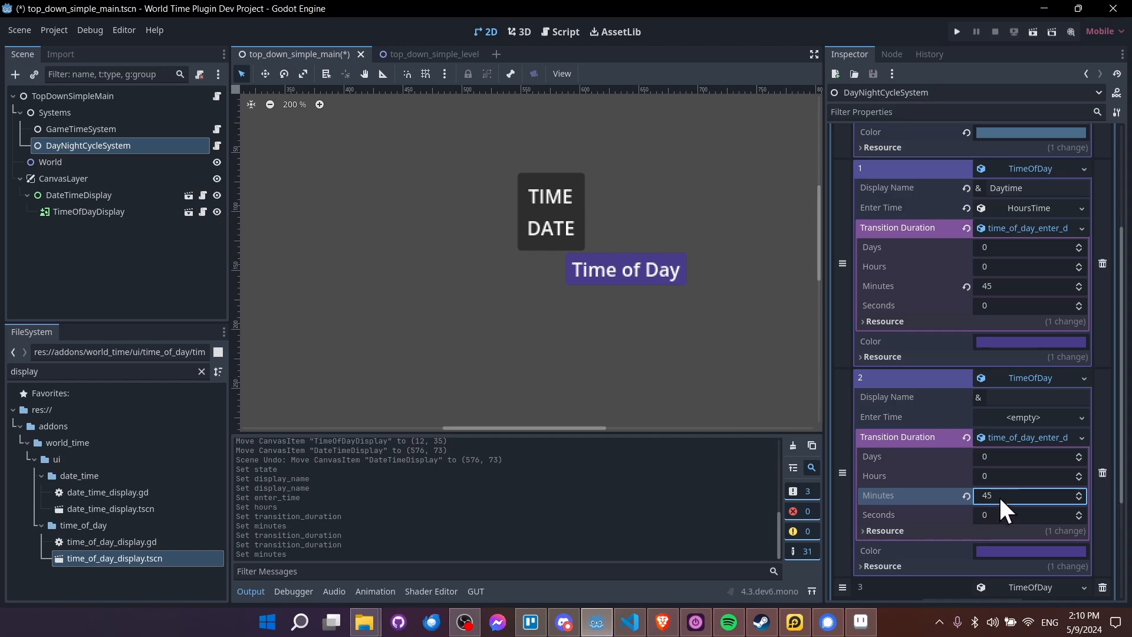
- Expand Dawn's Transition Duration and set the shared duration's Minutes back to 30
{"action": "scroll", "coordinate": [988, 286], "scroll_direction": "up", "scroll_amount": 1}
{"action": "scroll", "coordinate": [994, 296], "scroll_direction": "up", "scroll_amount": 1}
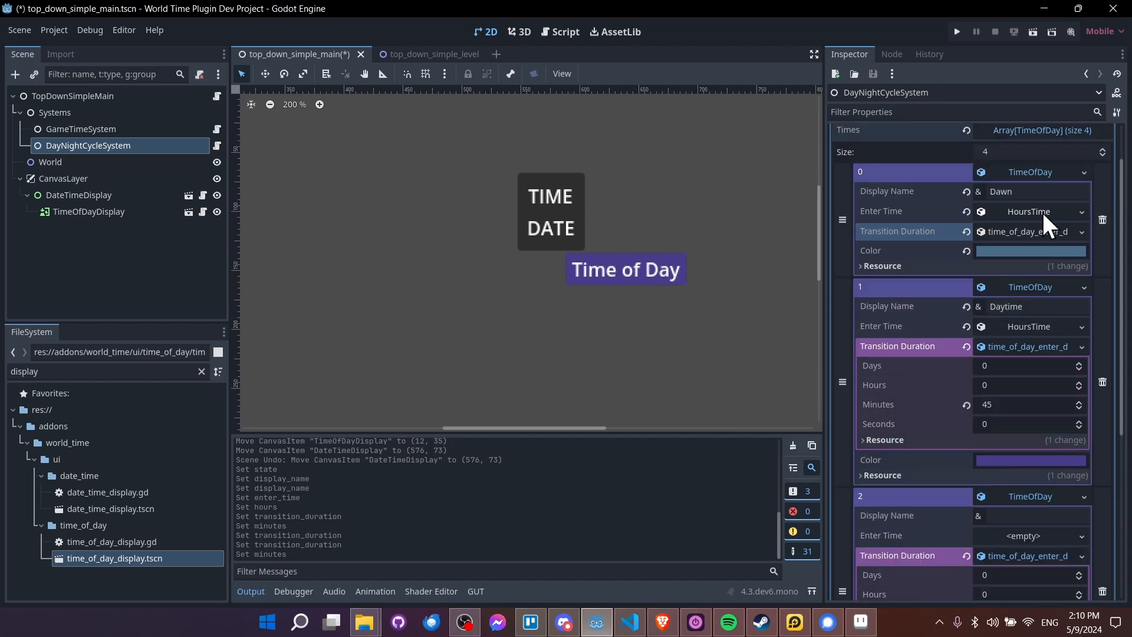
{"action": "left_click", "coordinate": [1017, 231]}
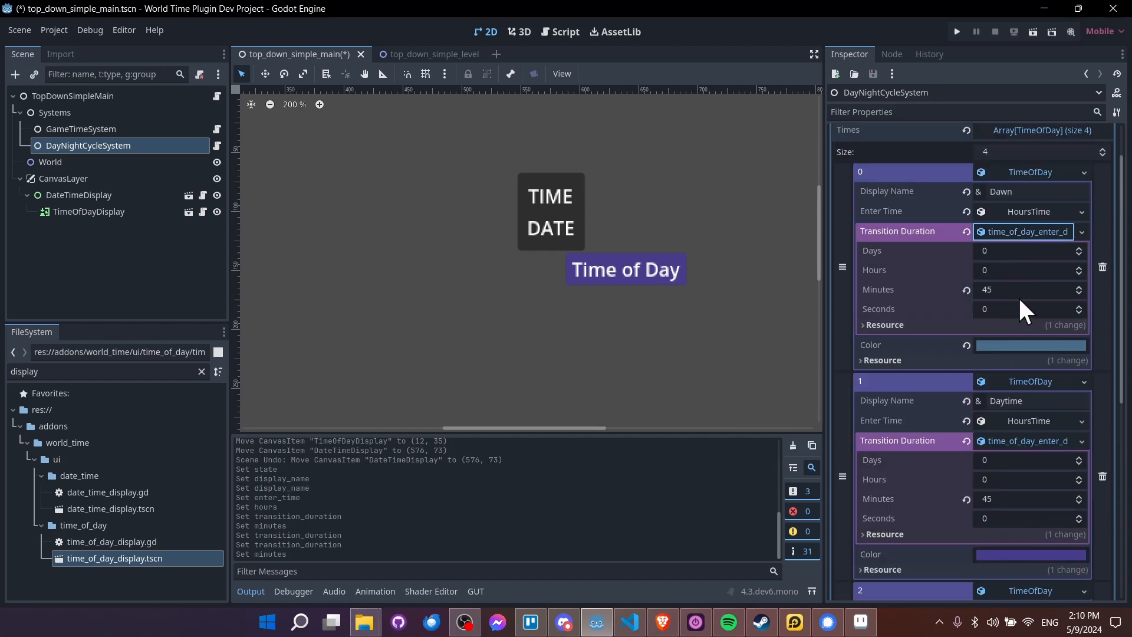
{"action": "left_click", "coordinate": [998, 289]}
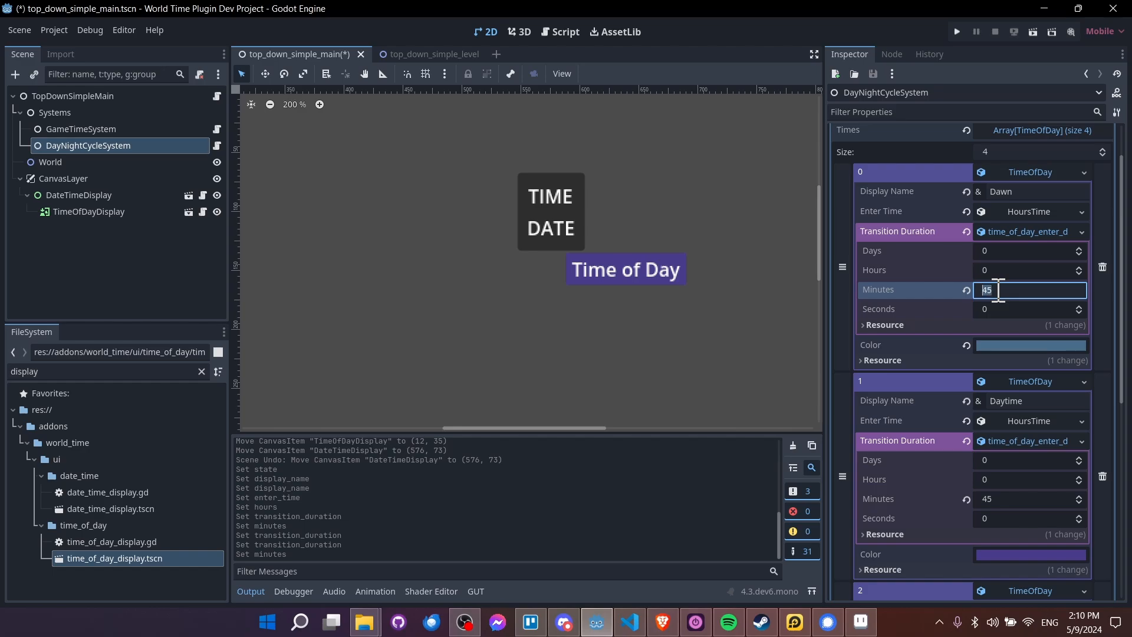
{"action": "type", "text": "30"}
{"action": "key", "text": "Return"}
- Set the Display Name of element 2 in the Times array to Dusk
{"action": "scroll", "coordinate": [1024, 358], "scroll_direction": "down", "scroll_amount": 4}
{"action": "scroll", "coordinate": [996, 331], "scroll_direction": "up", "scroll_amount": 2}
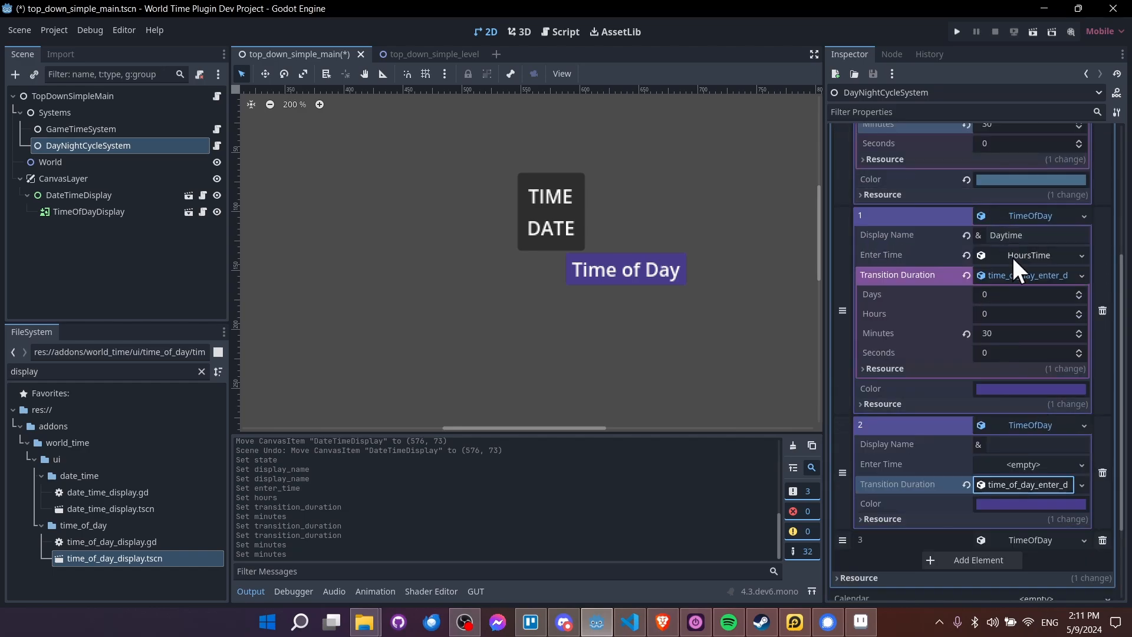
{"action": "left_click", "coordinate": [1029, 444]}
{"action": "type", "text": "Dusk"}
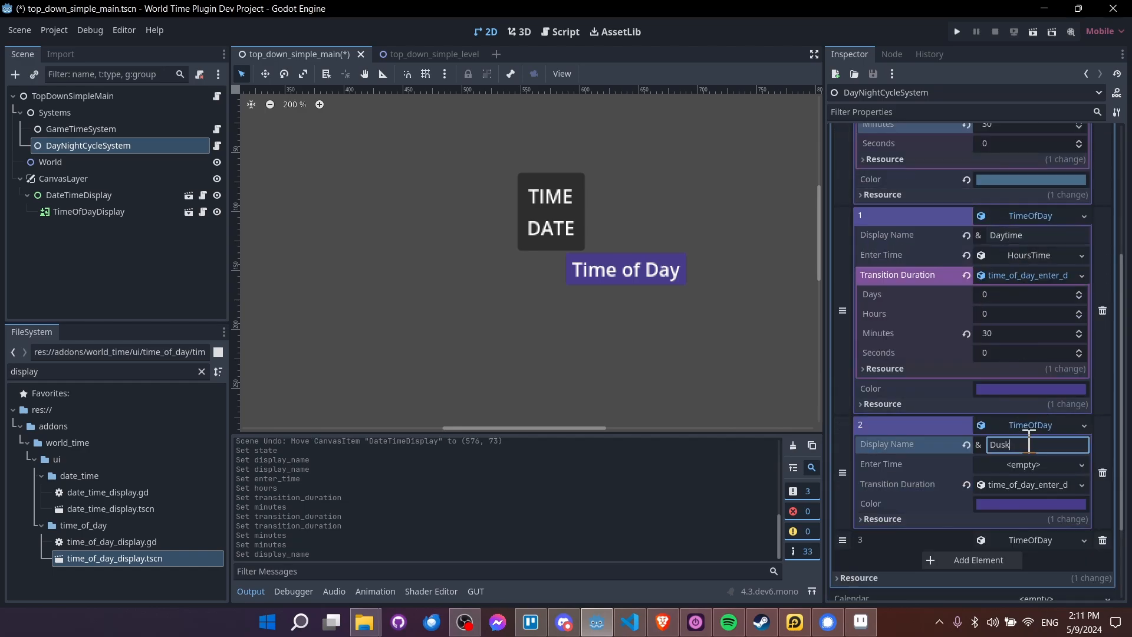
- Give Dusk a new HoursTime as its Enter Time and set its Hours to 18
{"action": "left_click", "coordinate": [1082, 466]}
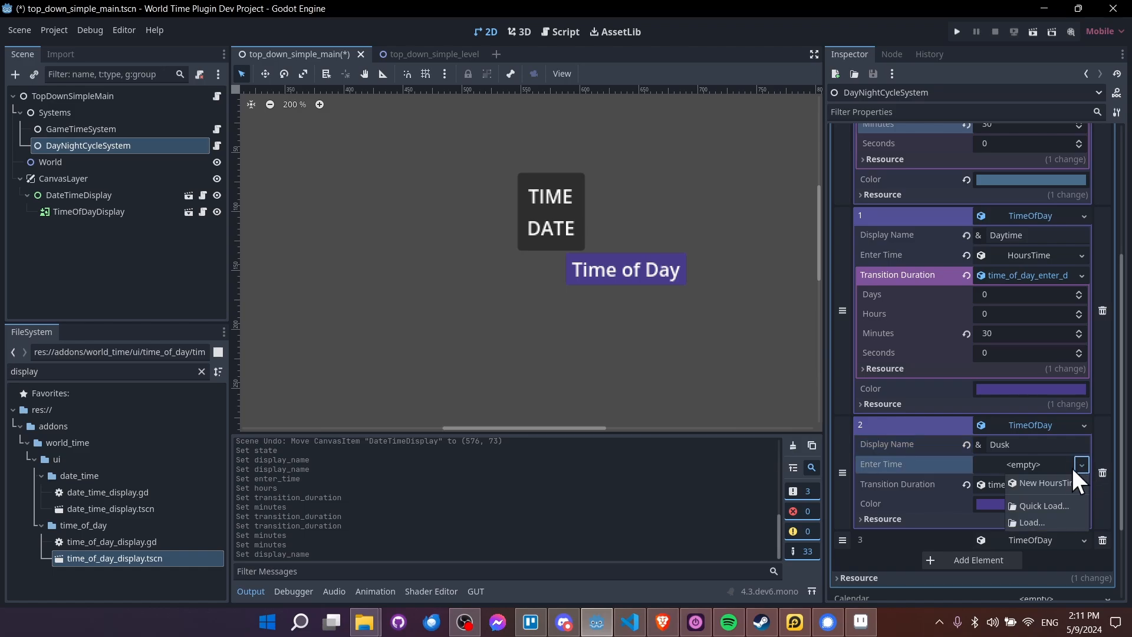
{"action": "left_click", "coordinate": [1055, 482]}
{"action": "left_click", "coordinate": [1037, 485]}
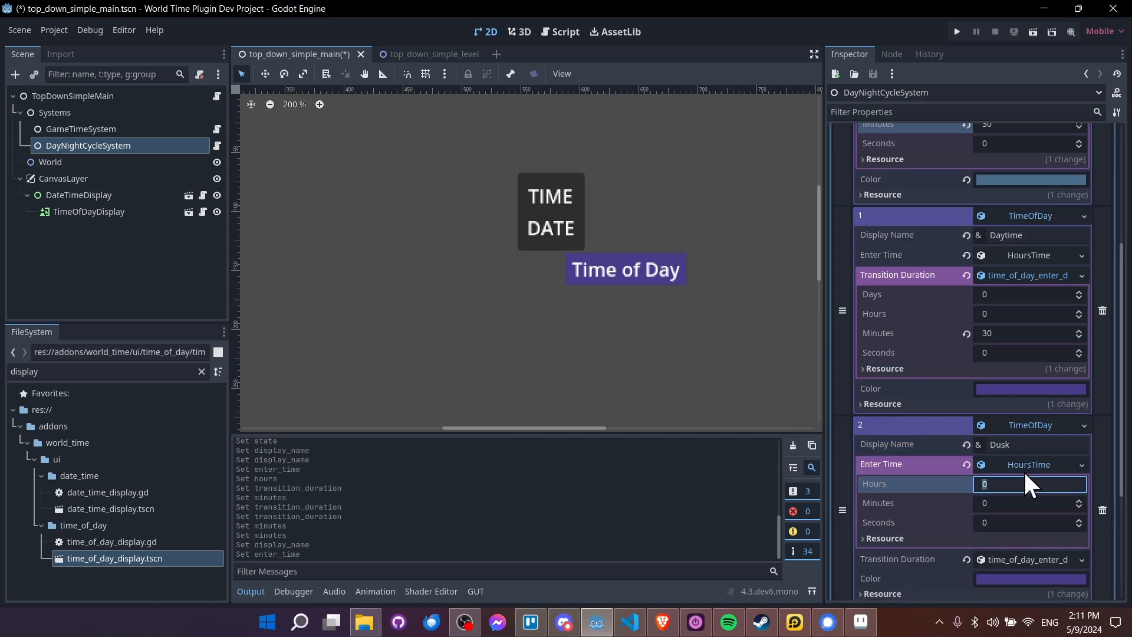
{"action": "type", "text": "18"}
{"action": "key", "text": "Return"}
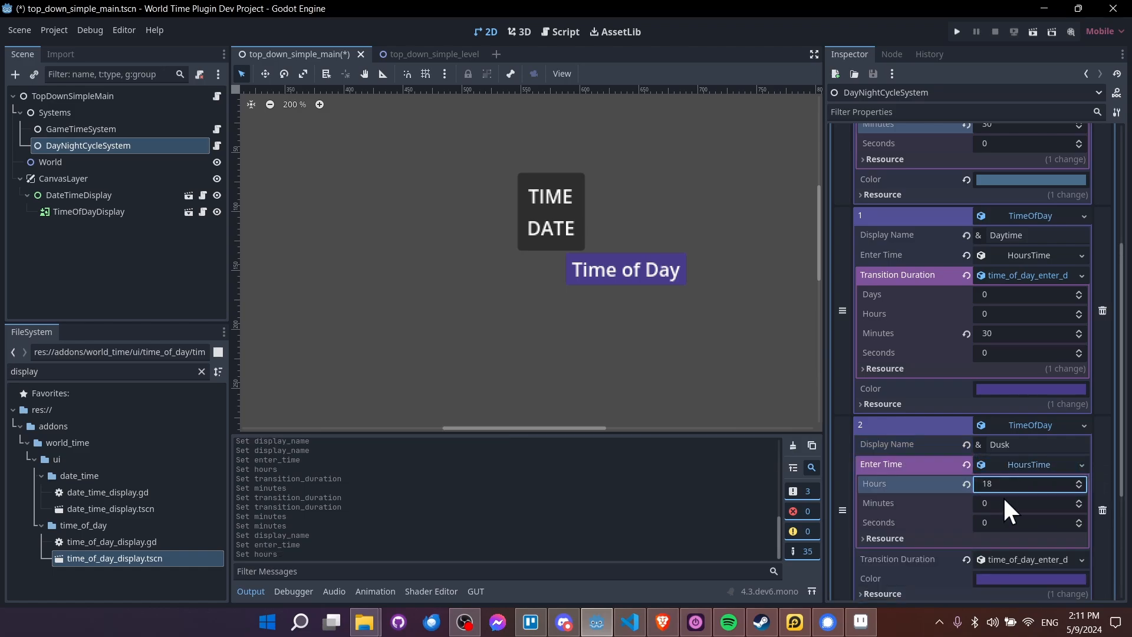
- Set Daytime's Color to a muted yellow-brown, hex 8b845e
{"action": "scroll", "coordinate": [991, 330], "scroll_direction": "down", "scroll_amount": 1}
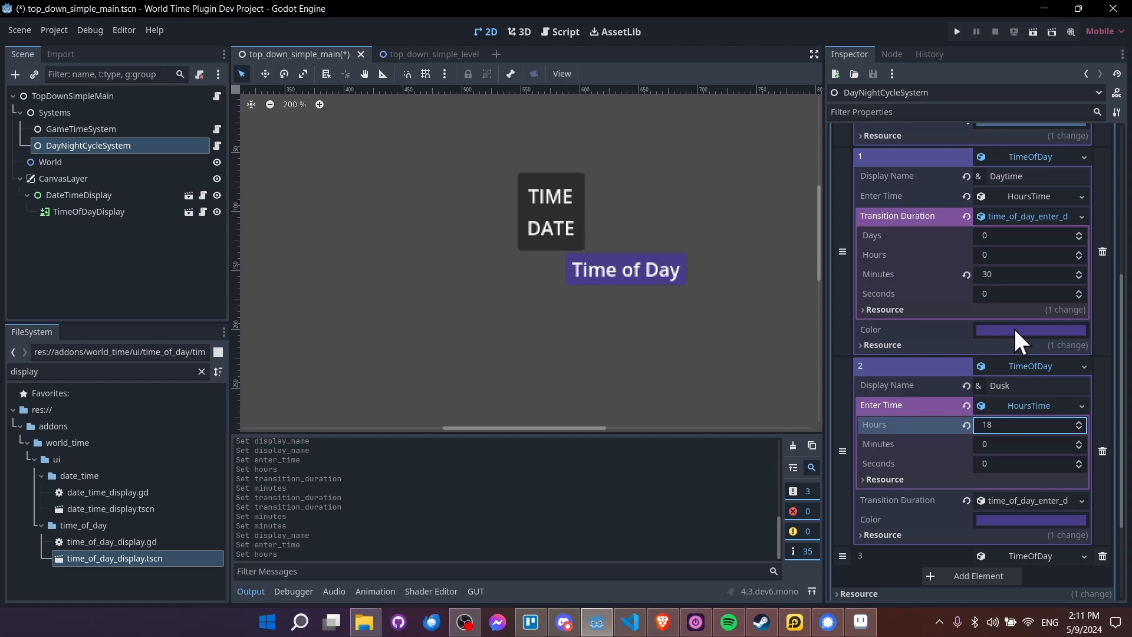
{"action": "left_click", "coordinate": [1014, 329]}
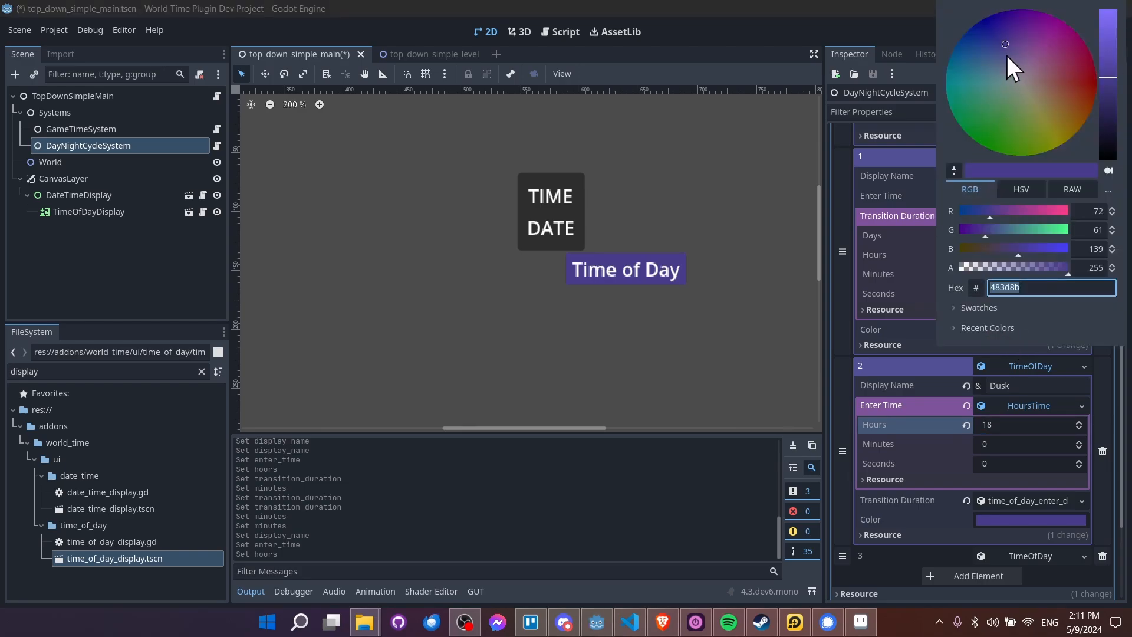
{"action": "left_click", "coordinate": [1037, 104]}
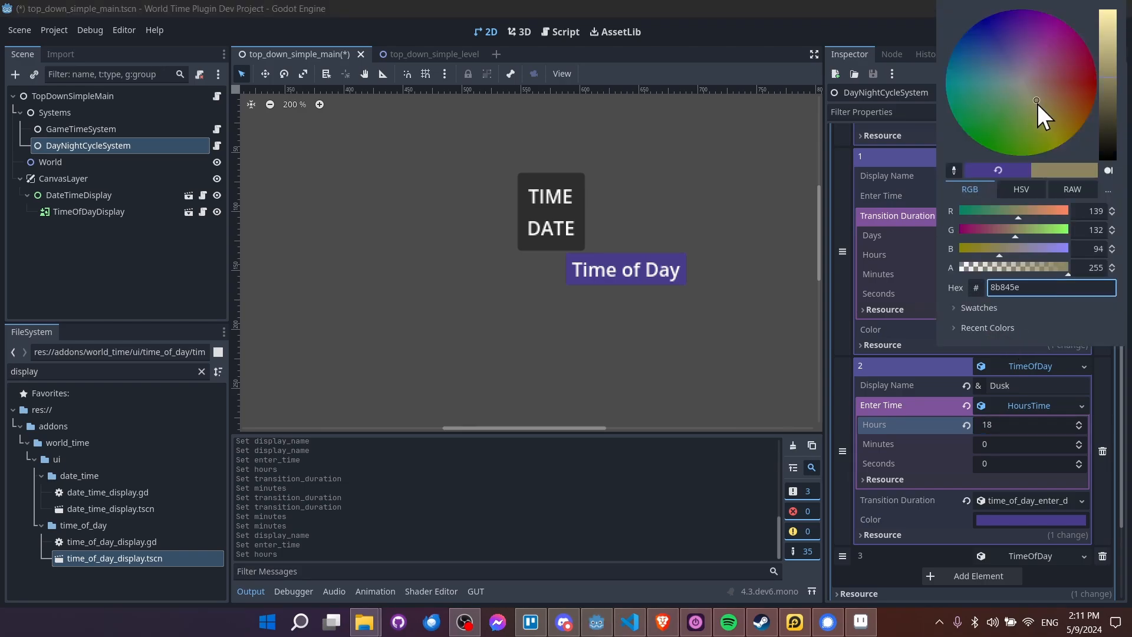
{"action": "left_click", "coordinate": [869, 359]}
- Change Dusk's Color to a lighter purple
{"action": "scroll", "coordinate": [924, 341], "scroll_direction": "down", "scroll_amount": 1}
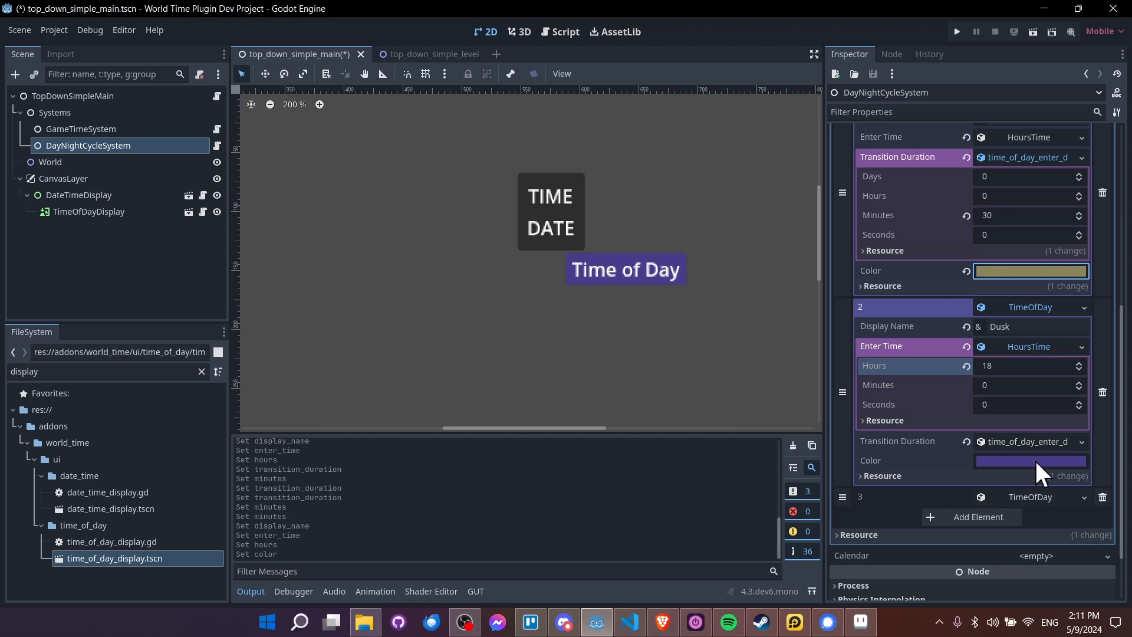
{"action": "left_click", "coordinate": [1035, 462]}
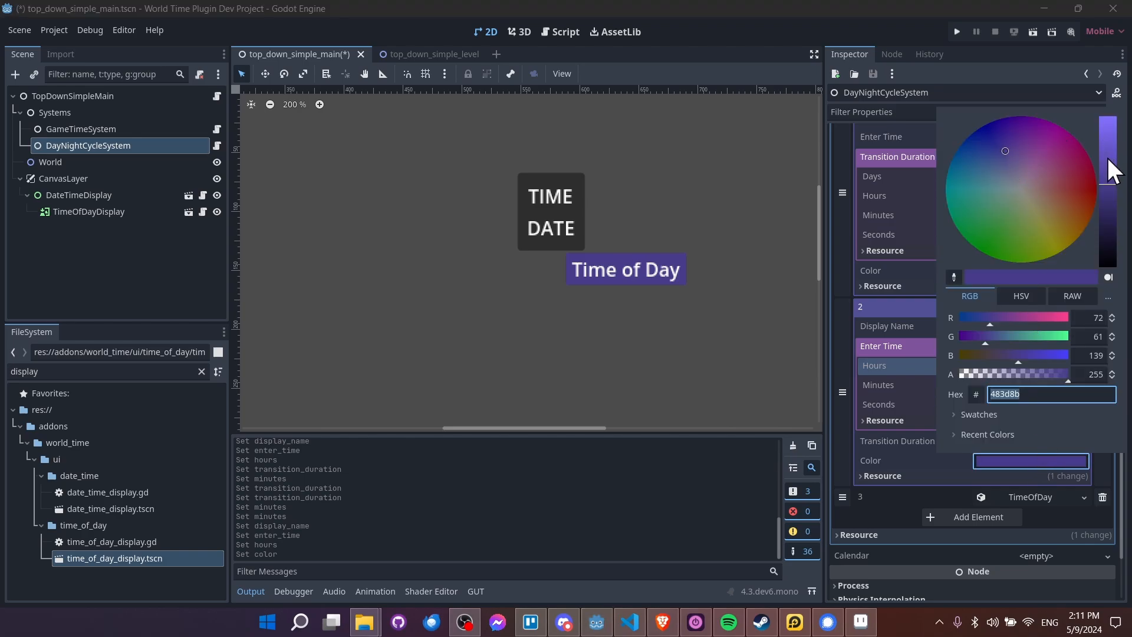
{"action": "left_click", "coordinate": [1108, 159]}
{"action": "left_click", "coordinate": [1007, 159]}
{"action": "left_click", "coordinate": [909, 459]}
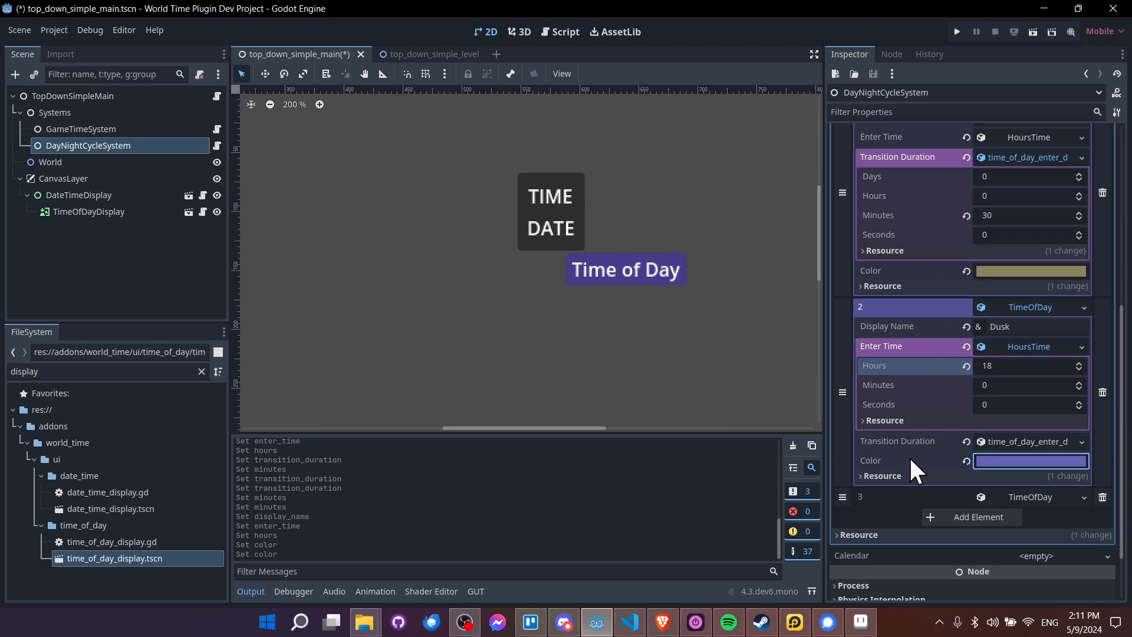
- Expand element 3 of the Times array and set its Display Name to Night
{"action": "scroll", "coordinate": [943, 463], "scroll_direction": "down", "scroll_amount": 1}
{"action": "left_click", "coordinate": [1055, 436]}
{"action": "left_click", "coordinate": [1056, 457]}
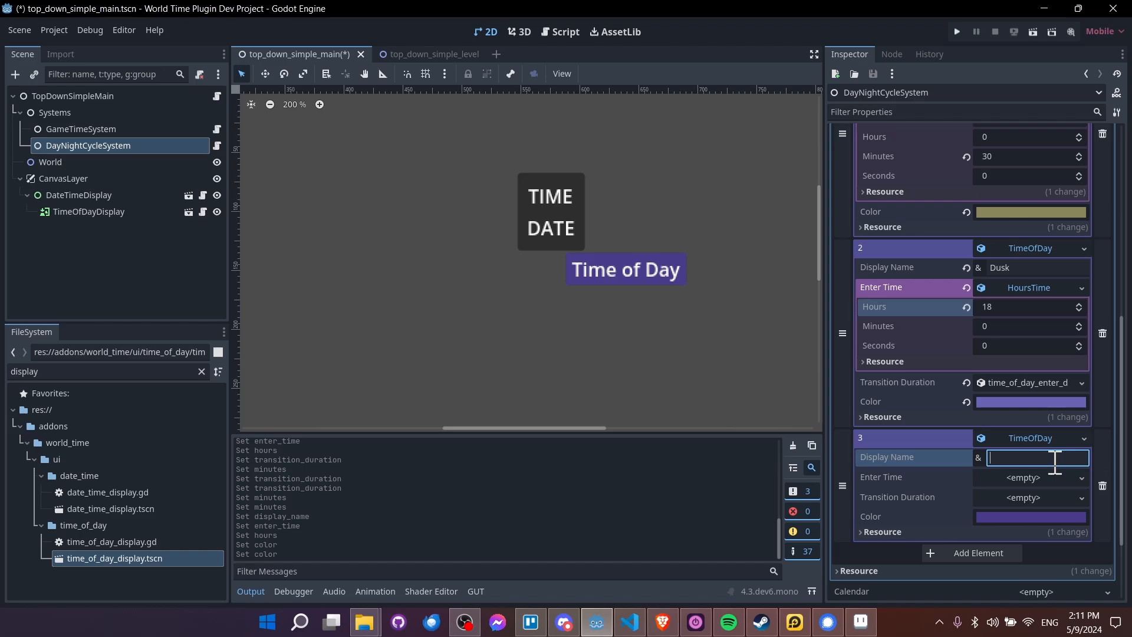
{"action": "type", "text": "Night"}
{"action": "key", "text": "Return"}
- Give Night a new HoursTime as its Enter Time, set its Hours, and collapse it
{"action": "scroll", "coordinate": [1067, 472], "scroll_direction": "down", "scroll_amount": 1}
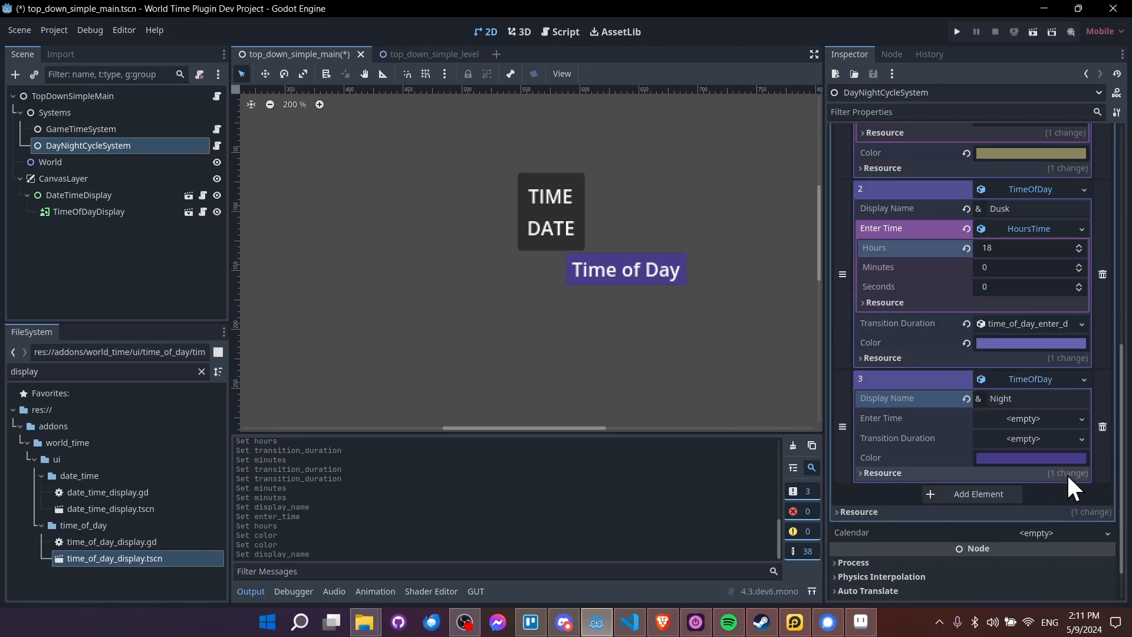
{"action": "left_click", "coordinate": [1058, 416]}
{"action": "left_click", "coordinate": [1059, 435]}
{"action": "left_click", "coordinate": [1056, 435]}
{"action": "left_click", "coordinate": [1055, 427]}
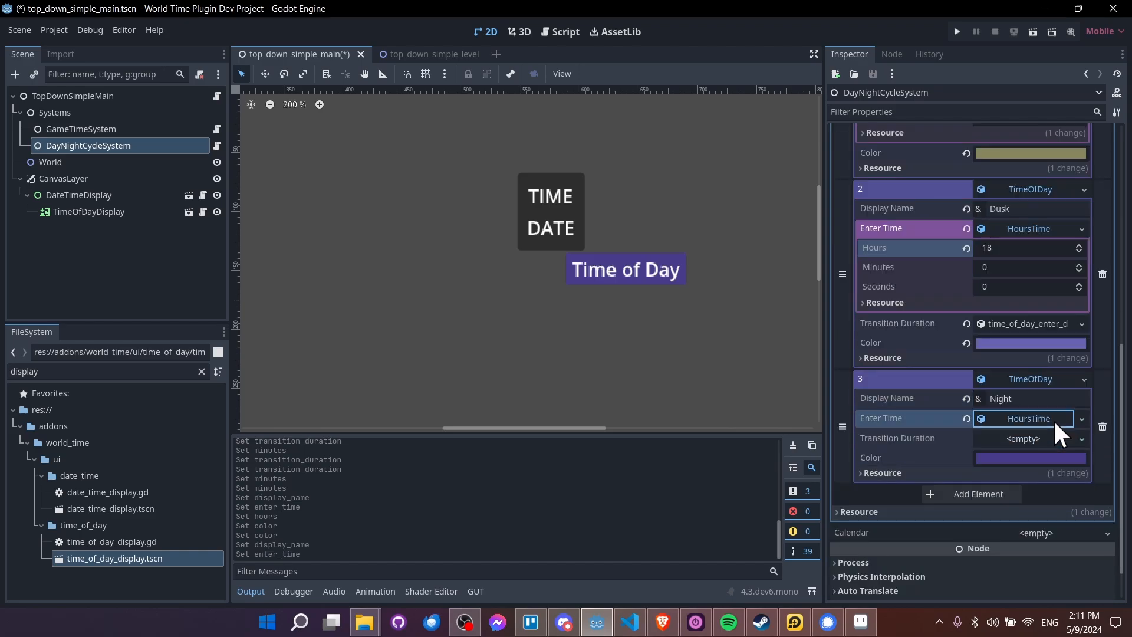
{"action": "left_click", "coordinate": [1053, 419]}
{"action": "left_click", "coordinate": [1048, 438]}
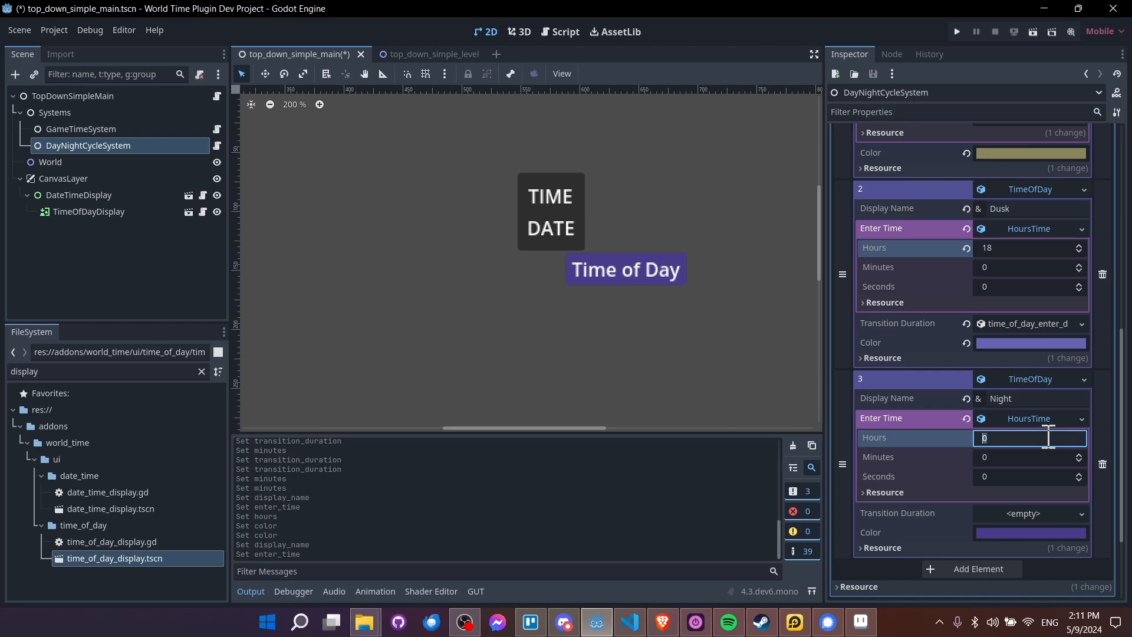
{"action": "left_click", "coordinate": [1052, 419]}
- Load time_of_day_enter_duration.tres as Night's Transition Duration and save the scene
{"action": "left_click", "coordinate": [1082, 438]}
{"action": "left_click", "coordinate": [1068, 474]}
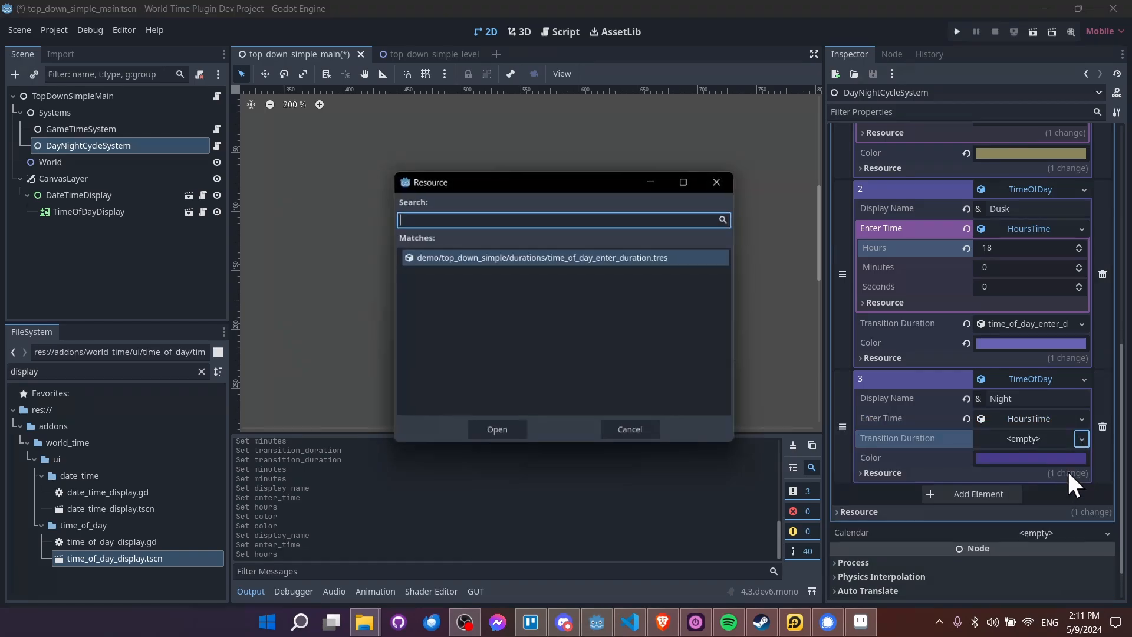
{"action": "double_click", "coordinate": [656, 253]}
{"action": "key", "text": "ctrl+s"}
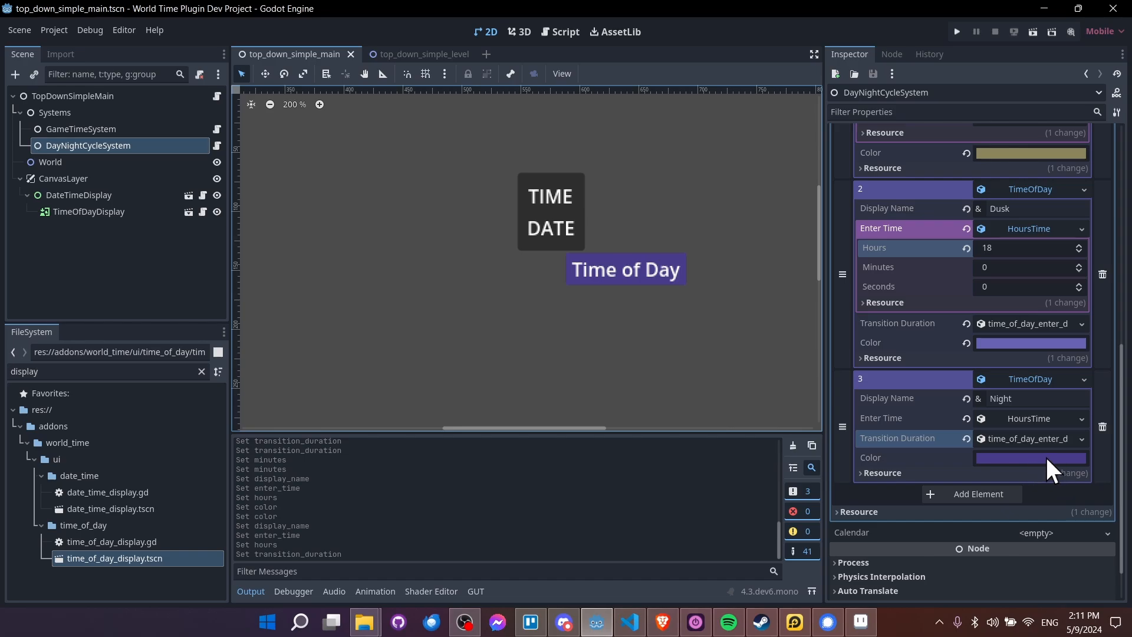
- Collapse all four TimeOfDay elements of the Times array
{"action": "scroll", "coordinate": [1045, 455], "scroll_direction": "up", "scroll_amount": 10}
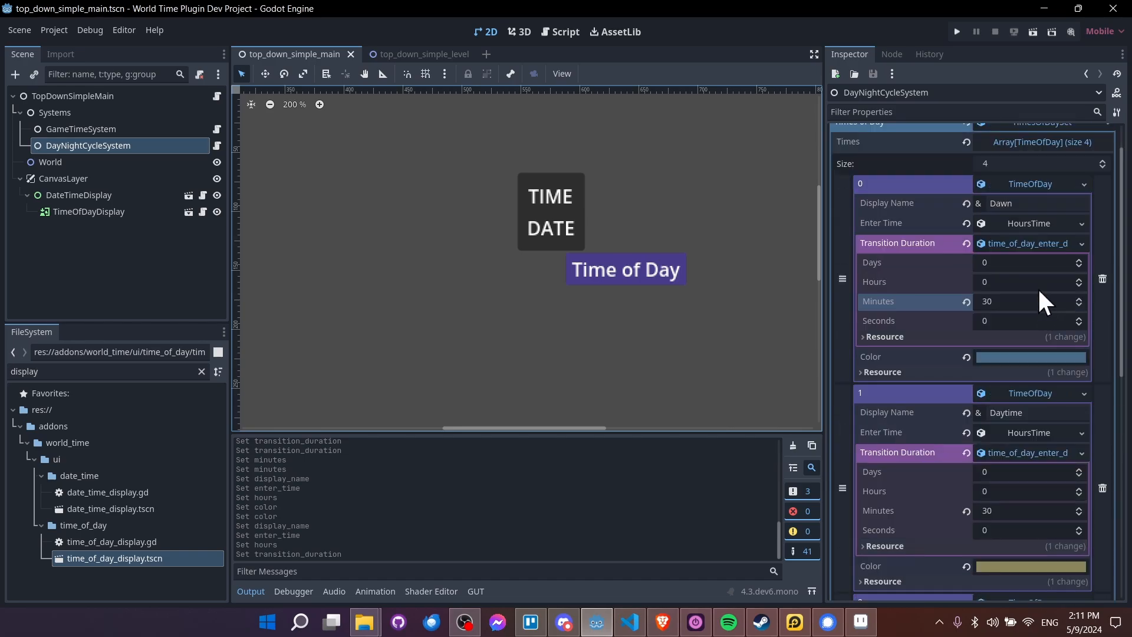
{"action": "left_click", "coordinate": [1020, 184]}
{"action": "left_click", "coordinate": [1036, 200]}
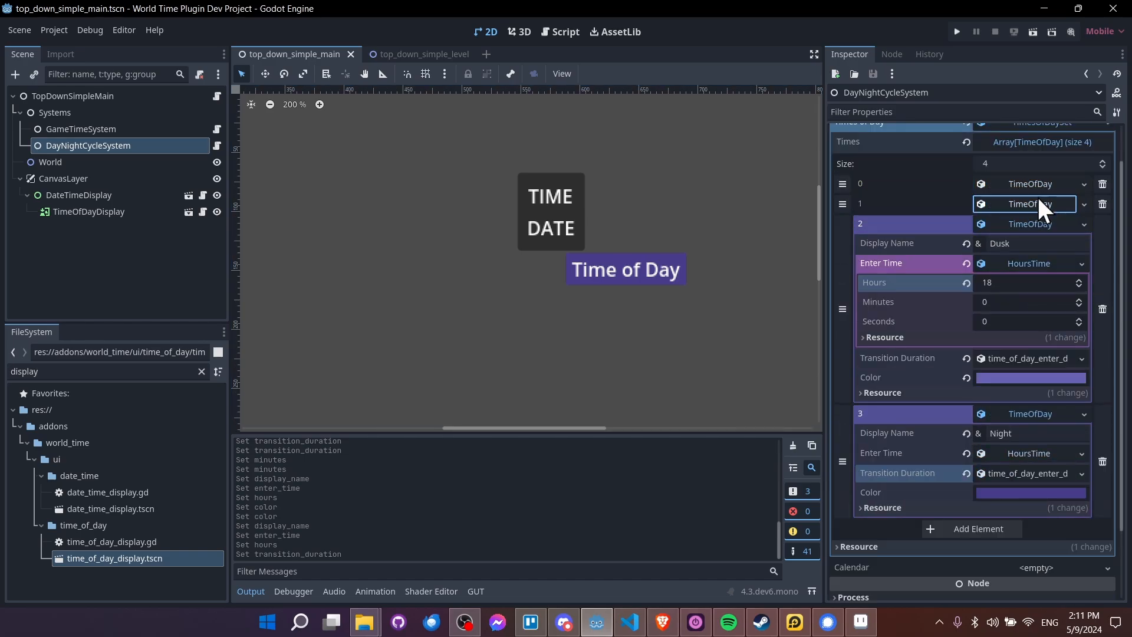
{"action": "left_click", "coordinate": [1042, 218]}
{"action": "left_click", "coordinate": [1055, 284]}
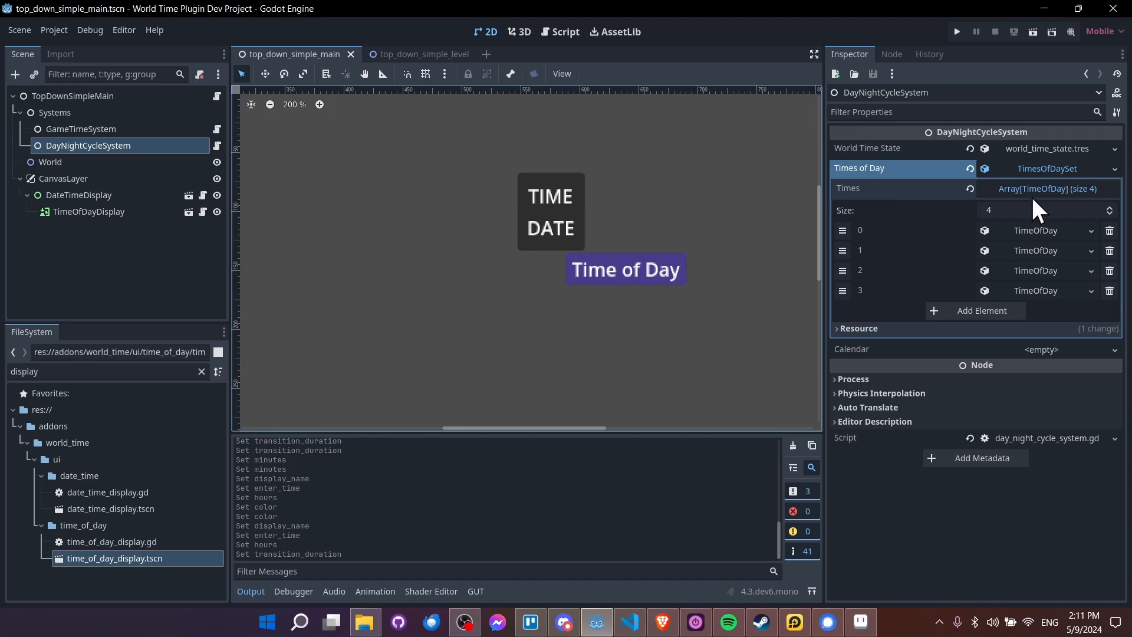
- Save the TimesOfDaySet resource as game_times_of_day_set.tres in the top_down_simple/settings folder, and save the scene
{"action": "right_click", "coordinate": [1040, 170]}
{"action": "left_click", "coordinate": [1066, 302]}
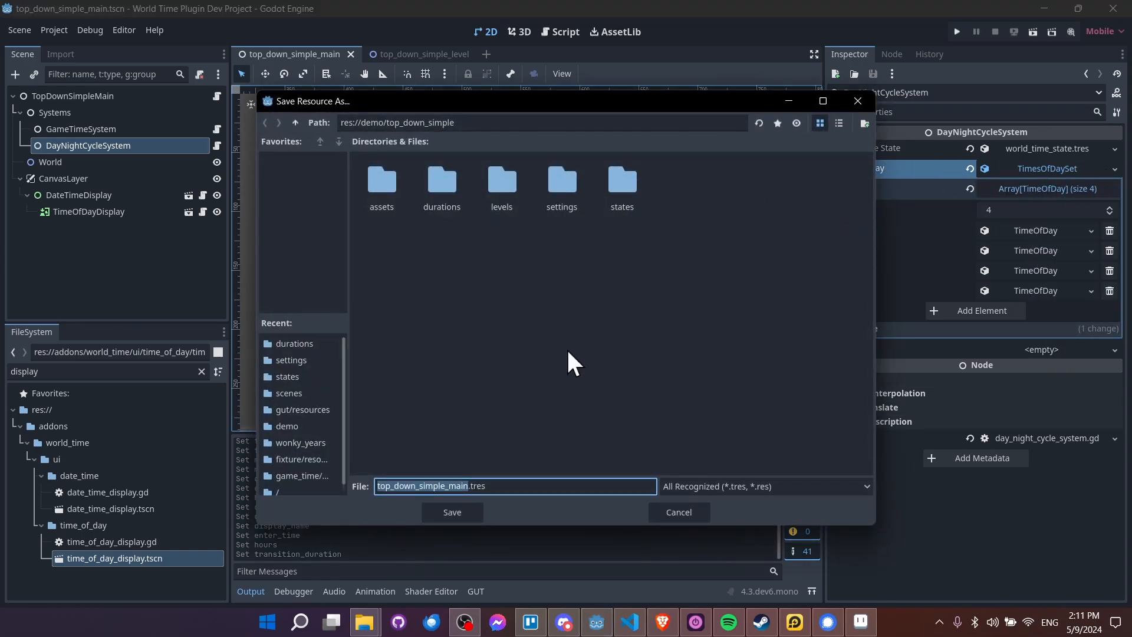
{"action": "double_click", "coordinate": [563, 180]}
{"action": "triple_click", "coordinate": [522, 486]}
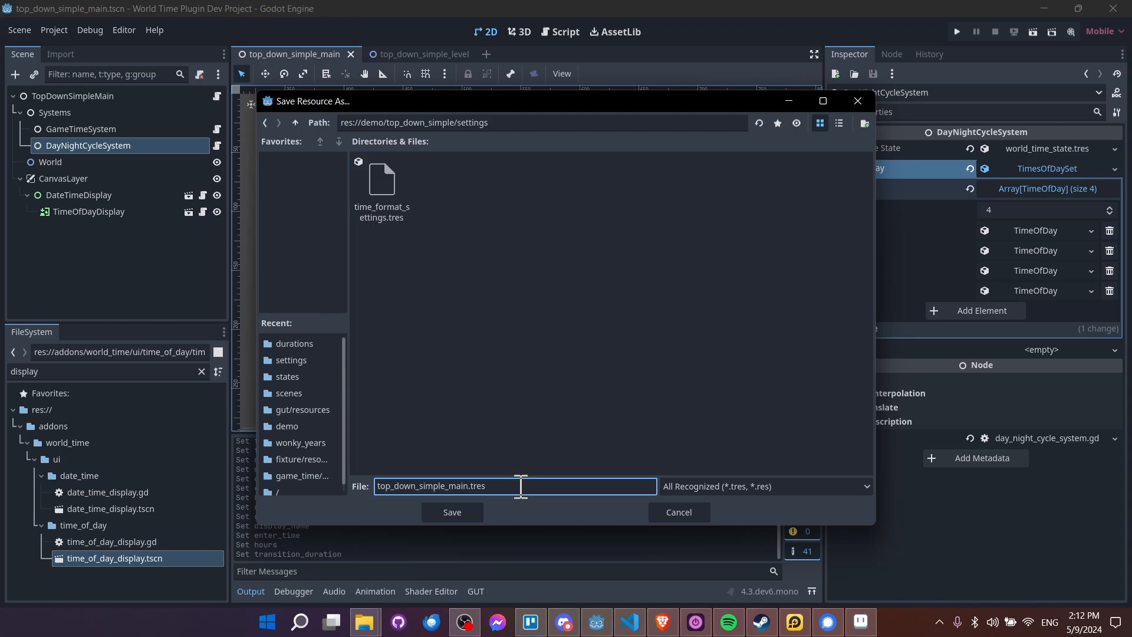
{"action": "type", "text": "game_times_of_day_set"}
{"action": "key", "text": "Return"}
{"action": "key", "text": "ctrl+s"}
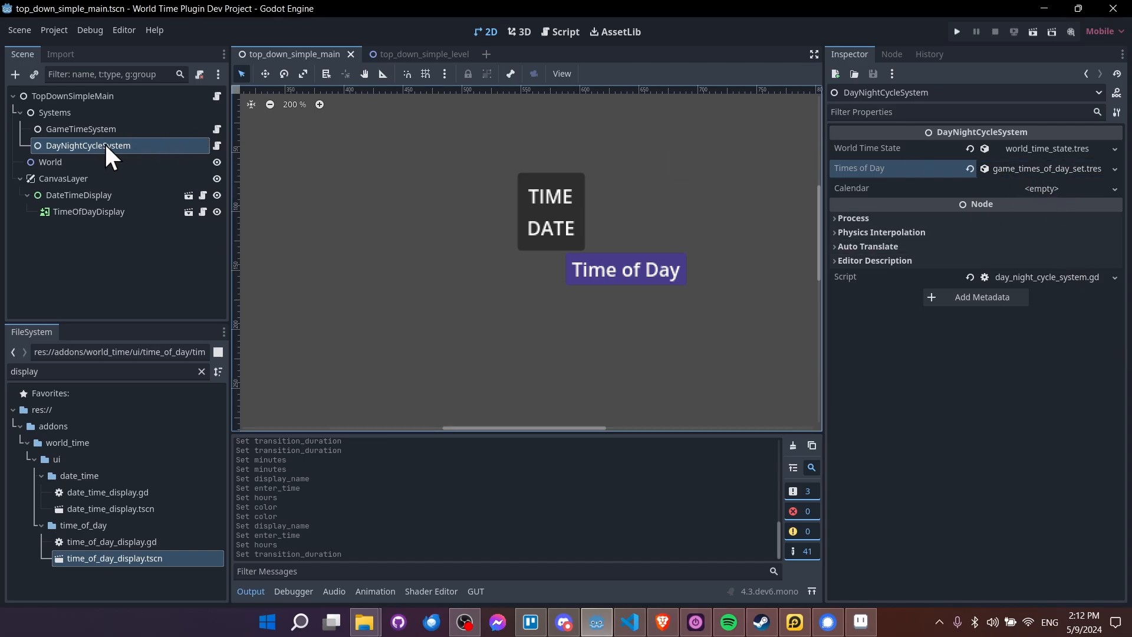
- Load default_game_calendar.tres as the DayNightCycleSystem's Calendar, matching the GameTimeSystem, and save the scene
{"action": "left_click", "coordinate": [137, 129]}
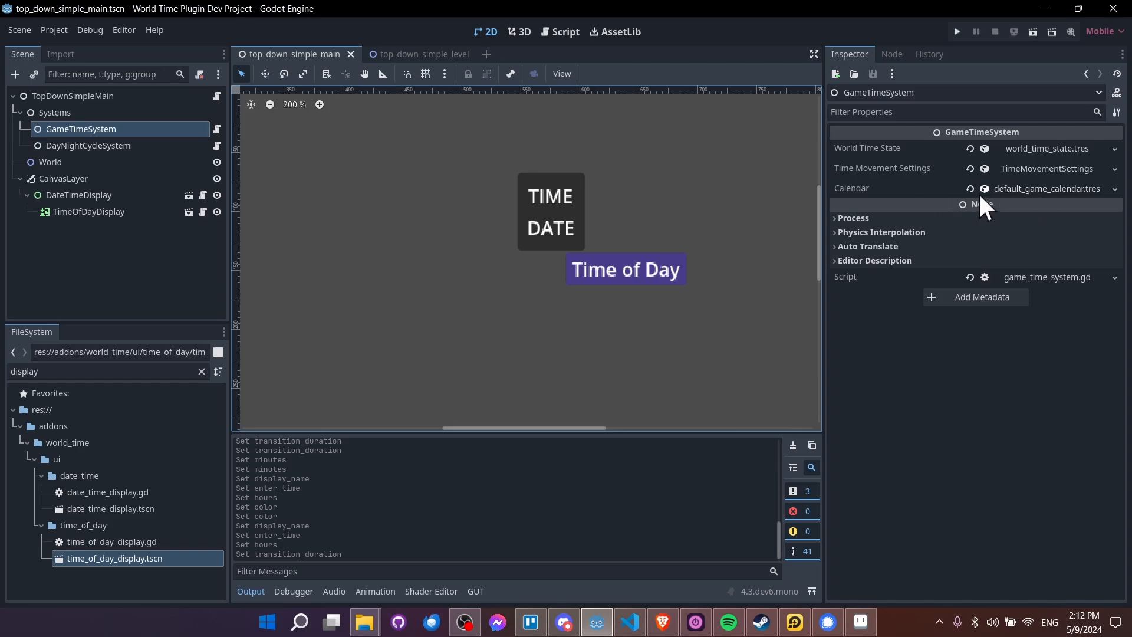
{"action": "left_click", "coordinate": [184, 146]}
{"action": "left_click", "coordinate": [1115, 189]}
{"action": "left_click", "coordinate": [1095, 229]}
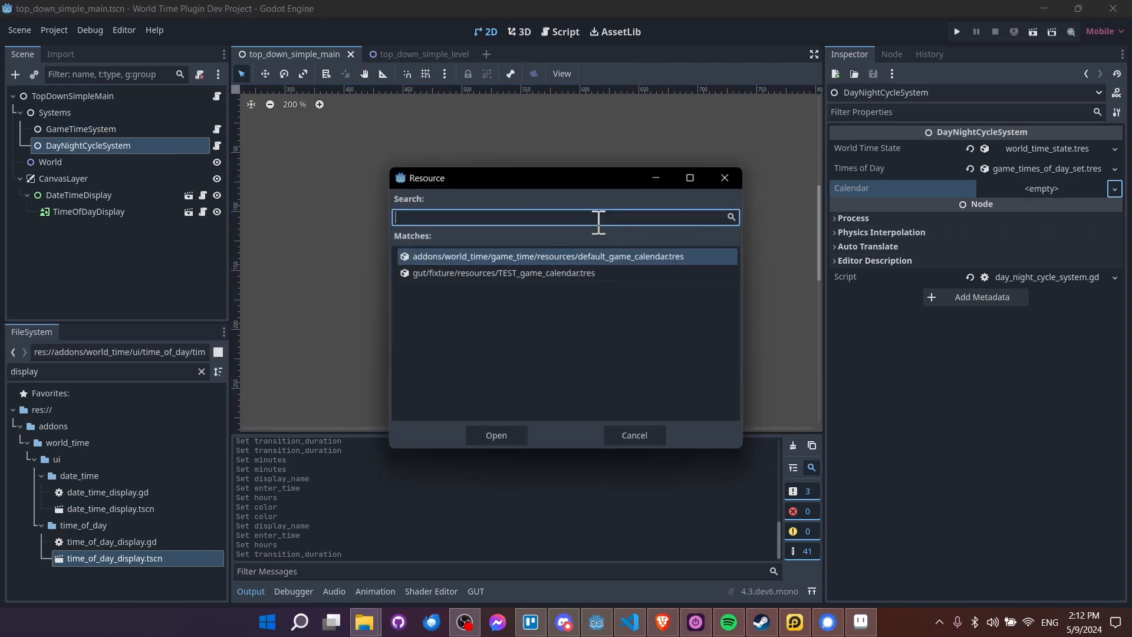
{"action": "double_click", "coordinate": [591, 257]}
{"action": "key", "text": "ctrl+s"}
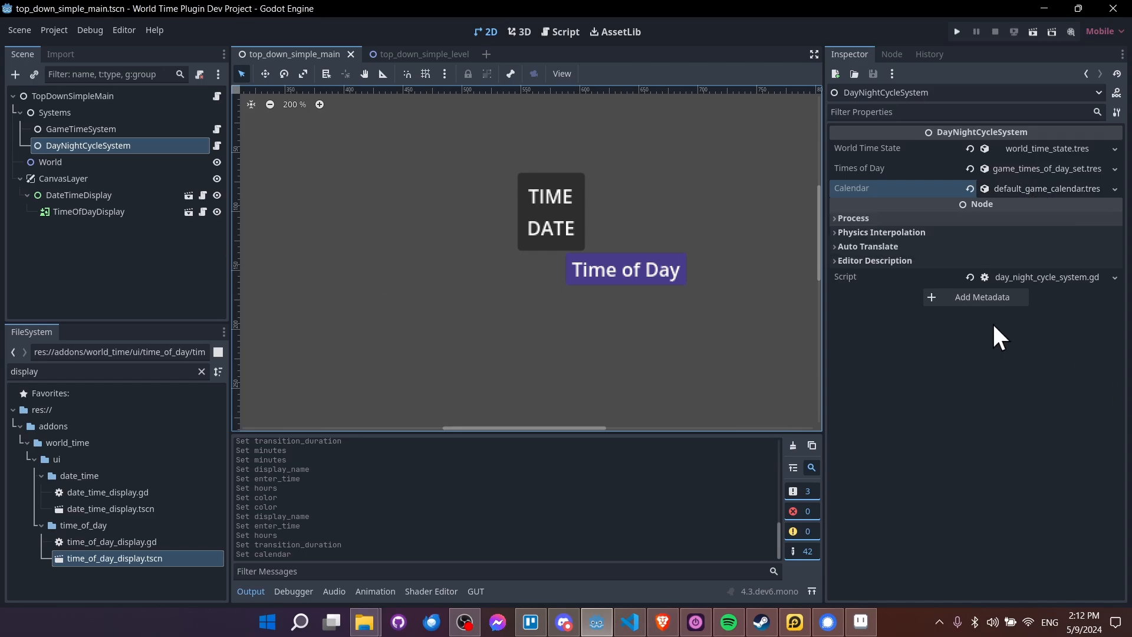
{"action": "key", "text": "ctrl+s"}
- Run the top_down_simple_main scene to check the date, time and time-of-day displays, and stop it
{"action": "left_click", "coordinate": [116, 212]}
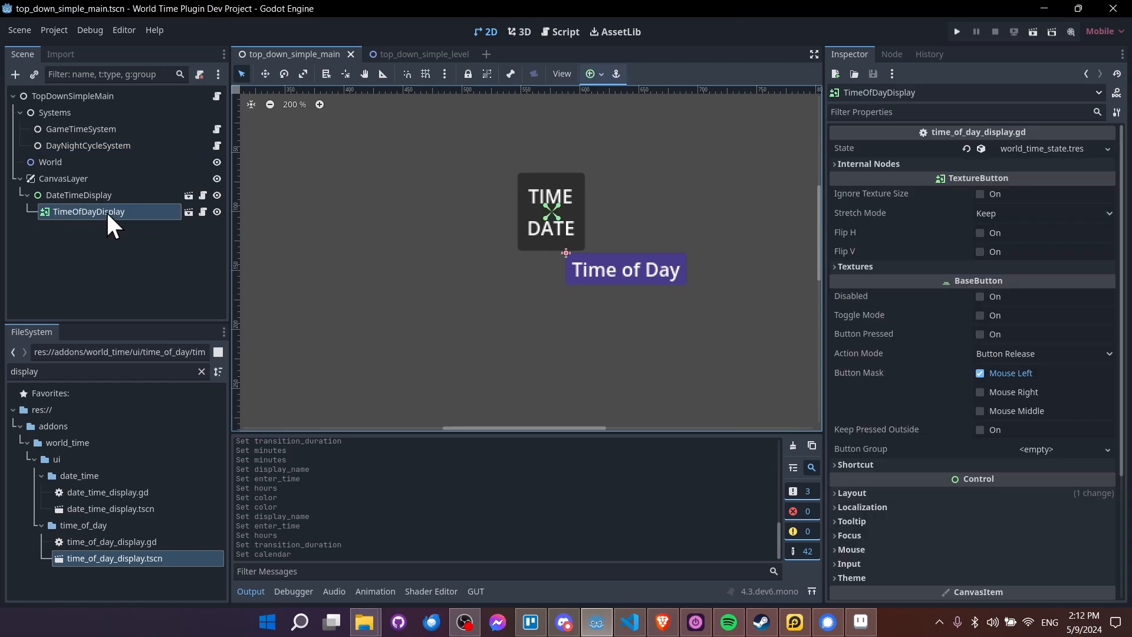
{"action": "left_click", "coordinate": [136, 148]}
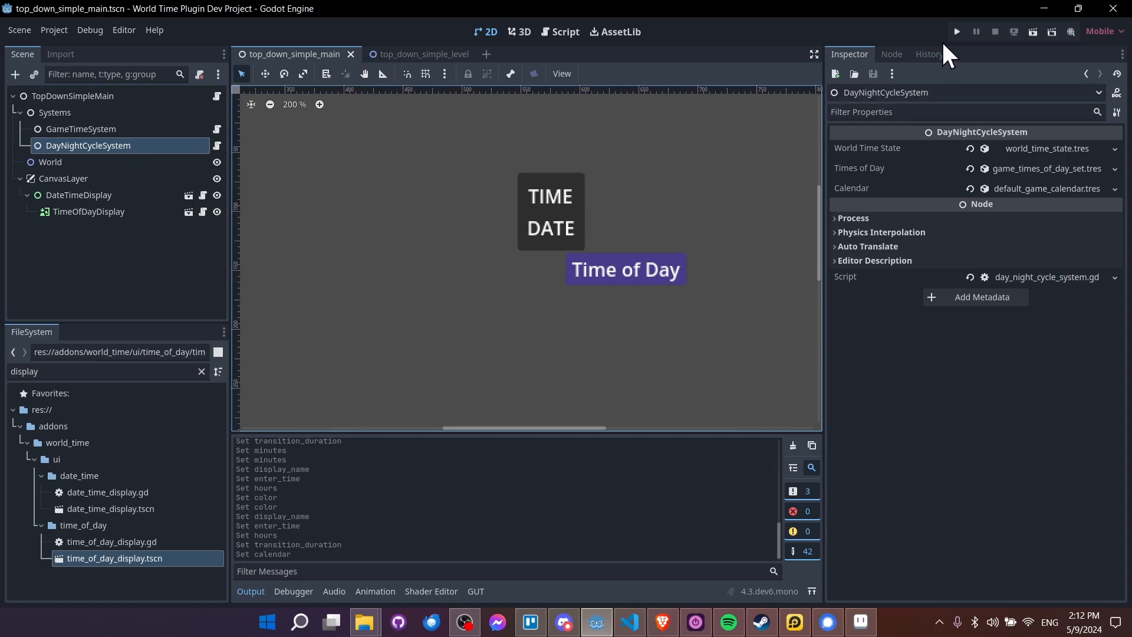
{"action": "left_click", "coordinate": [1034, 28]}
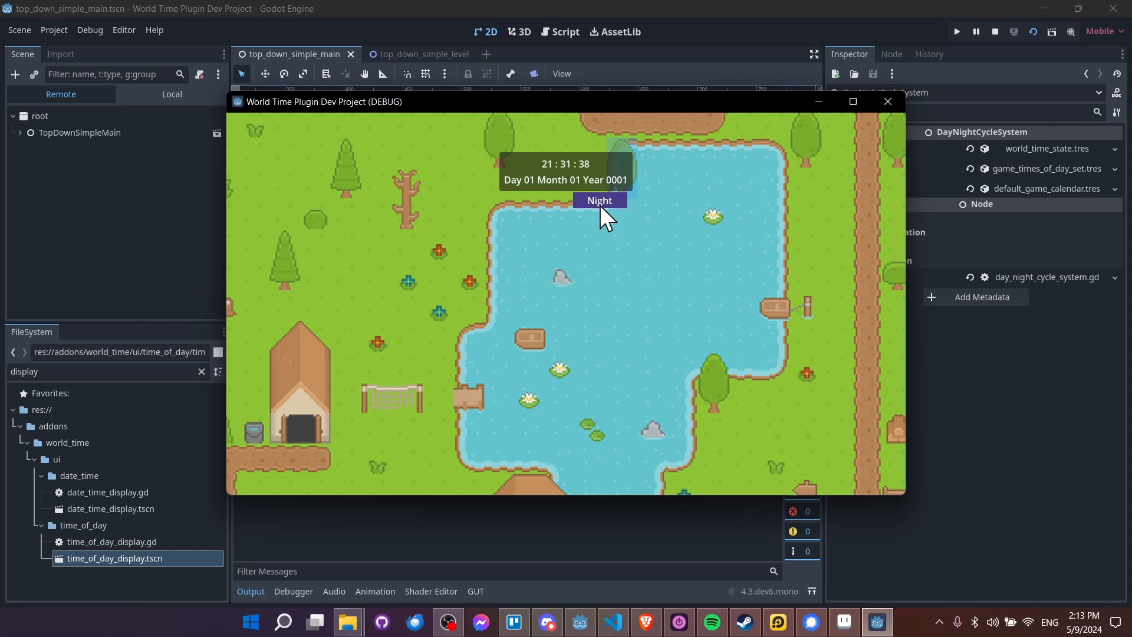
{"action": "left_click", "coordinate": [995, 32]}
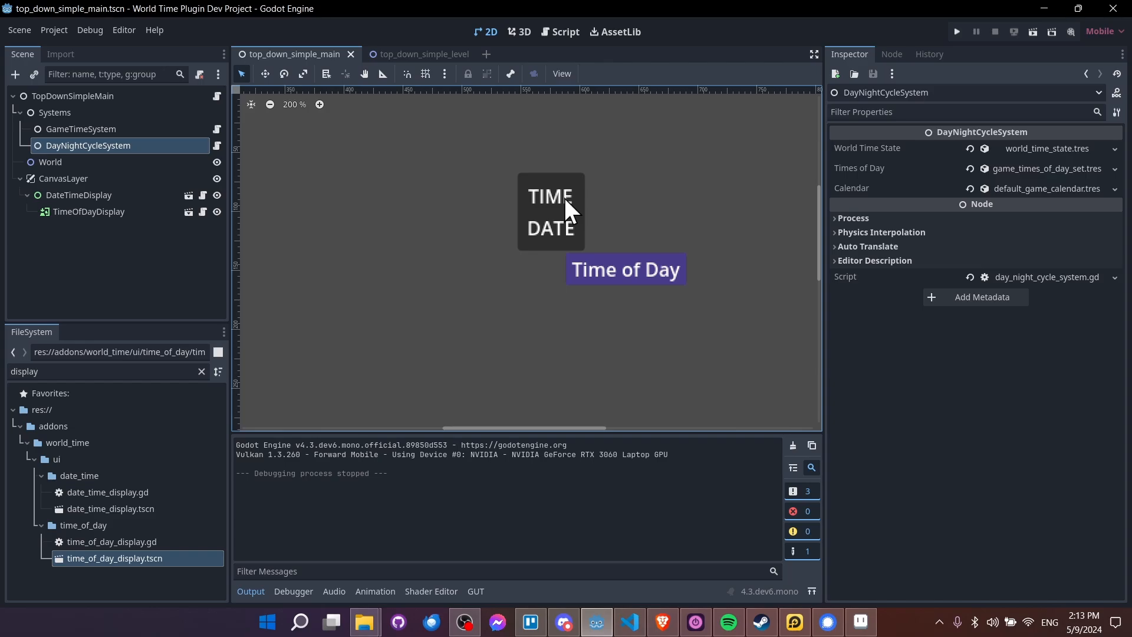
- Add a TimeOfDayDirectionalLight2D node as a child of TopDownSimpleLevel in the top_down_simple_level scene
{"action": "left_click", "coordinate": [419, 53]}
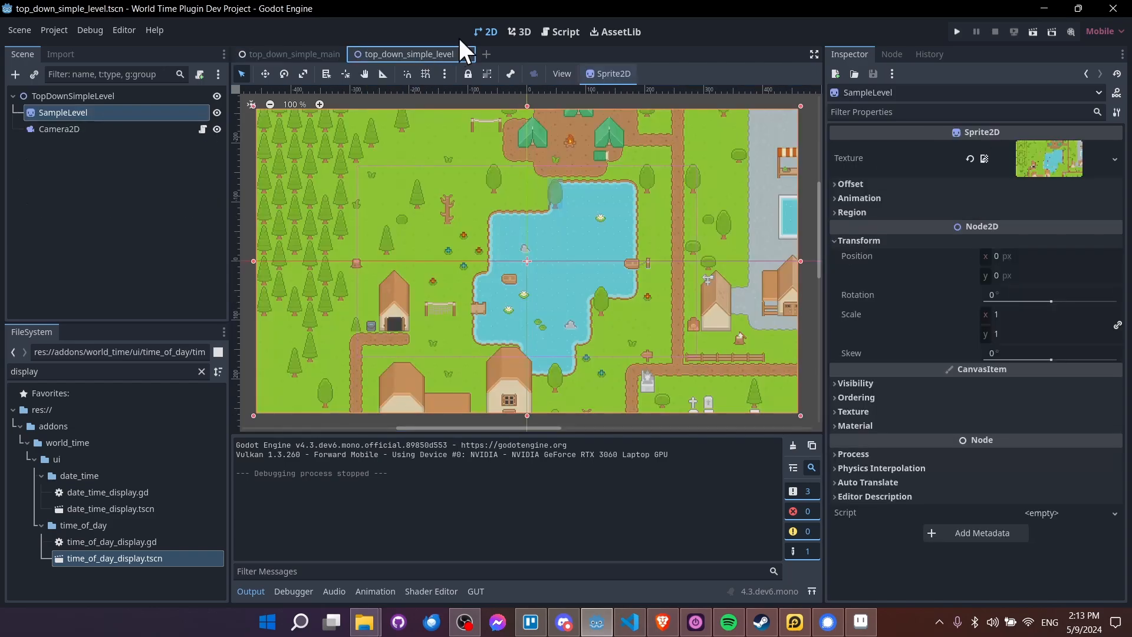
{"action": "left_click", "coordinate": [129, 181]}
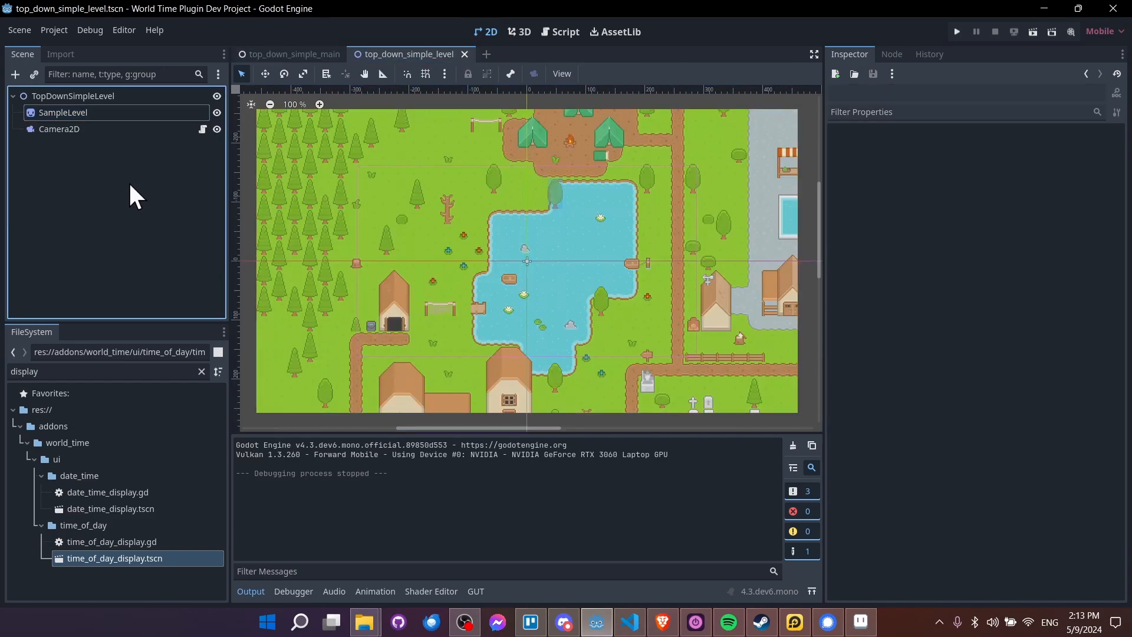
{"action": "right_click", "coordinate": [118, 96]}
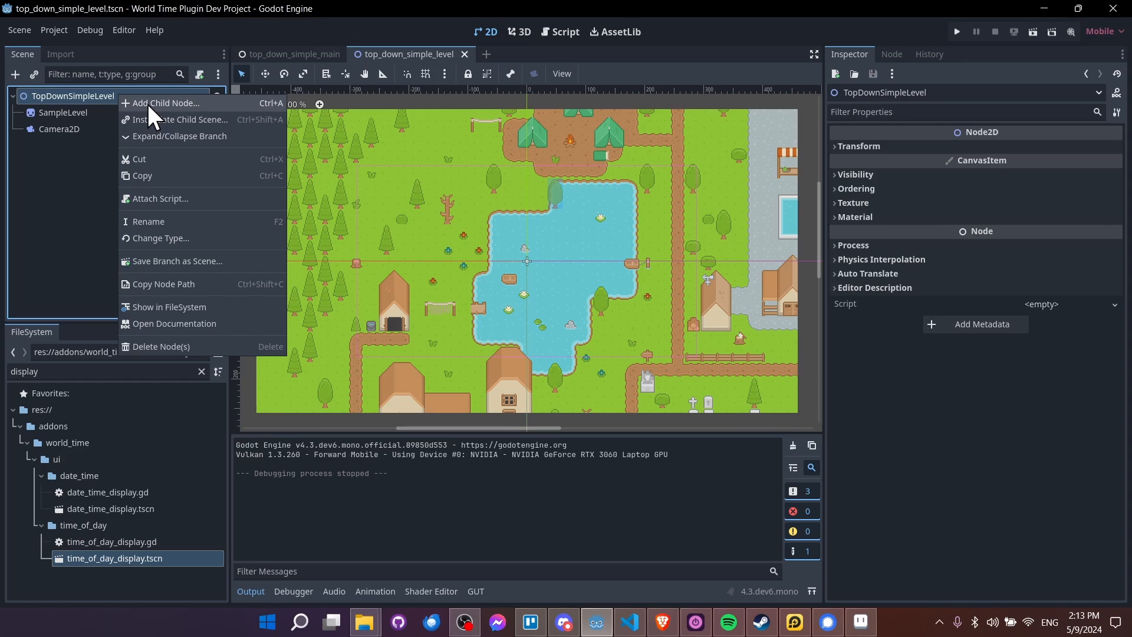
{"action": "left_click", "coordinate": [147, 104]}
{"action": "type", "text": "time_o"}
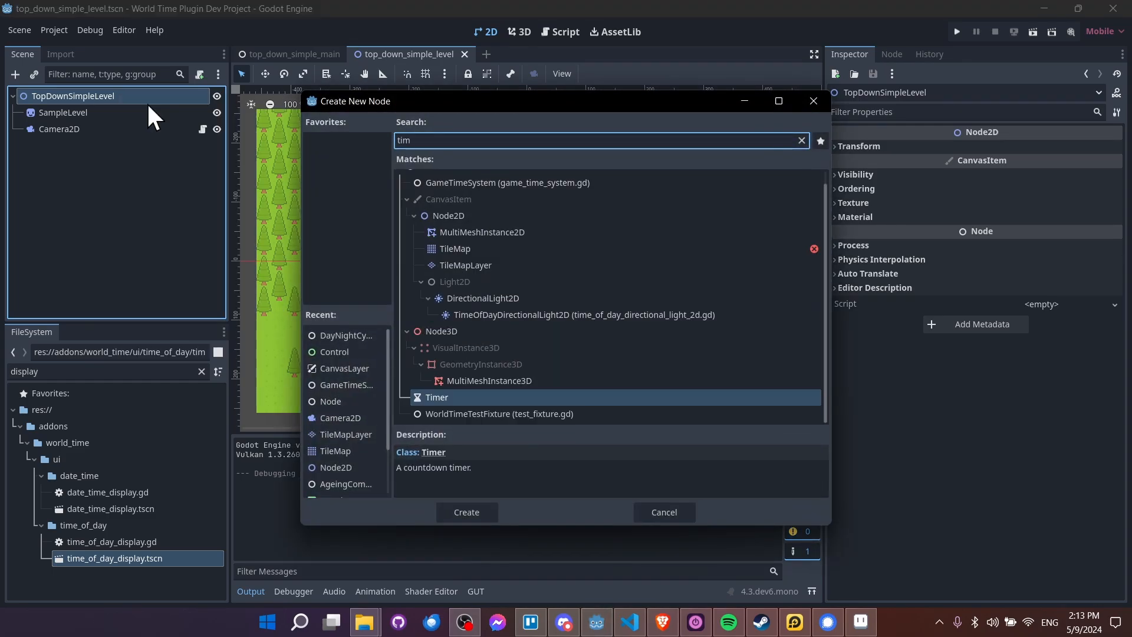
{"action": "key", "text": "BackSpace"}
{"action": "key", "text": "BackSpace"}
{"action": "type", "text": "ofday"}
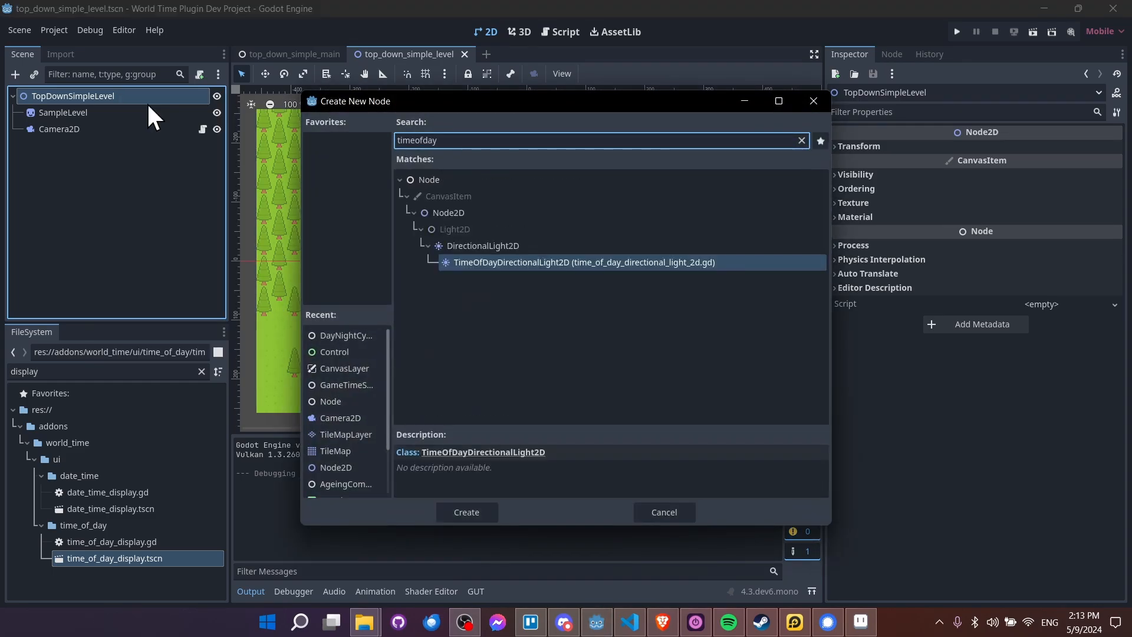
{"action": "key", "text": "Return"}
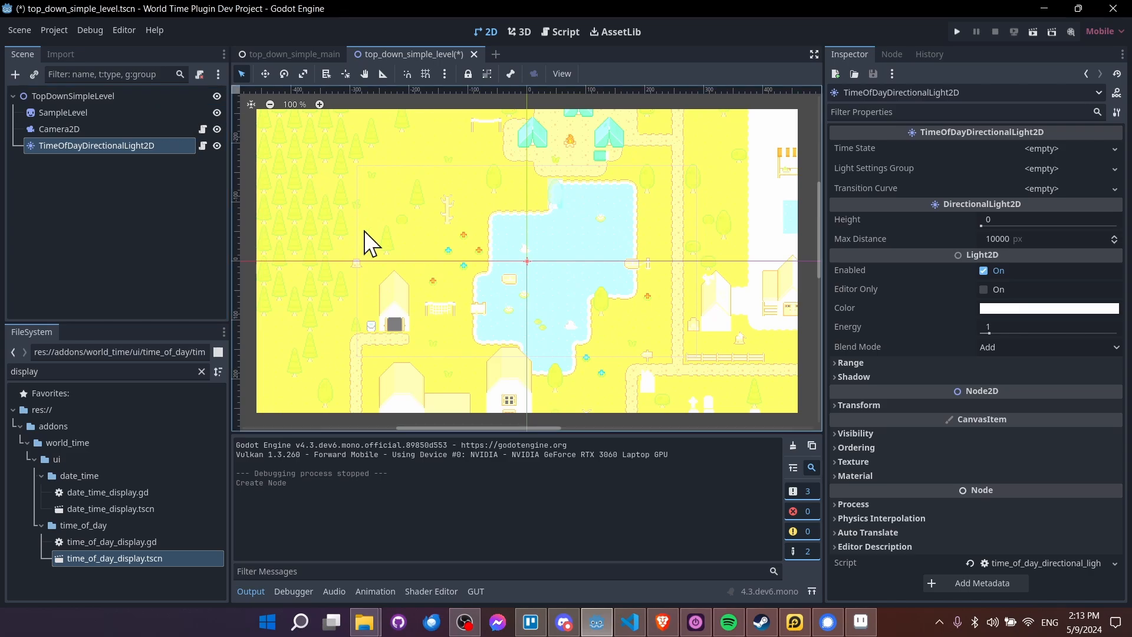
{"action": "scroll", "coordinate": [363, 231], "scroll_direction": "down", "scroll_amount": 2}
{"action": "scroll", "coordinate": [365, 230], "scroll_direction": "up", "scroll_amount": 2}
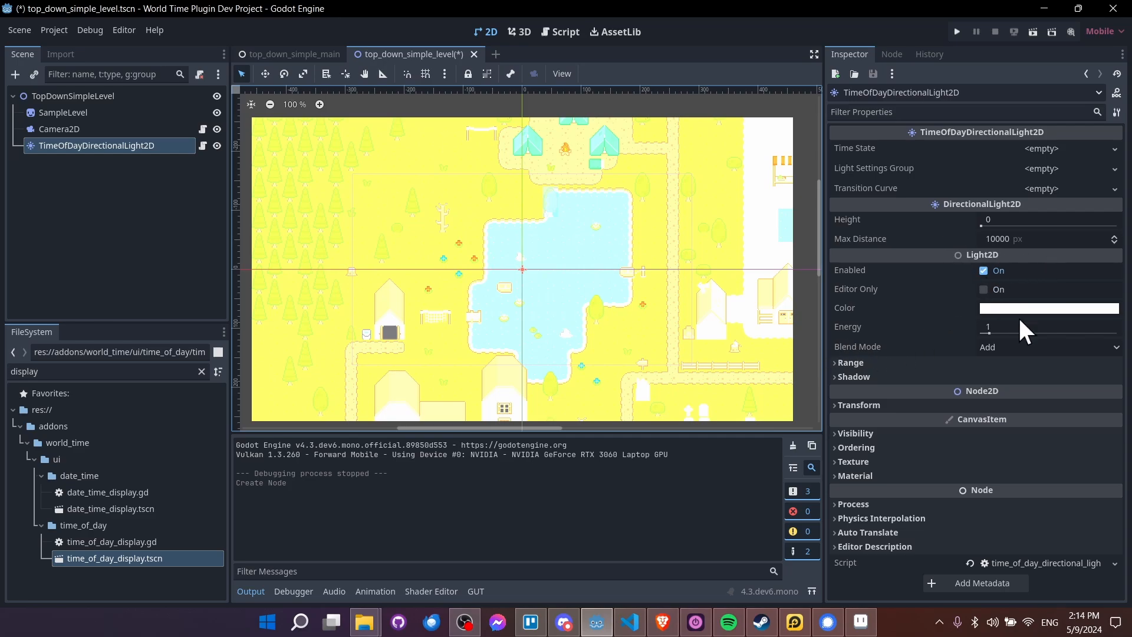
- Set the directional light's Blend Mode to Mix and load world_time_state.tres as its Time State
{"action": "left_click", "coordinate": [1028, 348]}
{"action": "left_click", "coordinate": [1018, 396]}
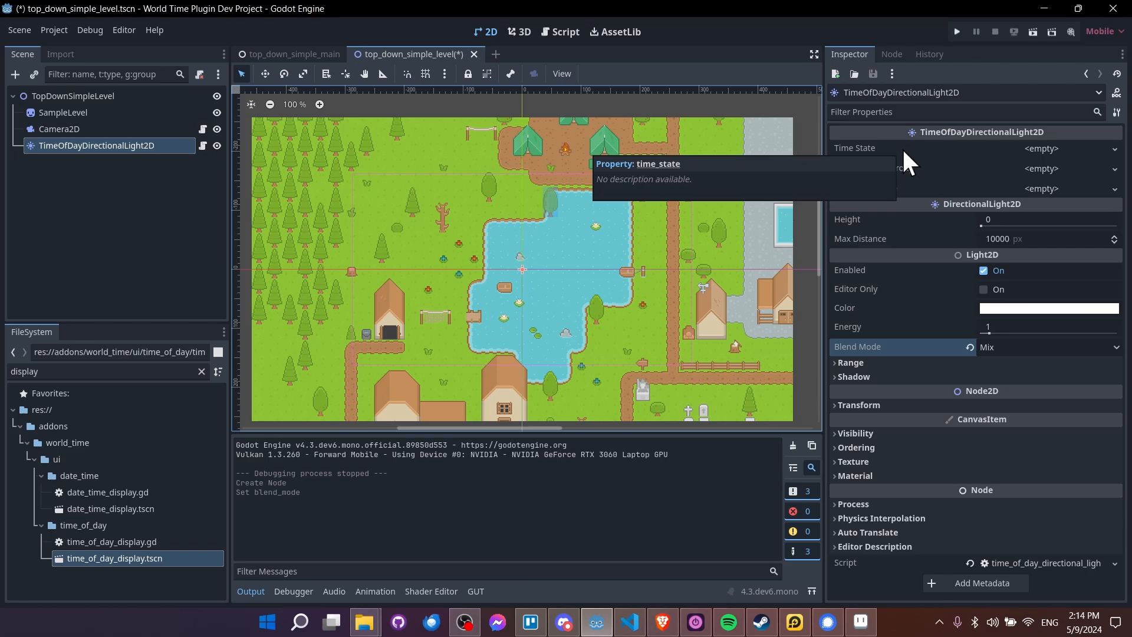
{"action": "left_click", "coordinate": [1114, 149]}
{"action": "left_click", "coordinate": [1085, 211]}
{"action": "double_click", "coordinate": [560, 257]}
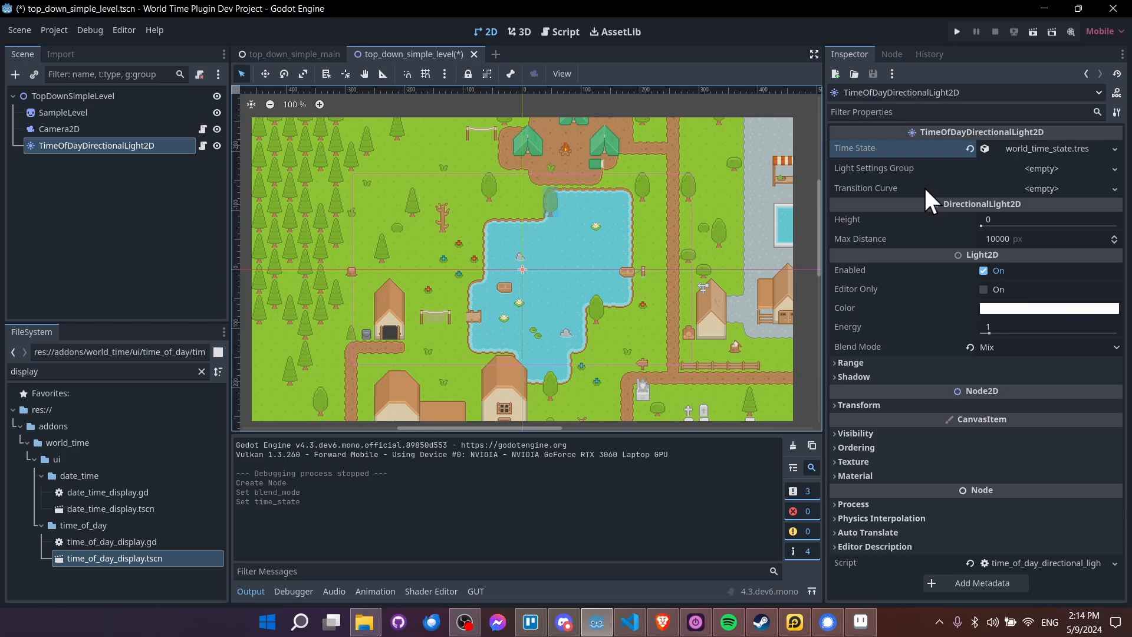
- Try a new Transition Curve on the light using the Linear preset with an extra point near the middle
{"action": "left_click", "coordinate": [1040, 201]}
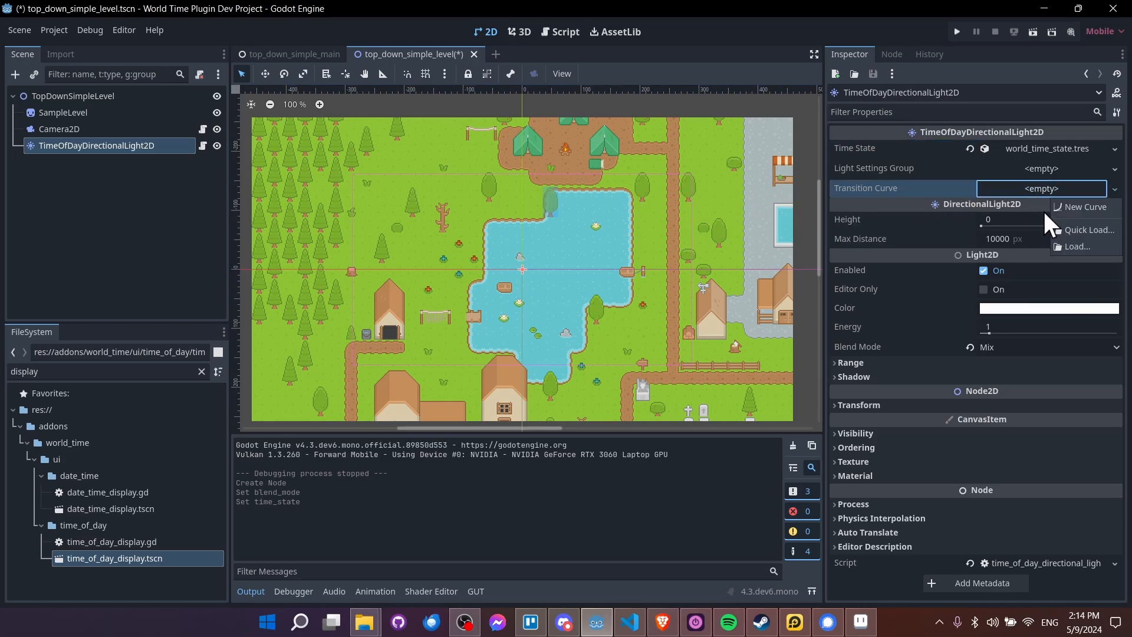
{"action": "left_click", "coordinate": [1070, 212]}
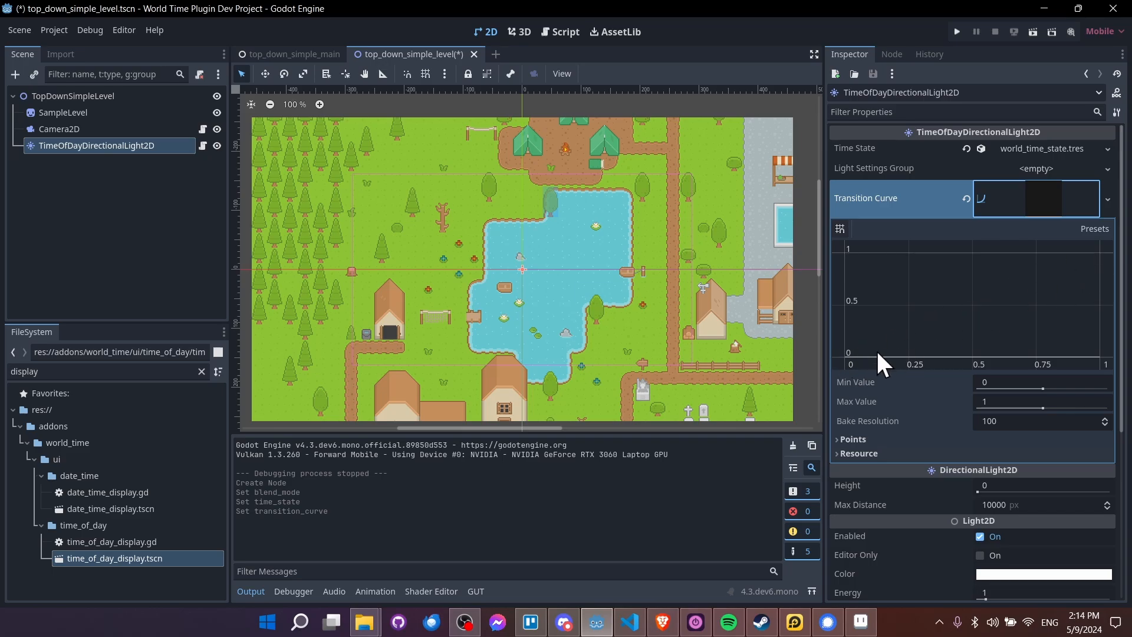
{"action": "left_click", "coordinate": [1094, 229]}
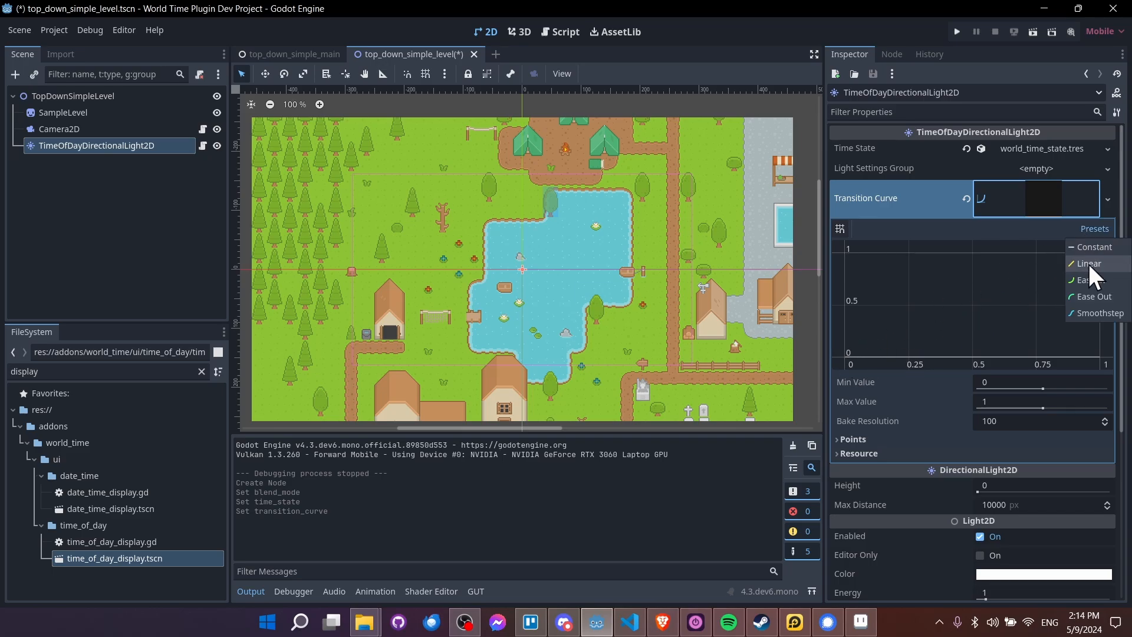
{"action": "left_click", "coordinate": [1091, 267]}
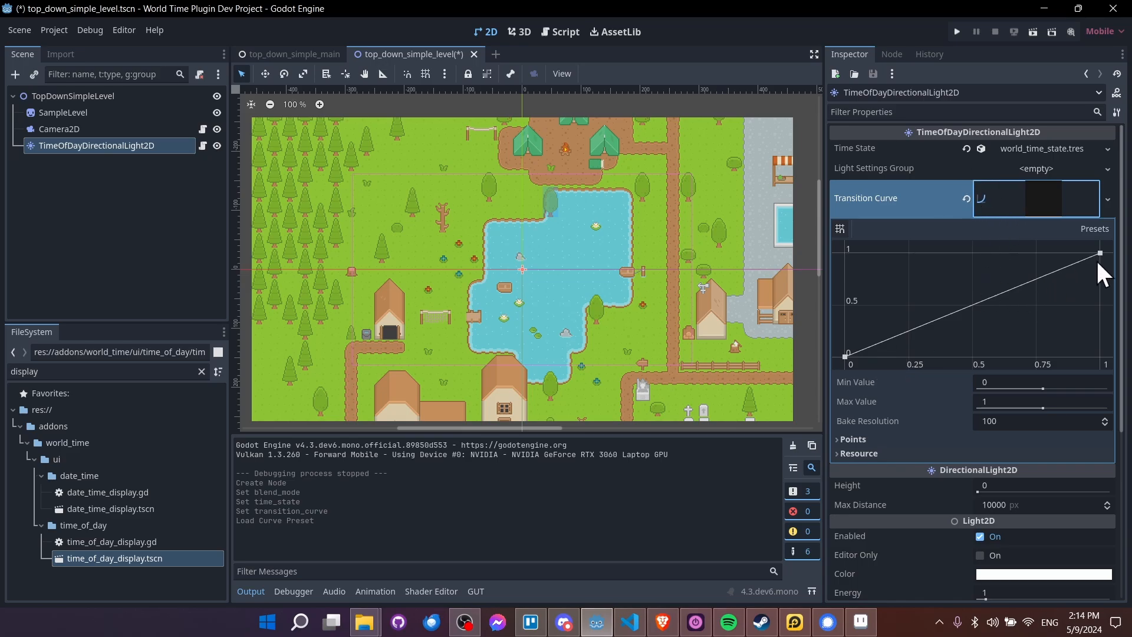
{"action": "left_click", "coordinate": [1098, 230]}
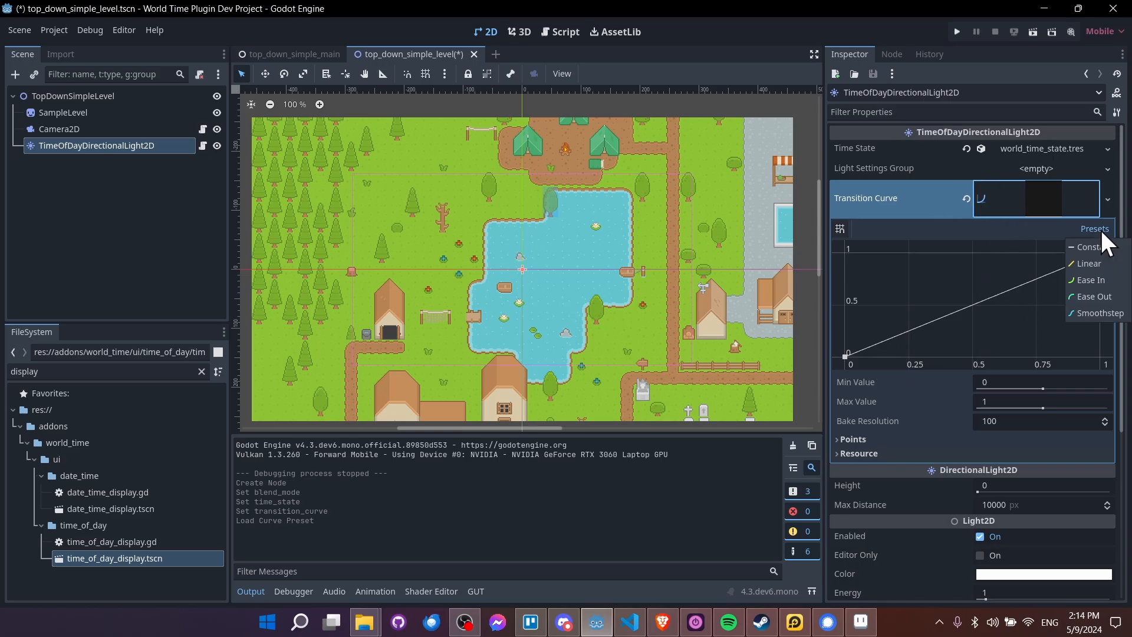
{"action": "left_click", "coordinate": [1005, 310]}
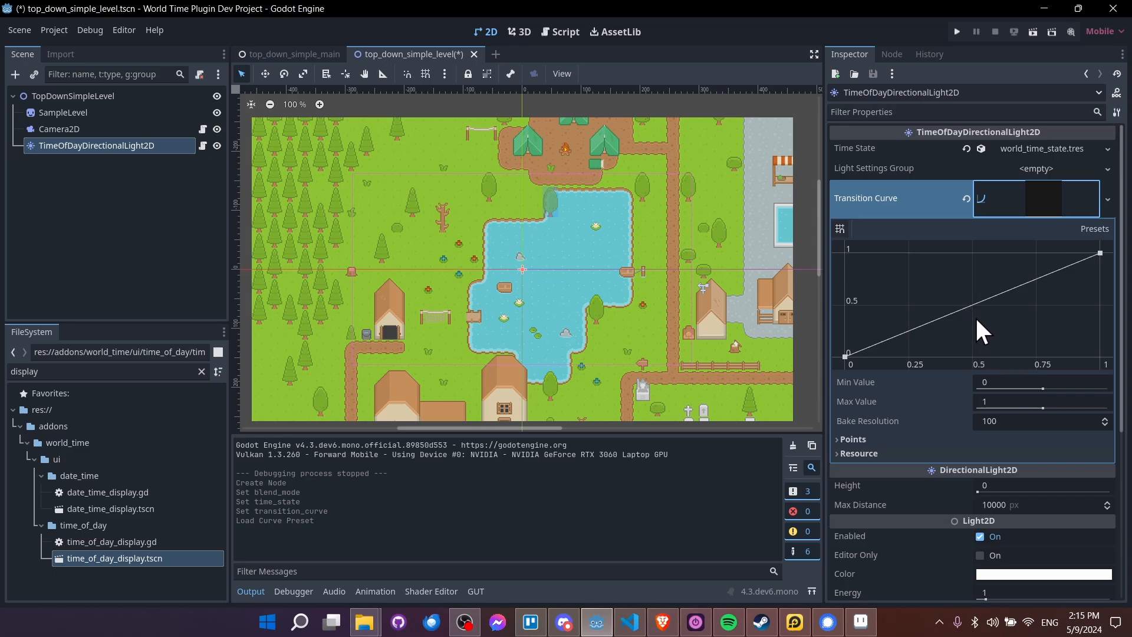
{"action": "mouse_move", "coordinate": [968, 306]}
{"action": "left_mouse_down"}
{"action": "mouse_move", "coordinate": [999, 331]}
{"action": "mouse_move", "coordinate": [928, 289]}
{"action": "mouse_move", "coordinate": [1052, 307]}
{"action": "mouse_move", "coordinate": [956, 290]}
{"action": "mouse_move", "coordinate": [988, 299]}
{"action": "left_mouse_up"}
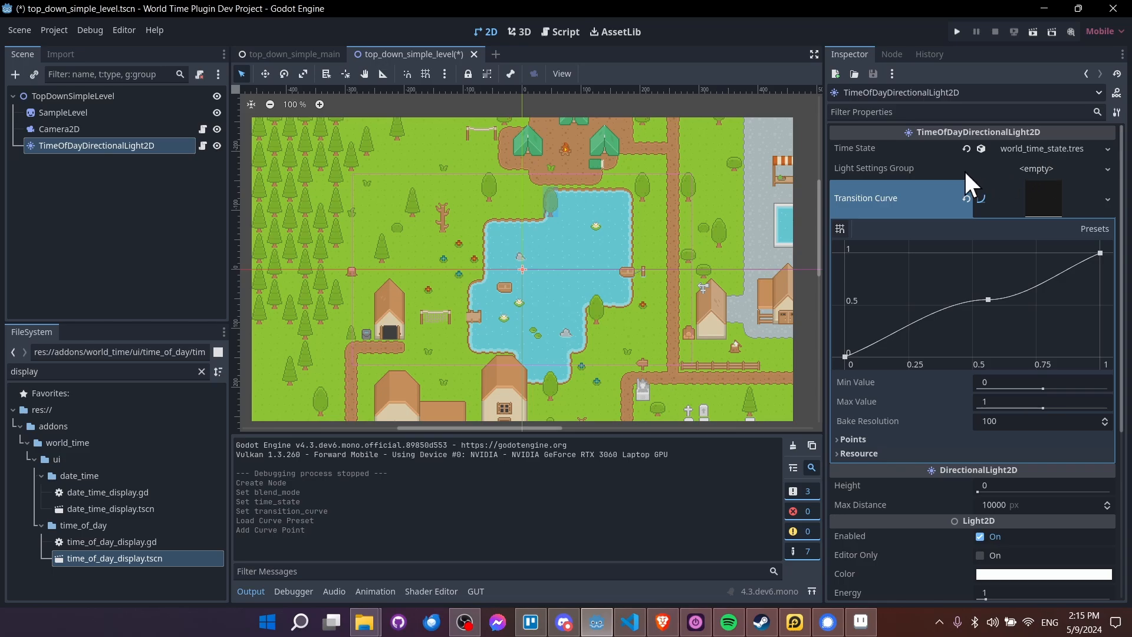
- Assign a new TimeOfDayLightSettingsGroup to the light's Light Settings Group and clear its Transition Curve
{"action": "left_click", "coordinate": [1023, 170]}
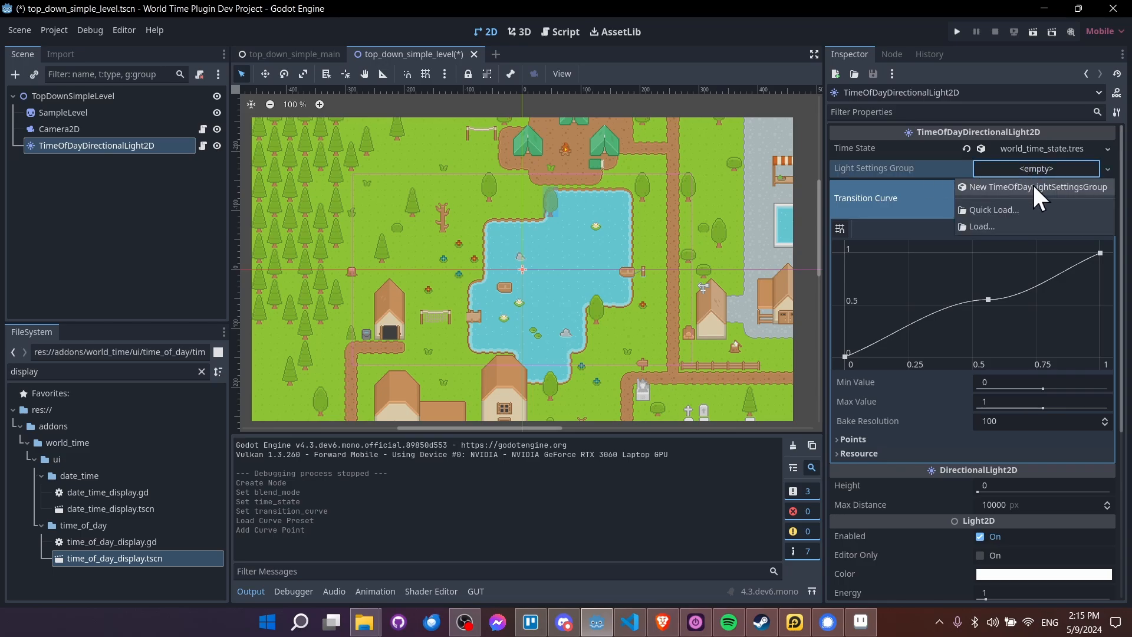
{"action": "left_click", "coordinate": [1035, 195]}
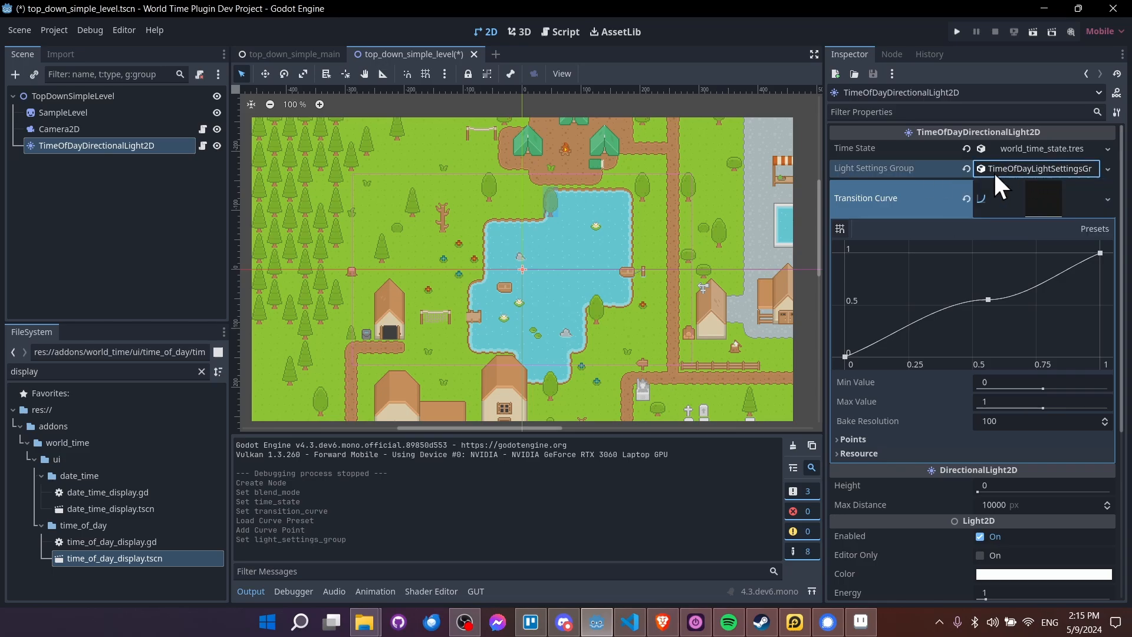
{"action": "left_click", "coordinate": [965, 198]}
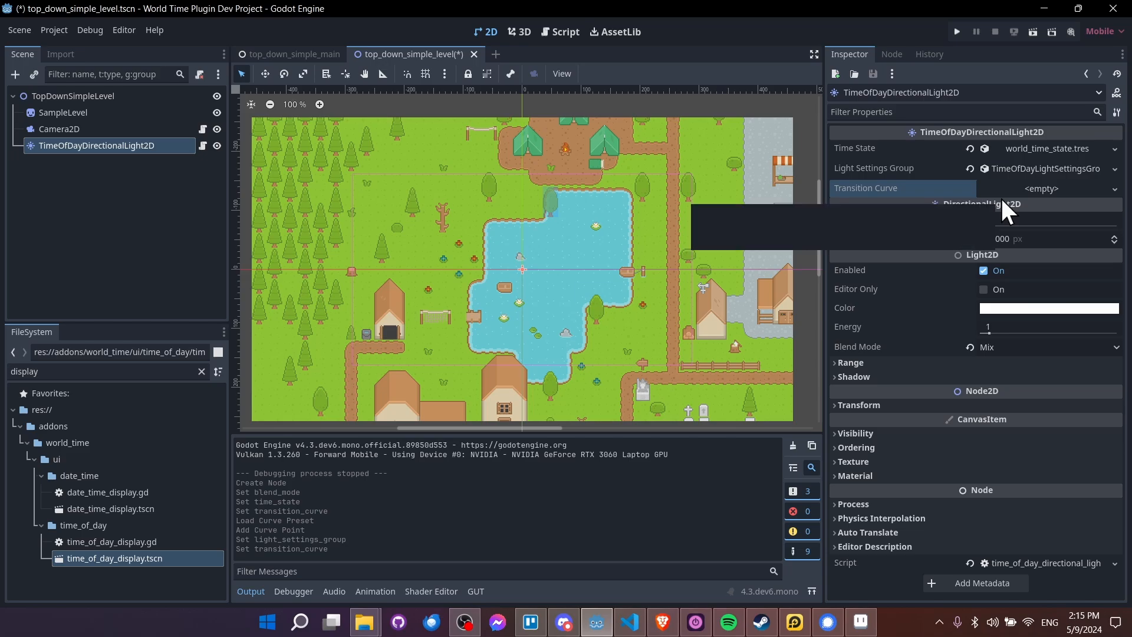
- Expand the Light Settings Group in a widened Inspector and set its Settings array size to 4
{"action": "left_click", "coordinate": [1052, 168]}
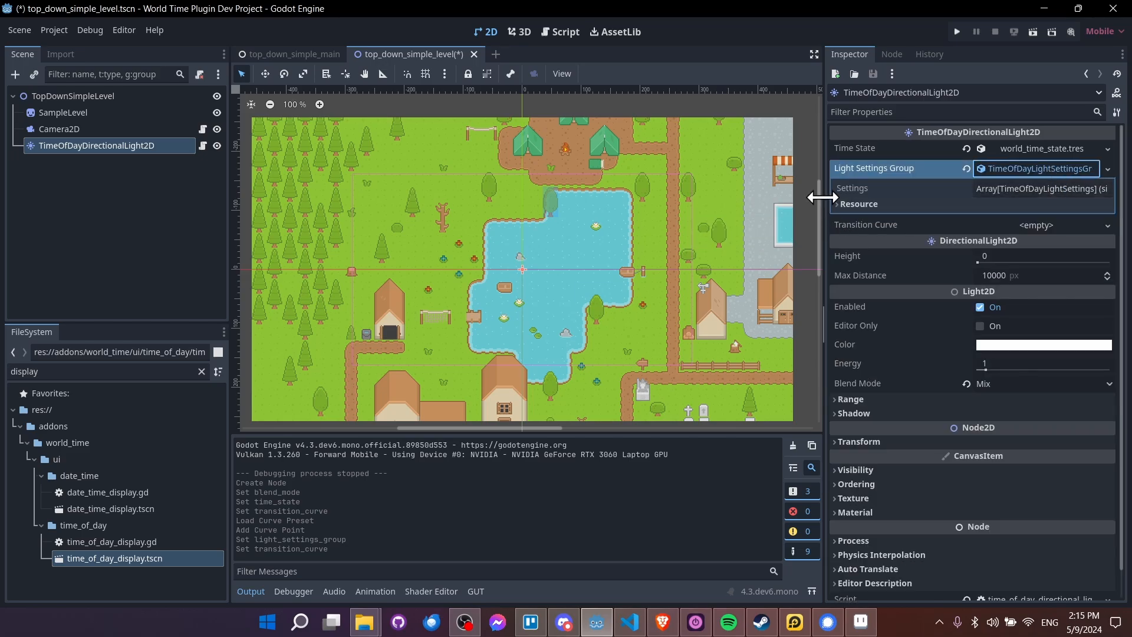
{"action": "left_click_drag", "start_coordinate": [821, 197], "coordinate": [682, 197]}
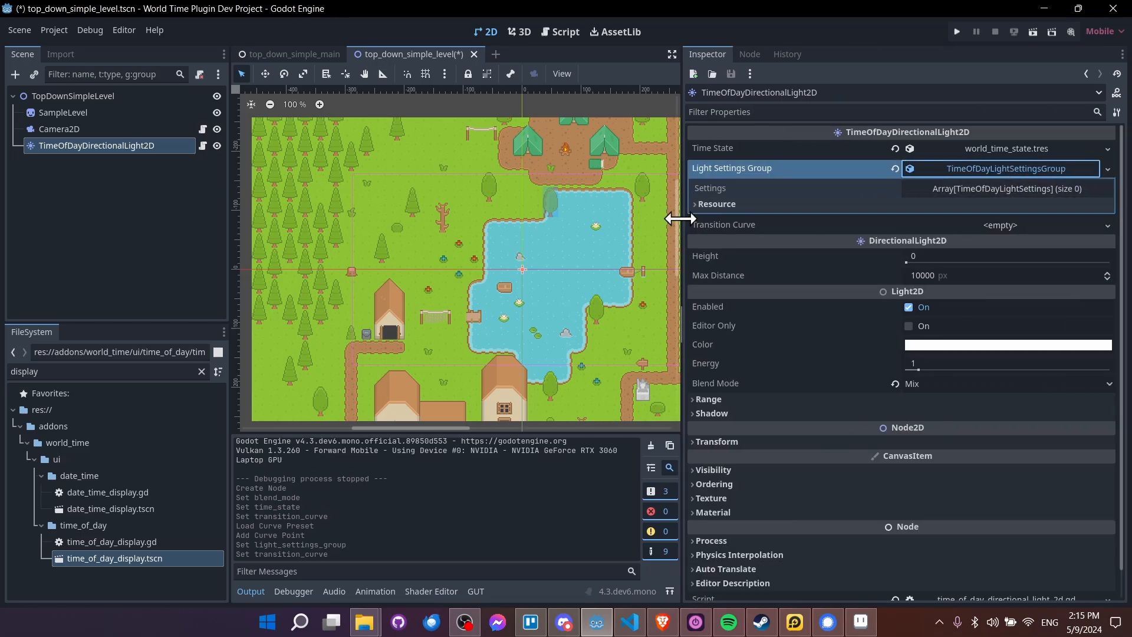
{"action": "left_click", "coordinate": [939, 190]}
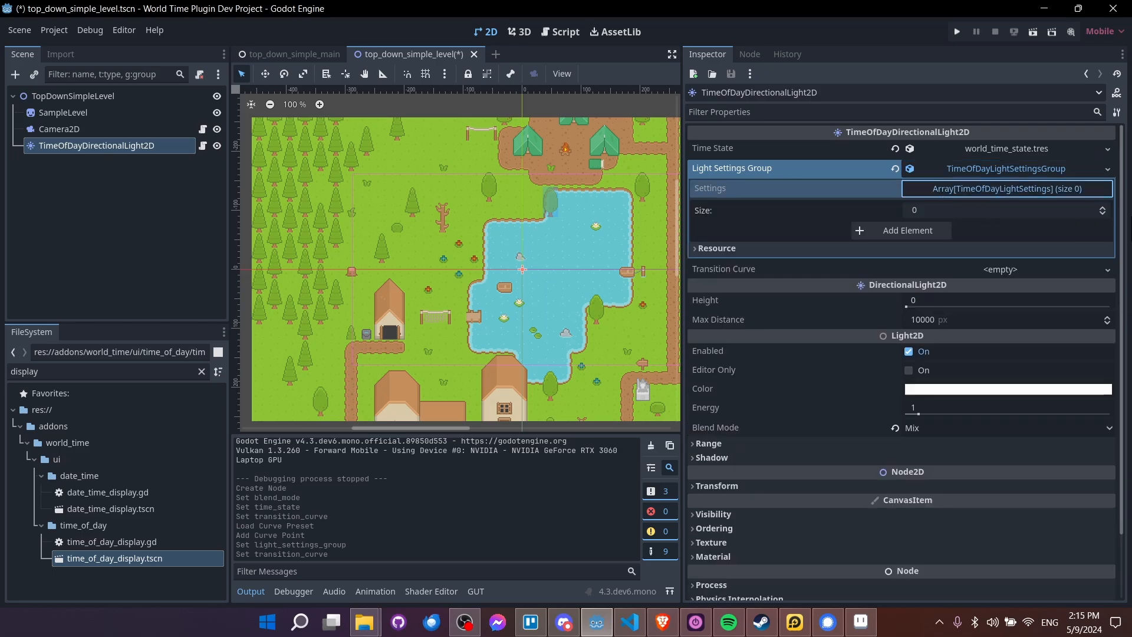
{"action": "left_click", "coordinate": [1105, 207]}
{"action": "left_click", "coordinate": [1105, 208]}
{"action": "left_click", "coordinate": [1105, 207]}
{"action": "left_click", "coordinate": [1105, 208]}
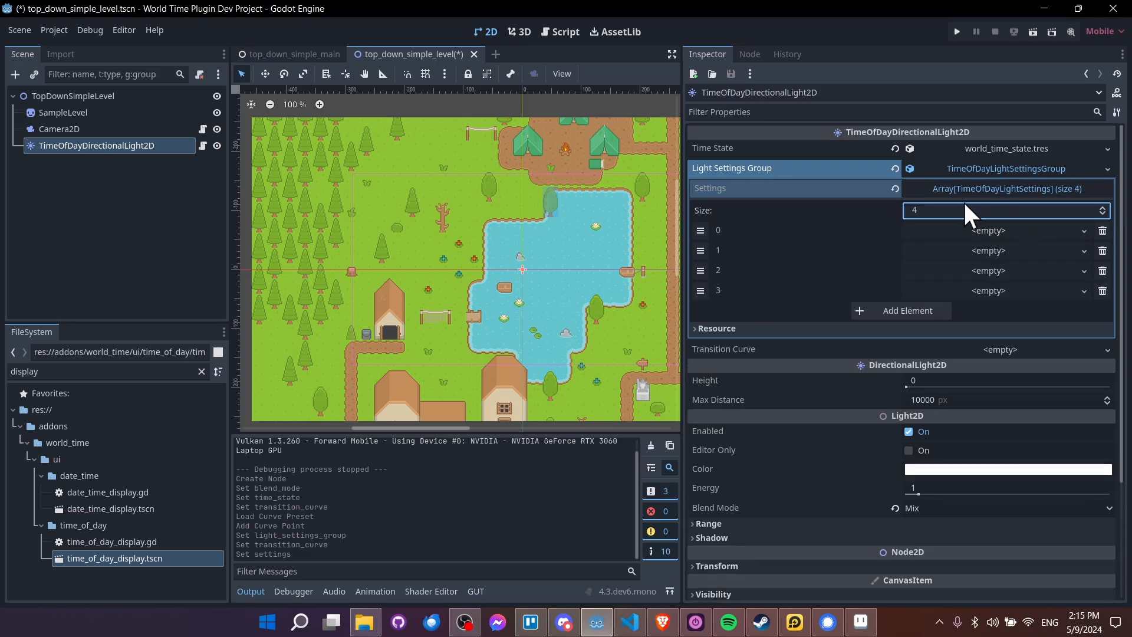
- Fill all four Settings elements of the group with new TimeOfDayLightSettings resources
{"action": "left_click", "coordinate": [1020, 232]}
{"action": "left_click", "coordinate": [1022, 248]}
{"action": "left_click", "coordinate": [1019, 250]}
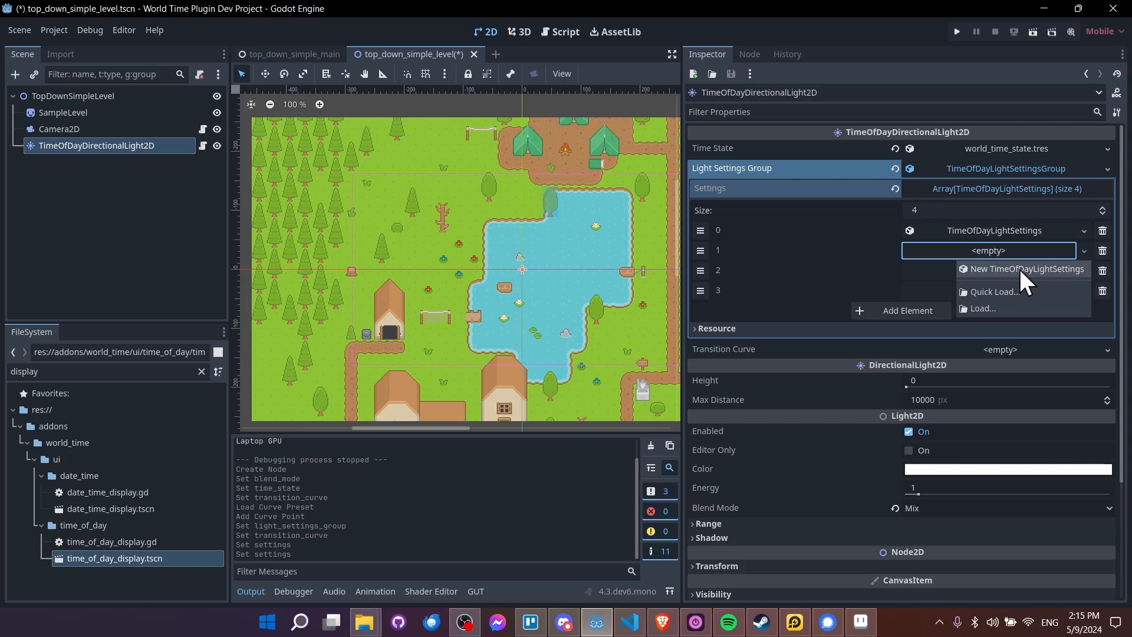
{"action": "left_click", "coordinate": [1019, 268]}
{"action": "left_click", "coordinate": [1021, 270]}
{"action": "left_click", "coordinate": [1023, 289]}
{"action": "left_click", "coordinate": [1025, 291]}
{"action": "left_click", "coordinate": [1025, 309]}
- Look through the loadable TimeOfDay resources for Settings element 0 without choosing one, and save the top_down_simple_level scene
{"action": "left_click", "coordinate": [998, 230]}
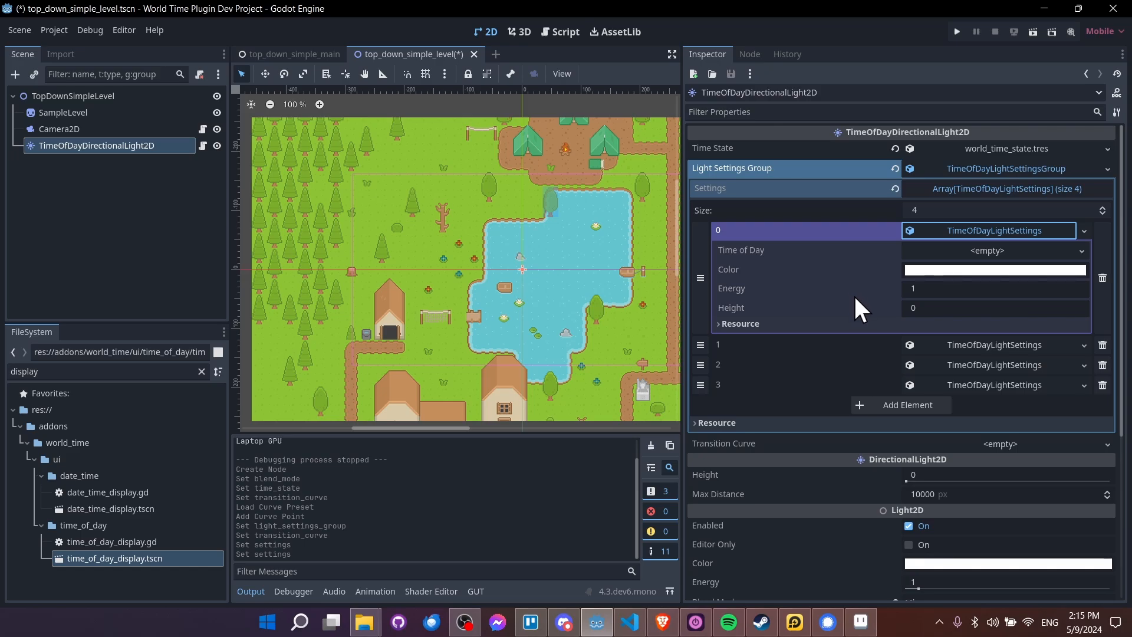
{"action": "left_click", "coordinate": [1085, 252]}
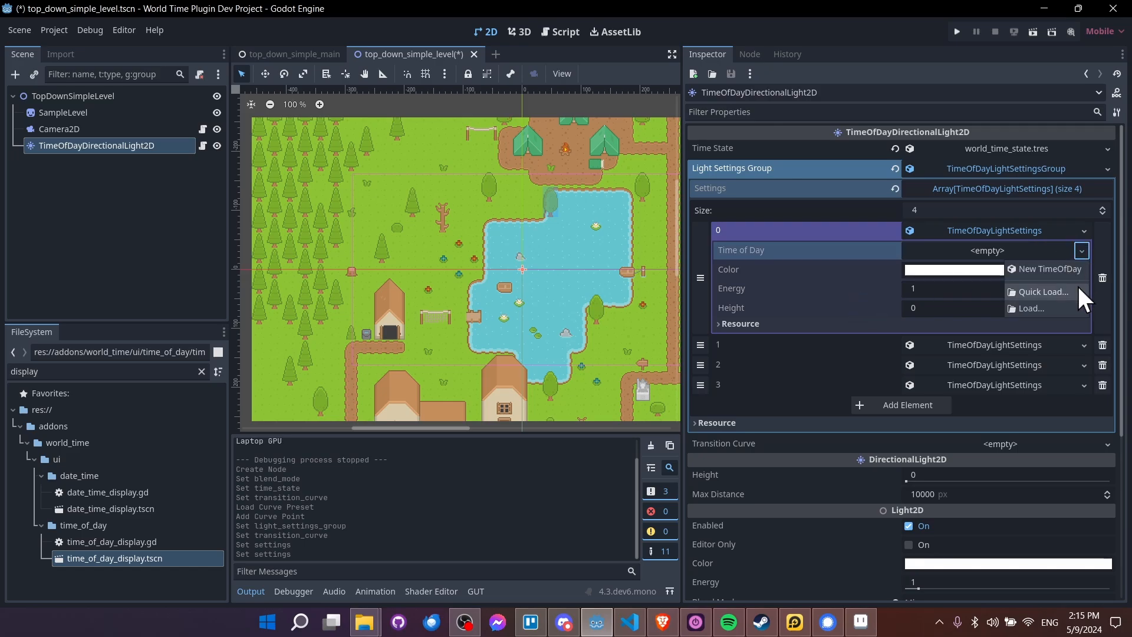
{"action": "left_click", "coordinate": [1077, 290]}
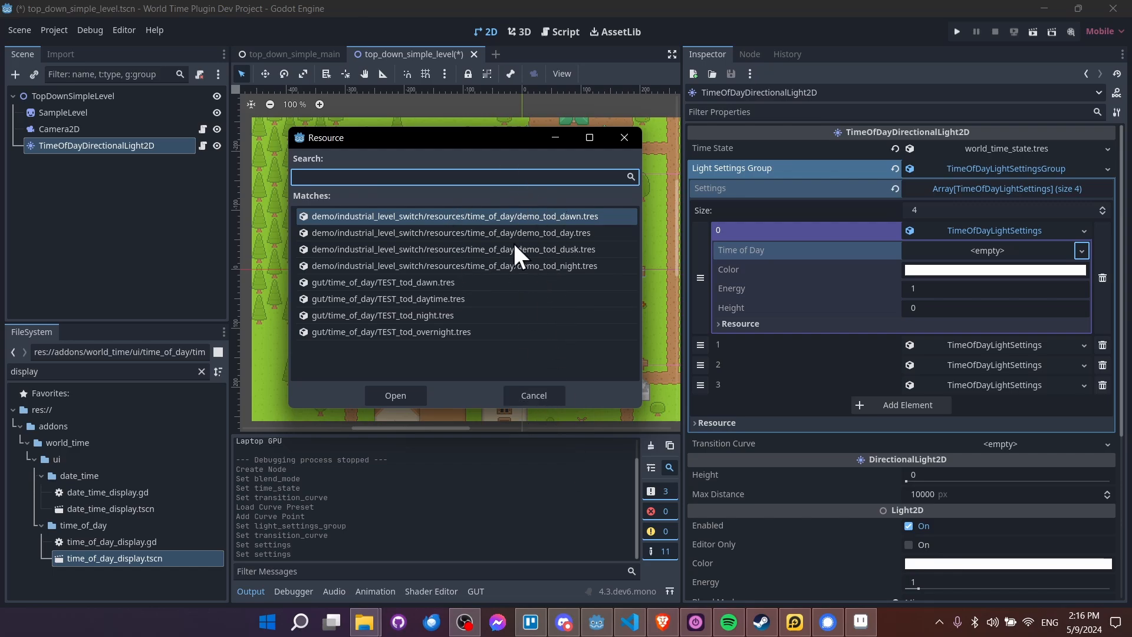
{"action": "left_click", "coordinate": [556, 395]}
{"action": "key", "text": "ctrl+s"}
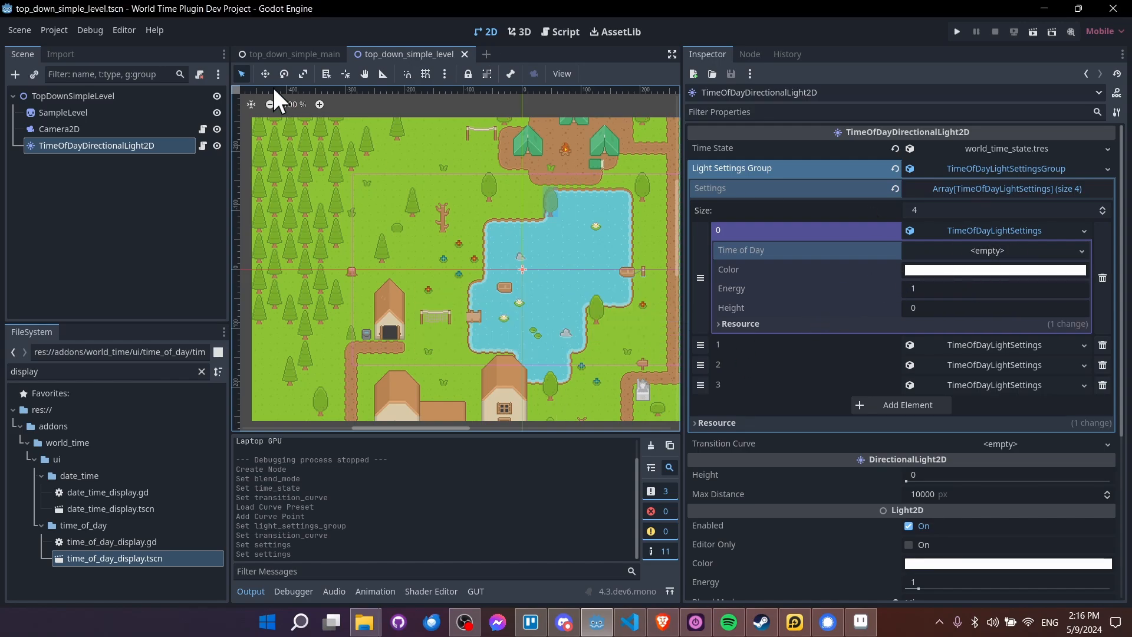
- Expand the Dawn entry of the DayNightCycleSystem's Times of Day set in the top_down_simple_main scene
{"action": "left_click", "coordinate": [262, 53]}
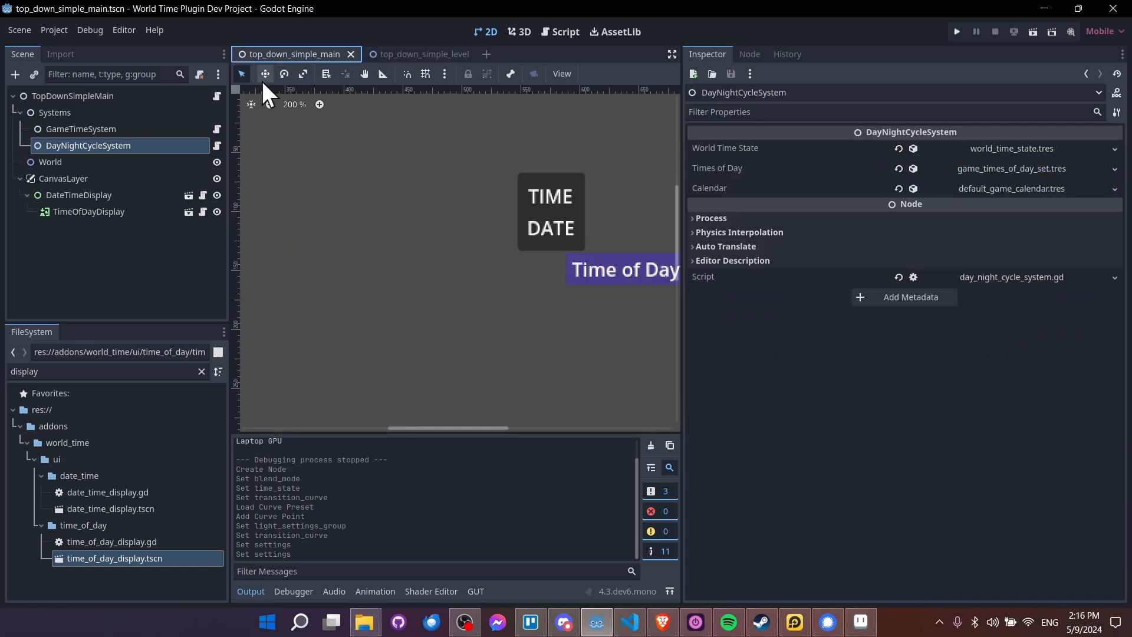
{"action": "left_click", "coordinate": [938, 168]}
{"action": "left_click", "coordinate": [989, 228]}
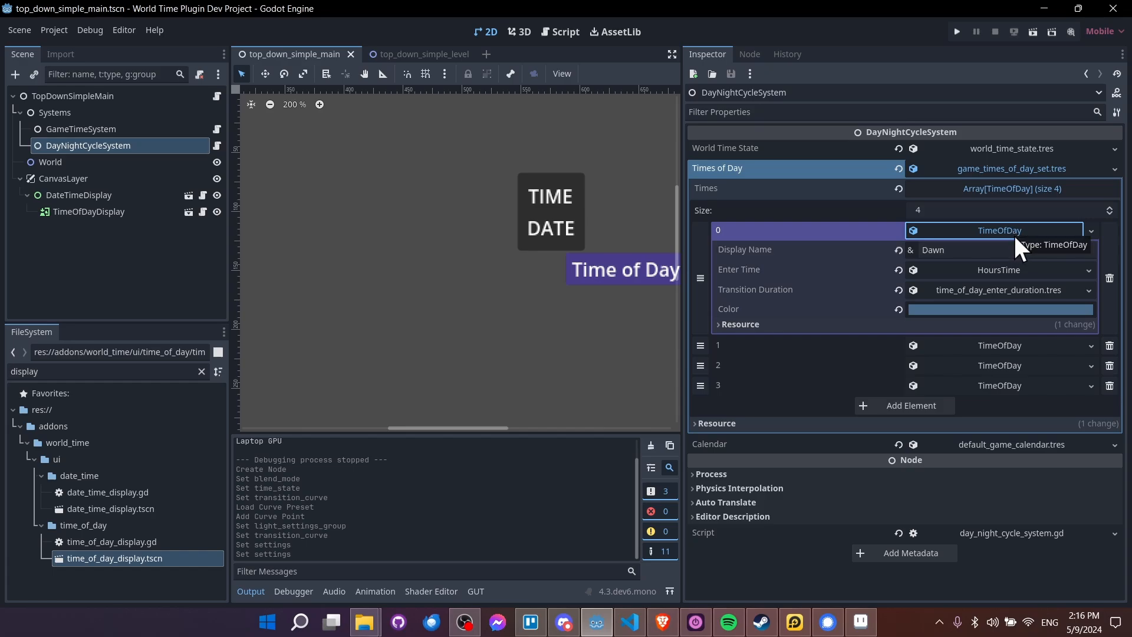
- Try to save the Dawn TimeOfDay as its own resource file
{"action": "right_click", "coordinate": [1015, 234]}
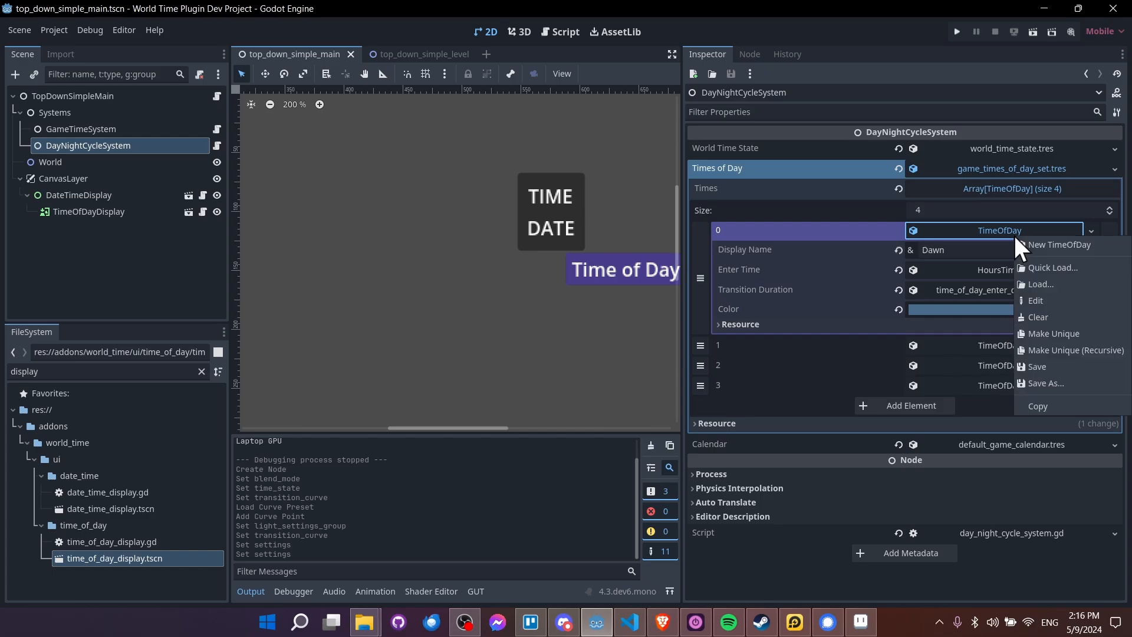
{"action": "left_click", "coordinate": [1092, 384]}
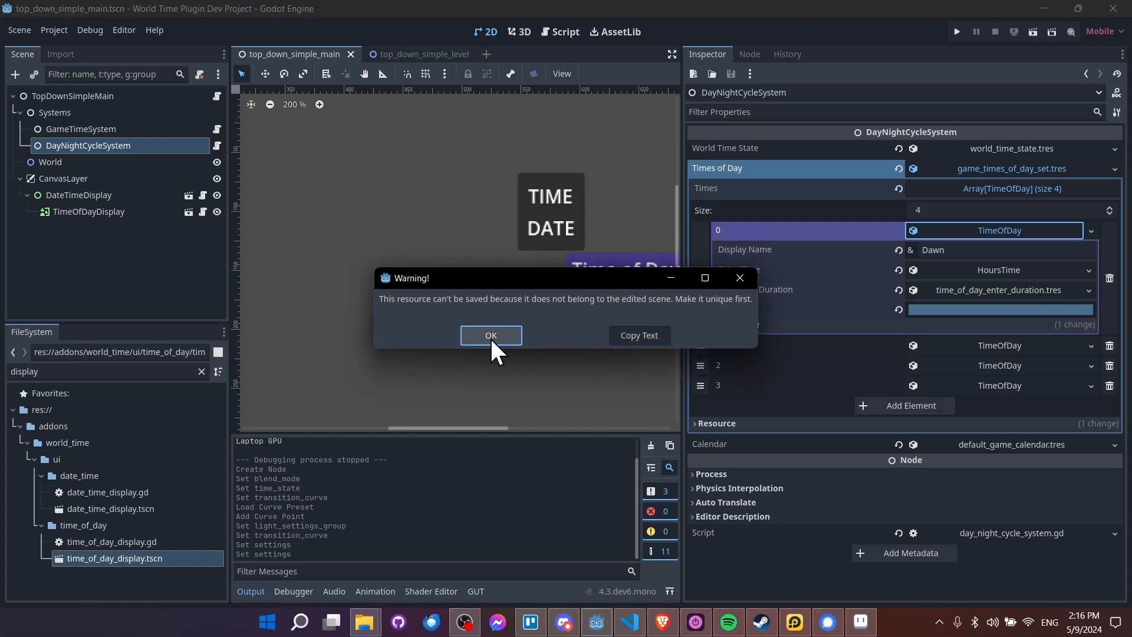
{"action": "left_click", "coordinate": [748, 278]}
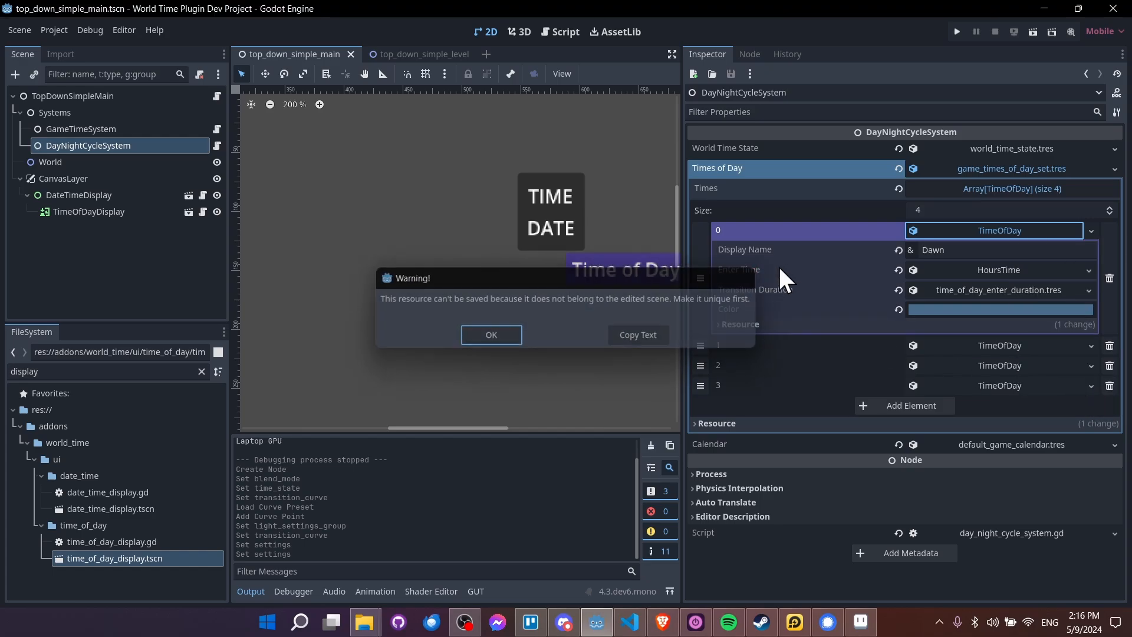
- Make the Dawn TimeOfDay unique and start saving it into a new times_of_day folder in top_down_simple/settings
{"action": "right_click", "coordinate": [971, 229]}
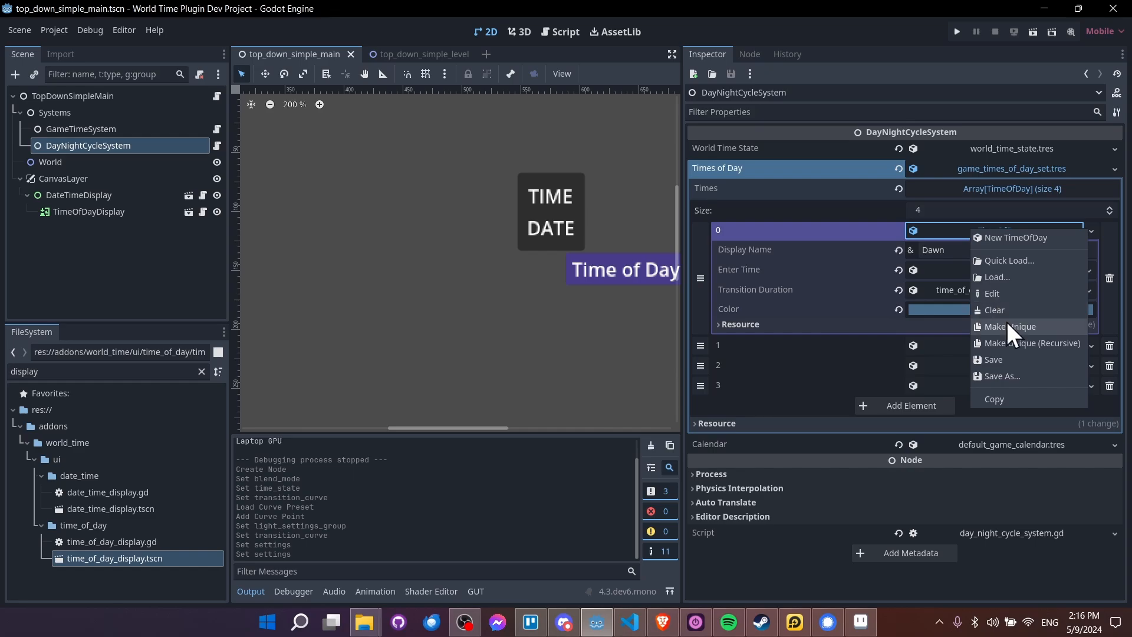
{"action": "left_click", "coordinate": [1006, 322]}
{"action": "right_click", "coordinate": [992, 230]}
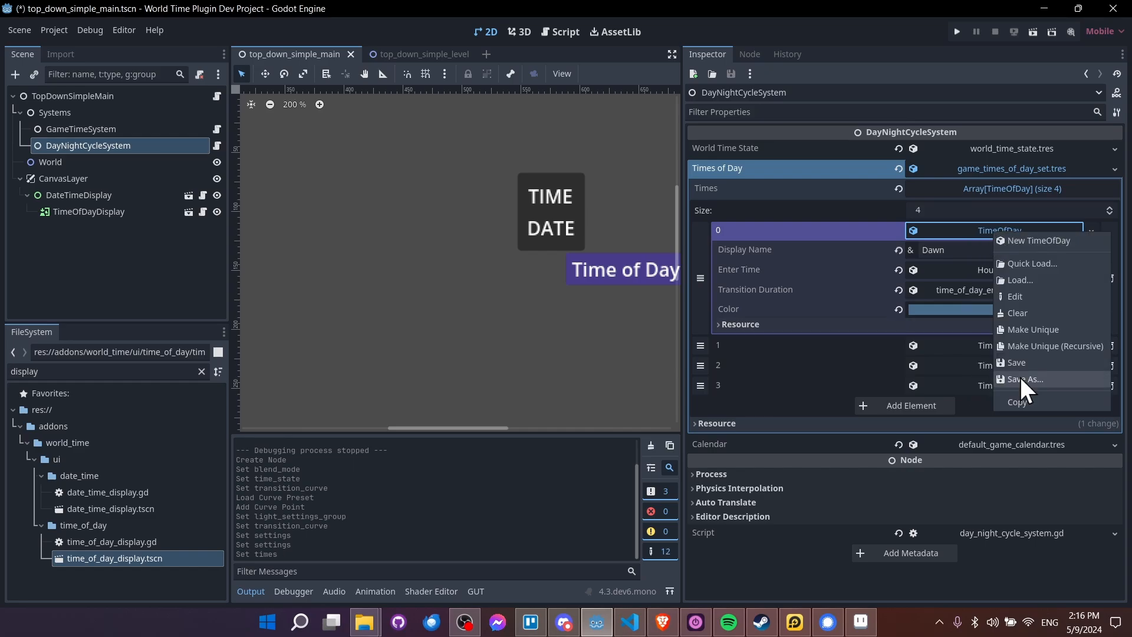
{"action": "left_click", "coordinate": [1020, 378]}
{"action": "left_click", "coordinate": [866, 123]}
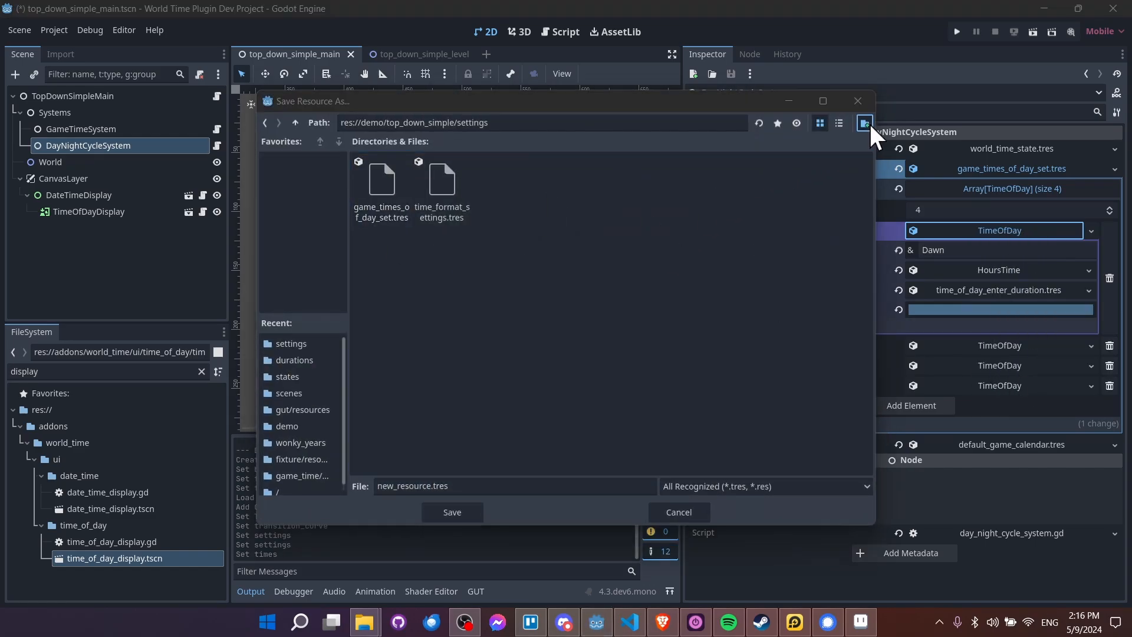
{"action": "type", "text": "times_"}
{"action": "key", "text": "BackSpace"}
{"action": "type", "text": "s_of_day"}
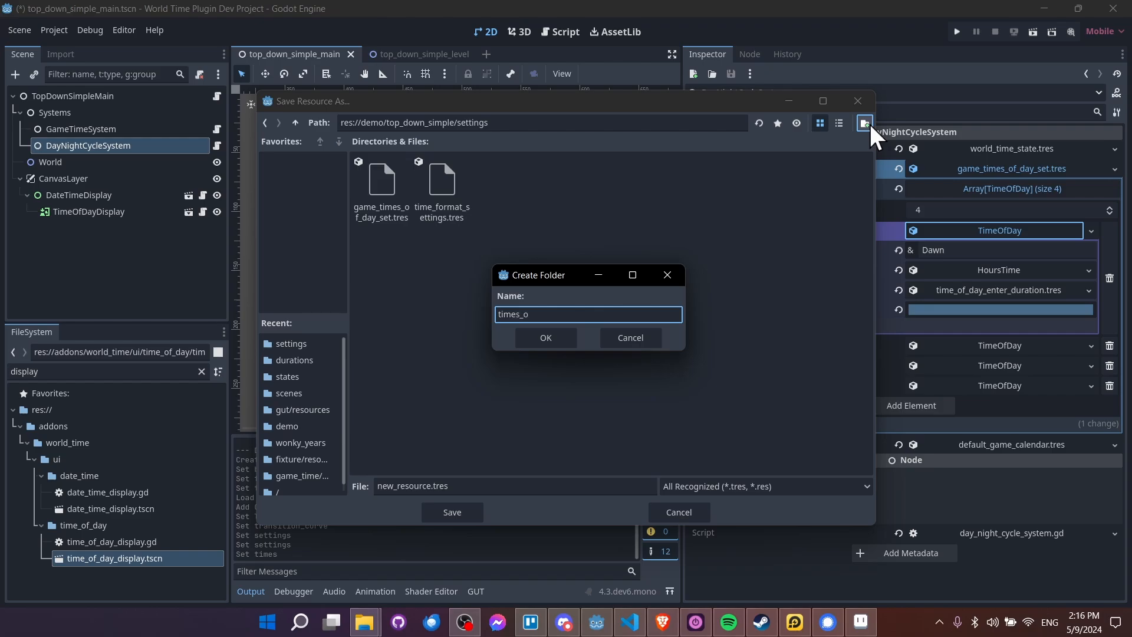
{"action": "left_click", "coordinate": [546, 337]}
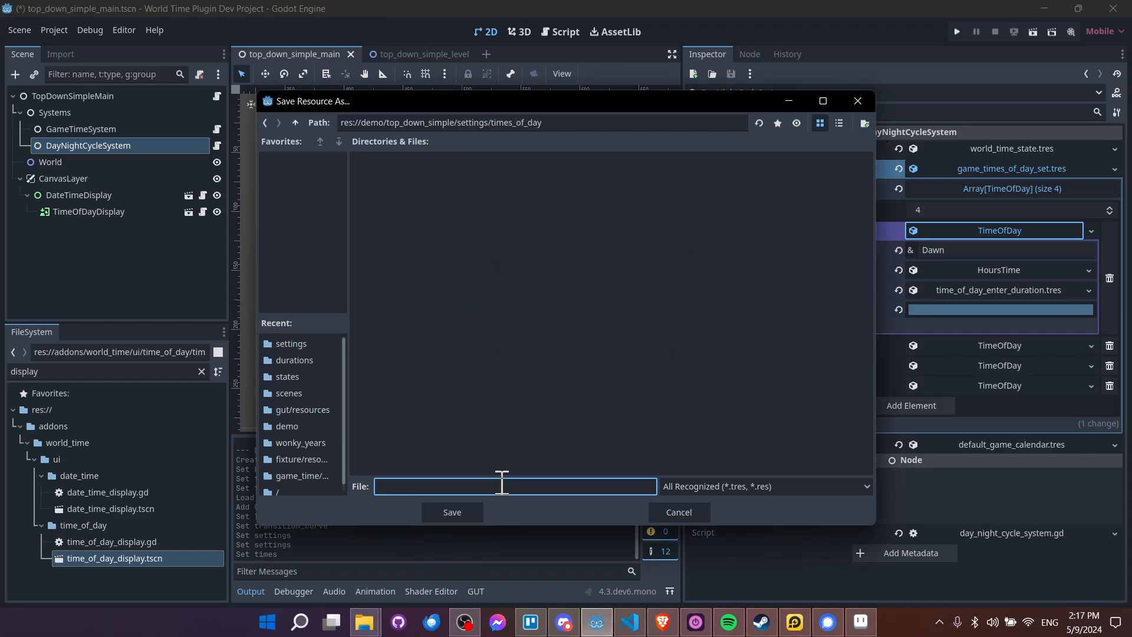
- Save the Dawn TimeOfDay resource under the file name simple_dawn_tod in the times_of_day folder
{"action": "type", "text": "simple_dawn_tod"}
{"action": "left_click_drag", "start_coordinate": [431, 486], "coordinate": [458, 486]}
{"action": "left_click", "coordinate": [458, 486]}
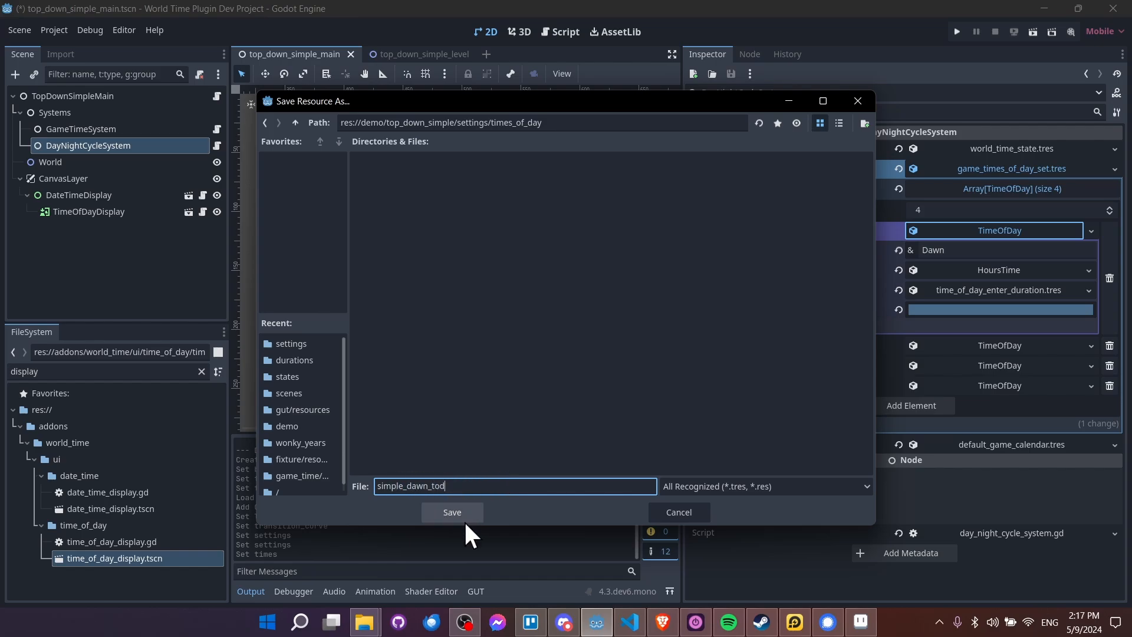
{"action": "left_click", "coordinate": [472, 511]}
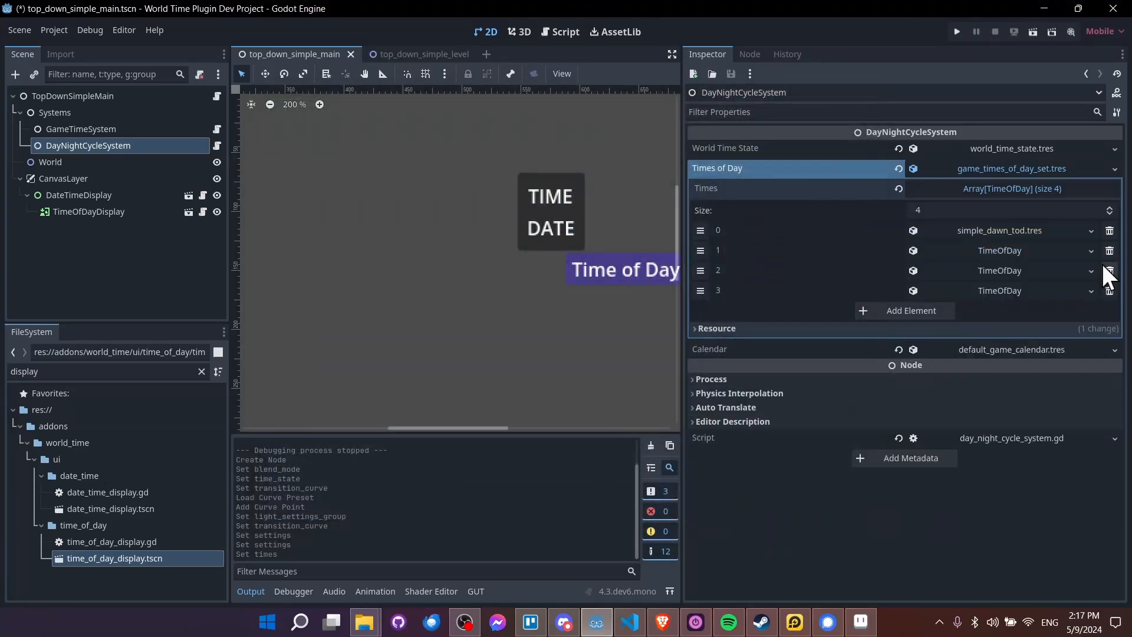
- Try to save the TimeOfDay in element 1 of the Times array as its own resource file
{"action": "right_click", "coordinate": [1008, 258]}
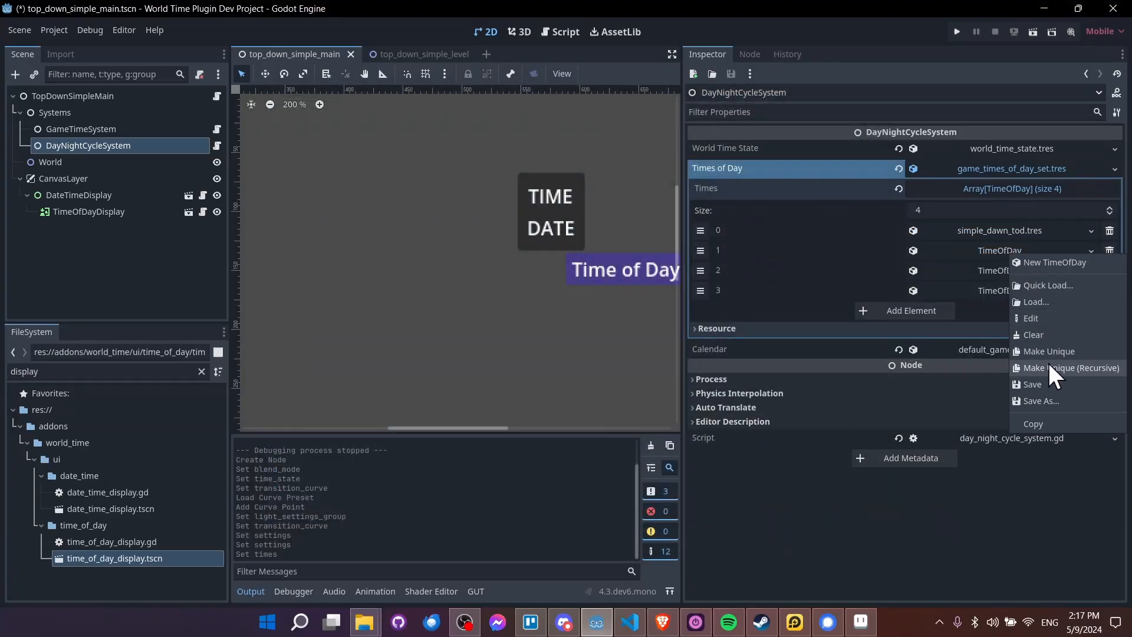
{"action": "left_click", "coordinate": [1070, 405]}
{"action": "key", "text": "Return"}
- Make the TimeOfDay resources in elements 1, 2 and 3 of the Times array unique
{"action": "right_click", "coordinate": [968, 250]}
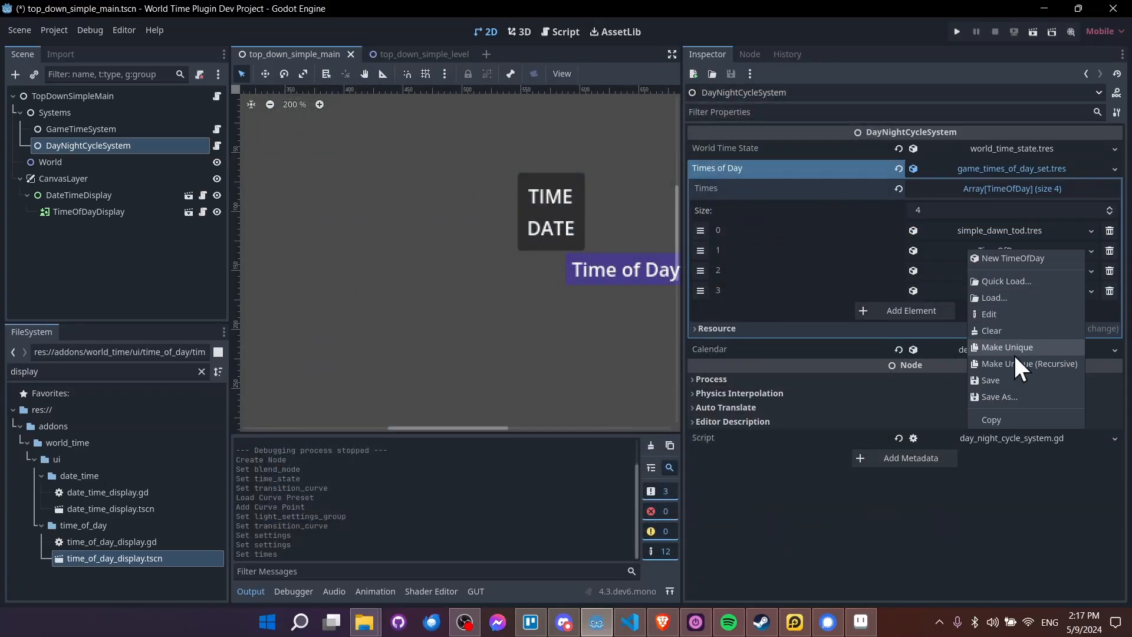
{"action": "left_click", "coordinate": [1014, 349]}
{"action": "right_click", "coordinate": [998, 271]}
{"action": "left_click", "coordinate": [1028, 368]}
{"action": "right_click", "coordinate": [1013, 290]}
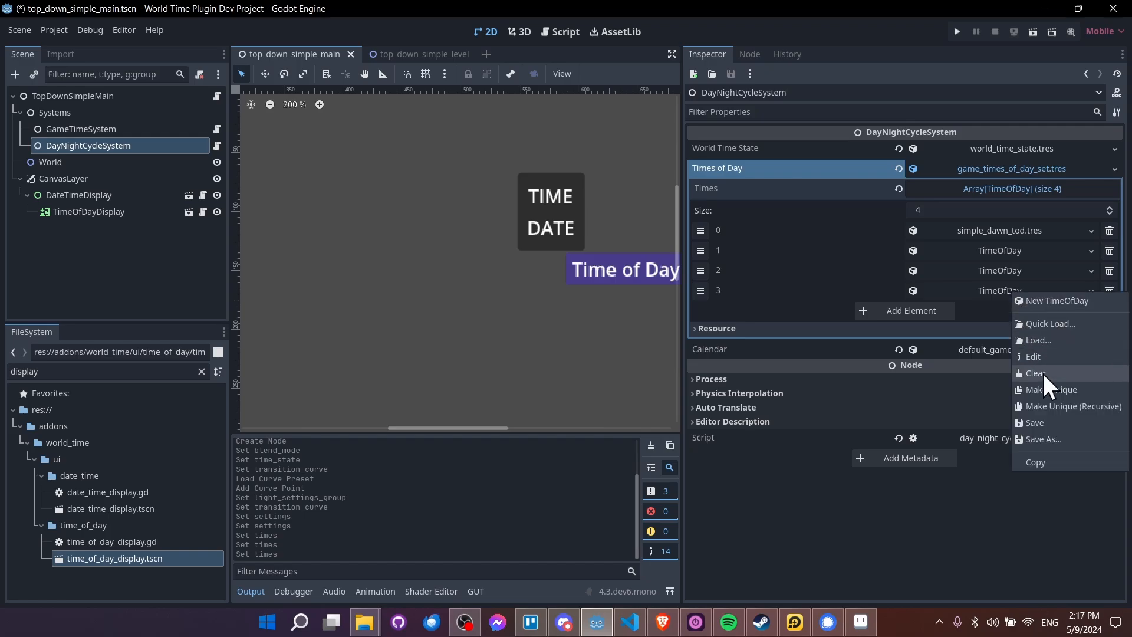
{"action": "left_click", "coordinate": [1034, 388]}
- Save the TimeOfDay in element 1 of the Times array as simple_daytime_tod in the times_of_day folder
{"action": "right_click", "coordinate": [1008, 247]}
{"action": "left_click", "coordinate": [1048, 394]}
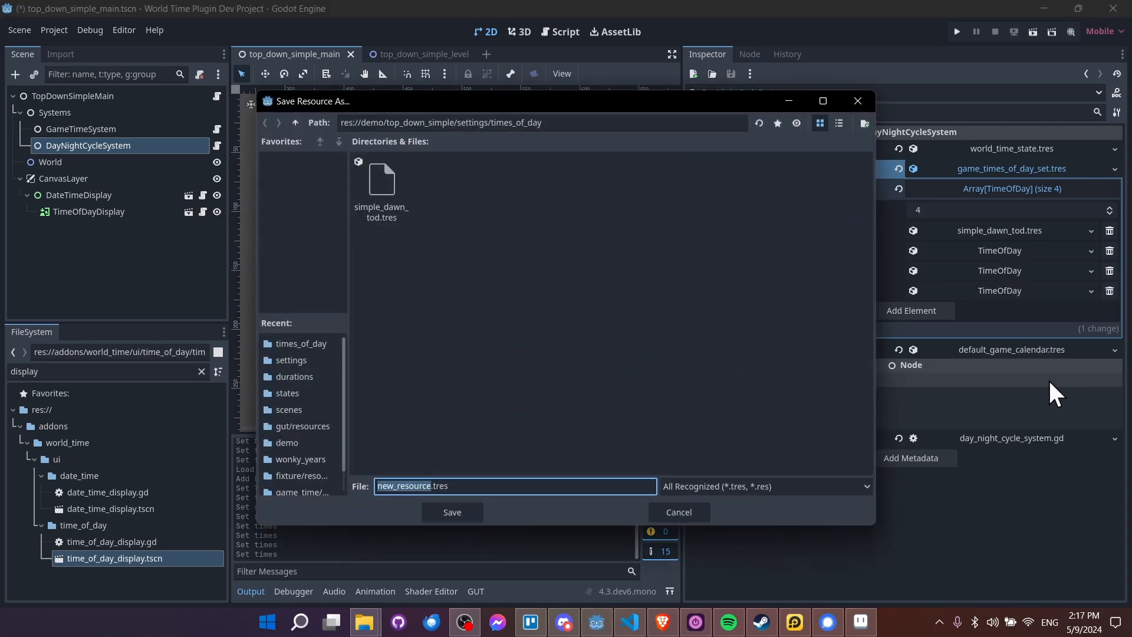
{"action": "type", "text": "simple_daytime"}
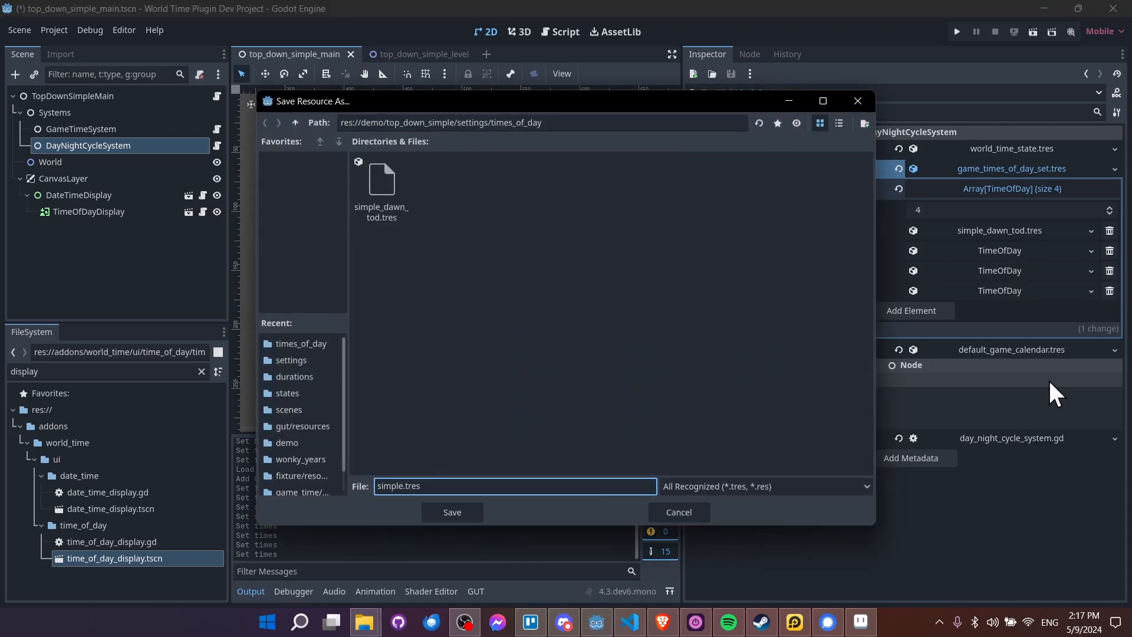
{"action": "type", "text": "od"}
{"action": "key", "text": "Return"}
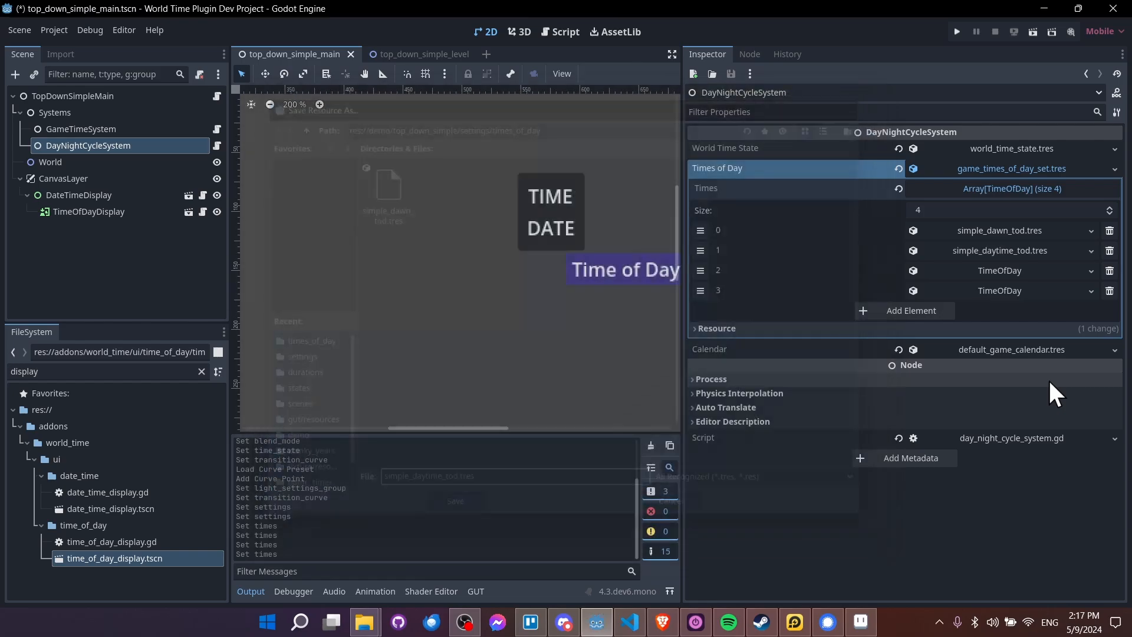
- Save the TimeOfDay in element 2 of the Times array as simple_dusk_tod in the times_of_day folder
{"action": "right_click", "coordinate": [1010, 268]}
{"action": "left_click", "coordinate": [1064, 412]}
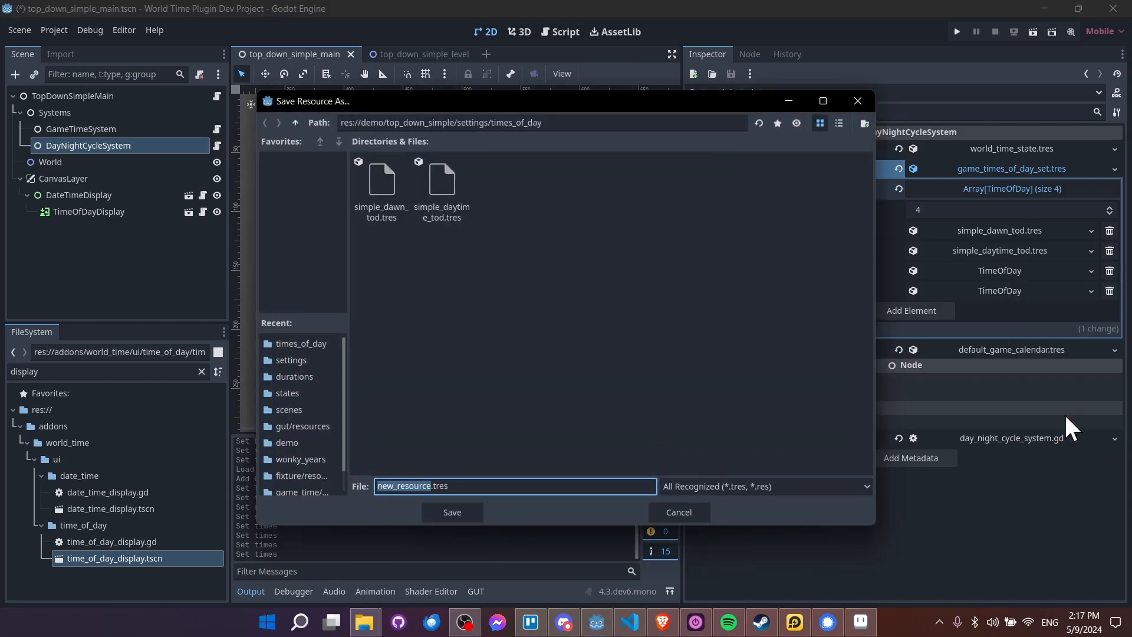
{"action": "type", "text": "simple_dusk_"}
{"action": "type", "text": "tod"}
{"action": "key", "text": "Return"}
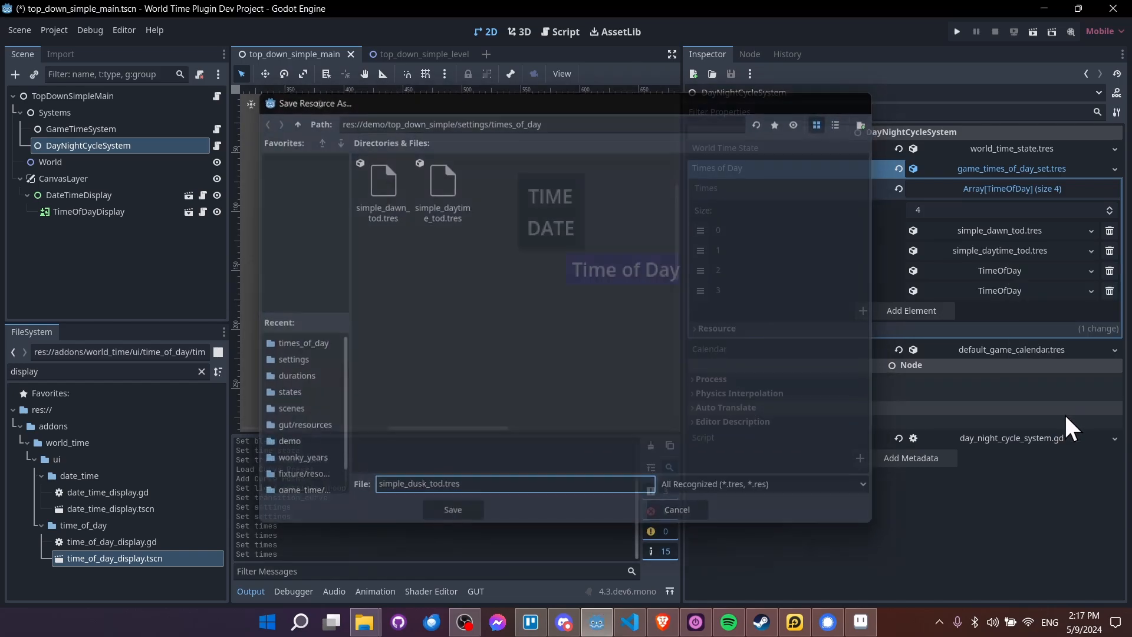
- Save the TimeOfDay in element 3 as simple_night_tod in the times_of_day folder and save the main scene
{"action": "right_click", "coordinate": [1001, 288]}
{"action": "left_click", "coordinate": [1033, 436]}
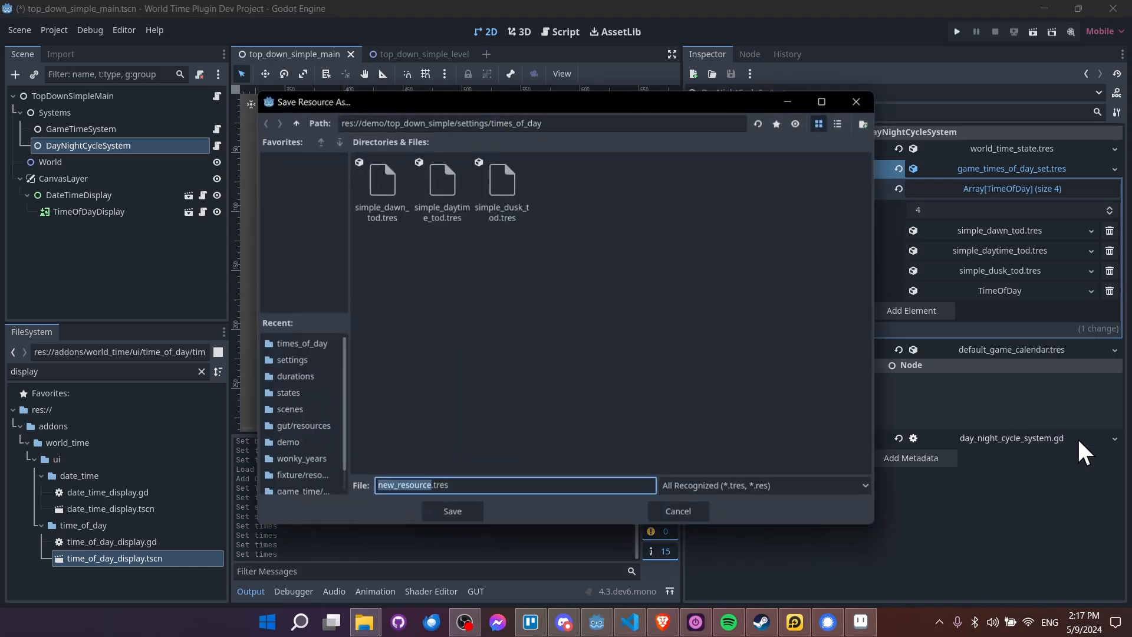
{"action": "type", "text": "simple_"}
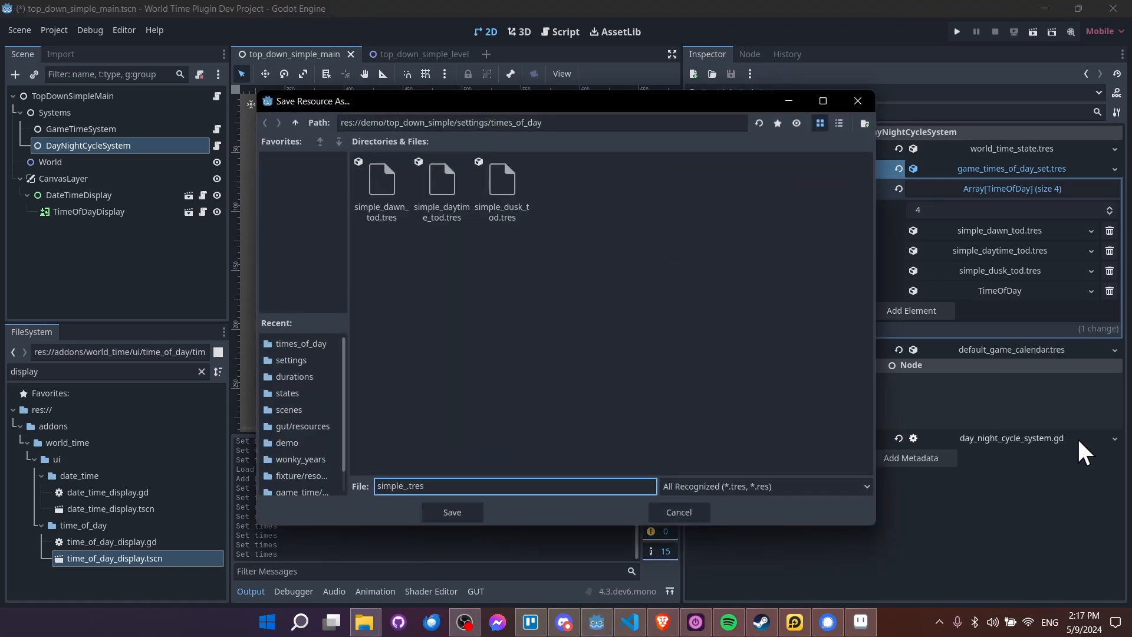
{"action": "type", "text": "night_tod"}
{"action": "key", "text": "Return"}
{"action": "key", "text": "ctrl+s"}
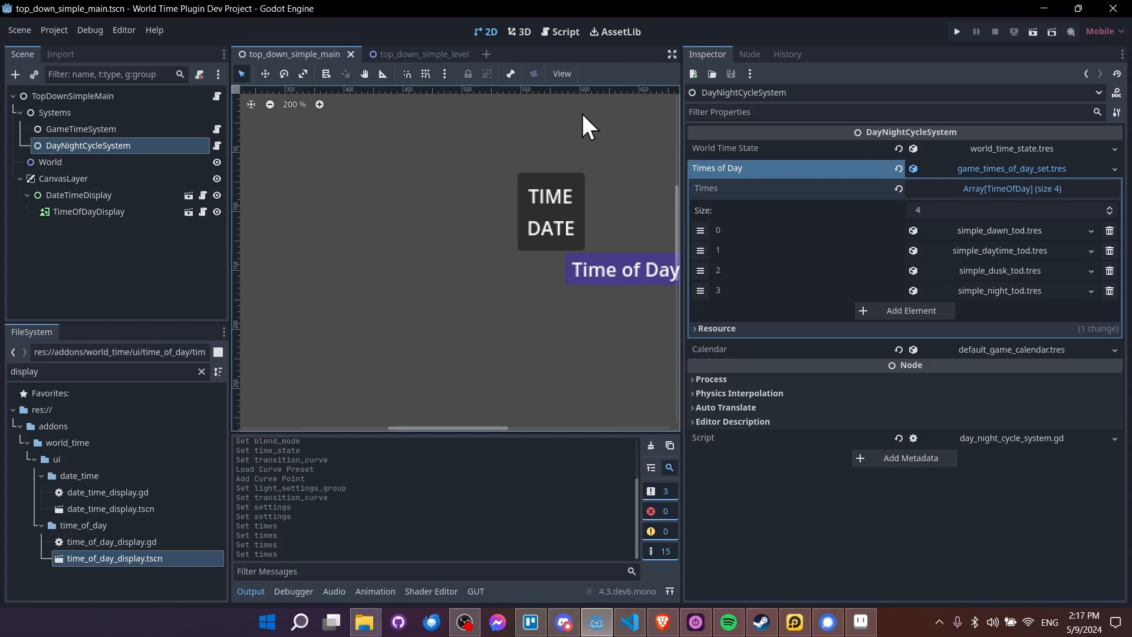
- In the top_down_simple_level scene, assign simple_dawn_tod.tres as the Time of Day of light settings element 0
{"action": "left_click", "coordinate": [426, 55]}
{"action": "left_click", "coordinate": [937, 233]}
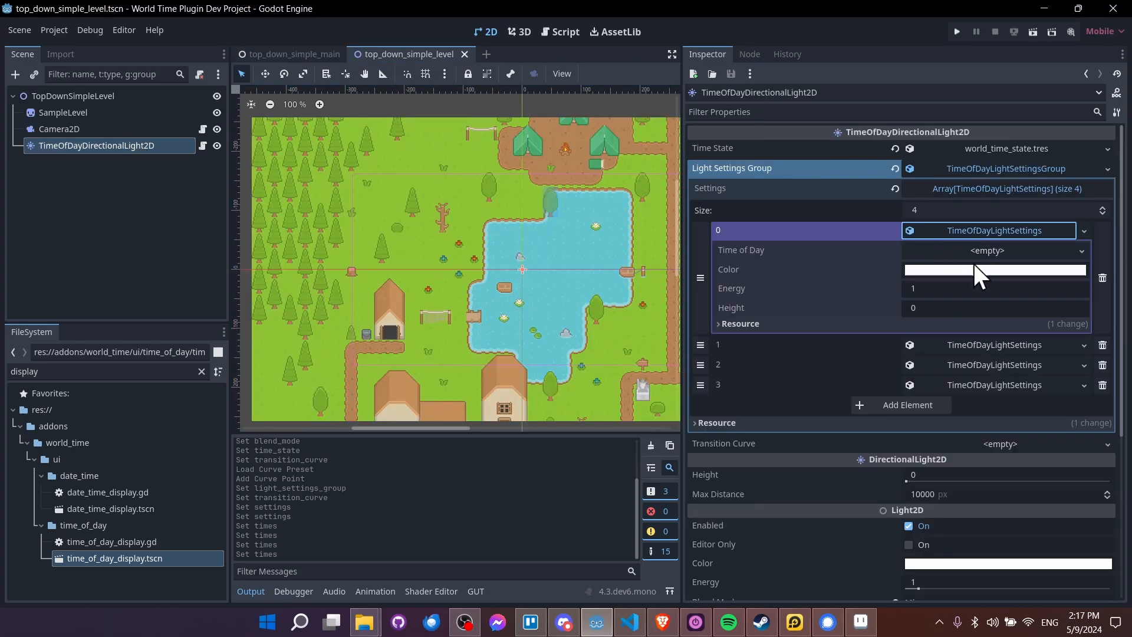
{"action": "left_click", "coordinate": [1081, 251]}
{"action": "left_click", "coordinate": [1079, 290]}
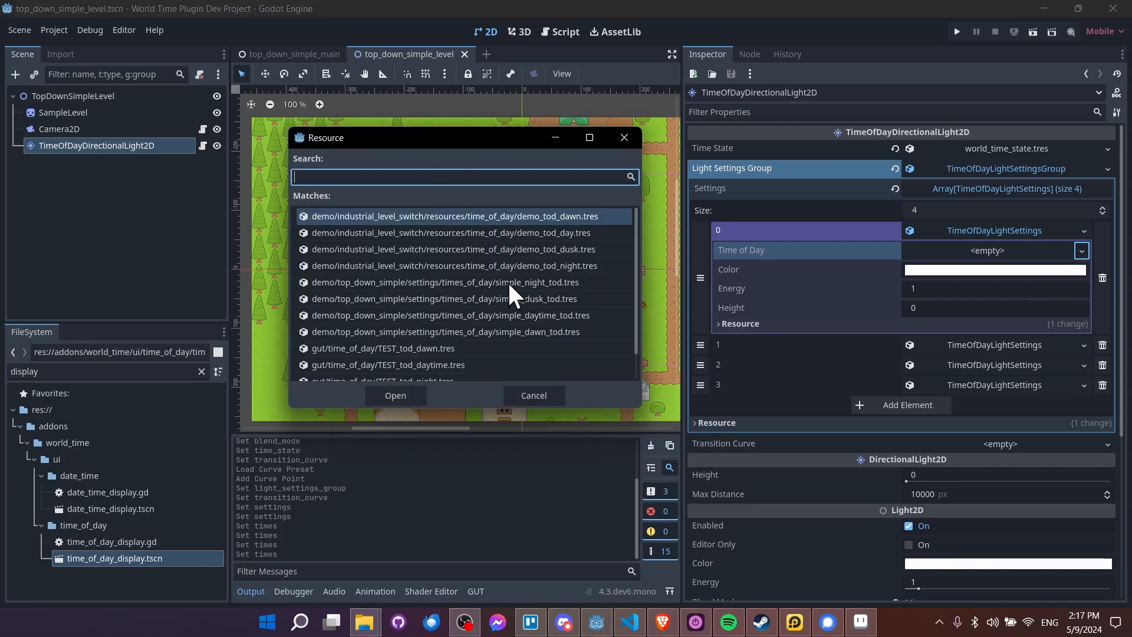
{"action": "type", "text": "simple"}
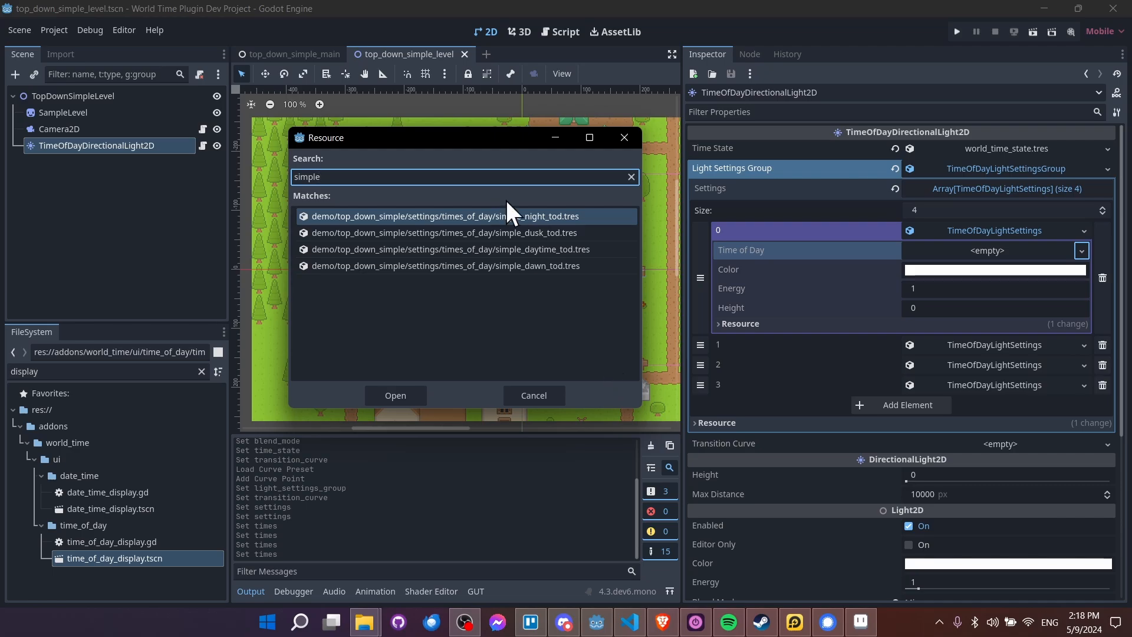
{"action": "double_click", "coordinate": [588, 263]}
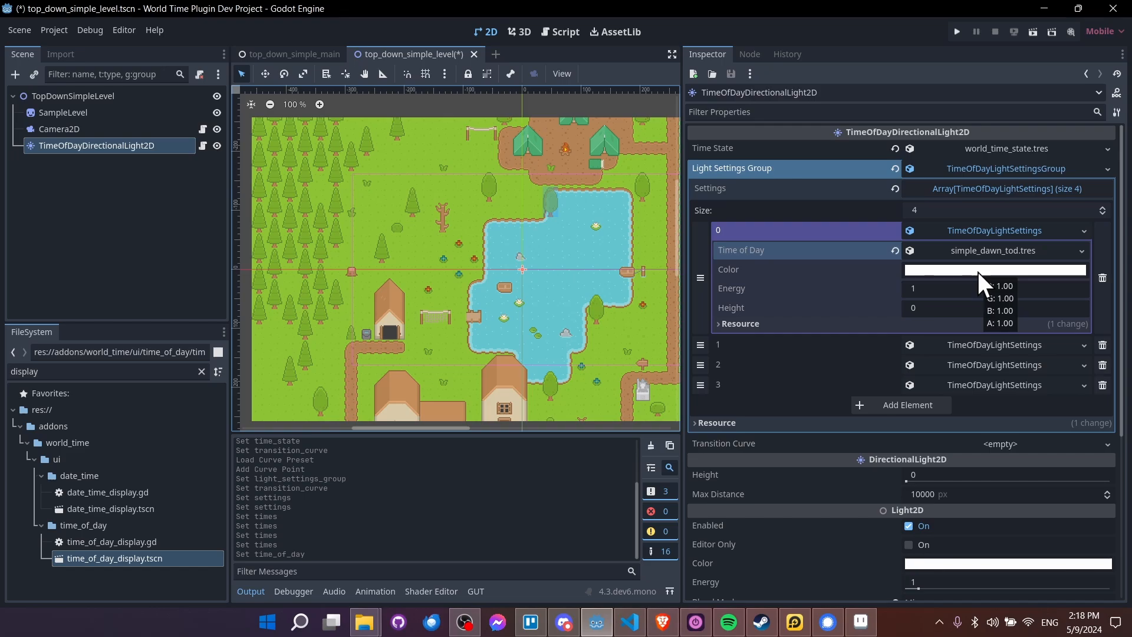
- Set the dawn light settings to a light blue colour (bff0ff) and an energy of 0.85
{"action": "left_click", "coordinate": [977, 271]}
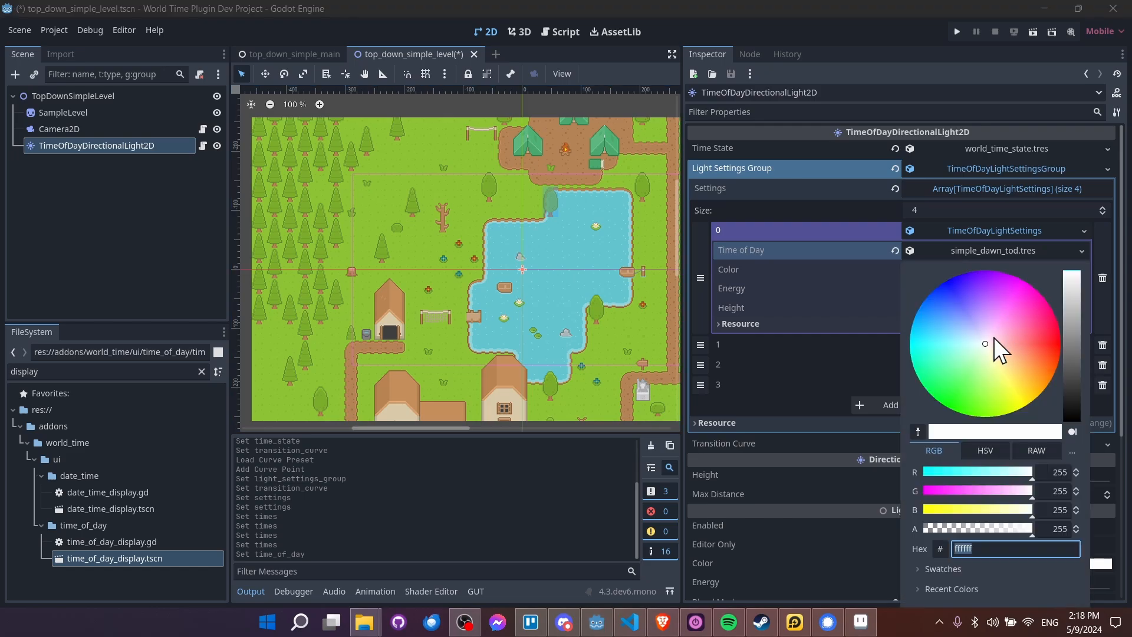
{"action": "left_click", "coordinate": [967, 339]}
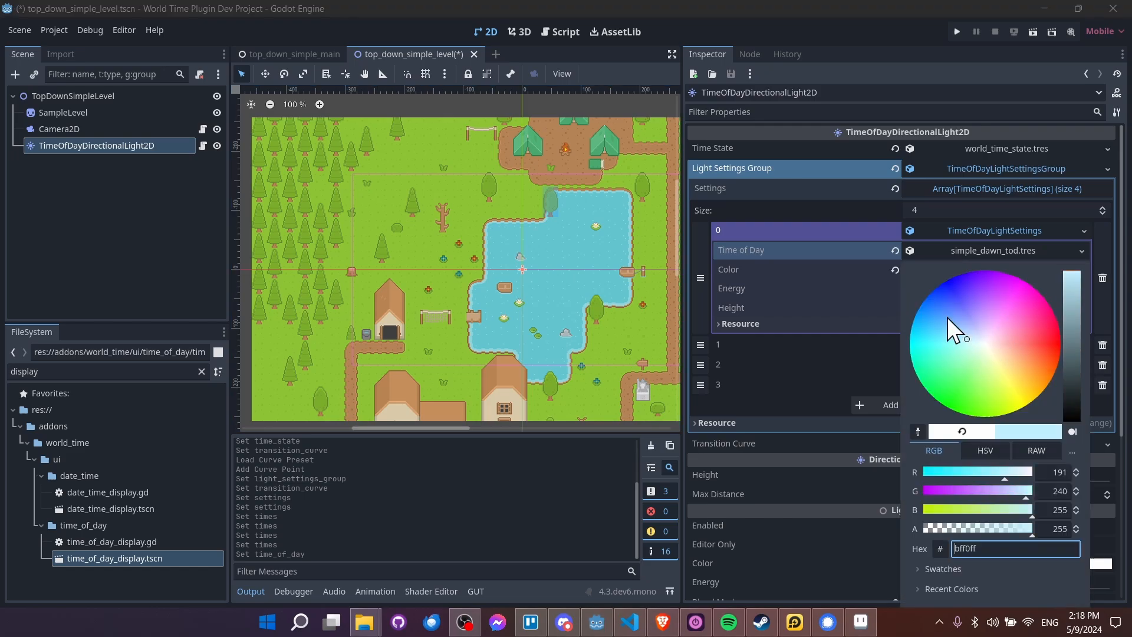
{"action": "left_click", "coordinate": [949, 245]}
{"action": "left_click", "coordinate": [989, 288]}
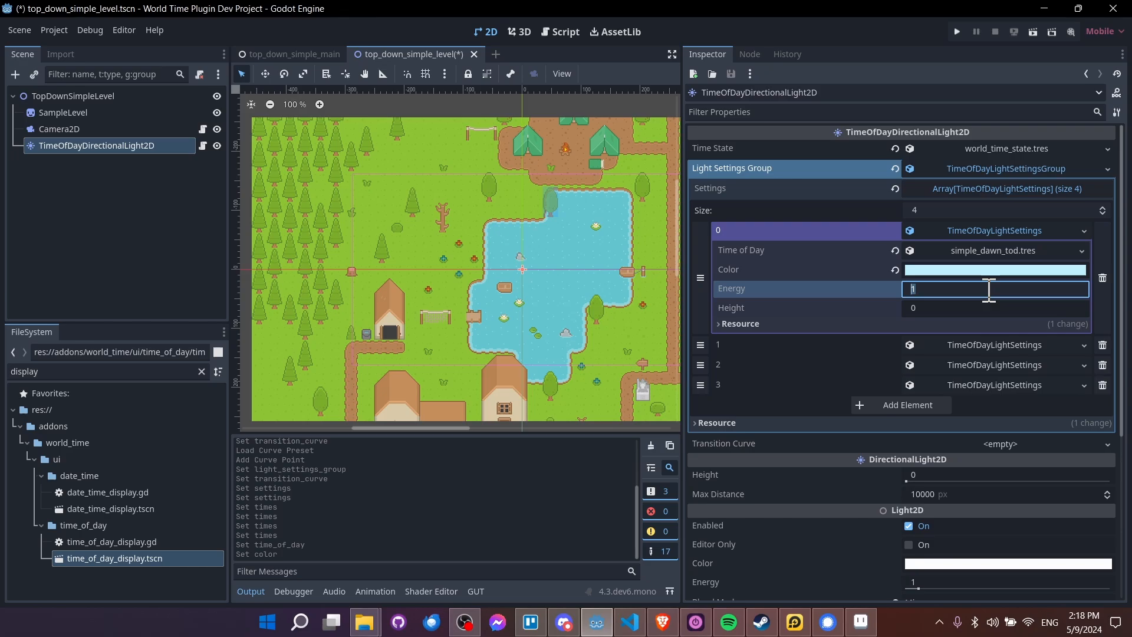
{"action": "type", "text": "0.85"}
{"action": "key", "text": "Return"}
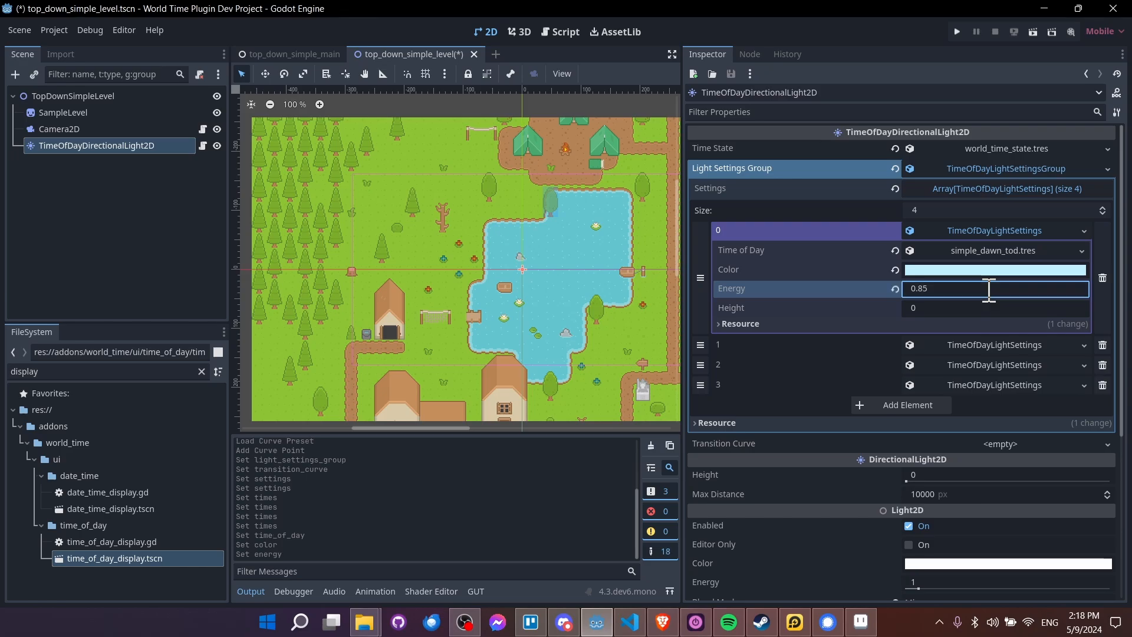
- Assign simple_daytime_tod.tres as the Time of Day of light settings element 1
{"action": "left_click", "coordinate": [1019, 343]}
{"action": "left_click", "coordinate": [1082, 365]}
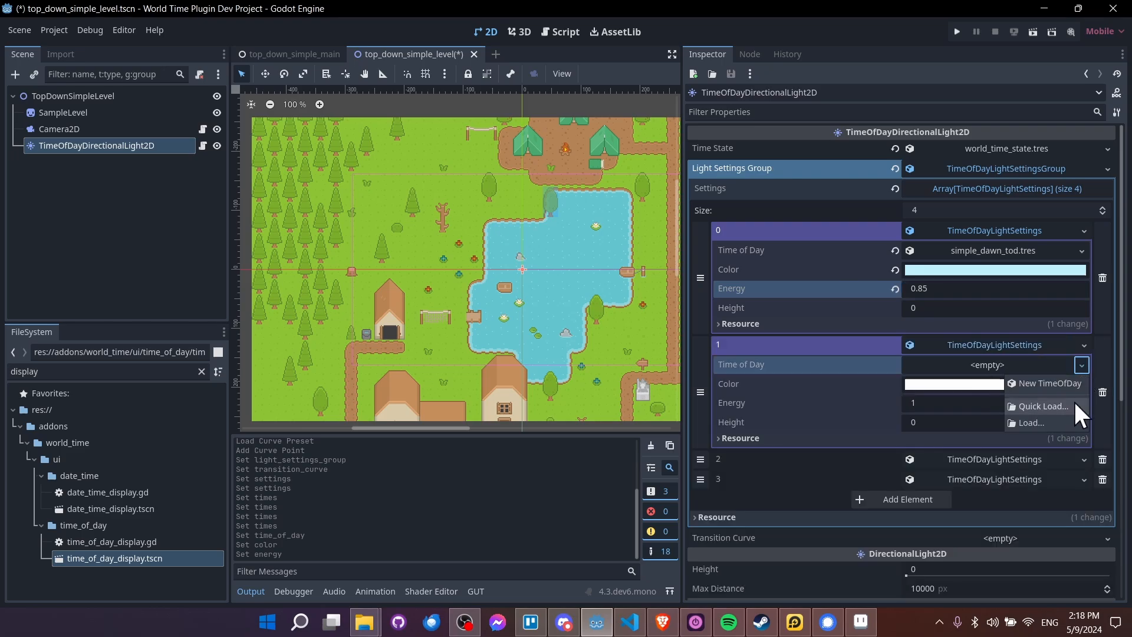
{"action": "left_click", "coordinate": [1070, 404]}
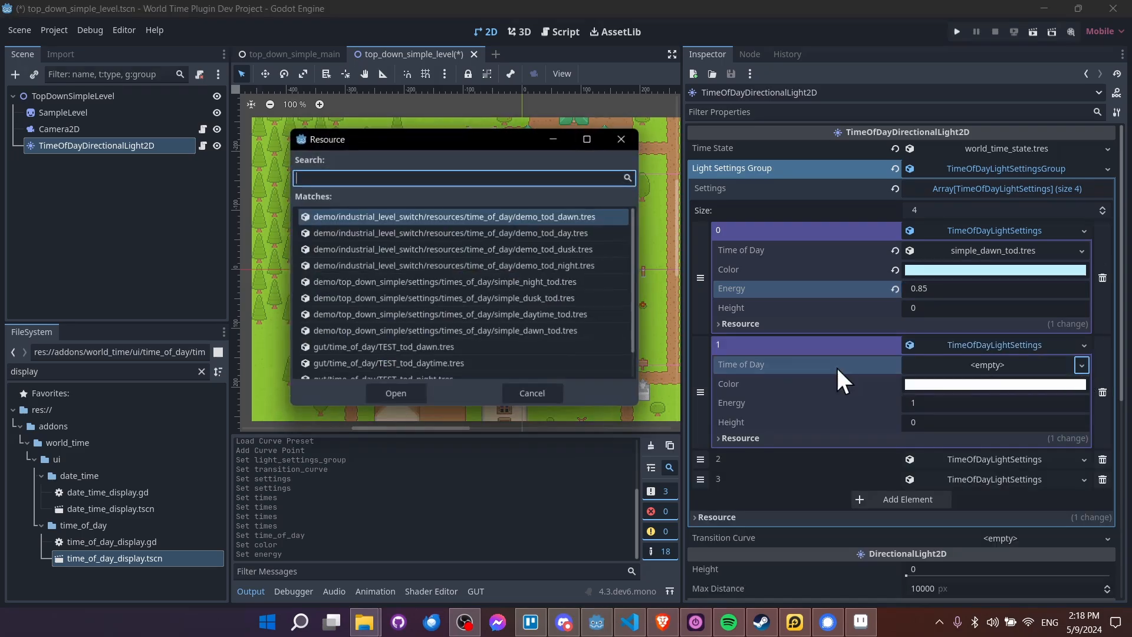
{"action": "double_click", "coordinate": [567, 317]}
{"action": "scroll", "coordinate": [983, 396], "scroll_direction": "down", "scroll_amount": 2}
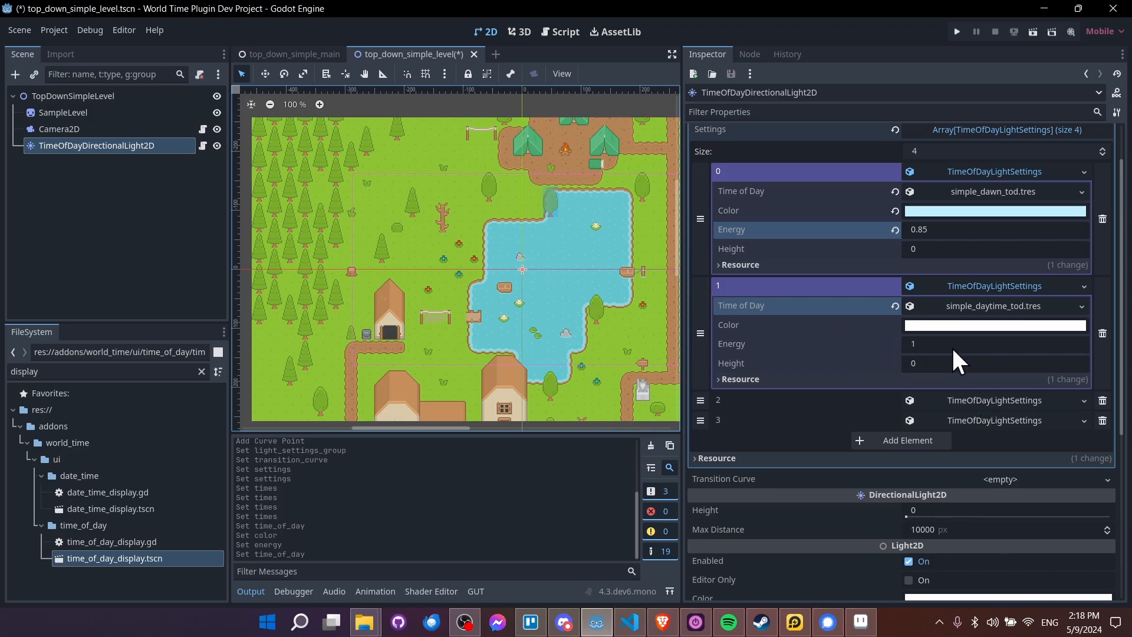
{"action": "middle_click_drag", "start_coordinate": [554, 272], "coordinate": [551, 272]}
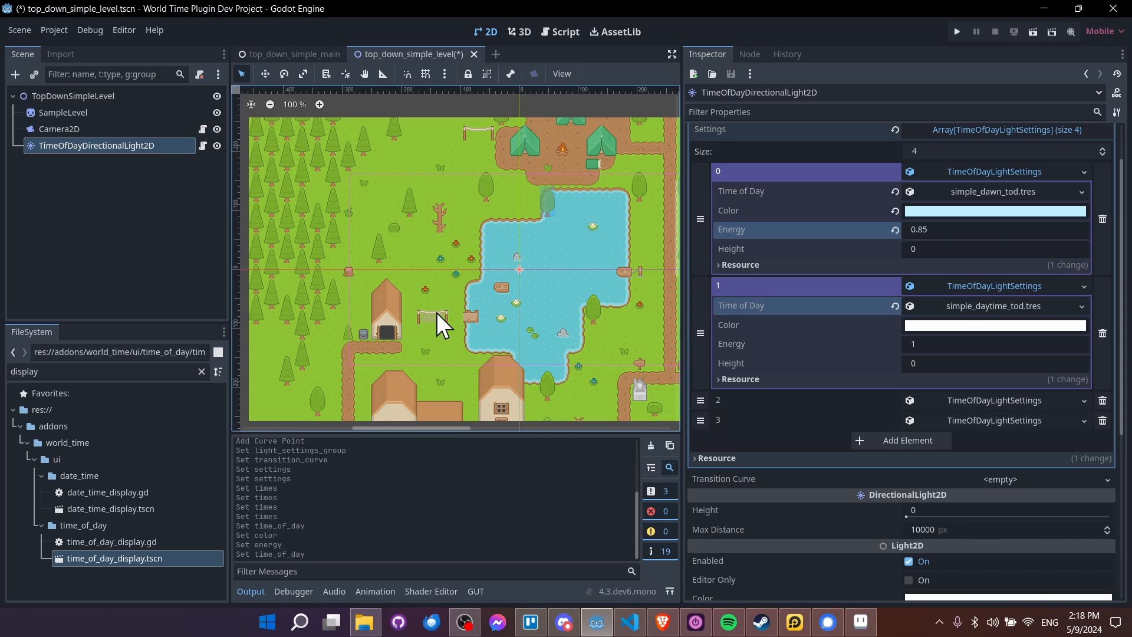
{"action": "middle_click_drag", "start_coordinate": [479, 229], "coordinate": [474, 214]}
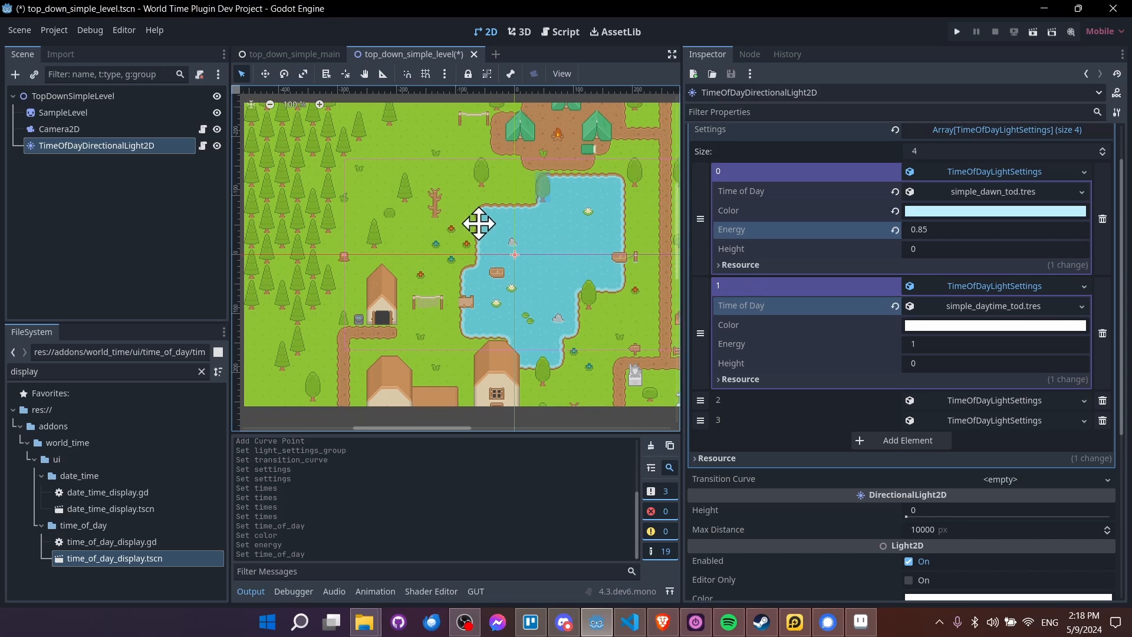
- Assign simple_dusk_tod.tres as the Time of Day of light settings element 2
{"action": "left_click", "coordinate": [982, 399]}
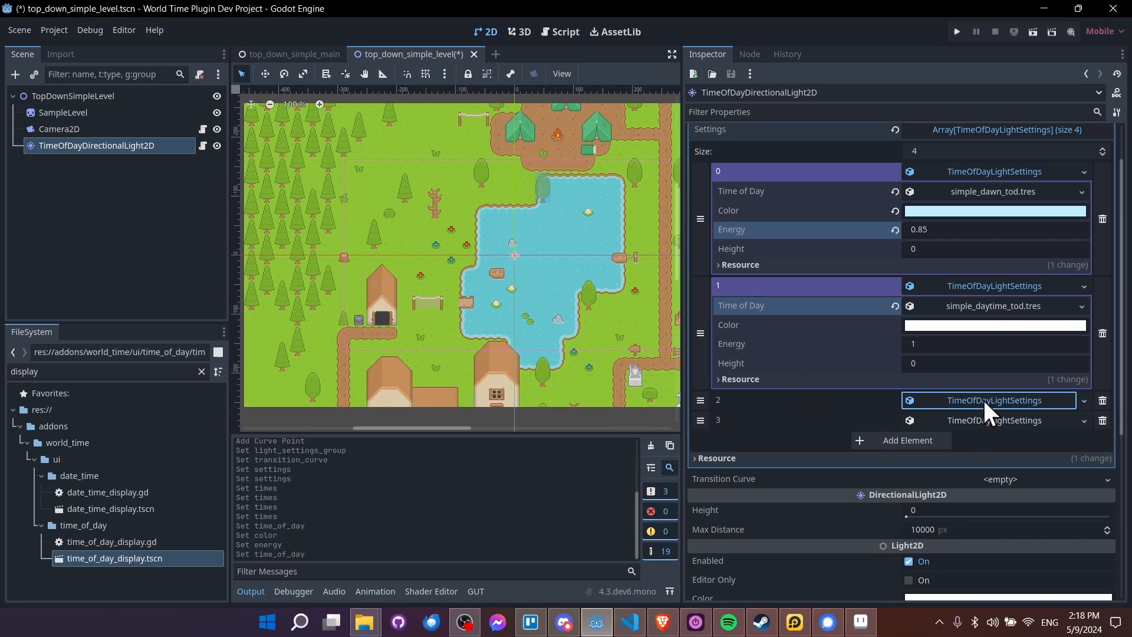
{"action": "left_click", "coordinate": [1084, 419]}
{"action": "left_click", "coordinate": [1049, 463]}
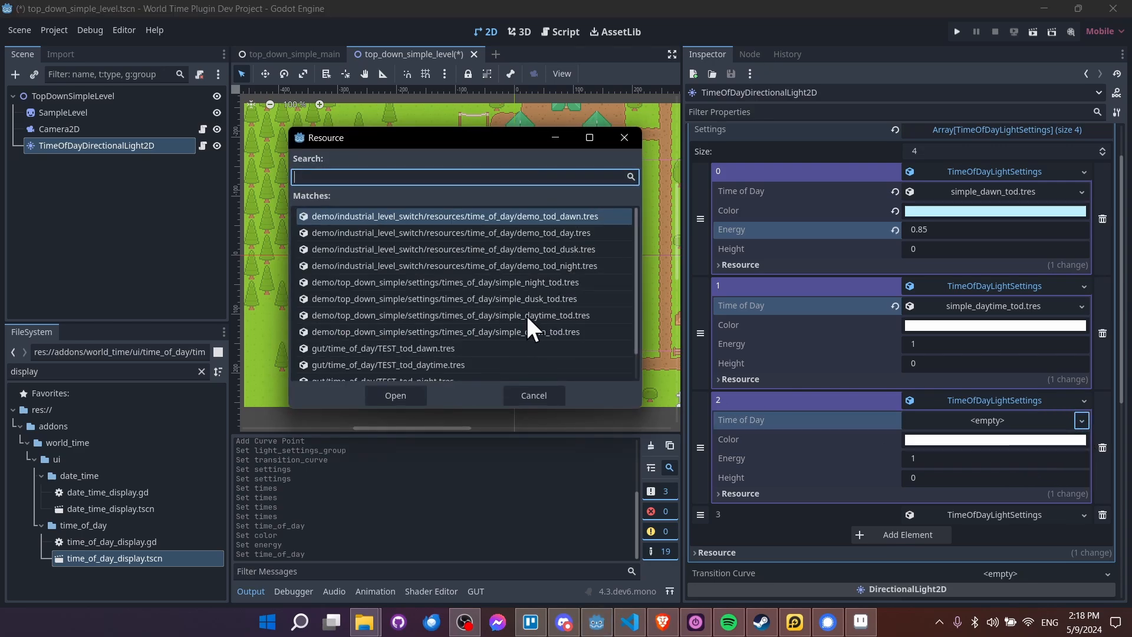
{"action": "double_click", "coordinate": [534, 297]}
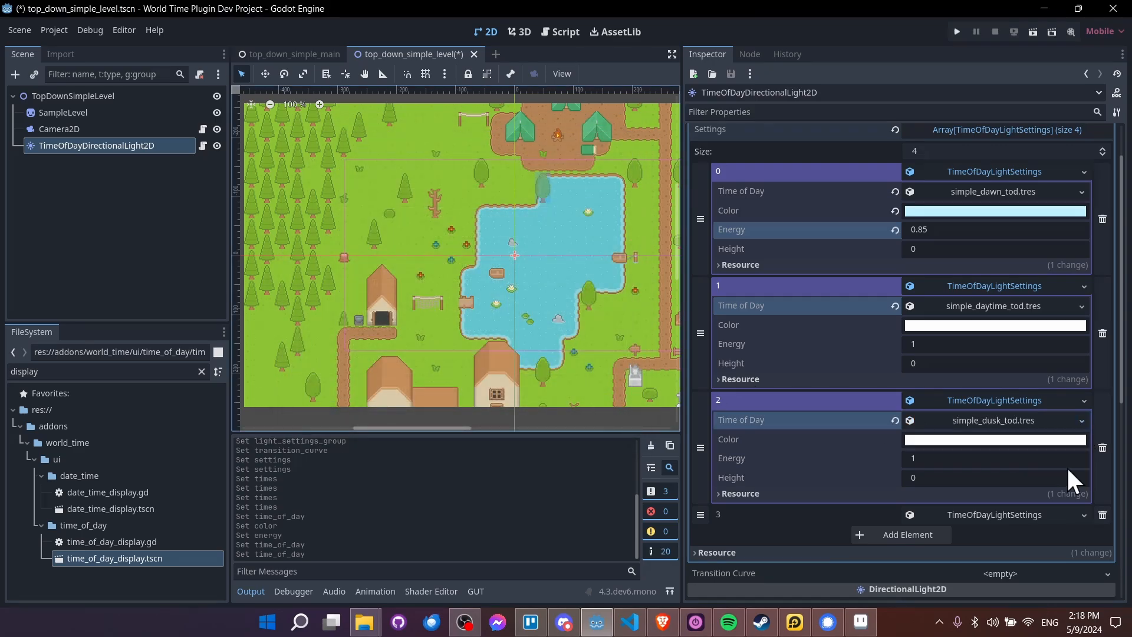
- Set the dusk light settings to a muted purple colour (aa8fdb) and an energy of 0.85
{"action": "left_click", "coordinate": [999, 440]}
{"action": "left_click", "coordinate": [977, 153]}
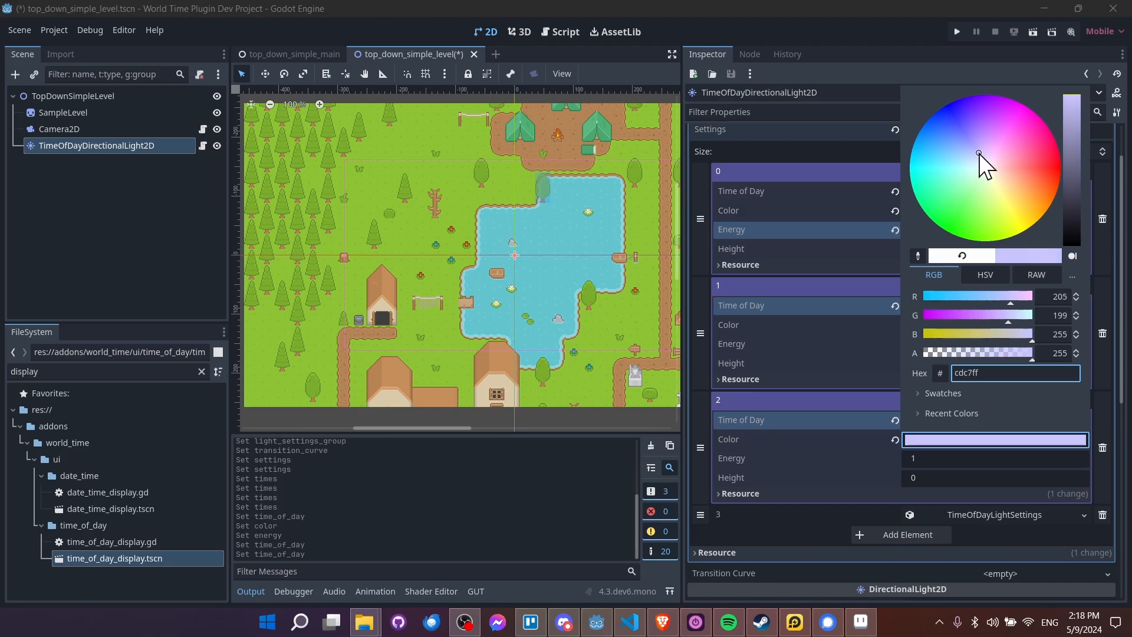
{"action": "left_click", "coordinate": [1074, 117]}
{"action": "left_click", "coordinate": [981, 143]}
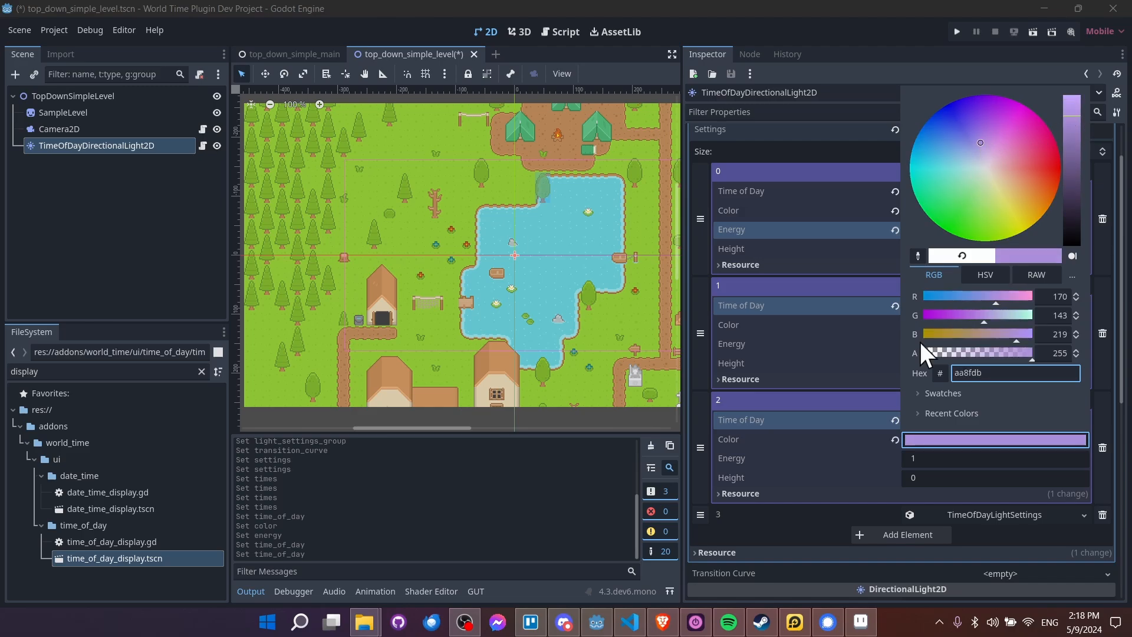
{"action": "left_click", "coordinate": [932, 456]}
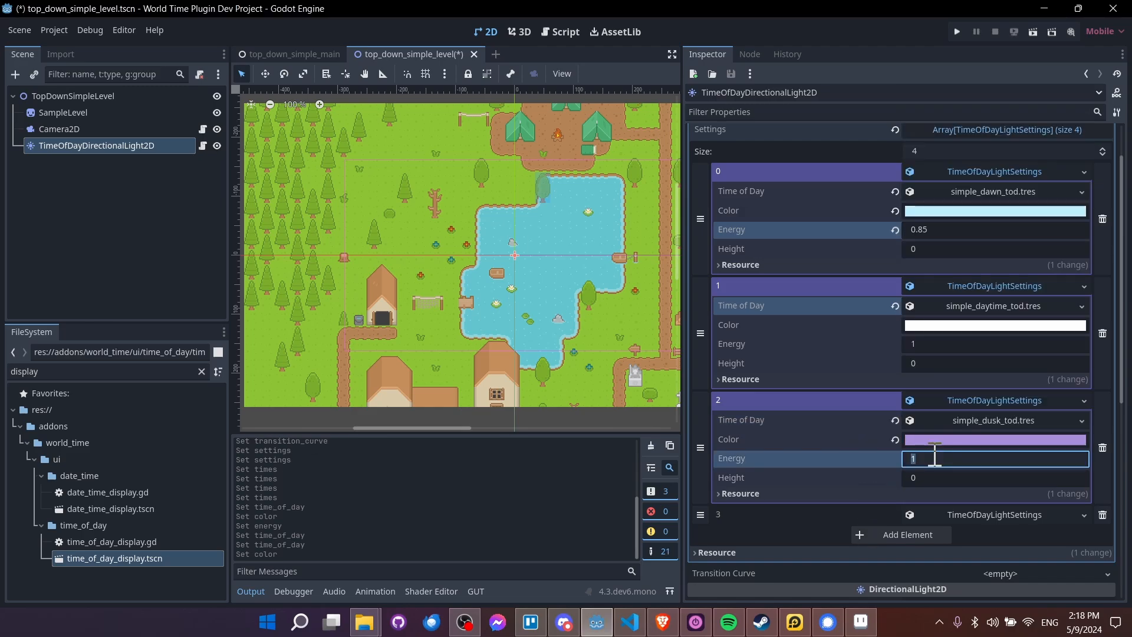
{"action": "type", "text": "0.85"}
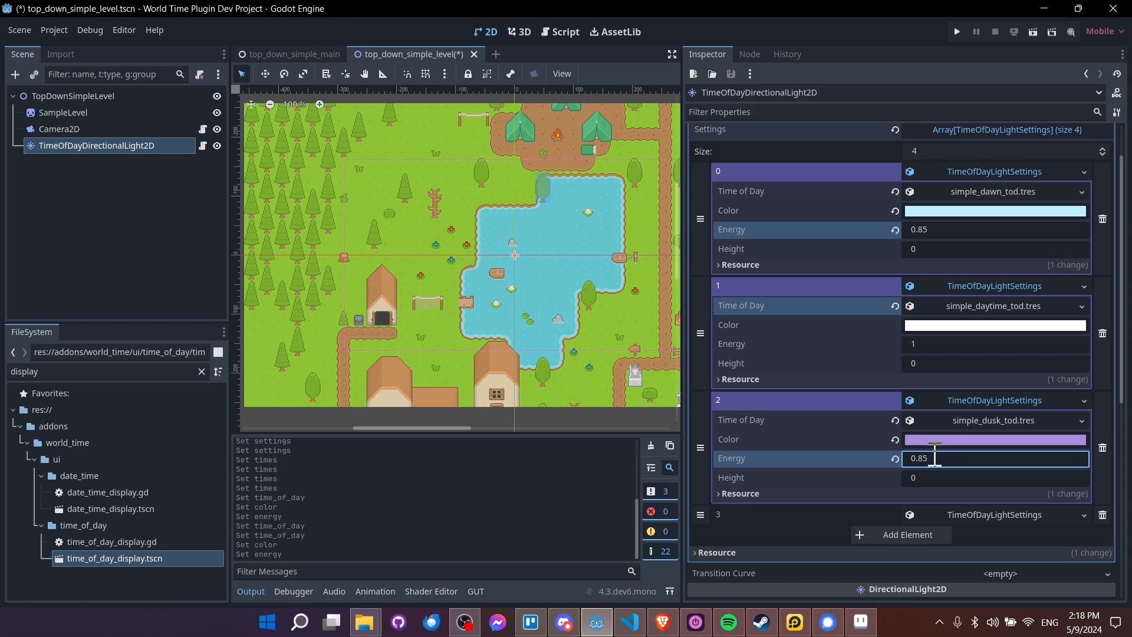
- Expand light settings element 3 and open the quick load list of saved resources for its Time of Day
{"action": "left_click", "coordinate": [973, 514]}
{"action": "scroll", "coordinate": [986, 507], "scroll_direction": "down", "scroll_amount": 3}
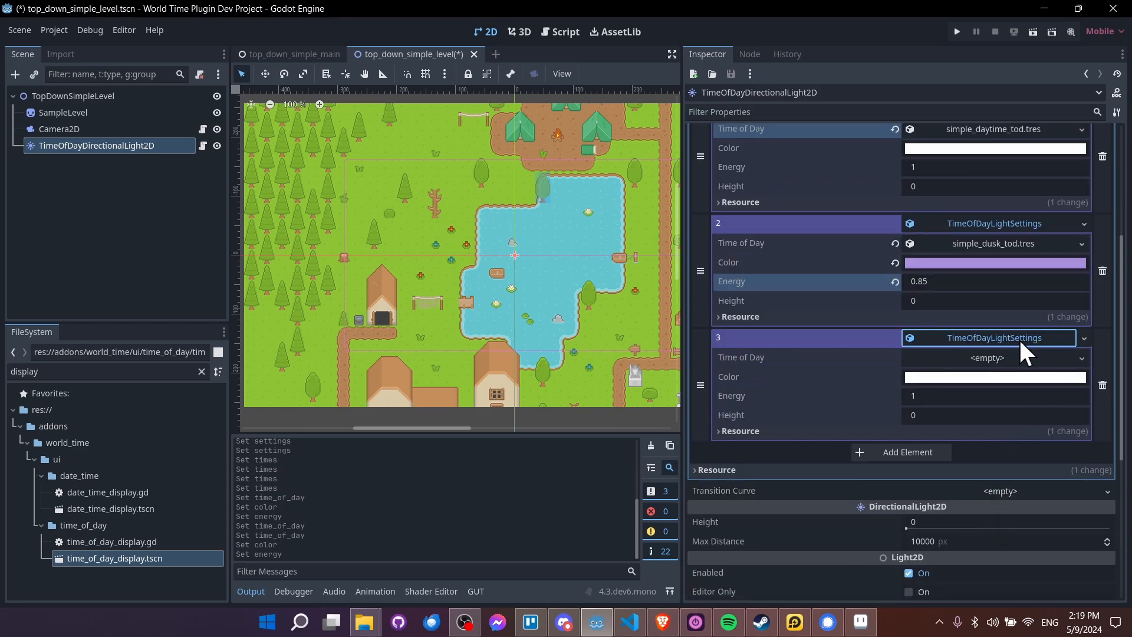
{"action": "left_click", "coordinate": [1081, 358]}
{"action": "left_click", "coordinate": [1046, 395]}
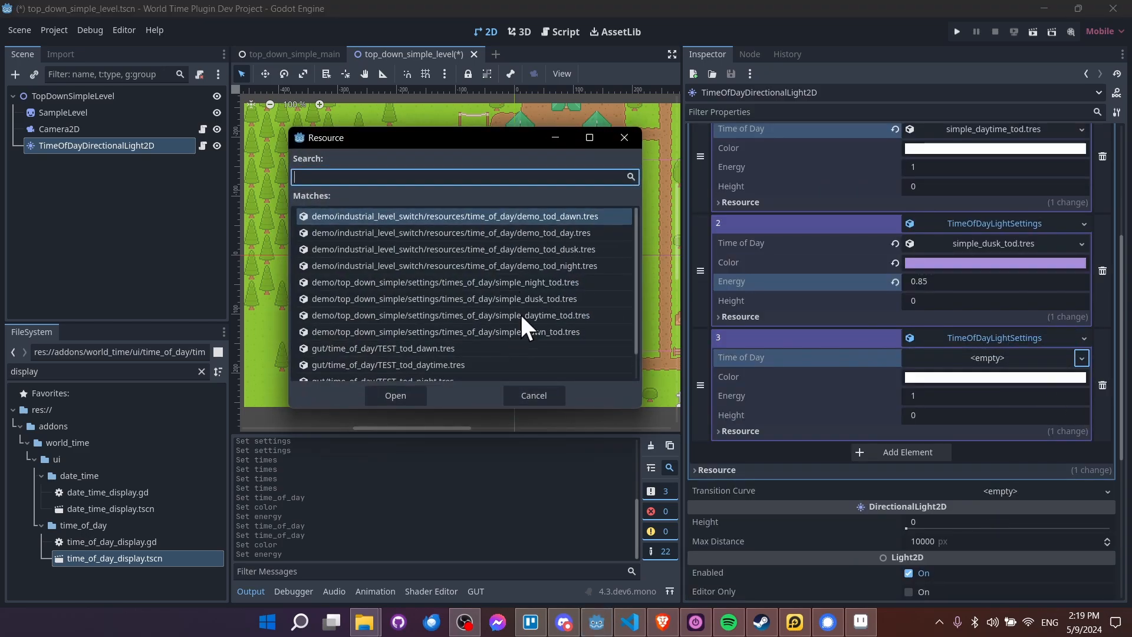
- Assign simple_night_tod.tres to light settings element 3 and give it a purple color and an energy of 0.7
{"action": "double_click", "coordinate": [528, 281]}
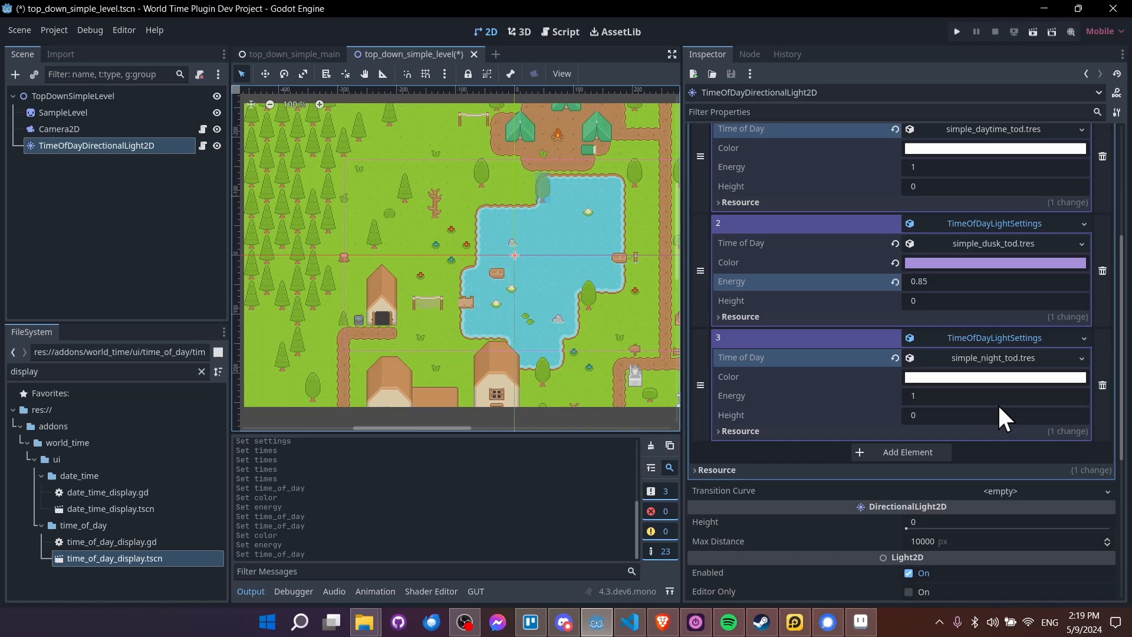
{"action": "left_click", "coordinate": [978, 378]}
{"action": "left_click", "coordinate": [974, 67]}
{"action": "left_click", "coordinate": [1072, 46]}
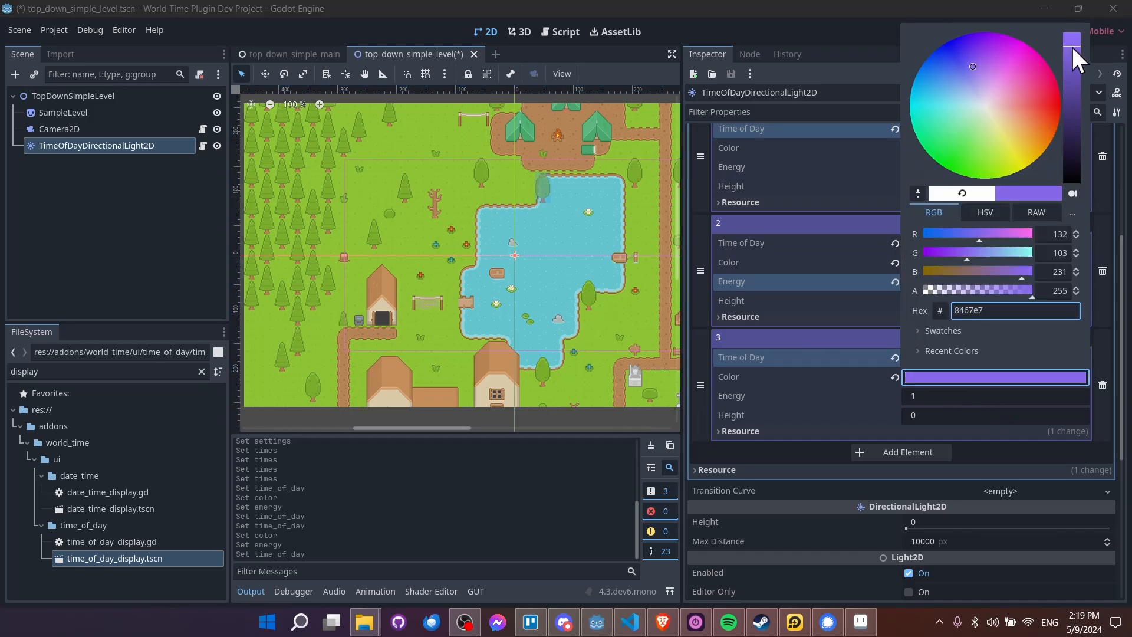
{"action": "left_click", "coordinate": [925, 394]}
{"action": "left_click", "coordinate": [925, 394]}
{"action": "type", "text": "0.7"}
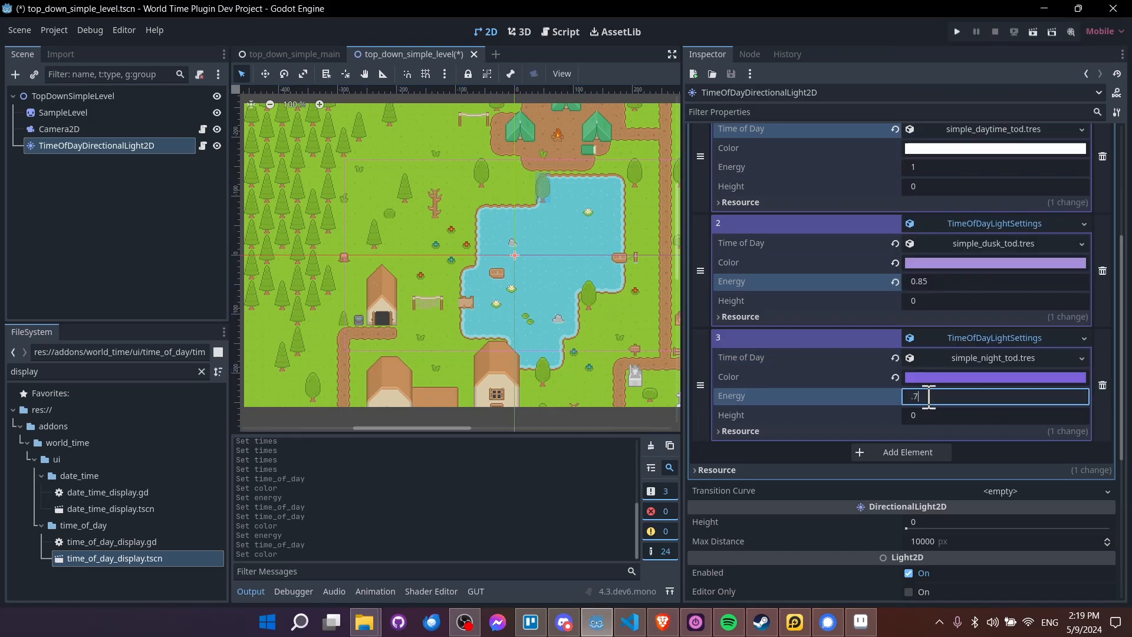
{"action": "key", "text": "ctrl+d"}
{"action": "key", "text": "ctrl+z"}
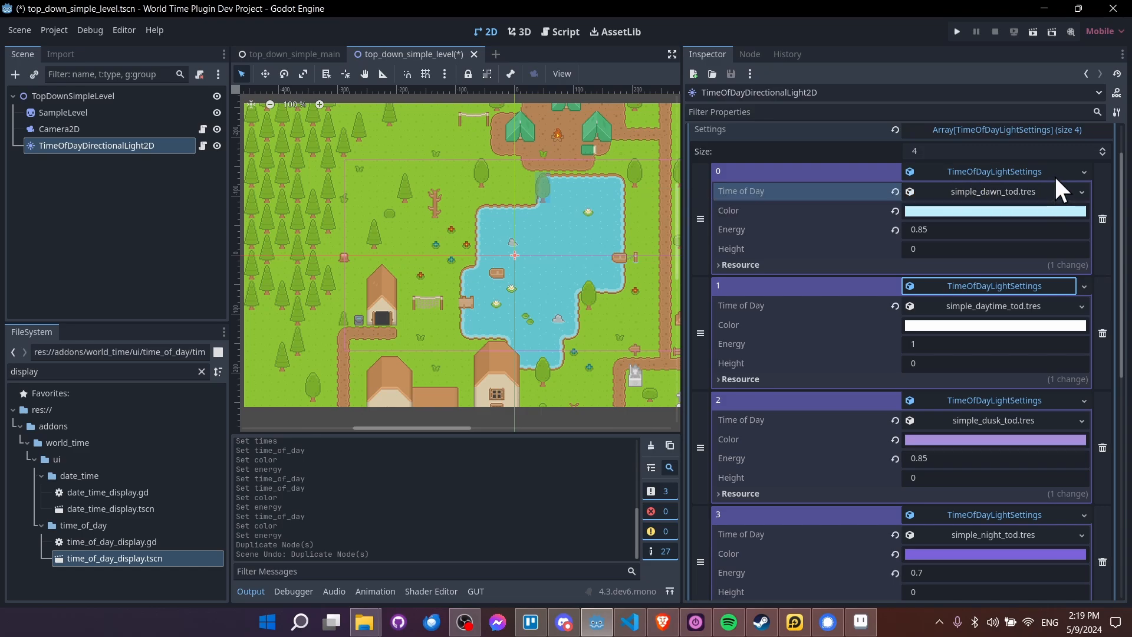
- Save the Light Settings Group resource as outdoor_light_settings_1 in res://demo/top_down_simple/settings
{"action": "scroll", "coordinate": [975, 251], "scroll_direction": "up", "scroll_amount": 3}
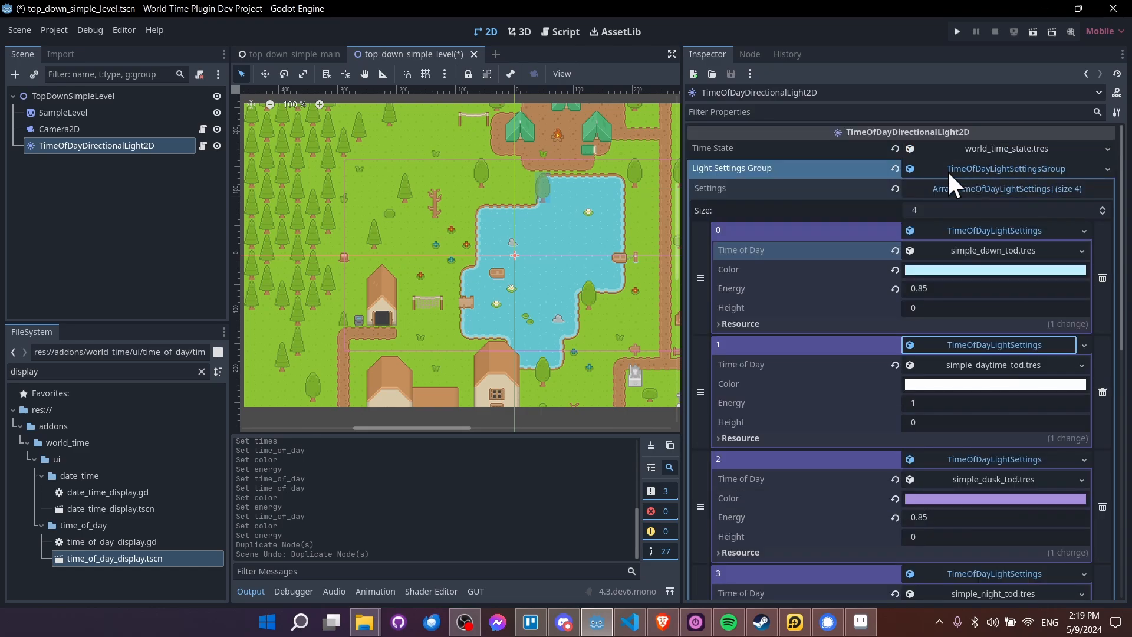
{"action": "right_click", "coordinate": [1074, 166]}
{"action": "left_click", "coordinate": [1080, 294]}
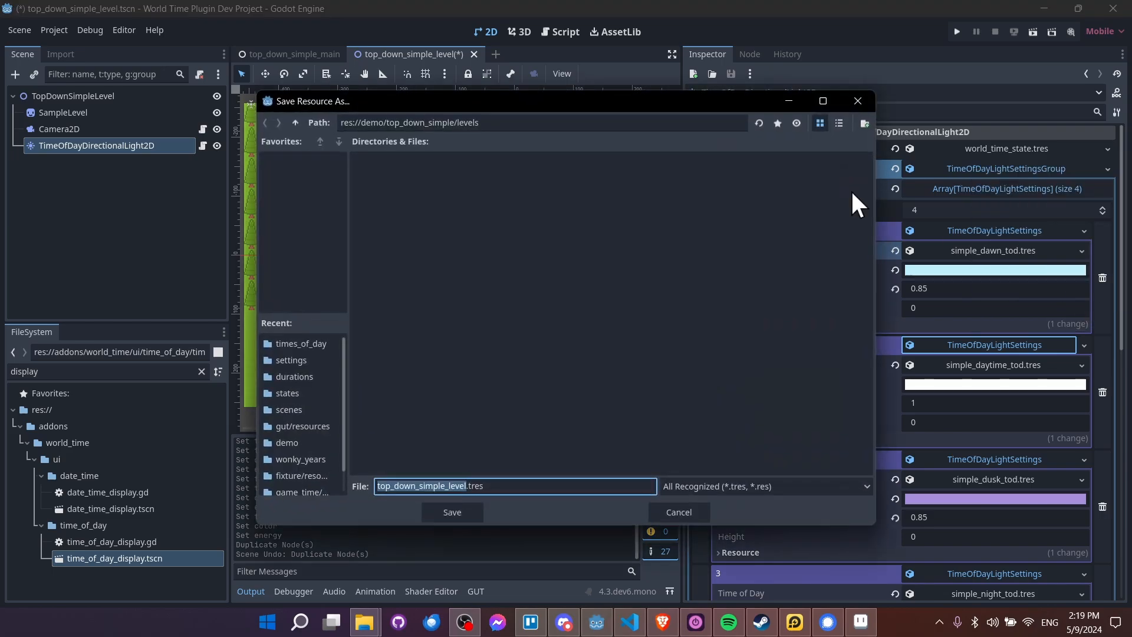
{"action": "left_click", "coordinate": [296, 123]}
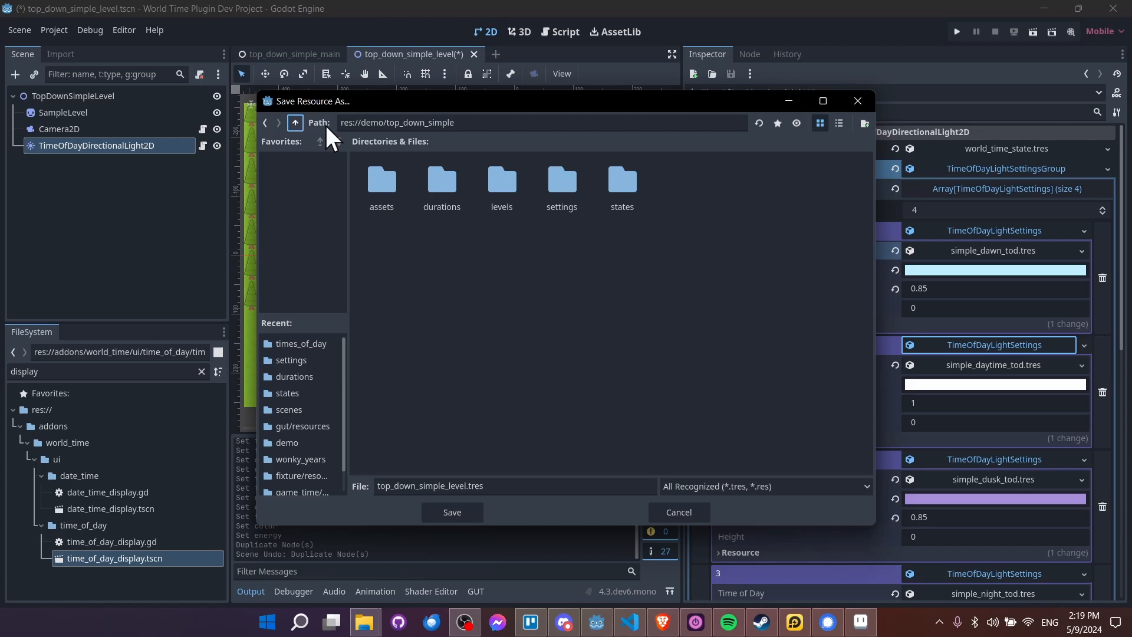
{"action": "double_click", "coordinate": [554, 180]}
{"action": "left_click", "coordinate": [571, 481]}
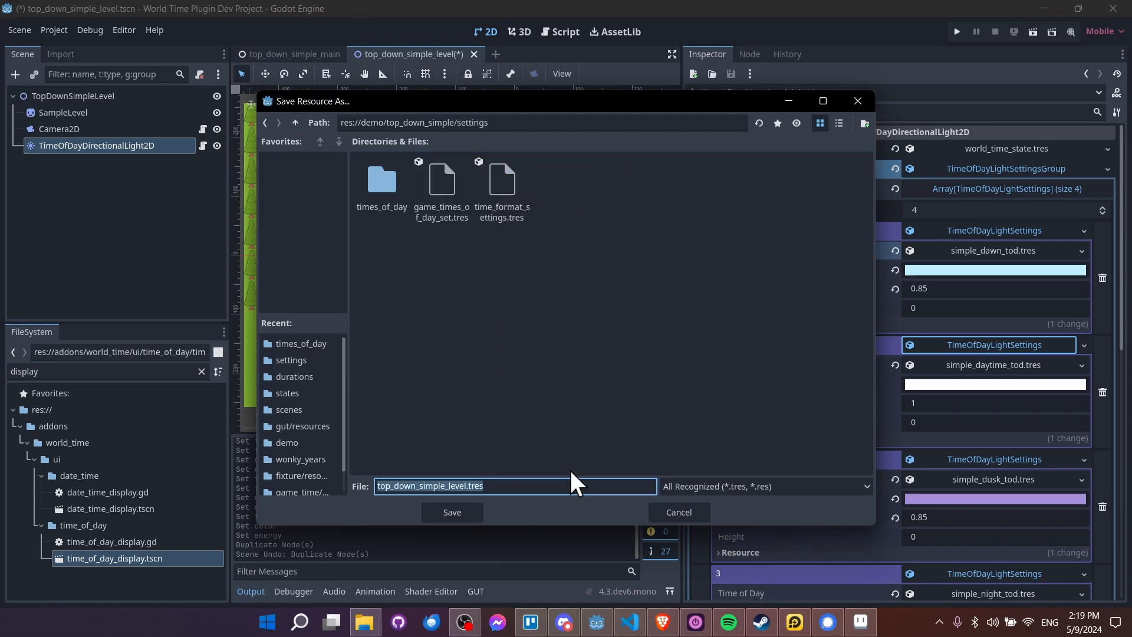
{"action": "type", "text": "outdoor"}
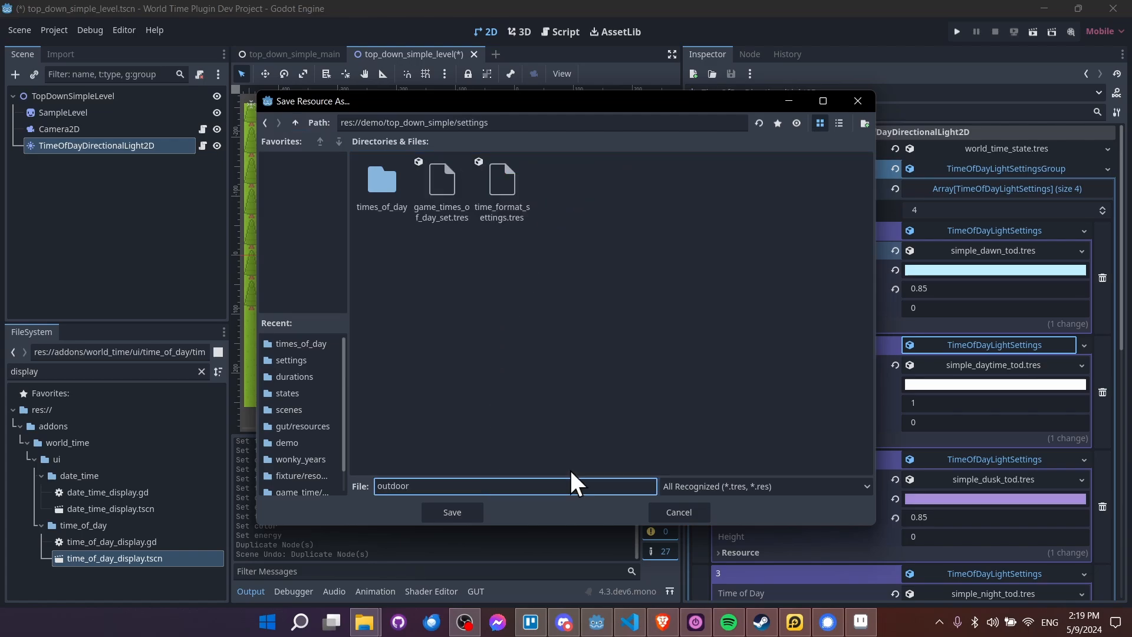
{"action": "type", "text": "_light_settings_1"}
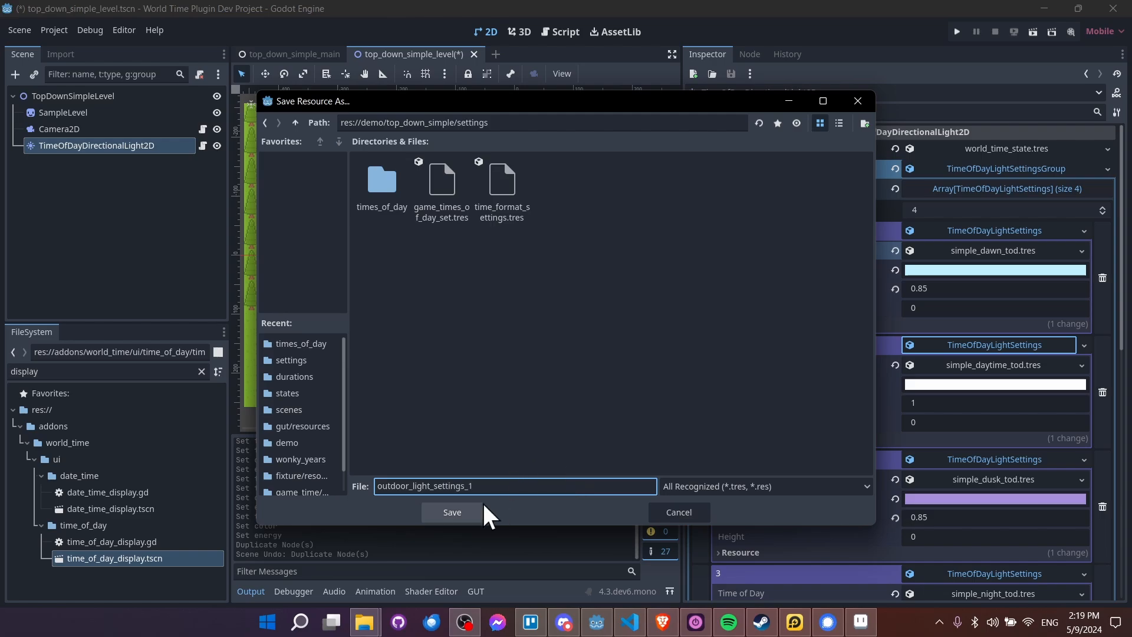
{"action": "left_click", "coordinate": [466, 511]}
- Collapse the individual light settings and their group, and save the level scene
{"action": "left_click", "coordinate": [1002, 230]}
{"action": "left_click", "coordinate": [1039, 229]}
{"action": "left_click", "coordinate": [1039, 253]}
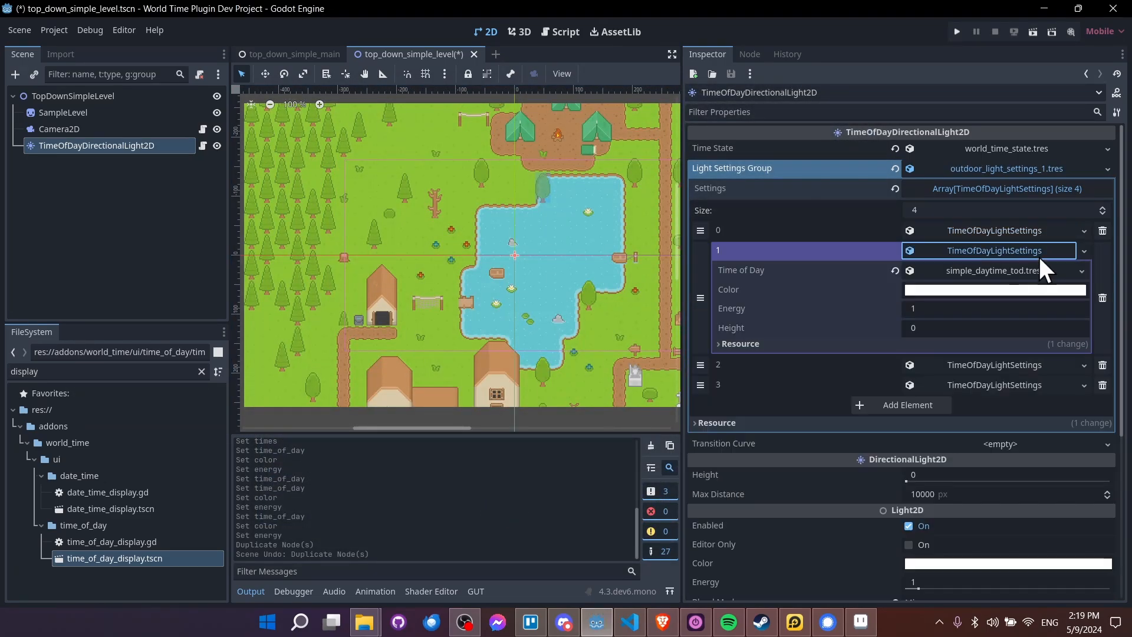
{"action": "left_click", "coordinate": [1038, 249]}
{"action": "left_click", "coordinate": [1049, 271]}
{"action": "left_click", "coordinate": [1049, 274]}
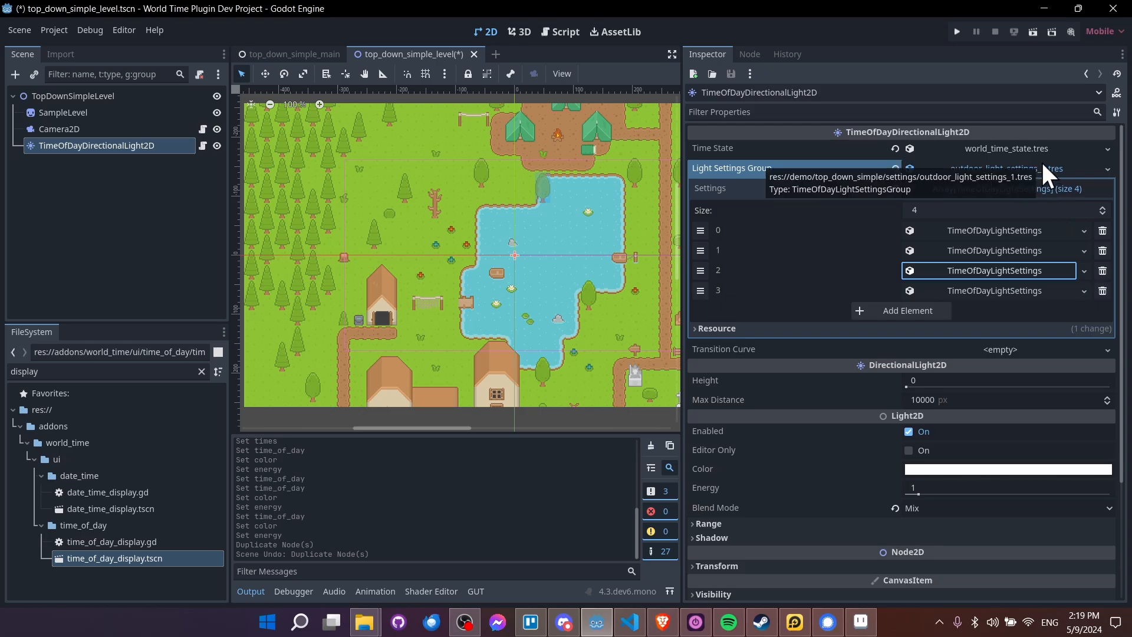
{"action": "left_click", "coordinate": [1049, 171]}
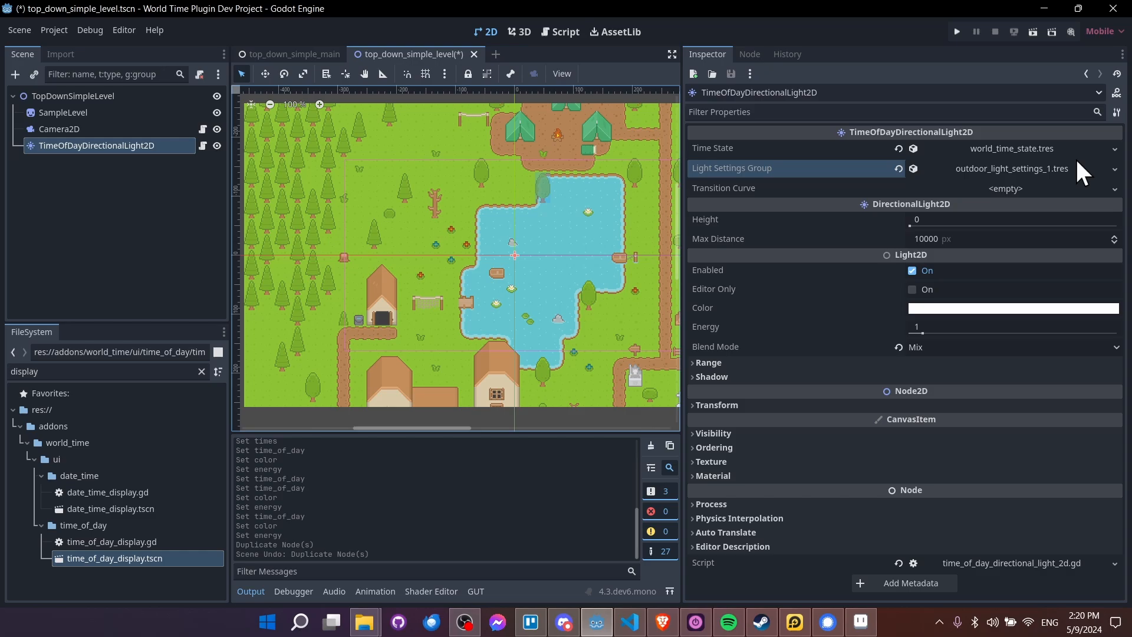
{"action": "key", "text": "ctrl+s"}
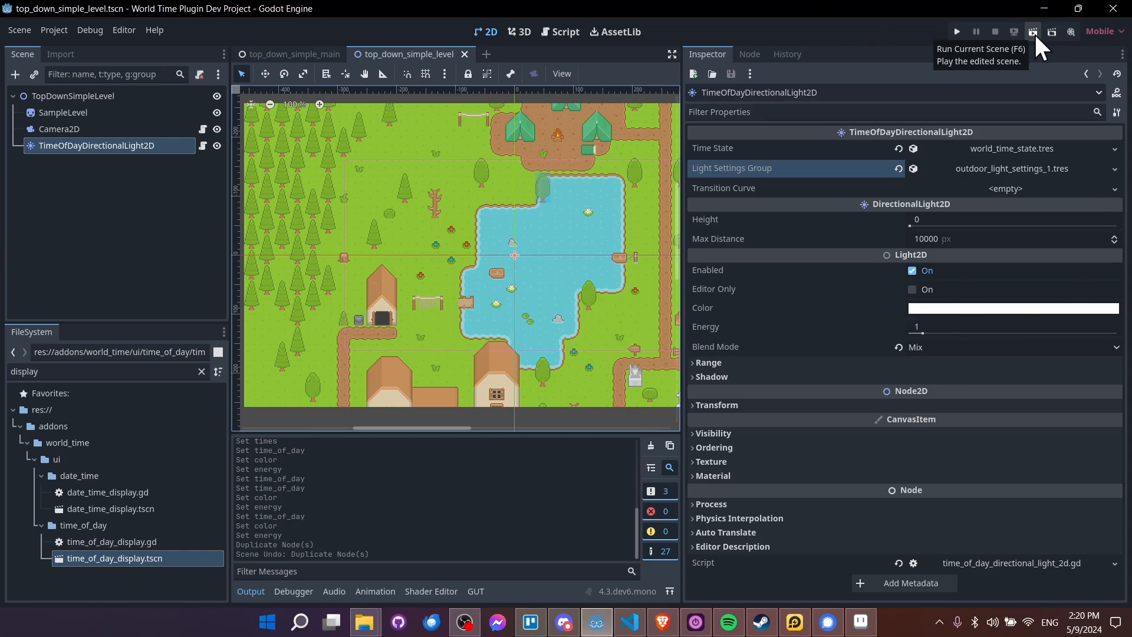
- Run the top_down_simple_main scene to examine the lighting through the day-night cycle, and close the game window
{"action": "left_click", "coordinate": [340, 55]}
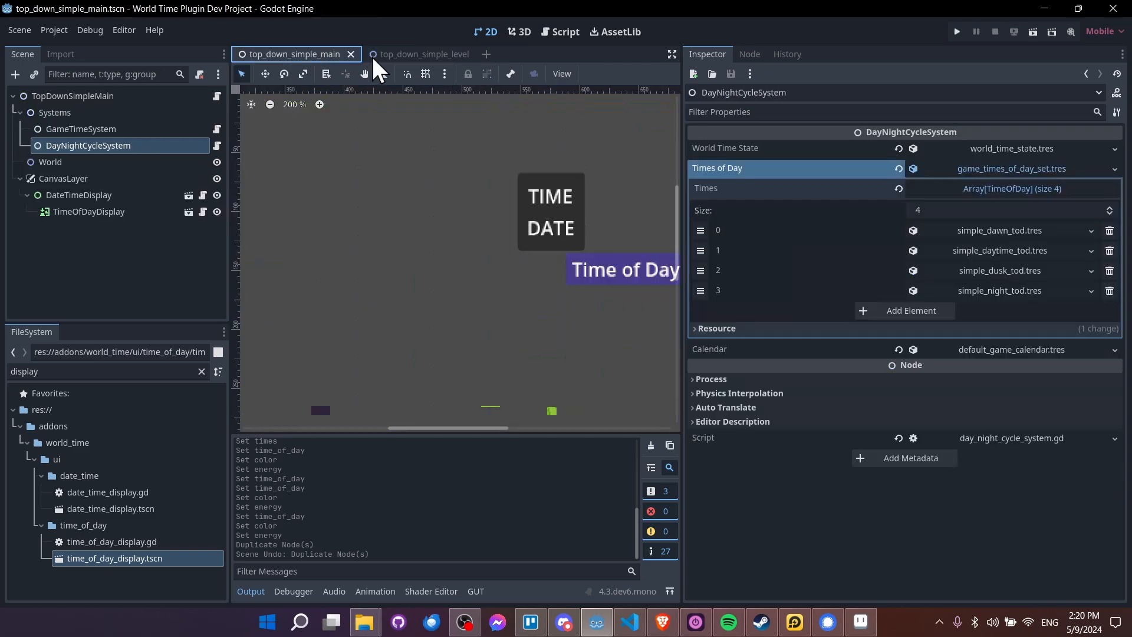
{"action": "left_click", "coordinate": [1033, 33]}
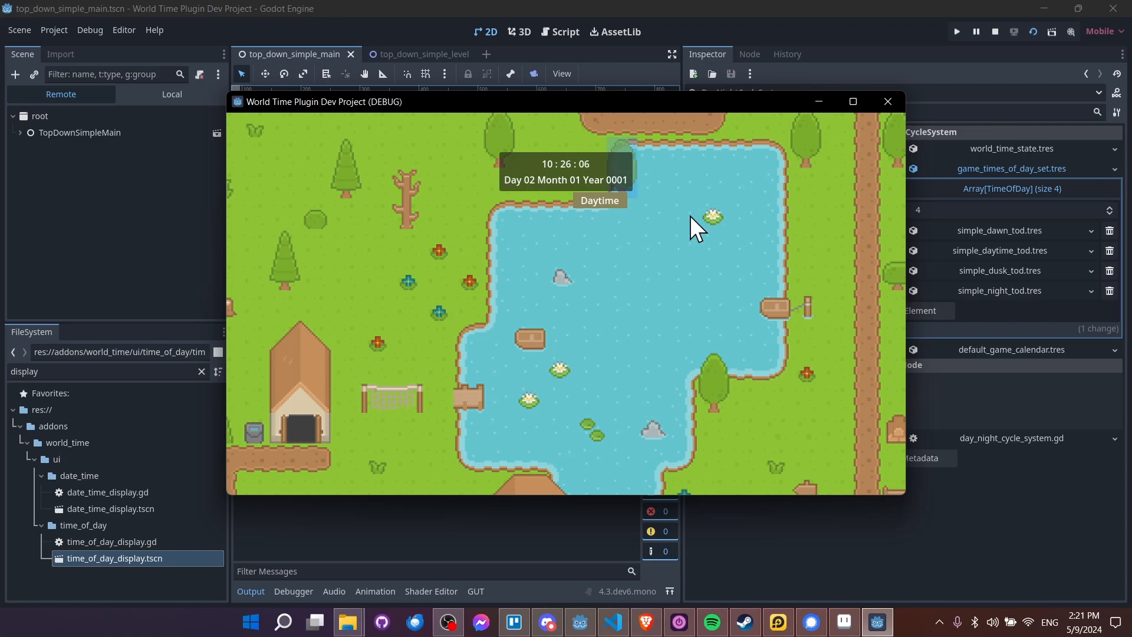
{"action": "left_click", "coordinate": [892, 97]}
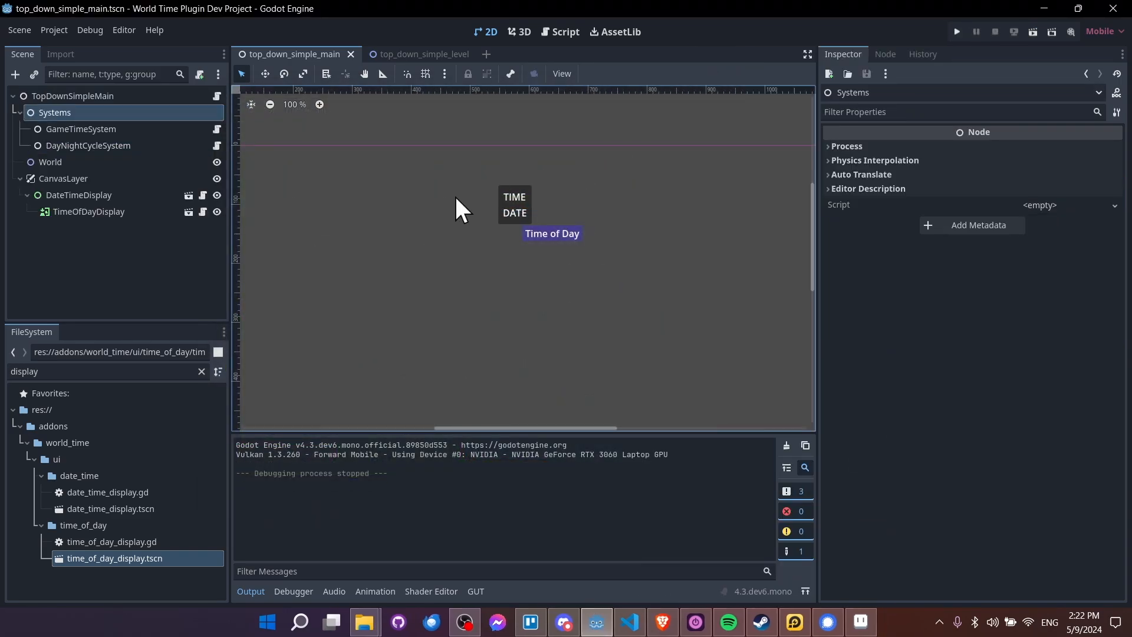
- Add a WorldAgeSystem node as a child of Systems
{"action": "right_click", "coordinate": [115, 112]}
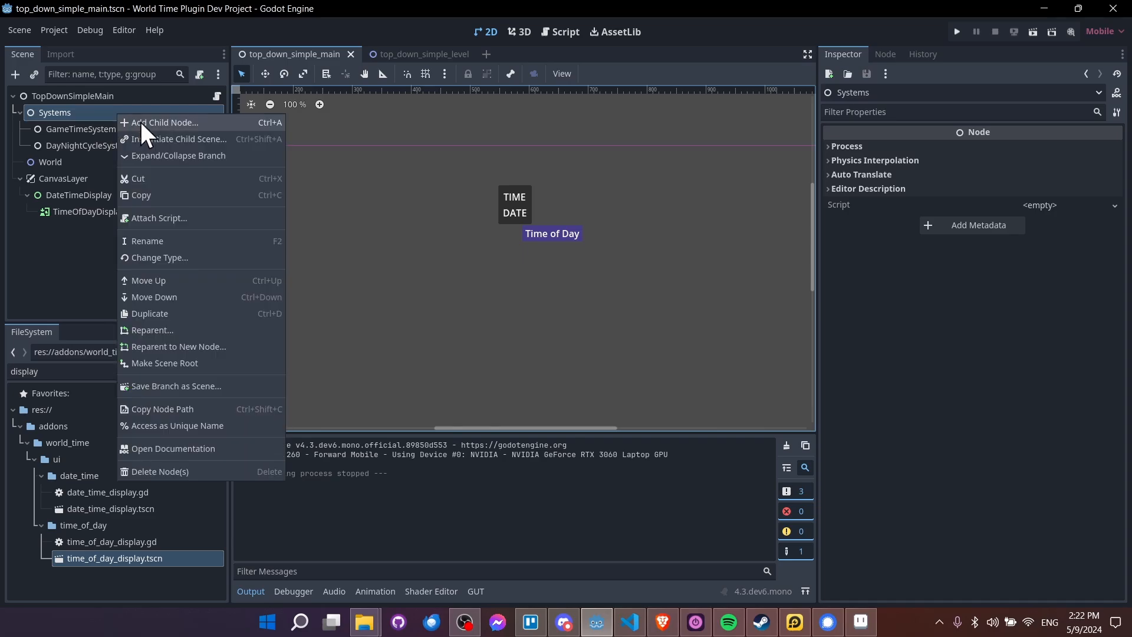
{"action": "left_click", "coordinate": [141, 122]}
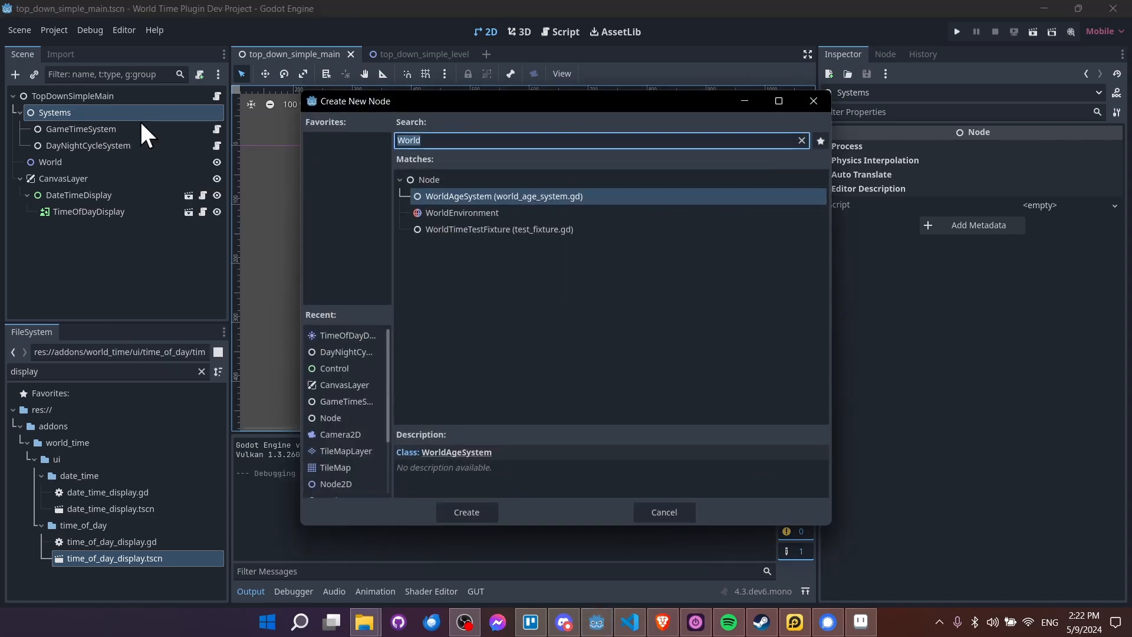
{"action": "left_click", "coordinate": [475, 512]}
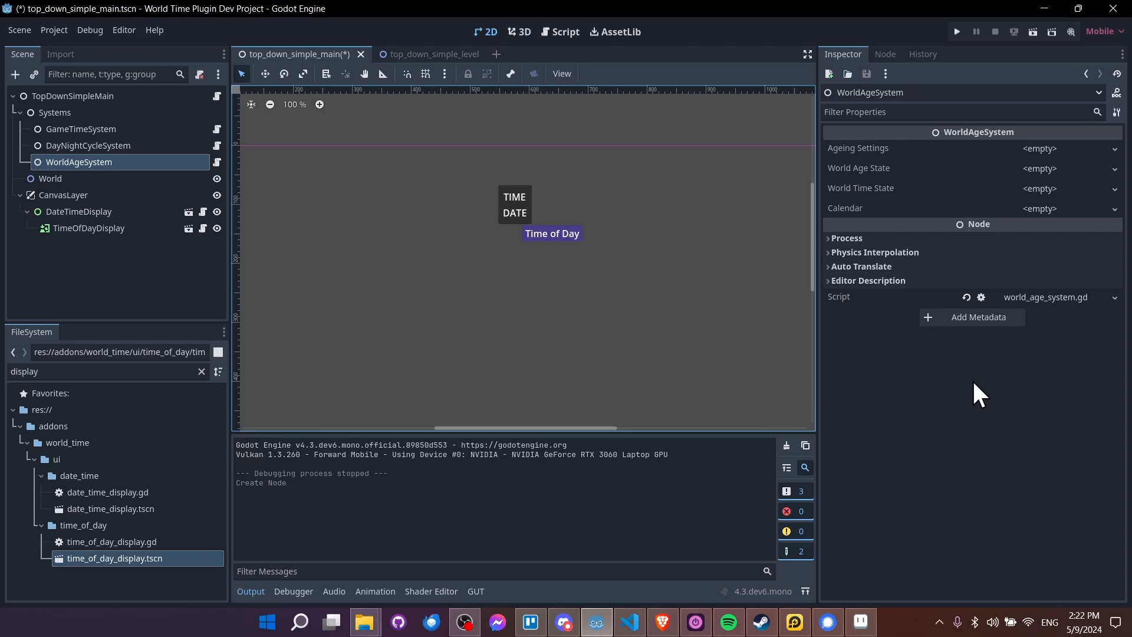
- Create a new AgeState resource for the node's World Age State and expand its properties
{"action": "left_click", "coordinate": [1029, 169]}
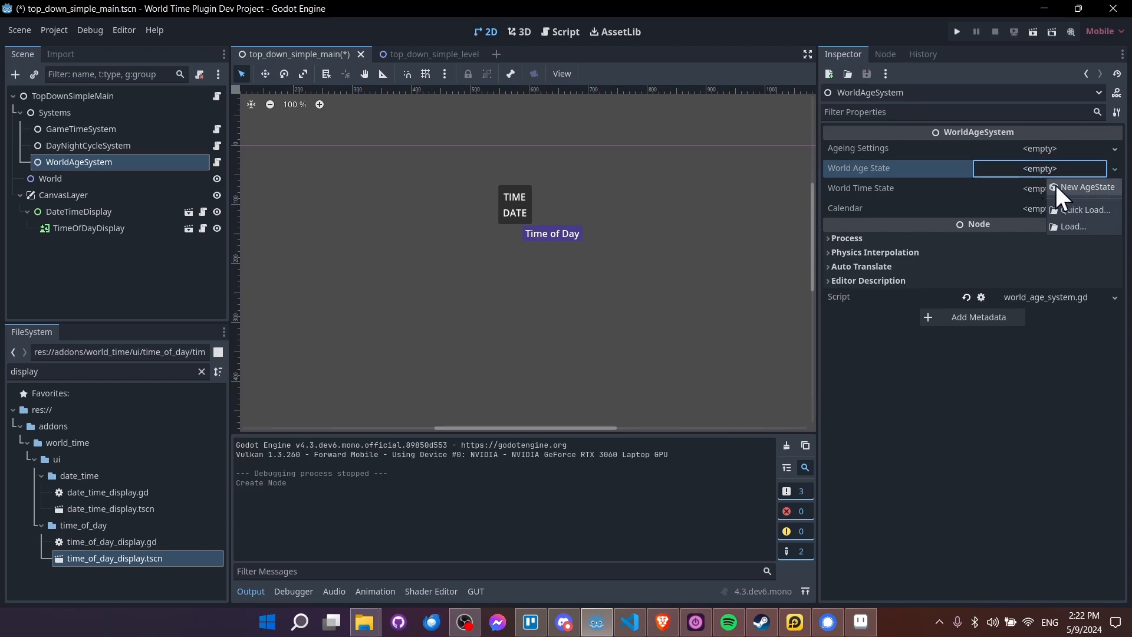
{"action": "left_click", "coordinate": [1059, 186]}
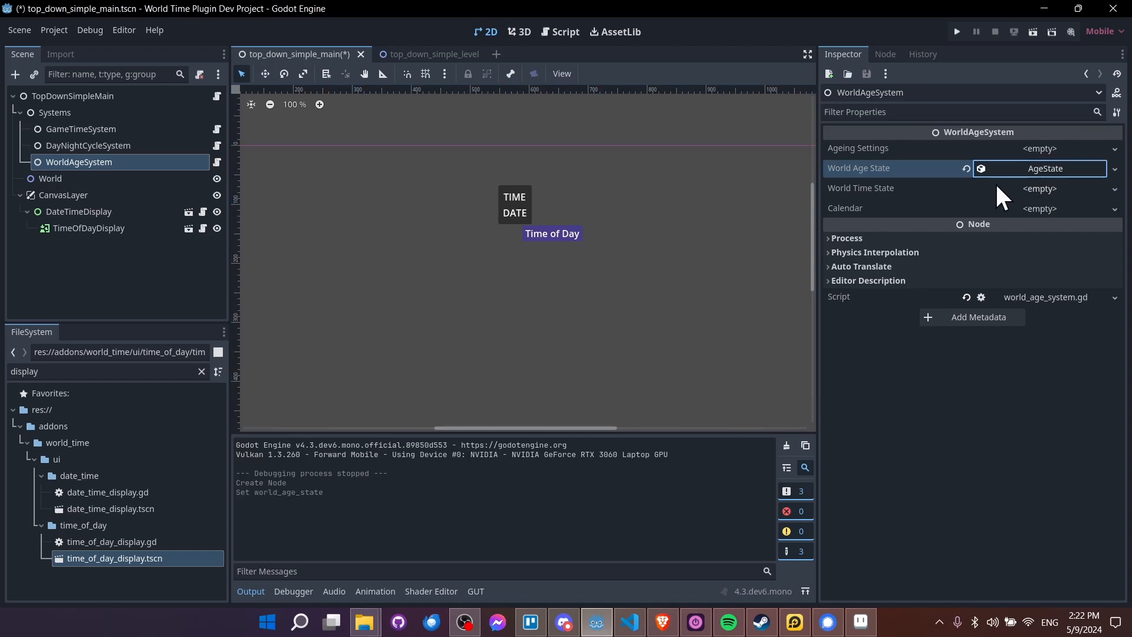
{"action": "left_click", "coordinate": [1059, 167]}
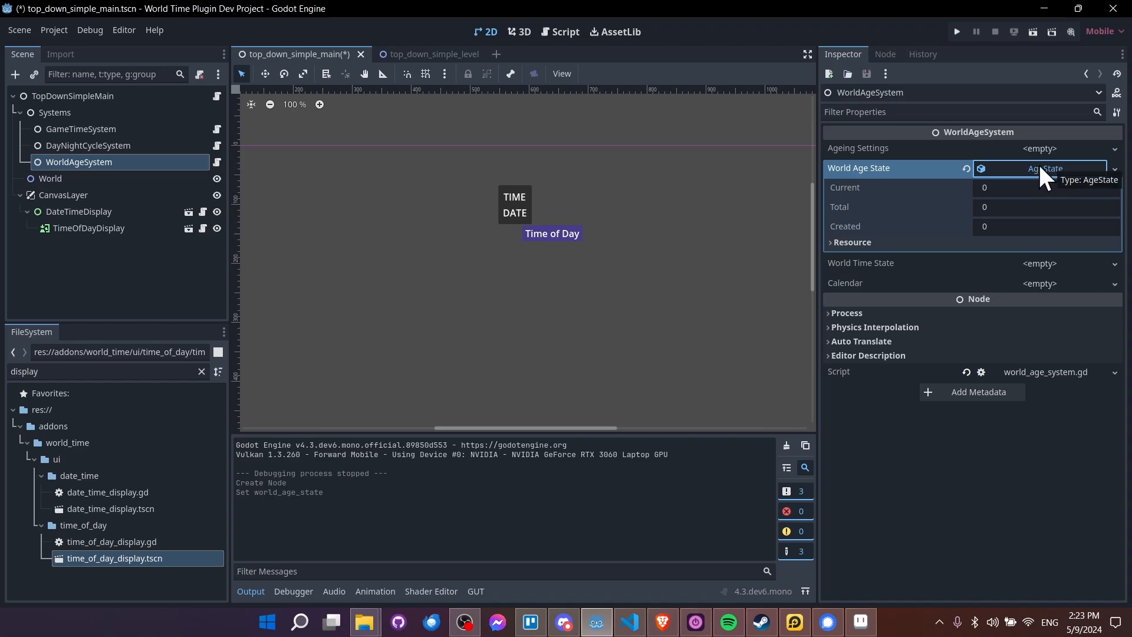
- Save the AgeState resource as world_age_state in res://demo/top_down_simple/states
{"action": "right_click", "coordinate": [1059, 168]}
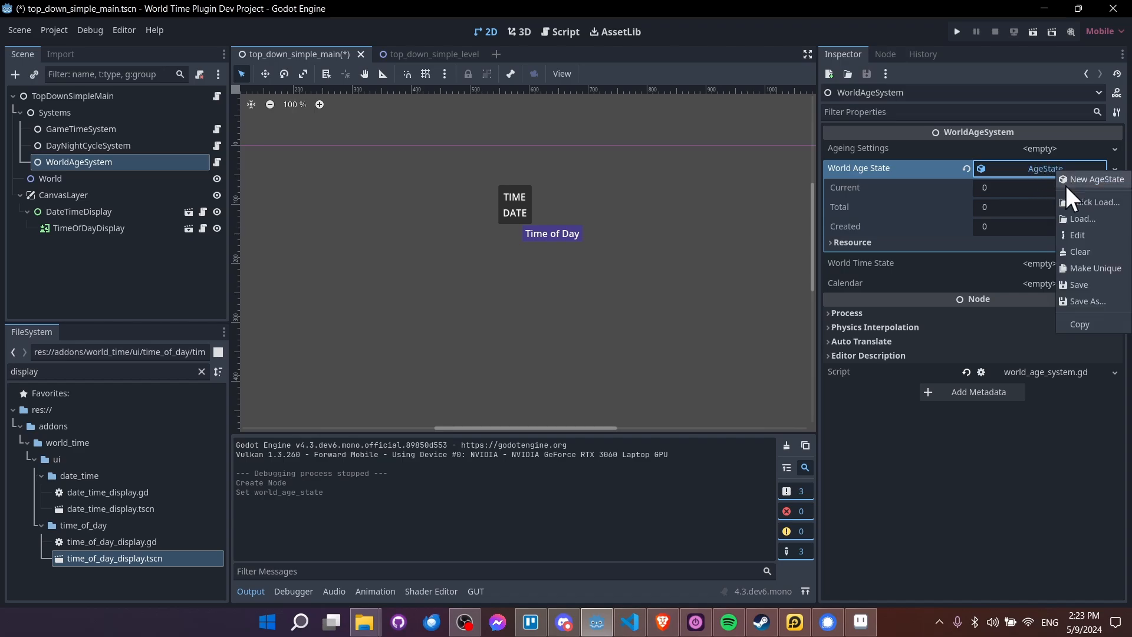
{"action": "left_click", "coordinate": [1102, 298]}
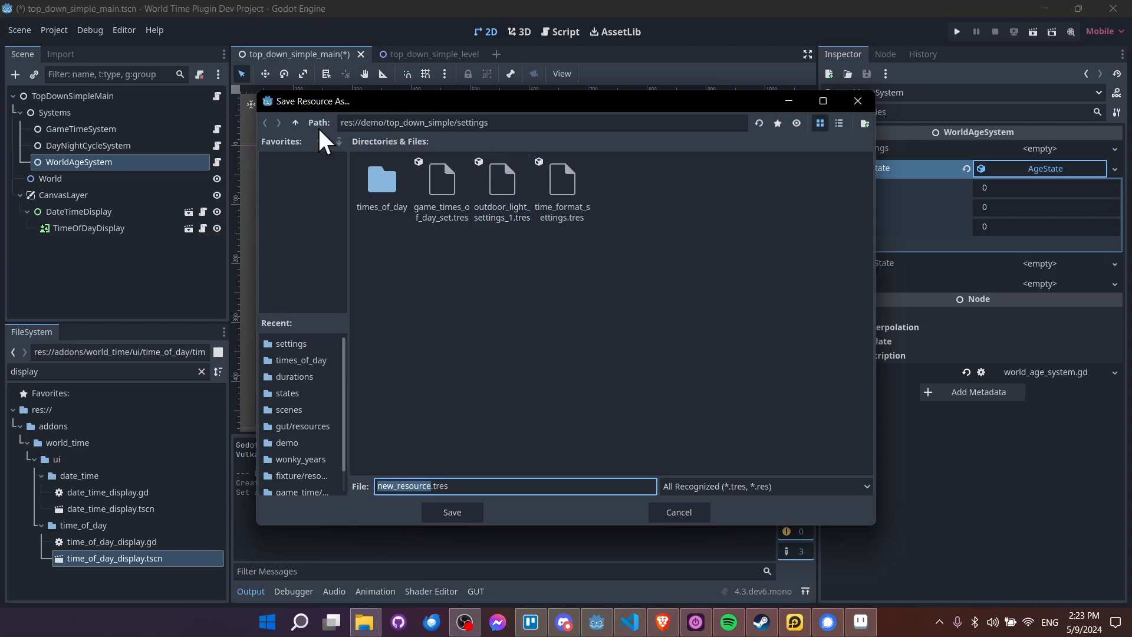
{"action": "left_click", "coordinate": [295, 122]}
{"action": "double_click", "coordinate": [622, 193]}
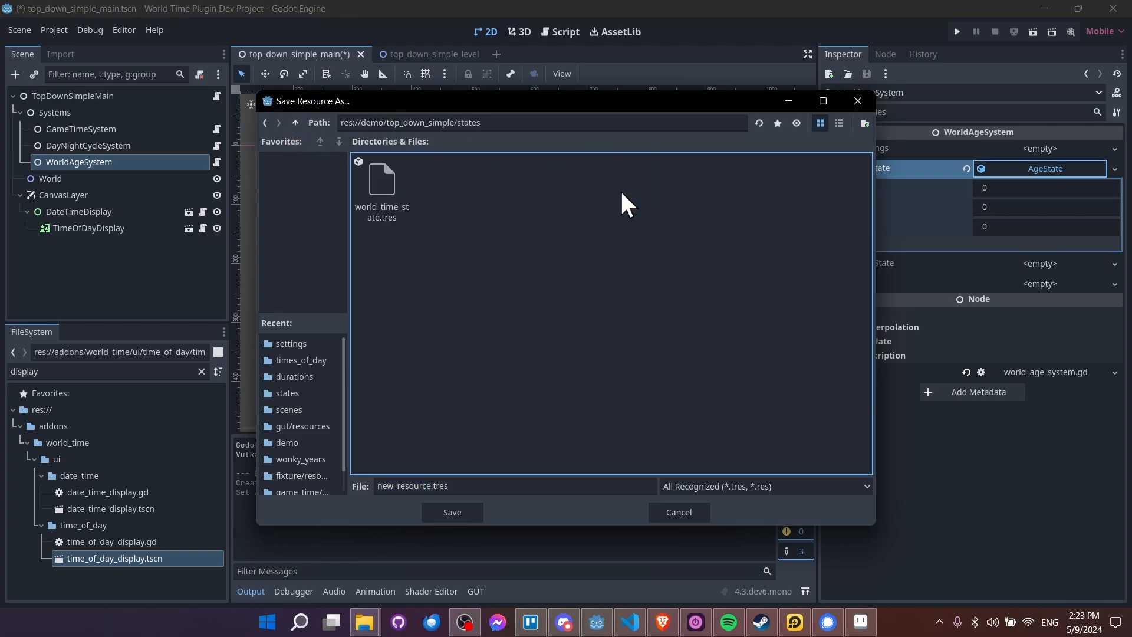
{"action": "left_click", "coordinate": [487, 486]}
{"action": "key", "text": "ctrl+a"}
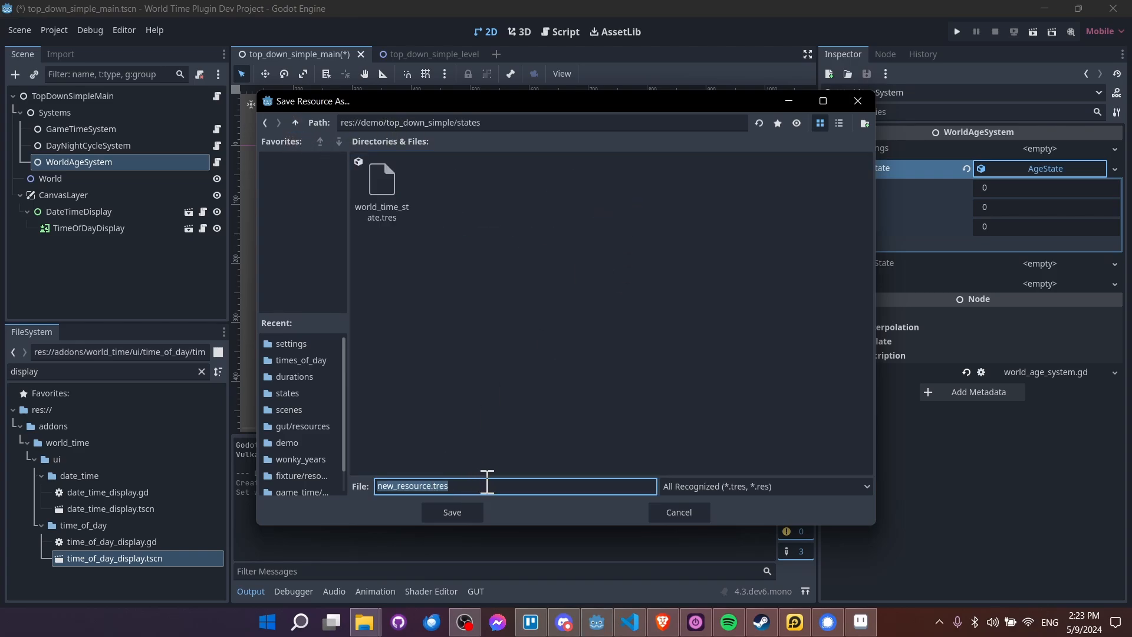
{"action": "type", "text": "world_age_state"}
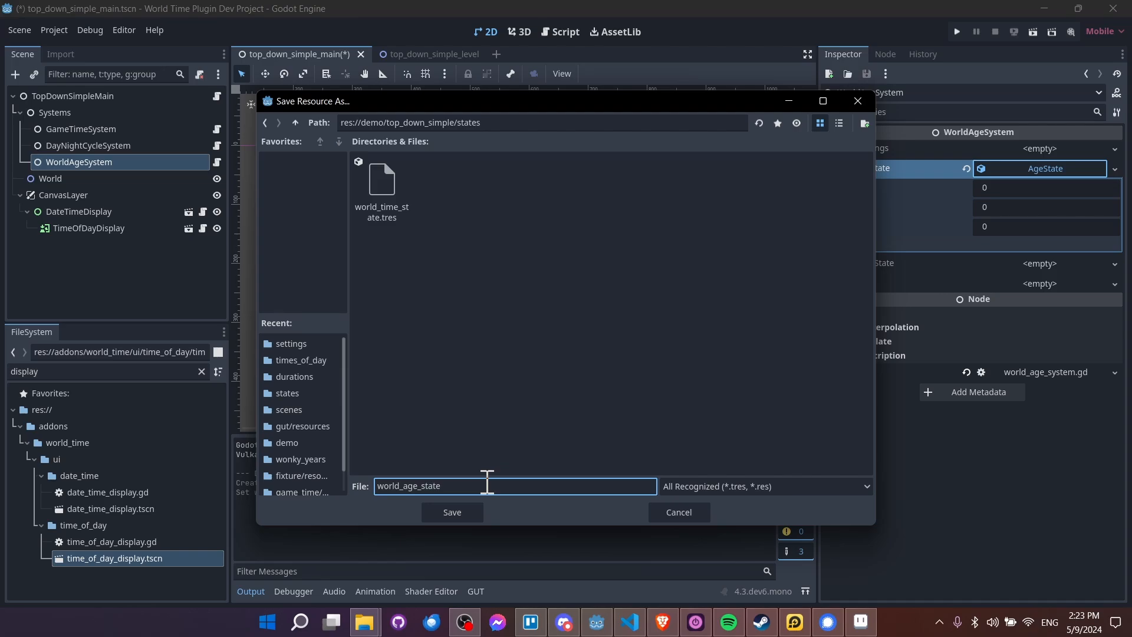
{"action": "key", "text": "Return"}
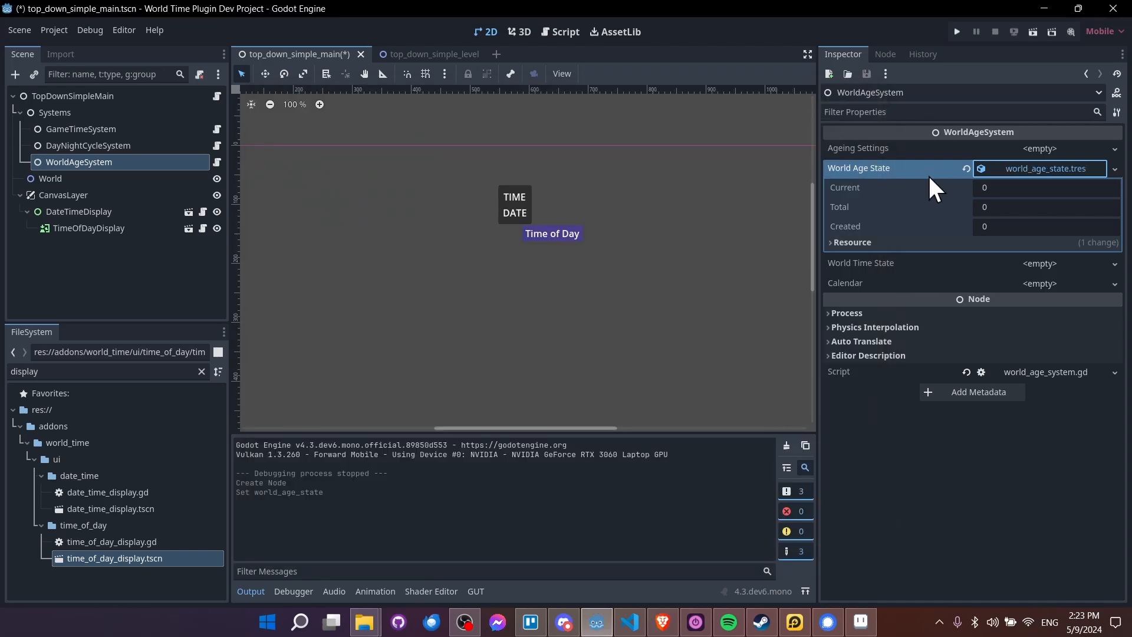
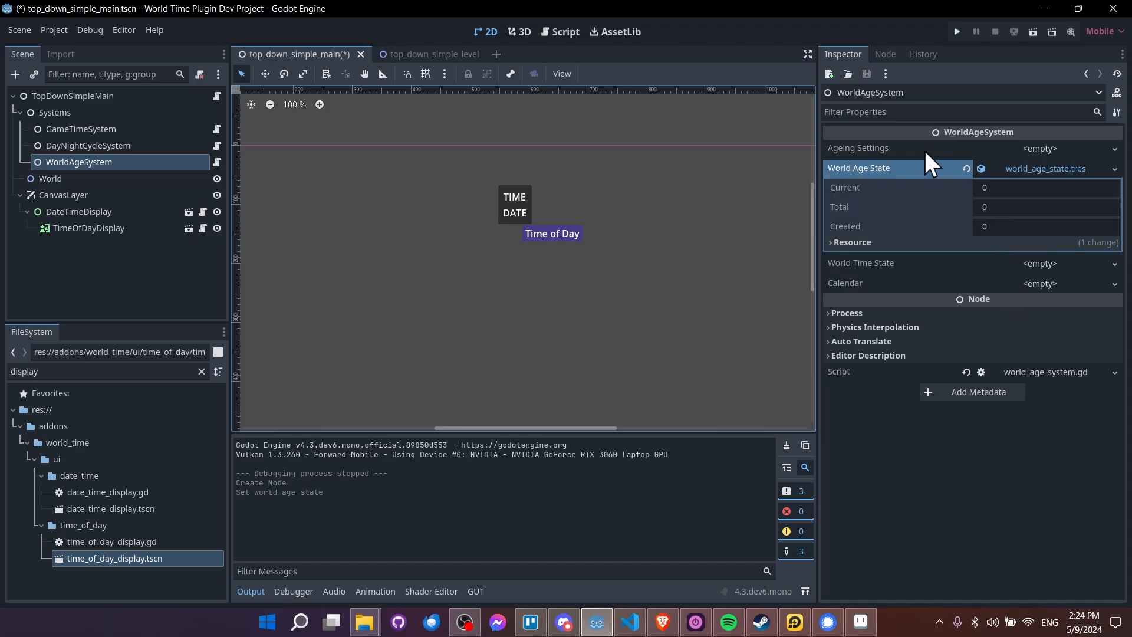
- Create a new AgeingSettings resource for Ageing Settings and set its update timing to Game Time Elapsed
{"action": "left_click", "coordinate": [1004, 145]}
{"action": "left_click", "coordinate": [1034, 167]}
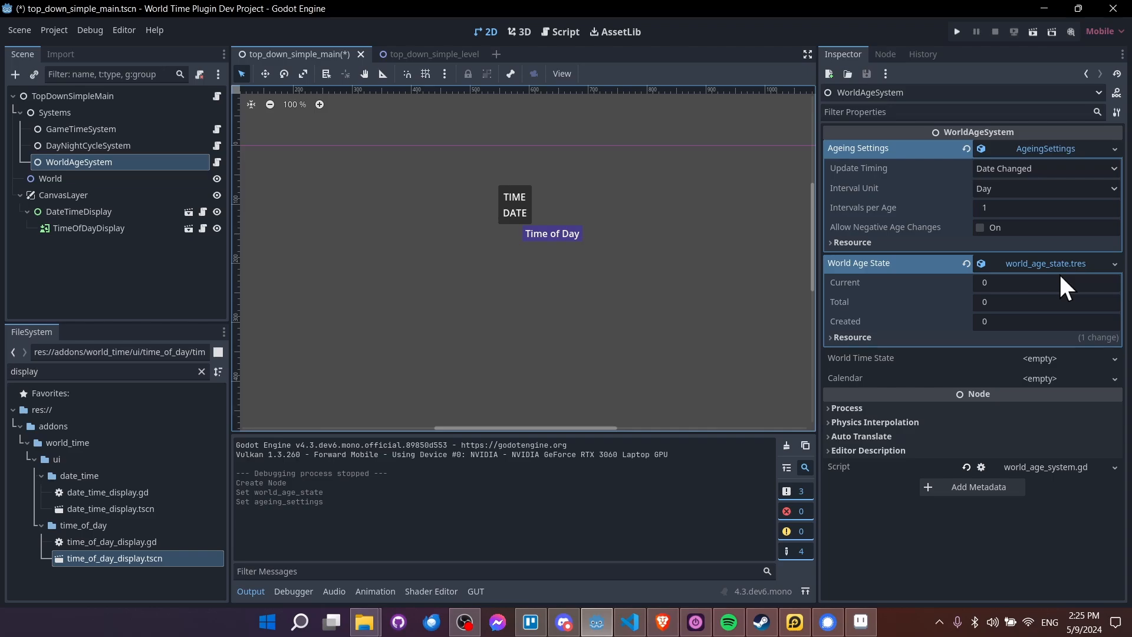
{"action": "left_click", "coordinate": [1039, 167]}
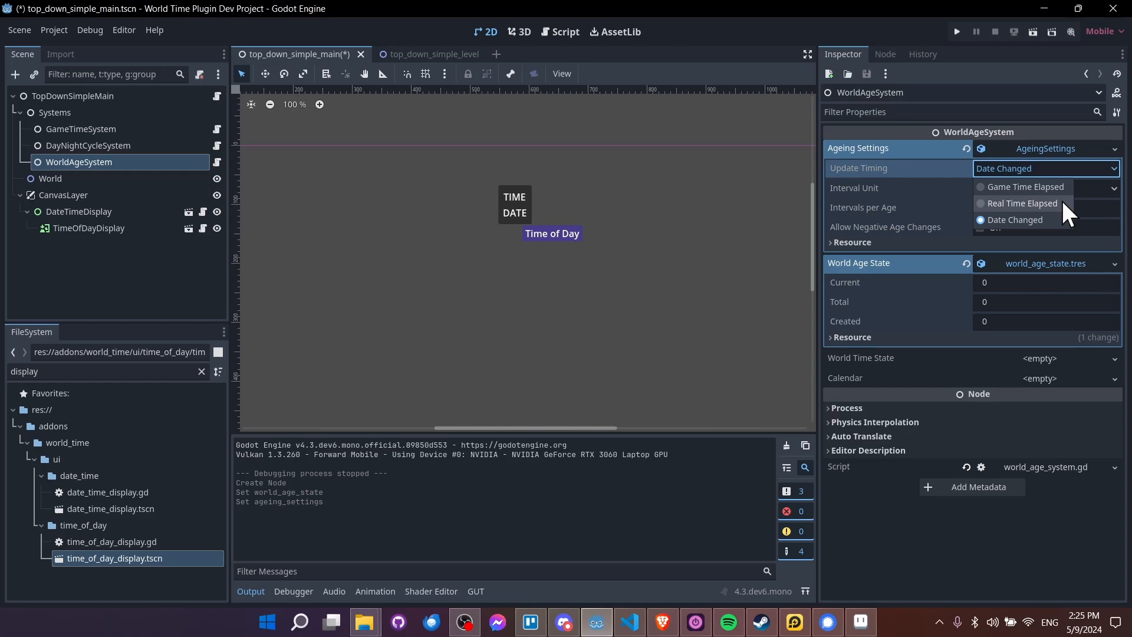
{"action": "left_click", "coordinate": [1023, 202]}
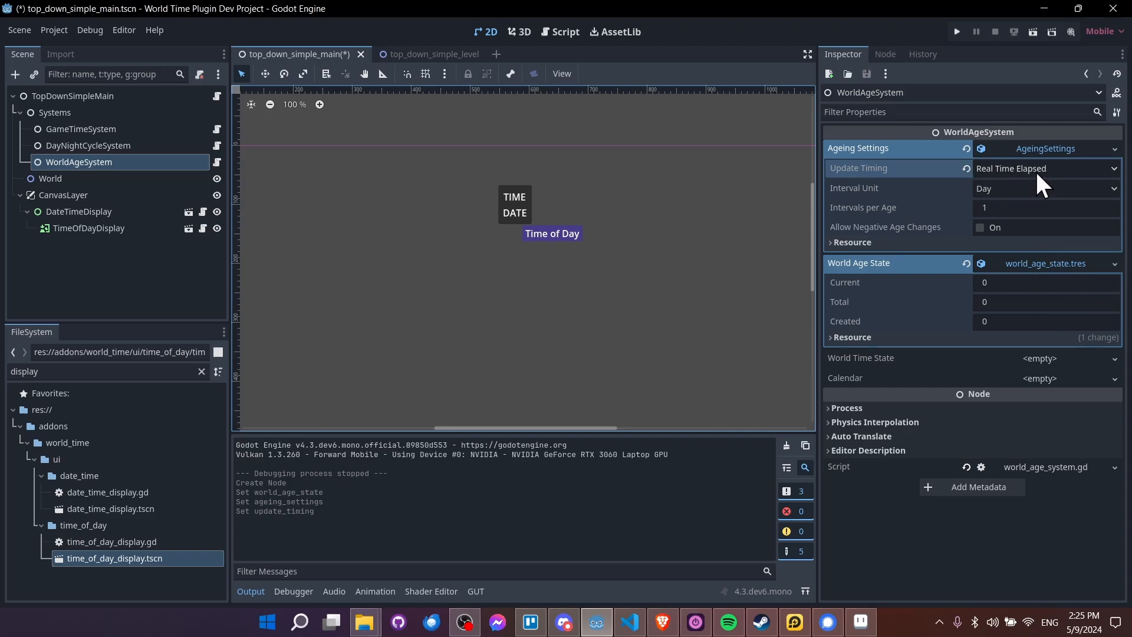
{"action": "left_click", "coordinate": [1077, 172]}
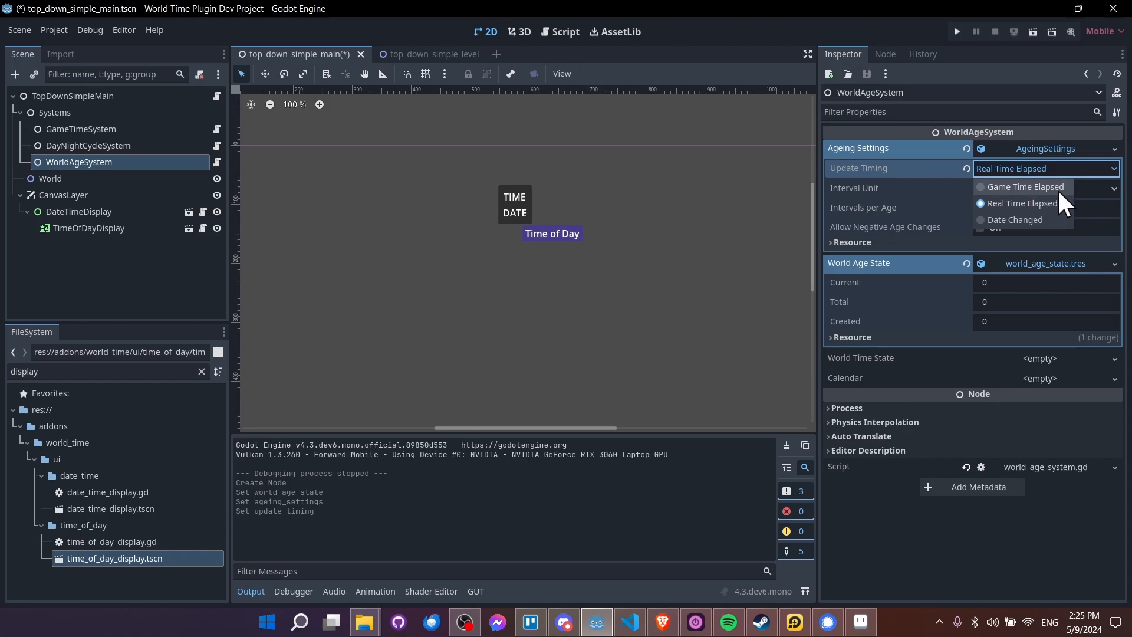
{"action": "left_click", "coordinate": [1064, 184]}
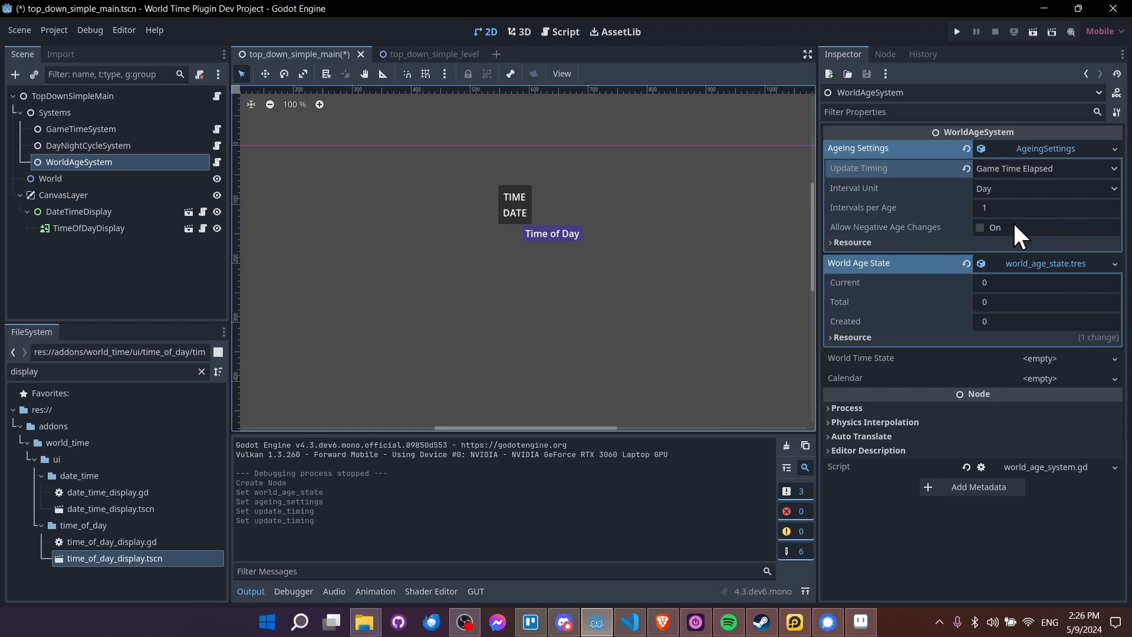
- Keep the ageing Update Timing at Game Time Elapsed and set Interval Unit to Hour with Intervals per Age at 4
{"action": "left_click", "coordinate": [1025, 168]}
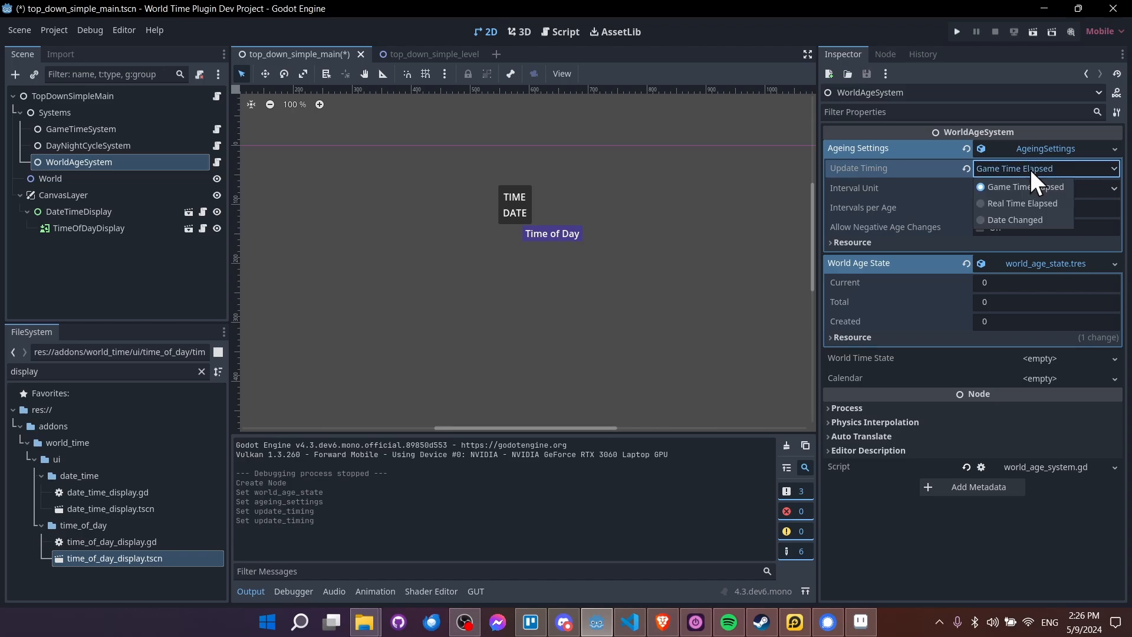
{"action": "left_click", "coordinate": [1031, 169]}
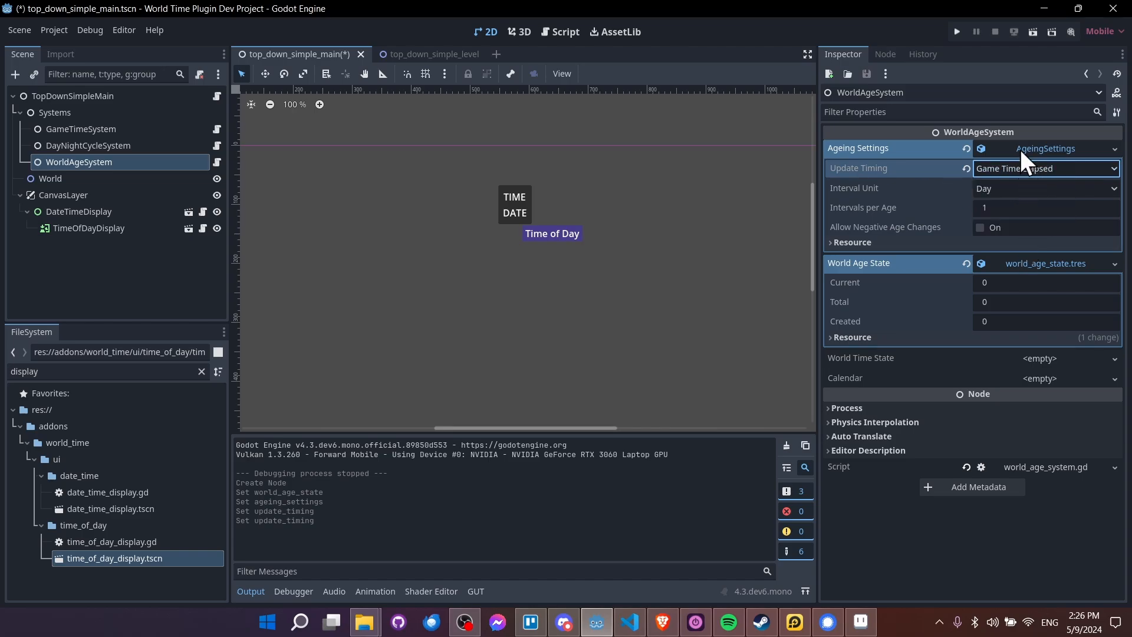
{"action": "left_click", "coordinate": [1031, 168]}
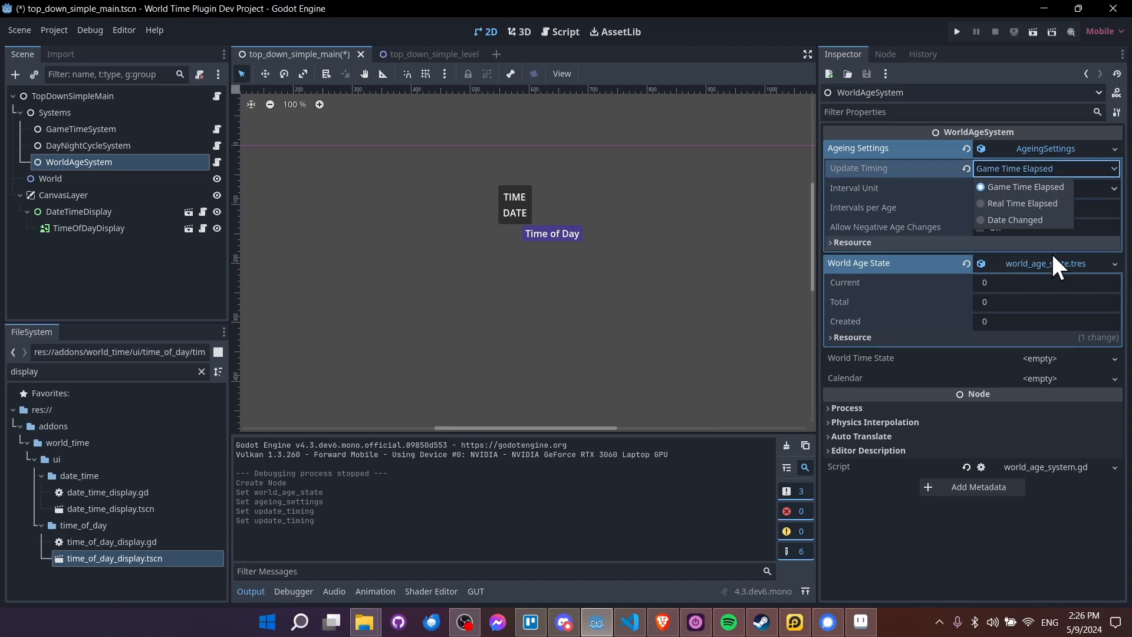
{"action": "left_click", "coordinate": [1059, 187]}
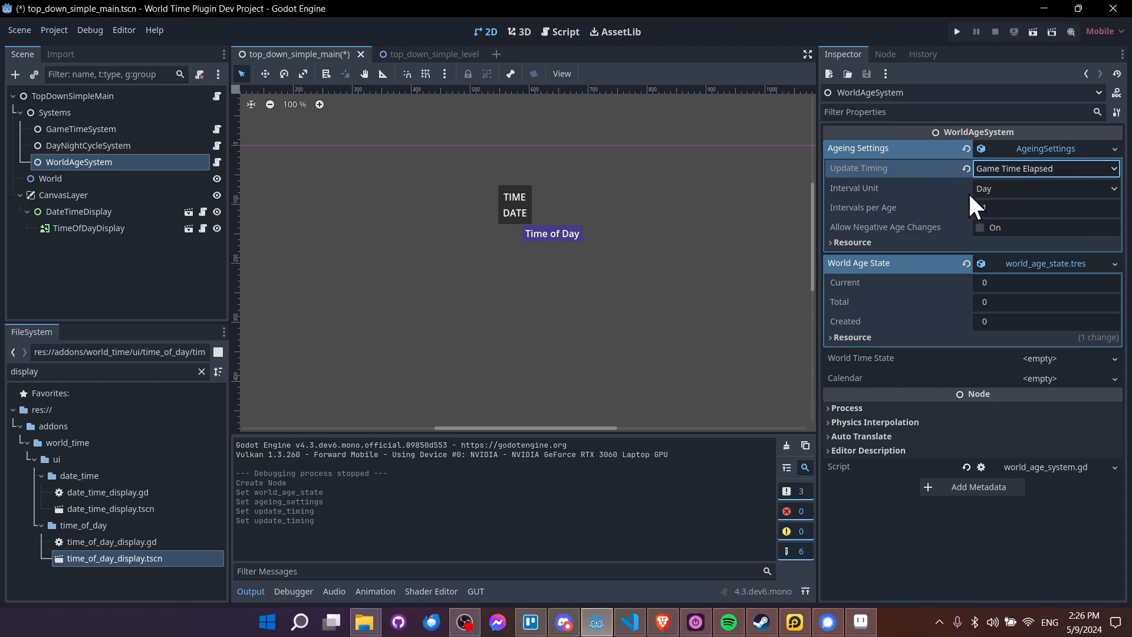
{"action": "left_click", "coordinate": [999, 190]}
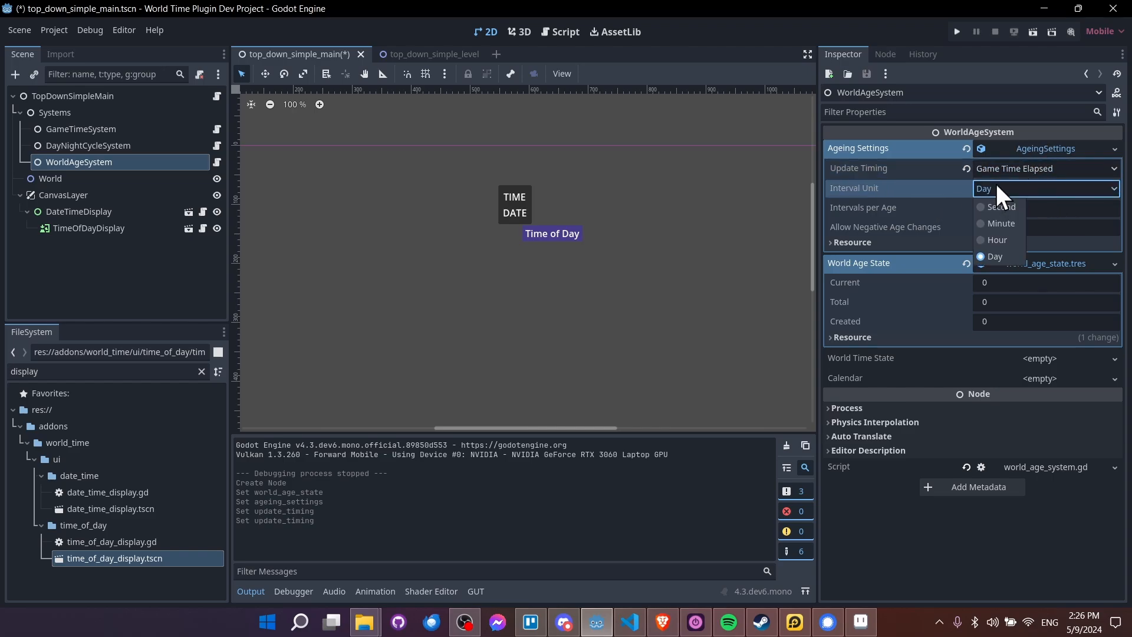
{"action": "left_click", "coordinate": [1000, 239]}
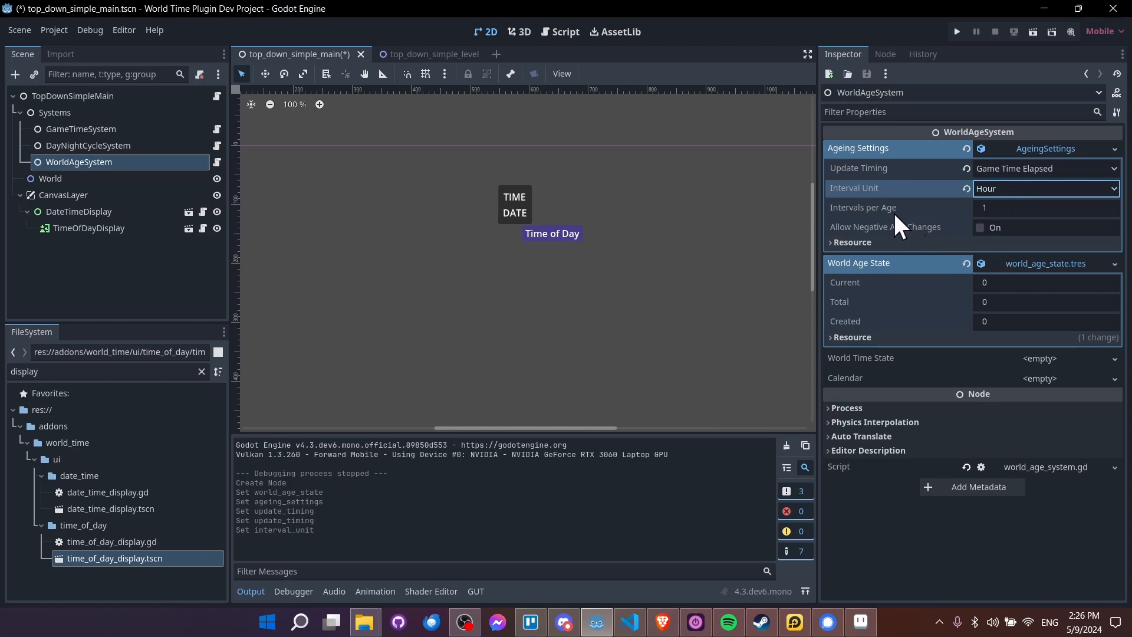
{"action": "left_click", "coordinate": [1010, 206]}
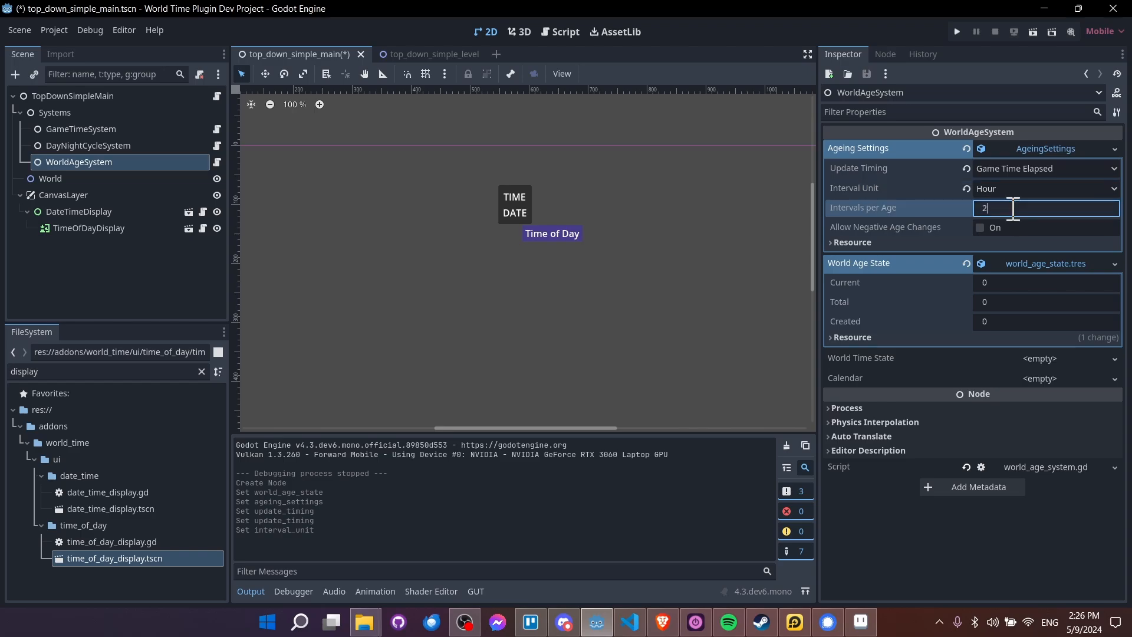
{"action": "type", "text": "4"}
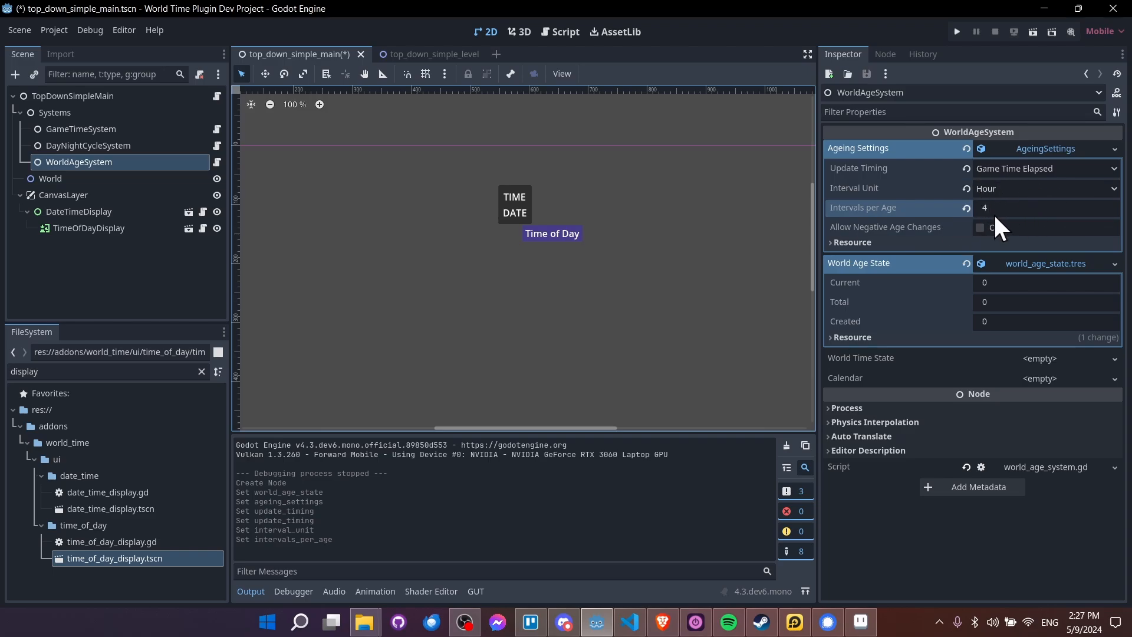
- Keep the ageing Interval Unit at Hour and set Intervals per Age to 2
{"action": "left_click", "coordinate": [1013, 188]}
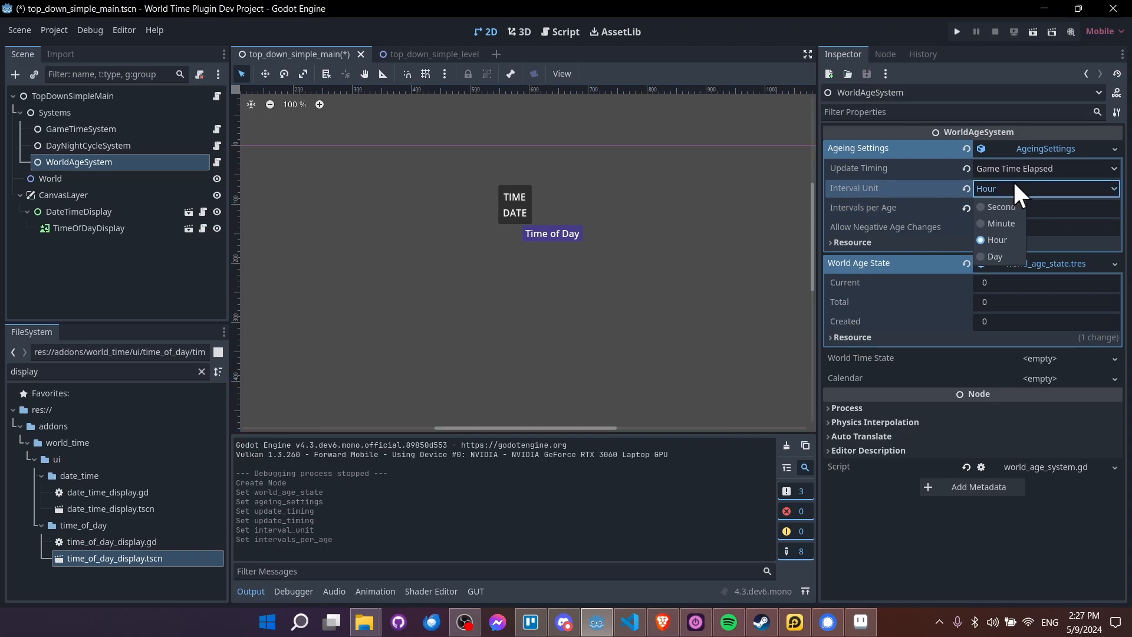
{"action": "left_click", "coordinate": [1006, 148]}
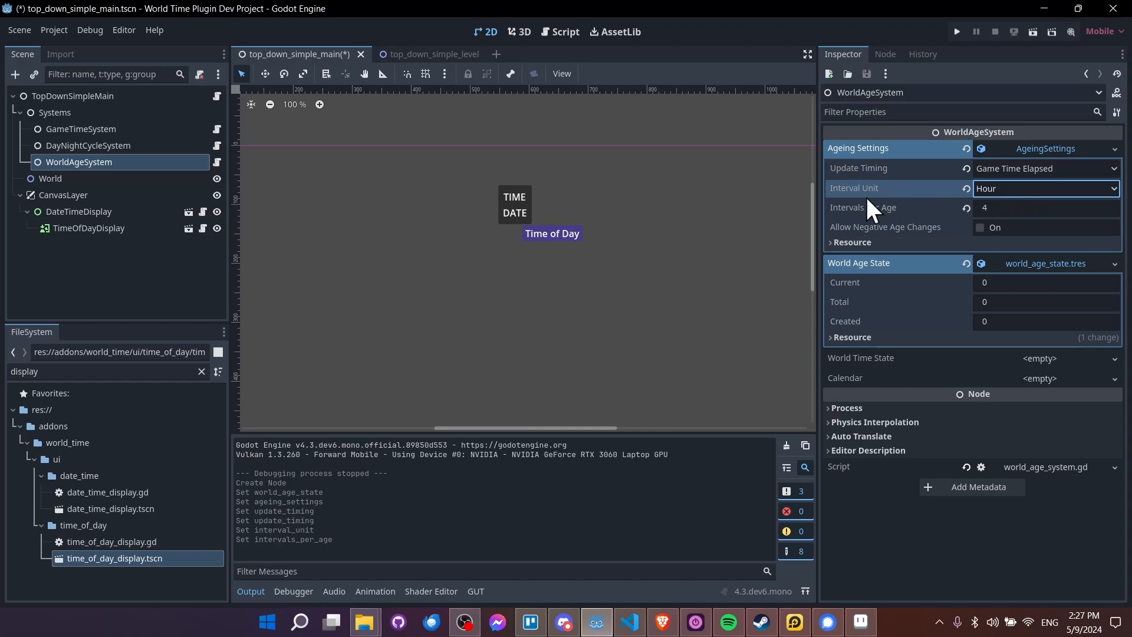
{"action": "left_click", "coordinate": [1027, 210]}
{"action": "type", "text": "2"}
{"action": "key", "text": "Return"}
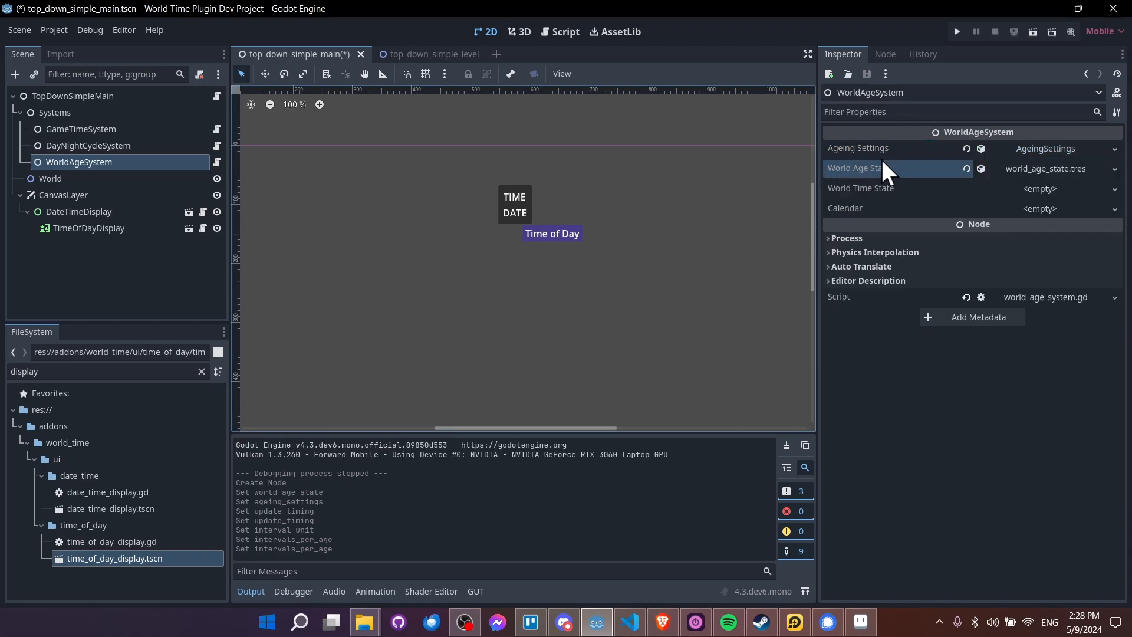
- Load the existing world_time_state.tres into the WorldAgeSystem's World Time State and check the assigned resources
{"action": "left_click", "coordinate": [1114, 189]}
{"action": "left_click", "coordinate": [1108, 230]}
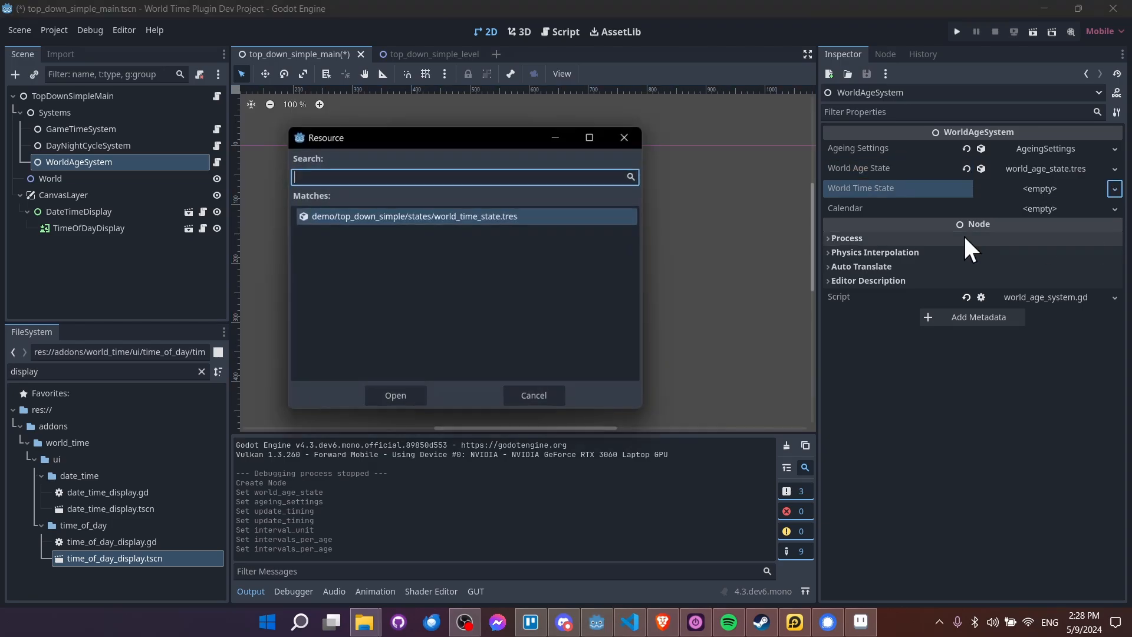
{"action": "double_click", "coordinate": [432, 224]}
{"action": "left_click", "coordinate": [1047, 151]}
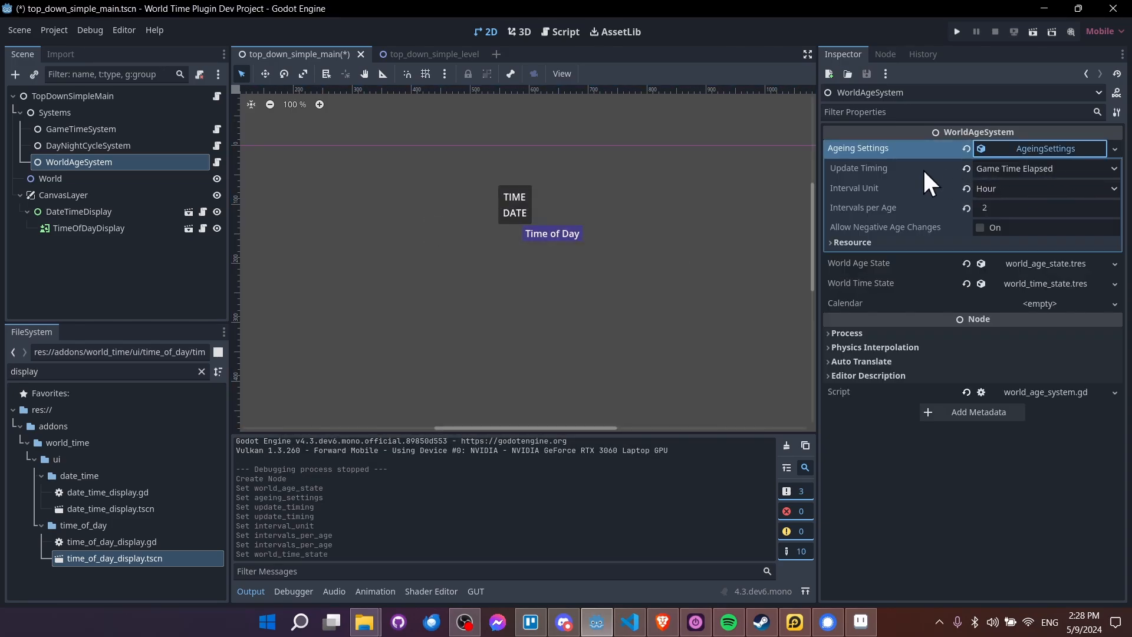
{"action": "left_click", "coordinate": [1046, 148]}
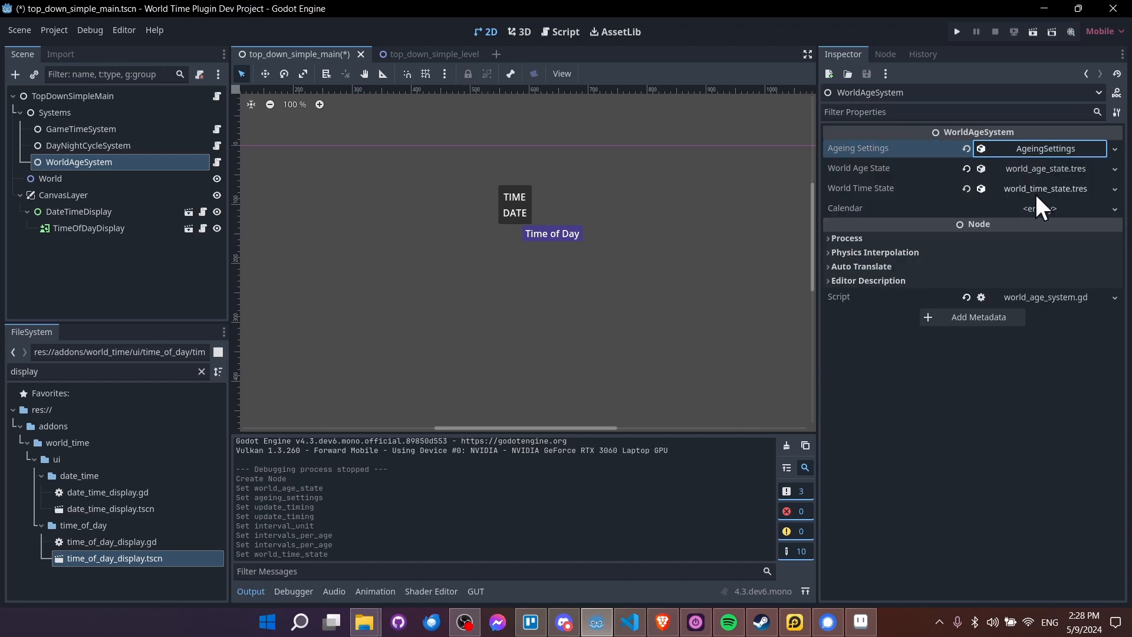
{"action": "left_click", "coordinate": [1033, 189]}
{"action": "left_click", "coordinate": [1048, 187]}
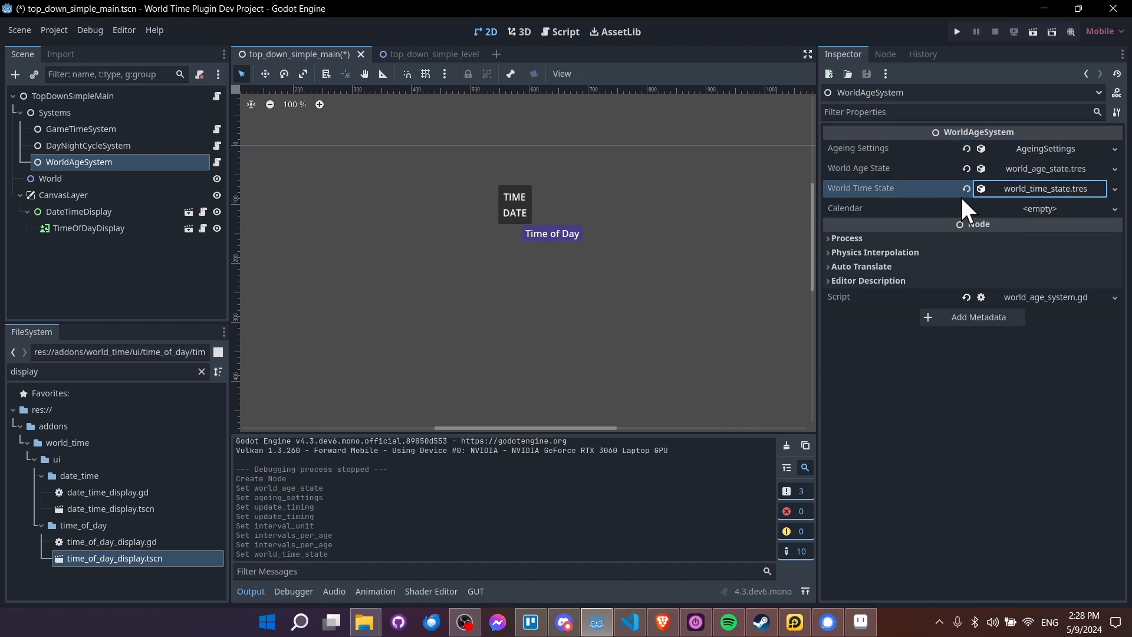
- Assign default_game_calendar.tres as the WorldAgeSystem's Calendar and save the scene
{"action": "left_click", "coordinate": [1114, 209]}
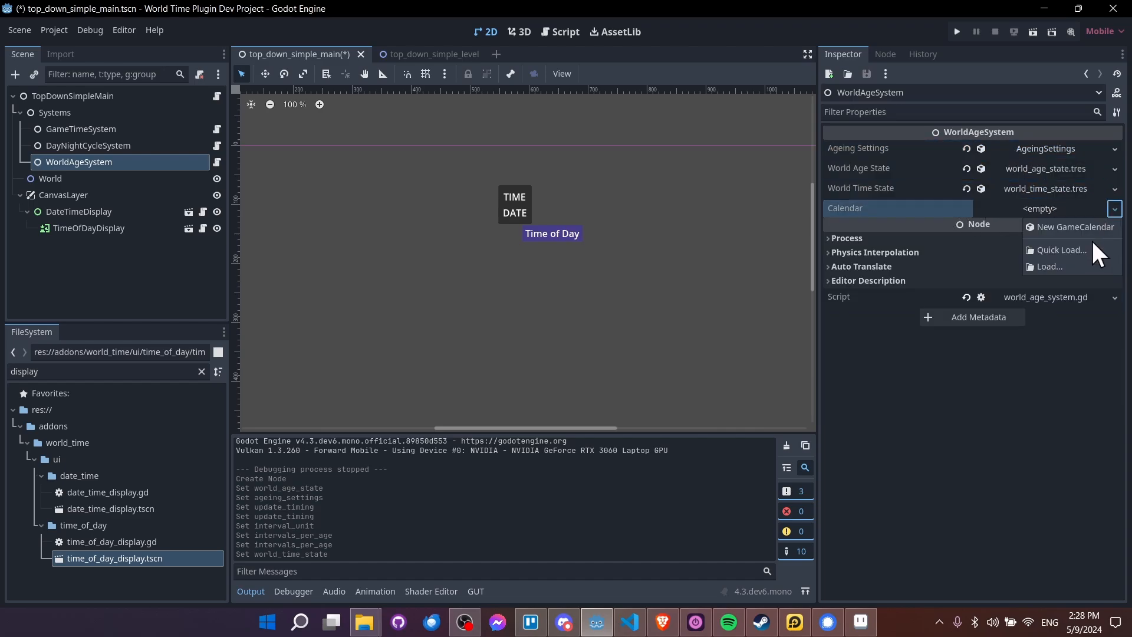
{"action": "left_click", "coordinate": [1090, 245]}
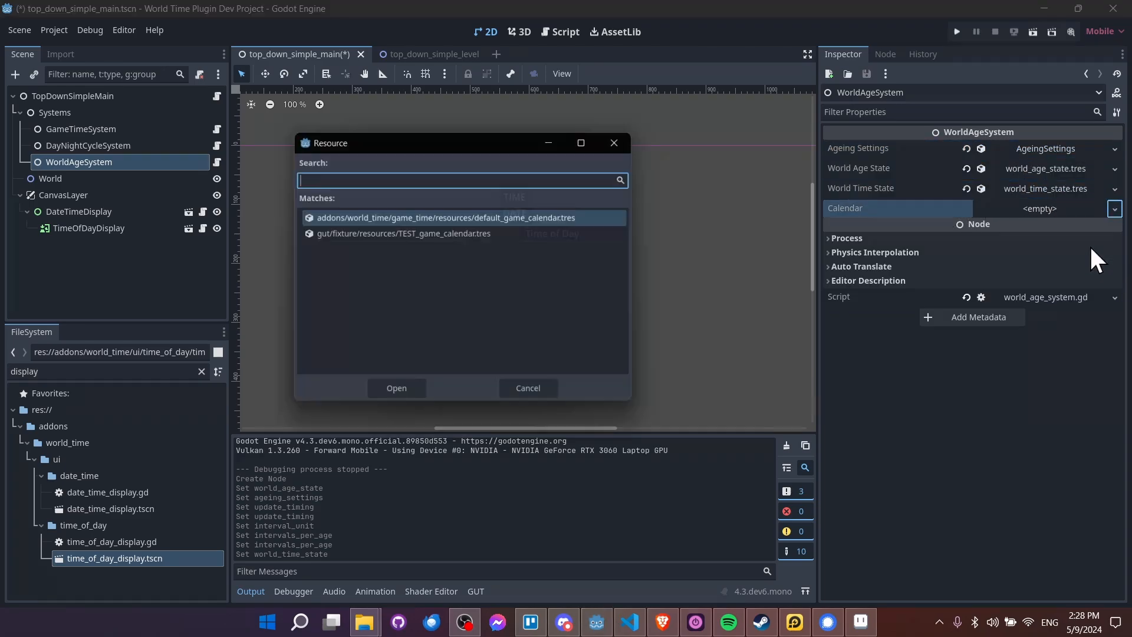
{"action": "double_click", "coordinate": [522, 216]}
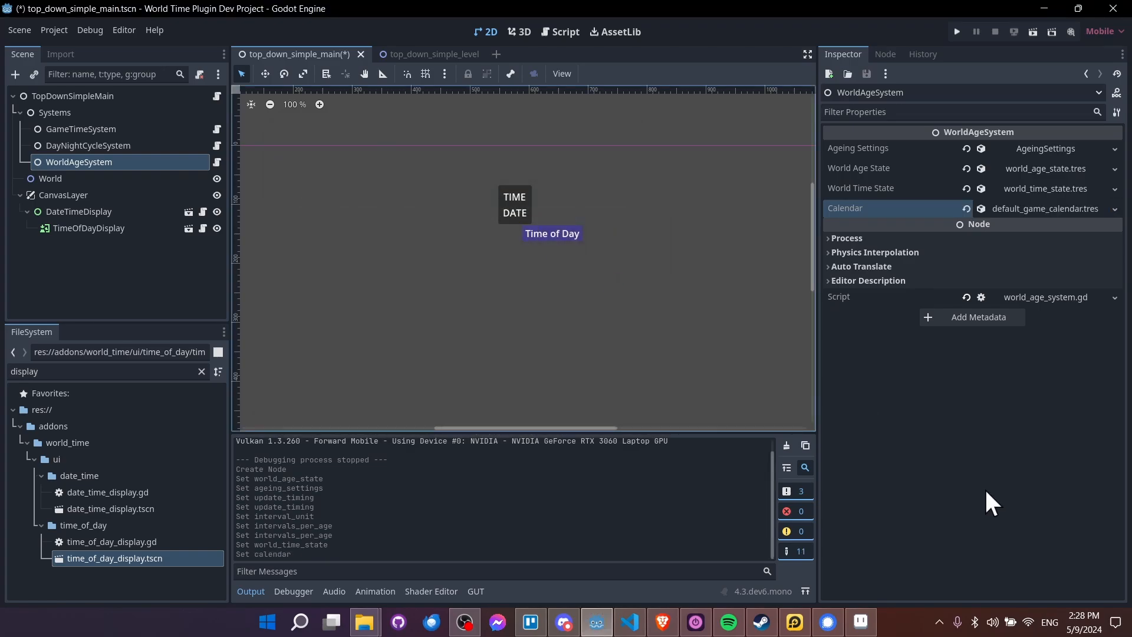
{"action": "scroll", "coordinate": [606, 257], "scroll_direction": "down", "scroll_amount": 2}
{"action": "key", "text": "ctrl+s"}
- Expand the World Age State and Ageing Settings resources to review their properties
{"action": "left_click", "coordinate": [1063, 168]}
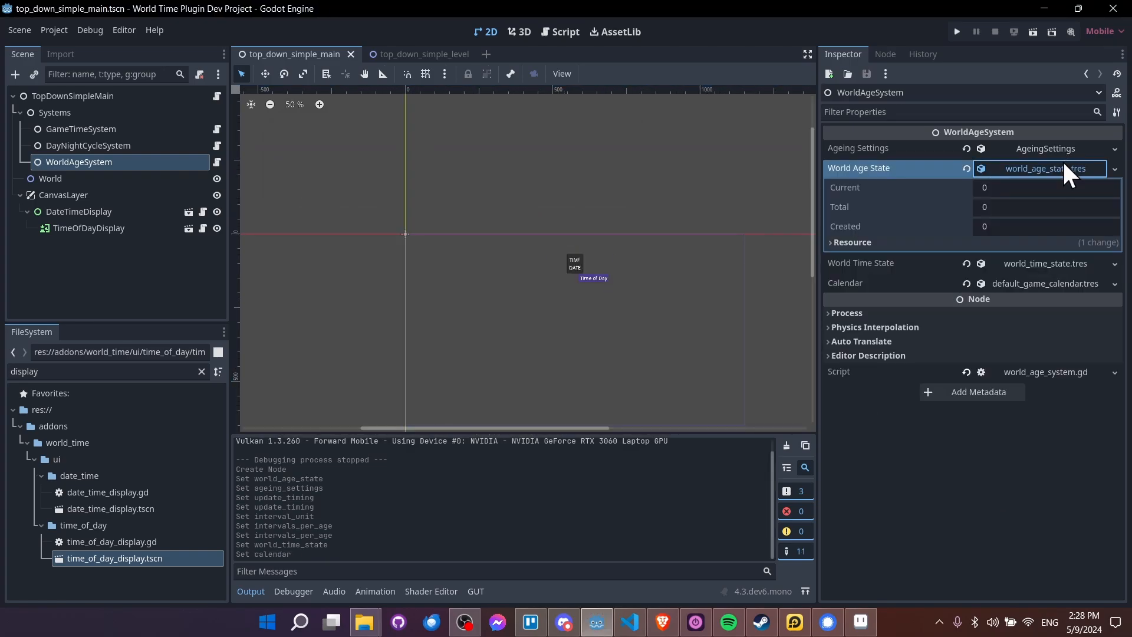
{"action": "left_click", "coordinate": [1020, 149]}
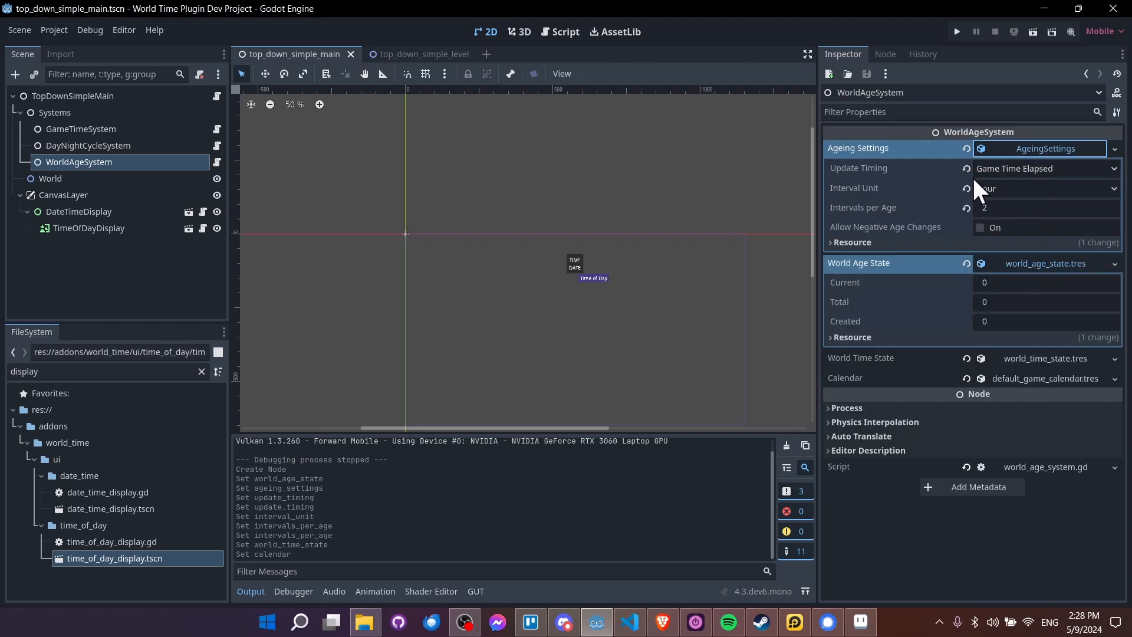
{"action": "middle_click_drag", "start_coordinate": [621, 335], "coordinate": [588, 306]}
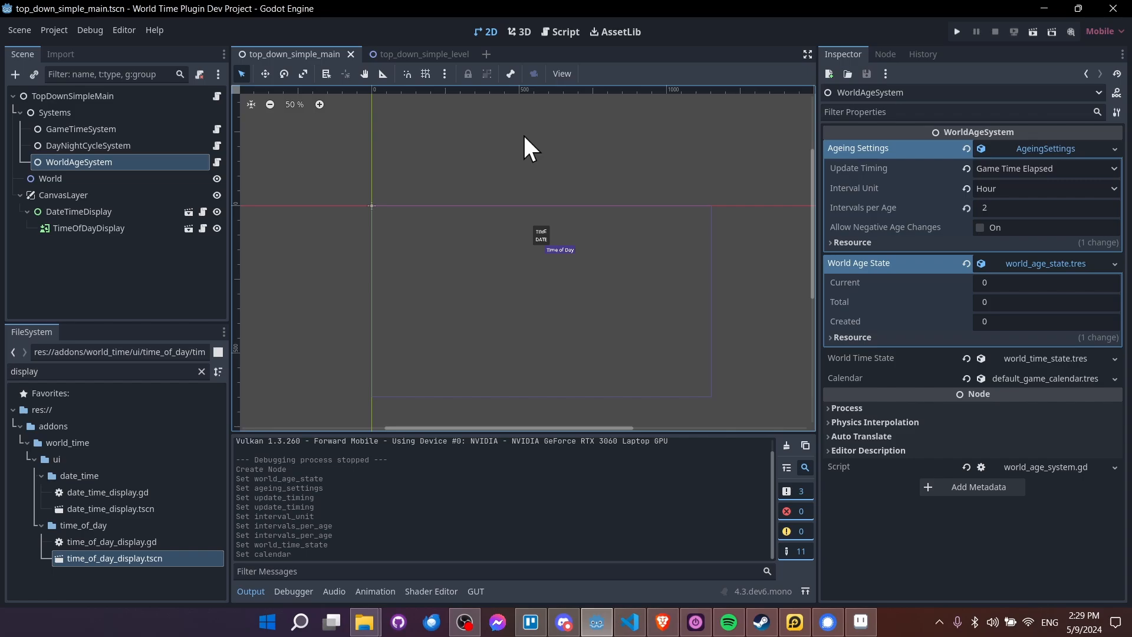
- Create a new scene with a 2D root node named CornSeeds
{"action": "left_click", "coordinate": [486, 53]}
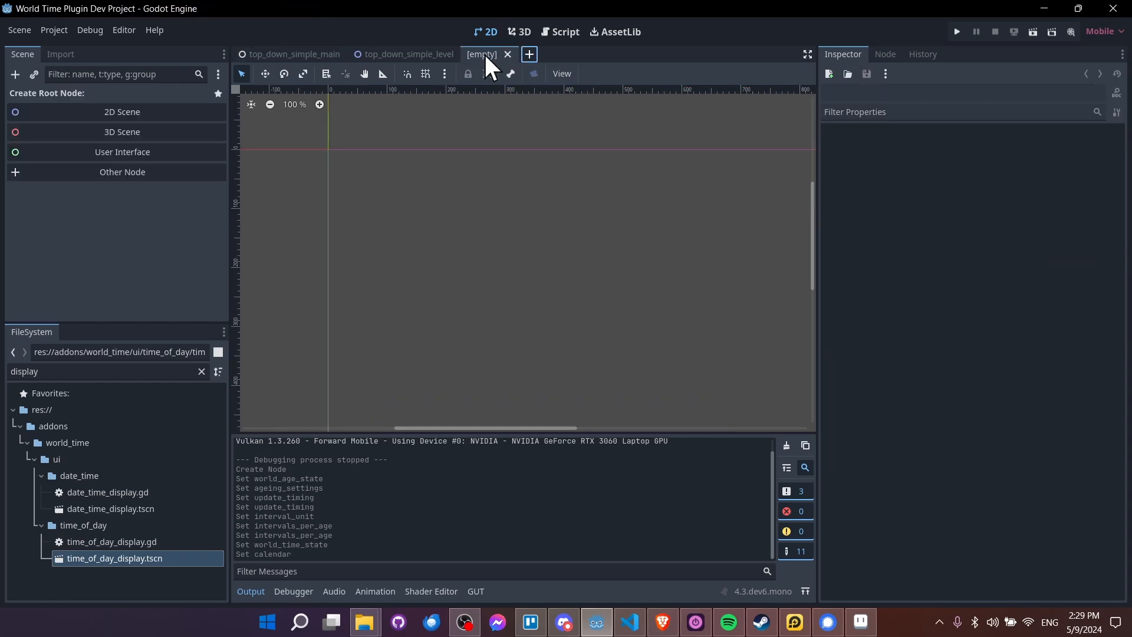
{"action": "left_click", "coordinate": [164, 117]}
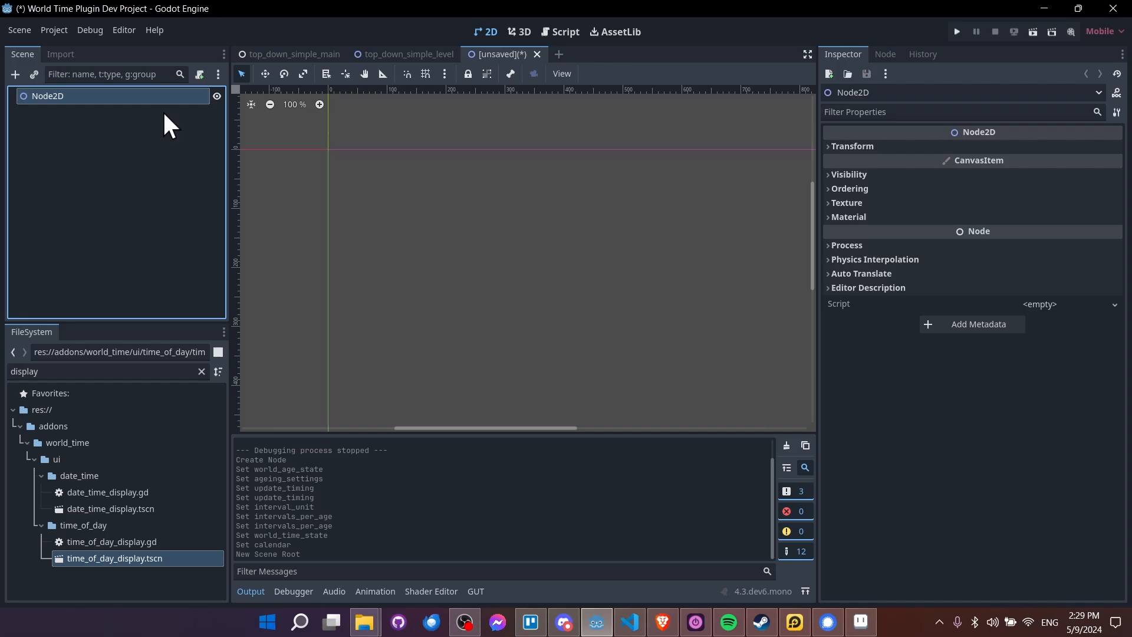
{"action": "key", "text": "F2"}
{"action": "type", "text": "CornSeeds"}
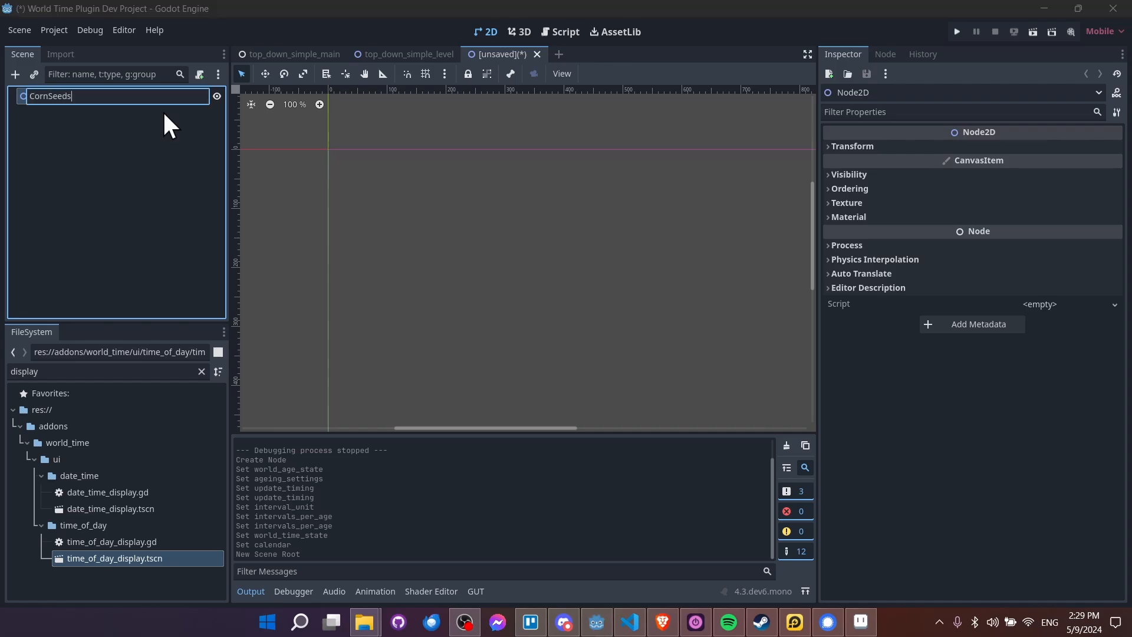
{"action": "key", "text": "Return"}
- Add a Sprite2D node as a child of CornSeeds
{"action": "right_click", "coordinate": [181, 96]}
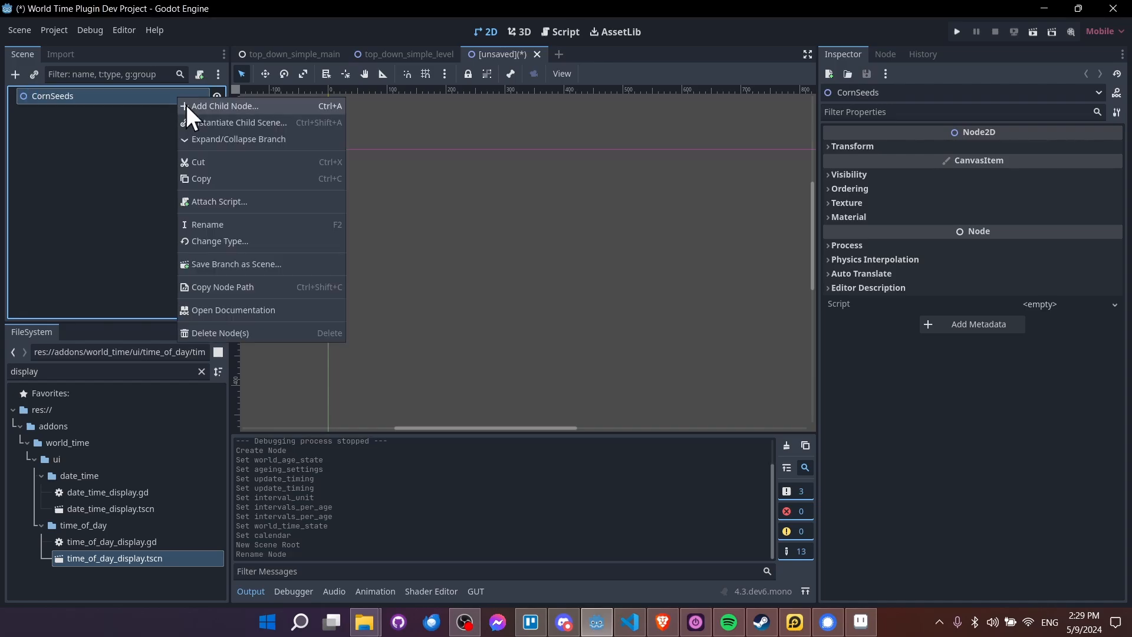
{"action": "left_click", "coordinate": [222, 107]}
{"action": "type", "text": "Sprite2D"}
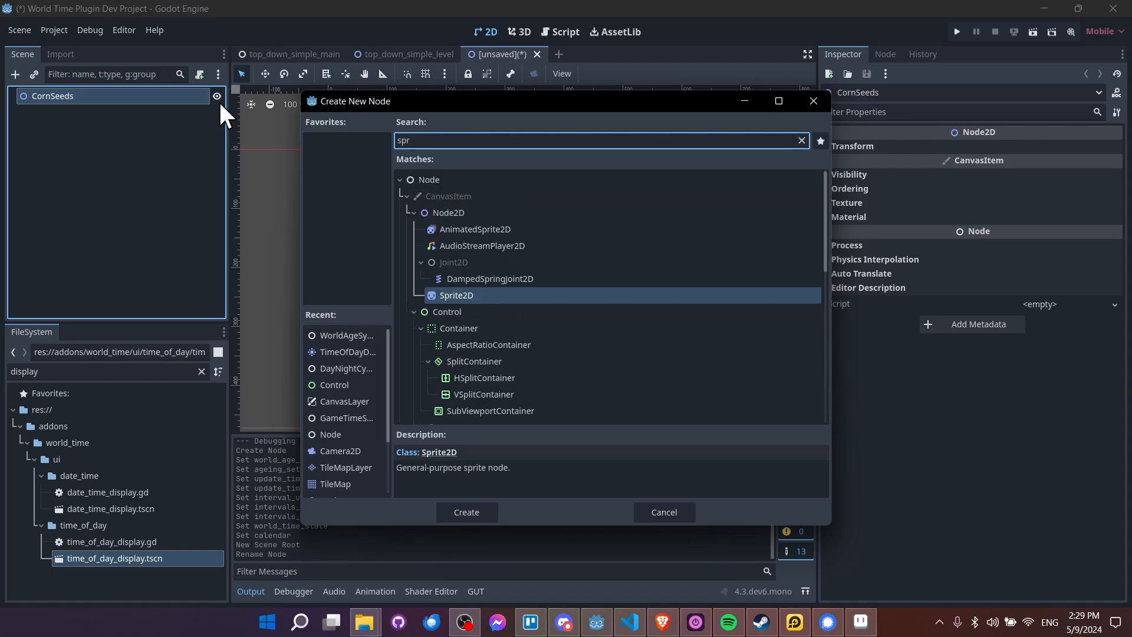
{"action": "key", "text": "Return"}
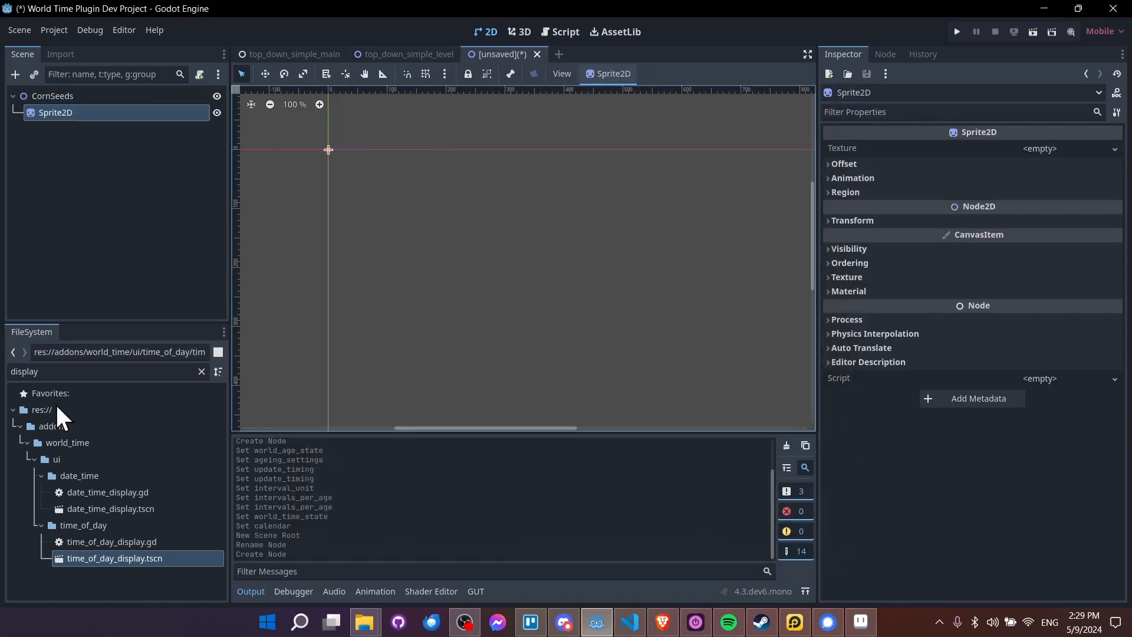
- Search the project files for "farming" and assign farming_sprites.png as the Sprite2D's texture
{"action": "double_click", "coordinate": [158, 372]}
{"action": "type", "text": "farming"}
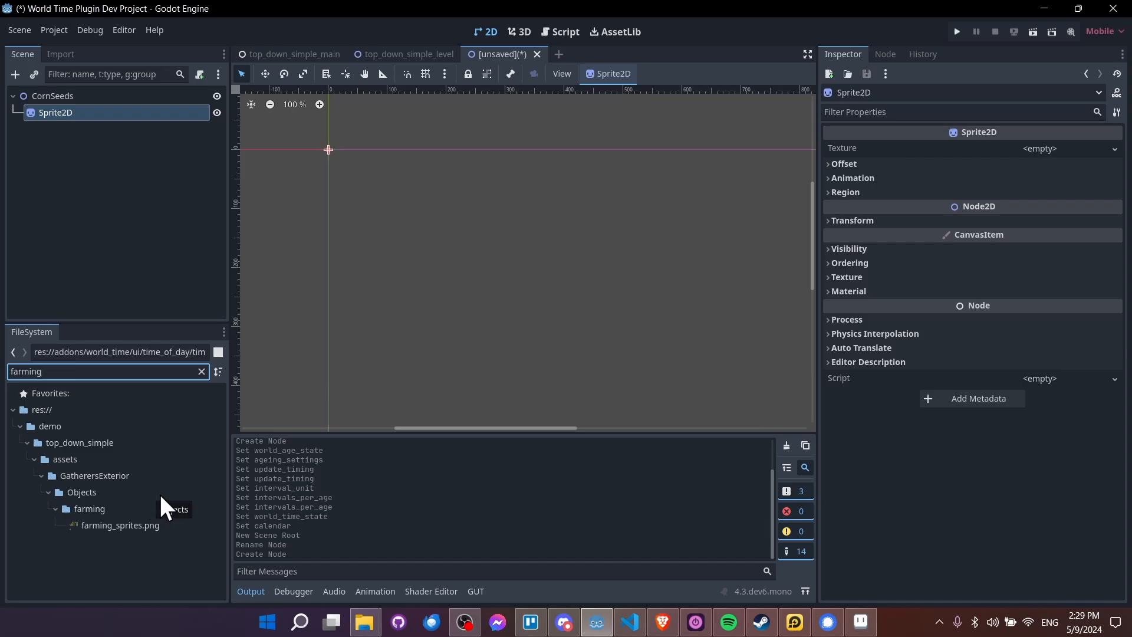
{"action": "left_click_drag", "start_coordinate": [117, 525], "coordinate": [1051, 153]}
{"action": "middle_click_drag", "start_coordinate": [372, 168], "coordinate": [443, 184]}
{"action": "scroll", "coordinate": [480, 219], "scroll_direction": "up", "scroll_amount": 1}
{"action": "scroll", "coordinate": [442, 184], "scroll_direction": "up", "scroll_amount": 1}
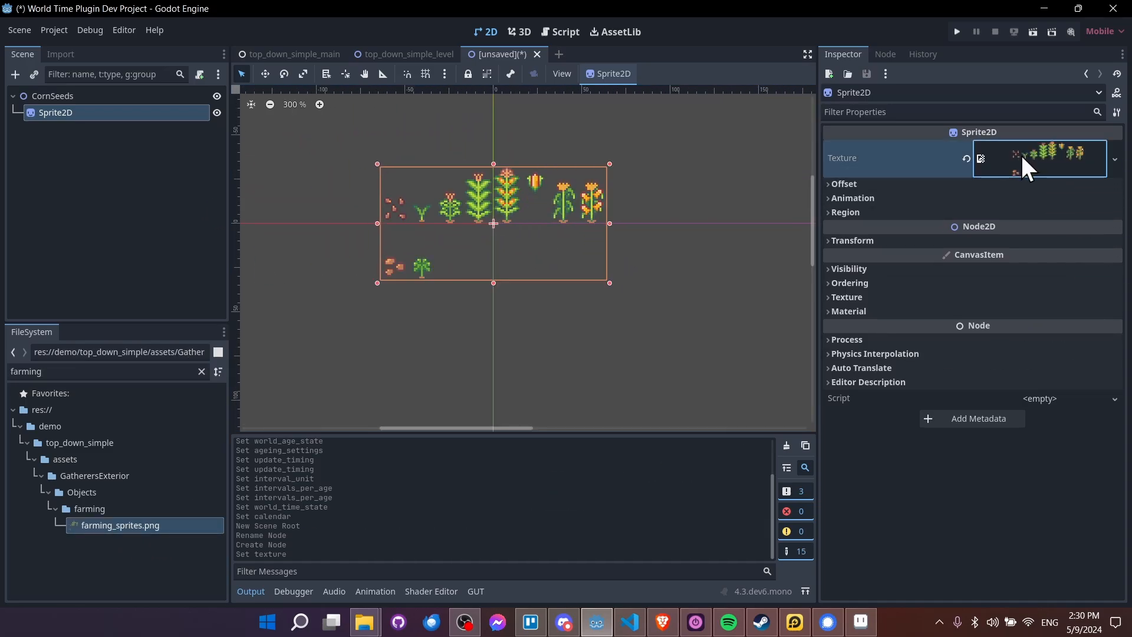
- Replace the Sprite2D's texture with a new AtlasTexture that uses farming_sprites.png as its atlas
{"action": "left_click", "coordinate": [1115, 161]}
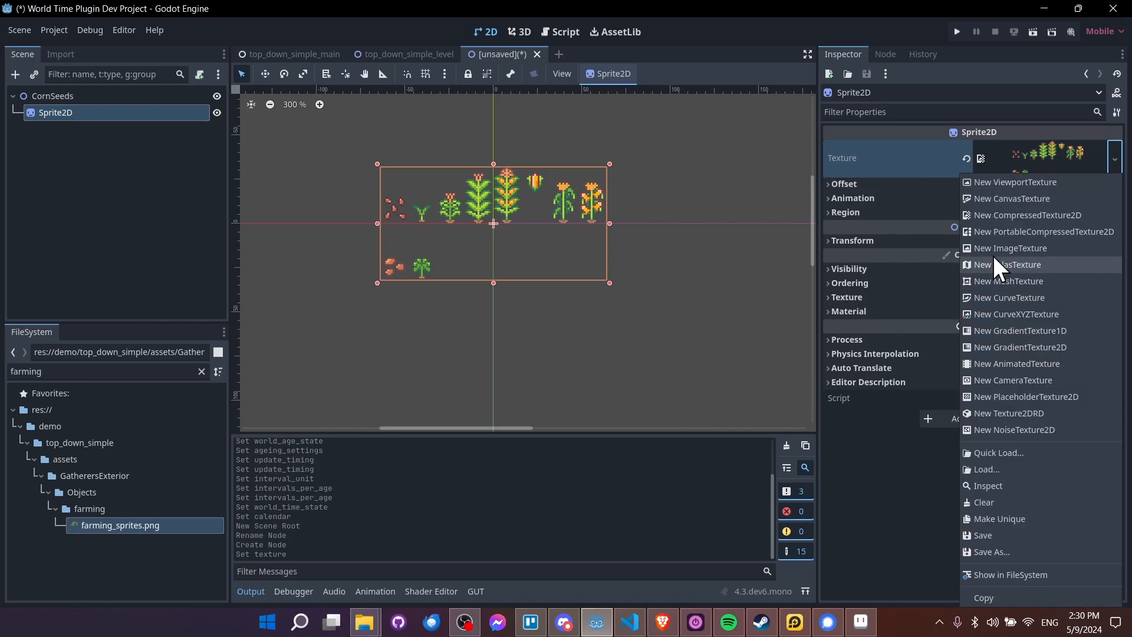
{"action": "left_click", "coordinate": [1108, 156]}
{"action": "left_click", "coordinate": [1111, 157]}
{"action": "left_click", "coordinate": [1049, 268]}
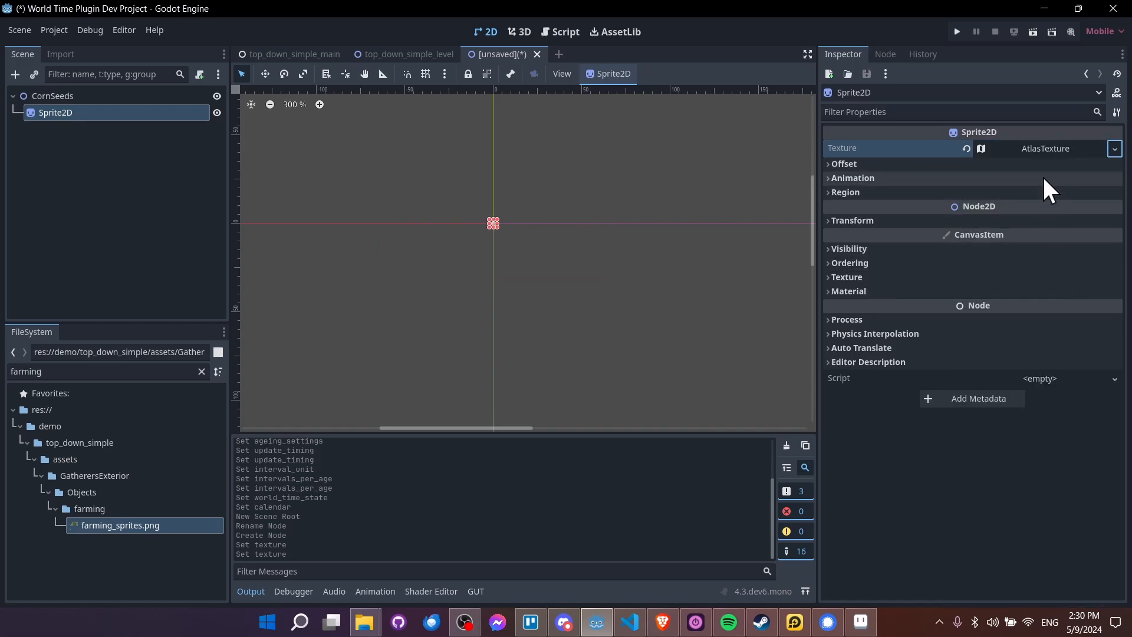
{"action": "left_click", "coordinate": [1045, 153]}
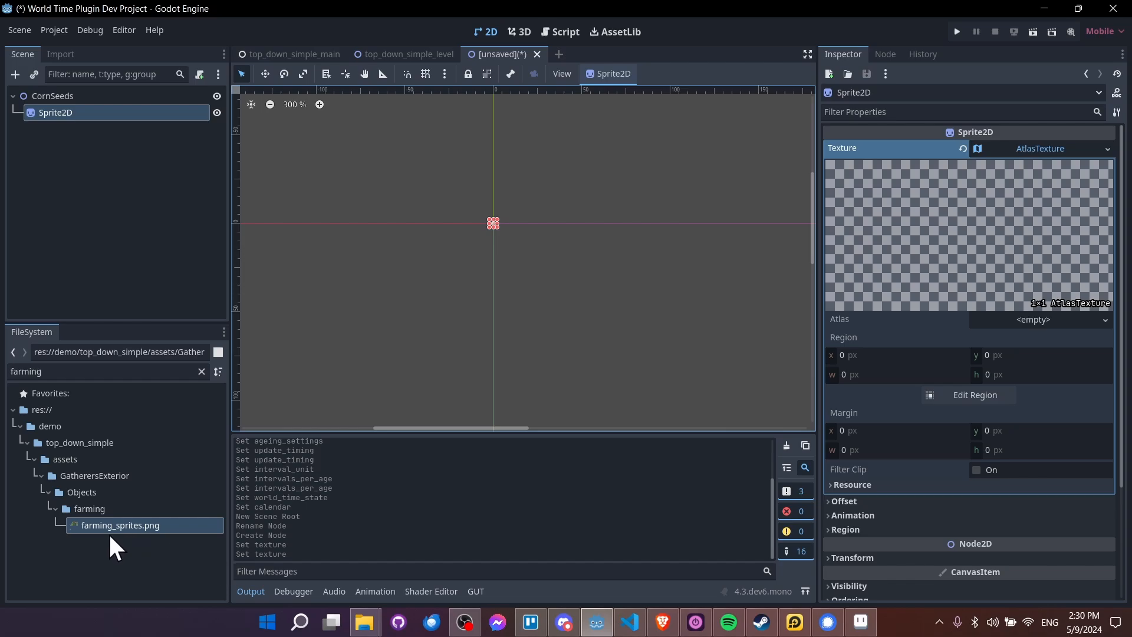
{"action": "left_click_drag", "start_coordinate": [110, 531], "coordinate": [1036, 318]}
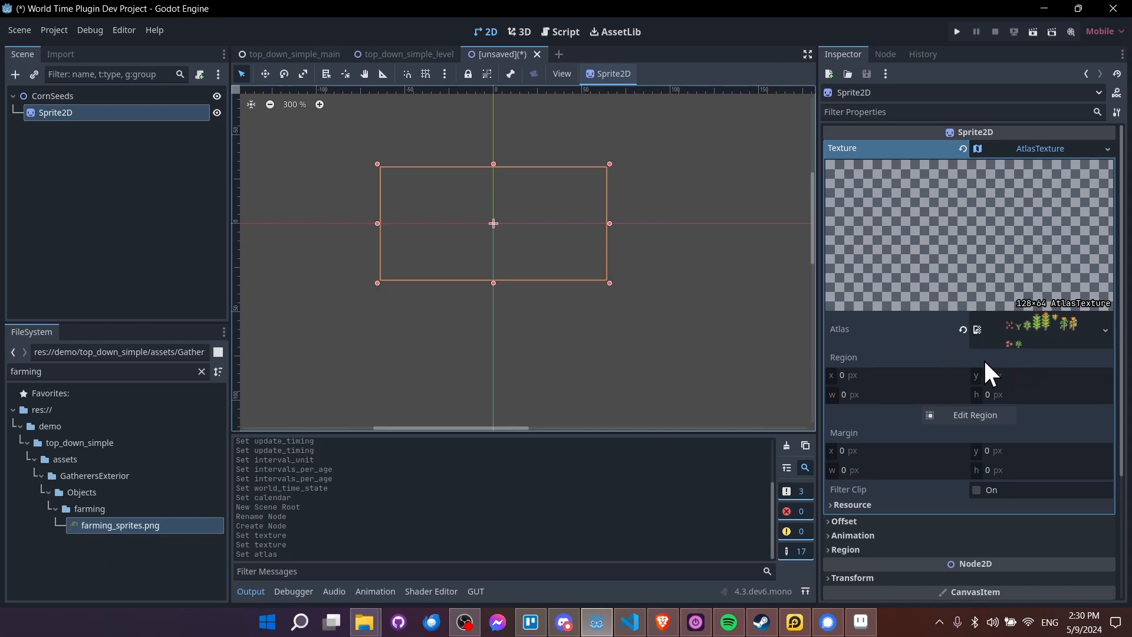
- Set the AtlasTexture region to the 16 × 16 px corn seeds tile at x 0, y 16, using Grid Snap
{"action": "left_click", "coordinate": [984, 412]}
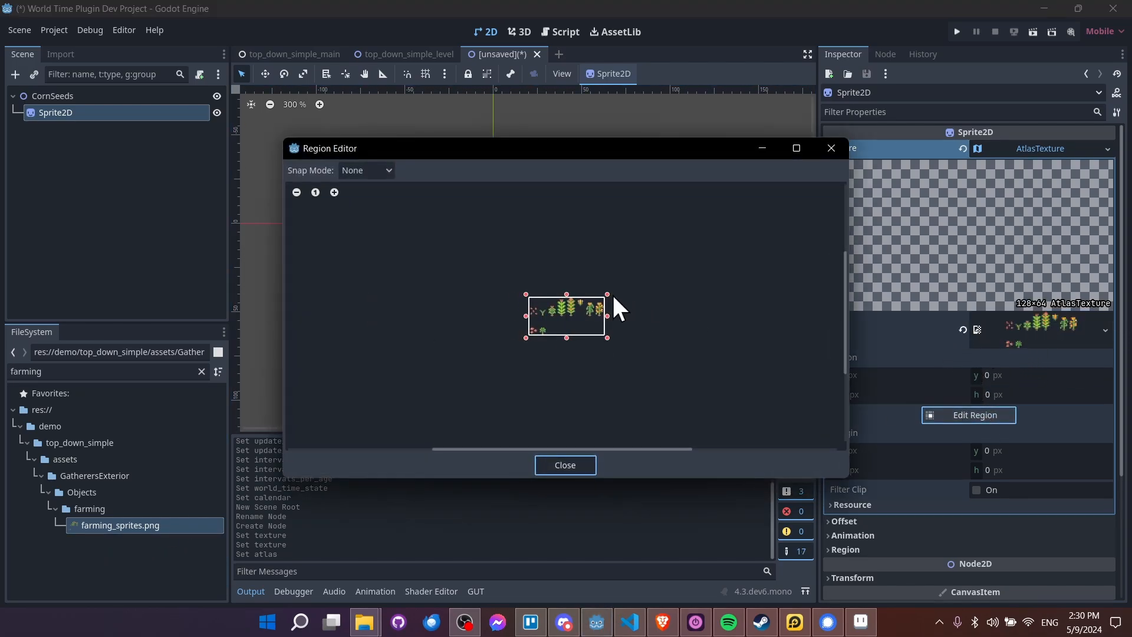
{"action": "scroll", "coordinate": [534, 323], "scroll_direction": "up", "scroll_amount": 8}
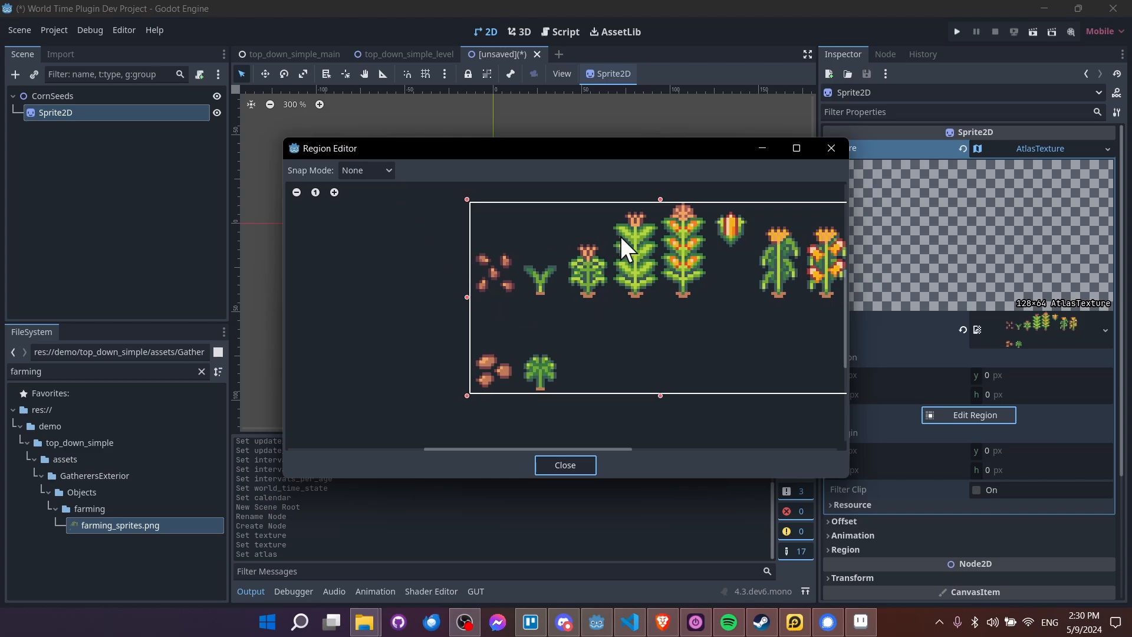
{"action": "middle_click_drag", "start_coordinate": [624, 238], "coordinate": [482, 249]}
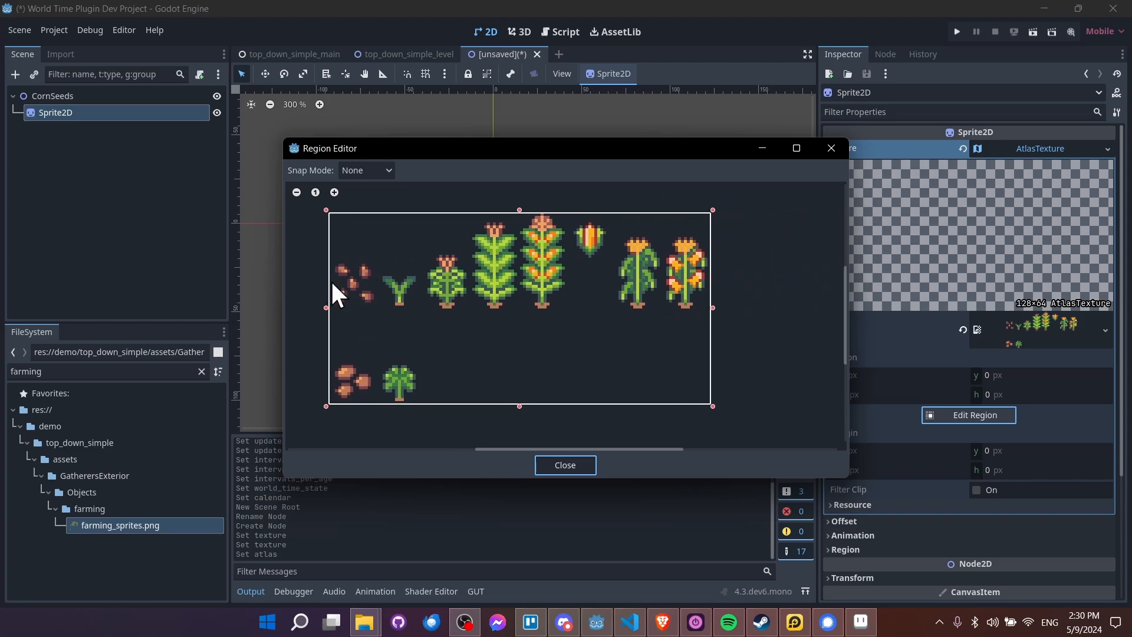
{"action": "left_click", "coordinate": [361, 169]}
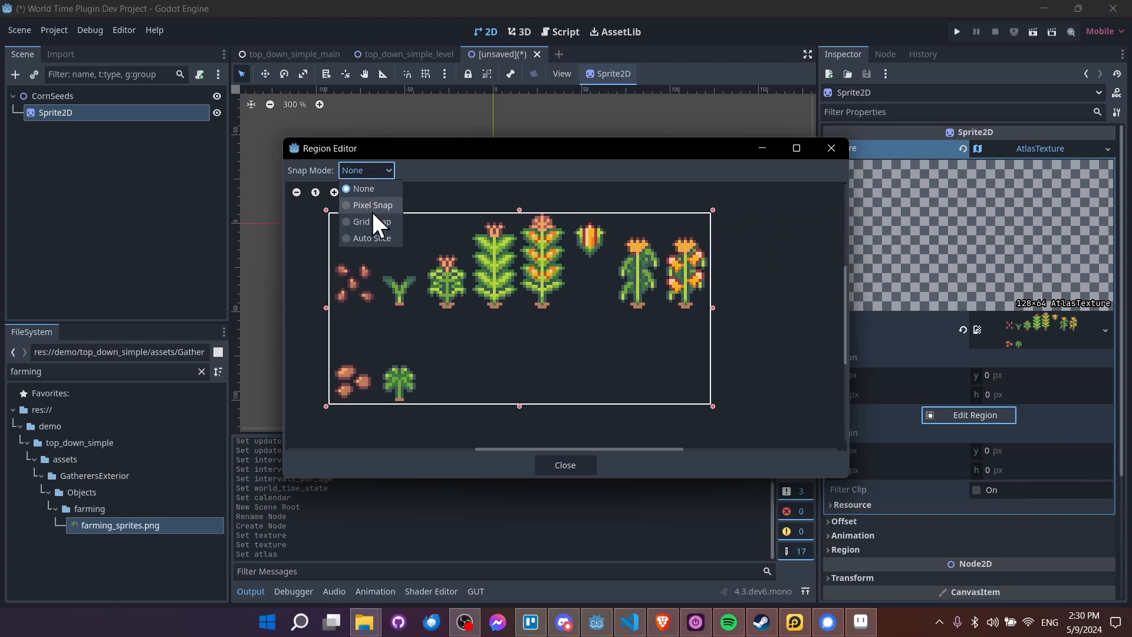
{"action": "left_click", "coordinate": [392, 223]}
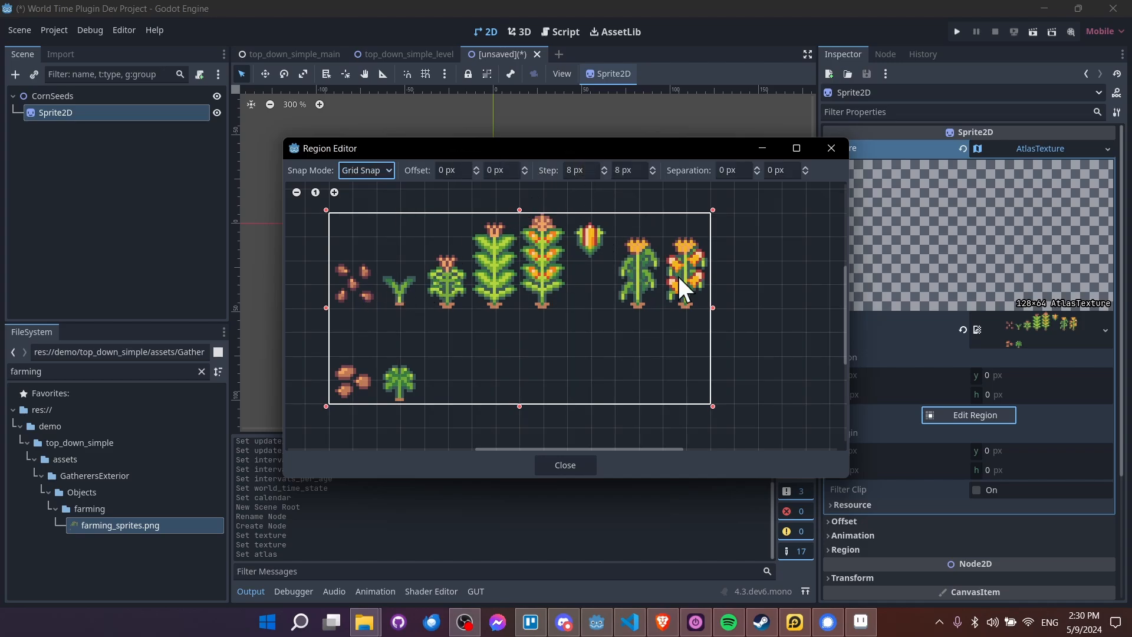
{"action": "left_click_drag", "start_coordinate": [332, 262], "coordinate": [381, 311]}
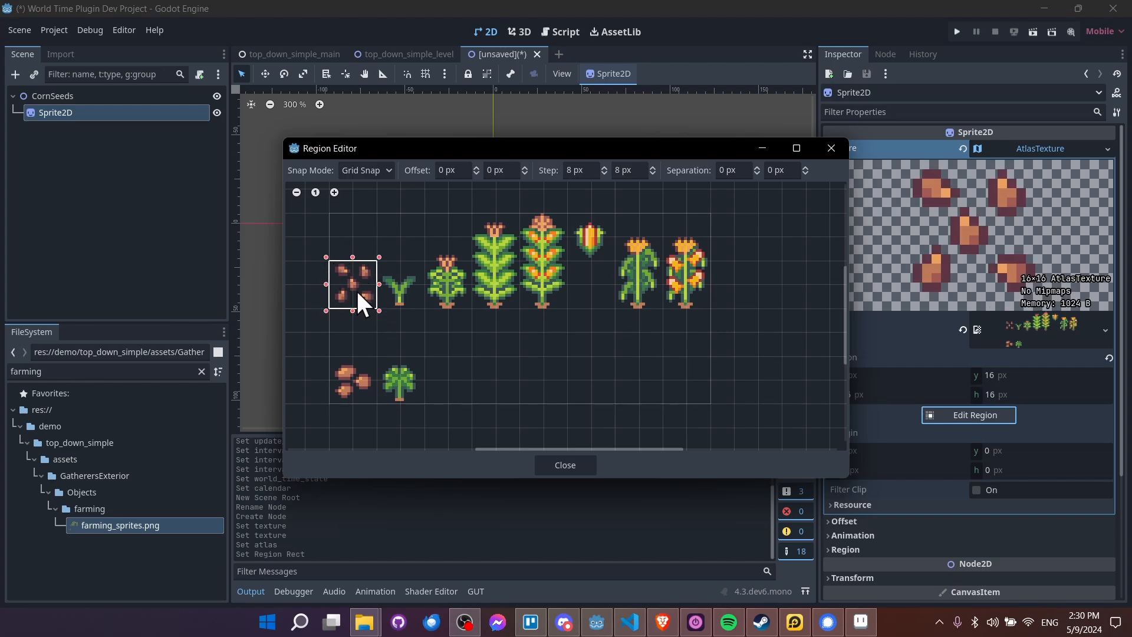
{"action": "left_click", "coordinate": [558, 464]}
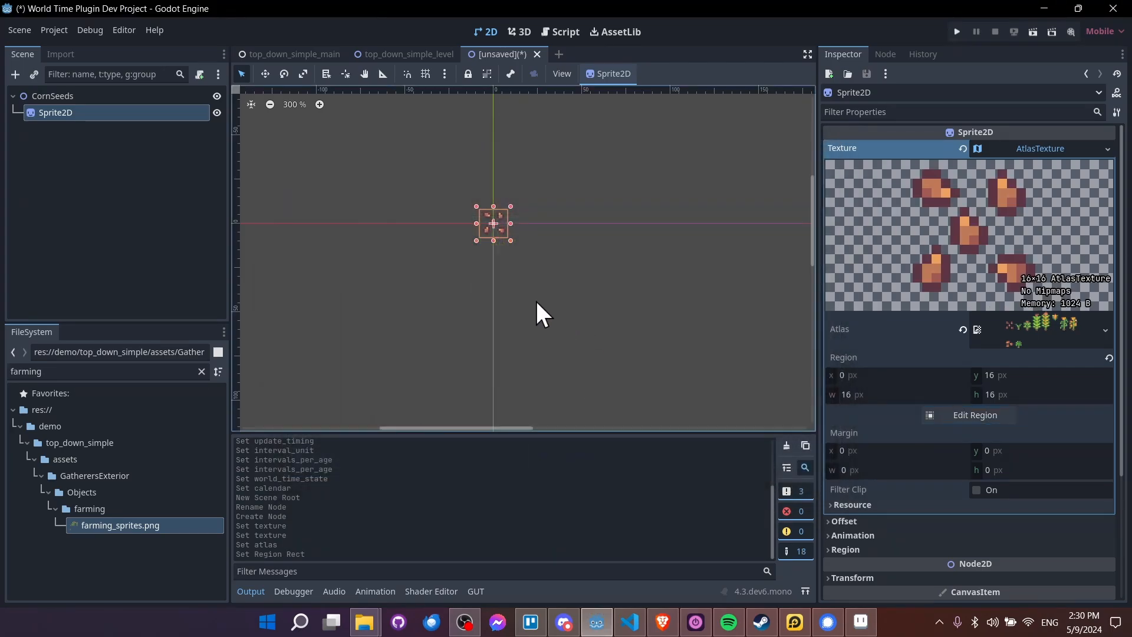
{"action": "scroll", "coordinate": [507, 227], "scroll_direction": "up", "scroll_amount": 4}
{"action": "left_click", "coordinate": [175, 150]}
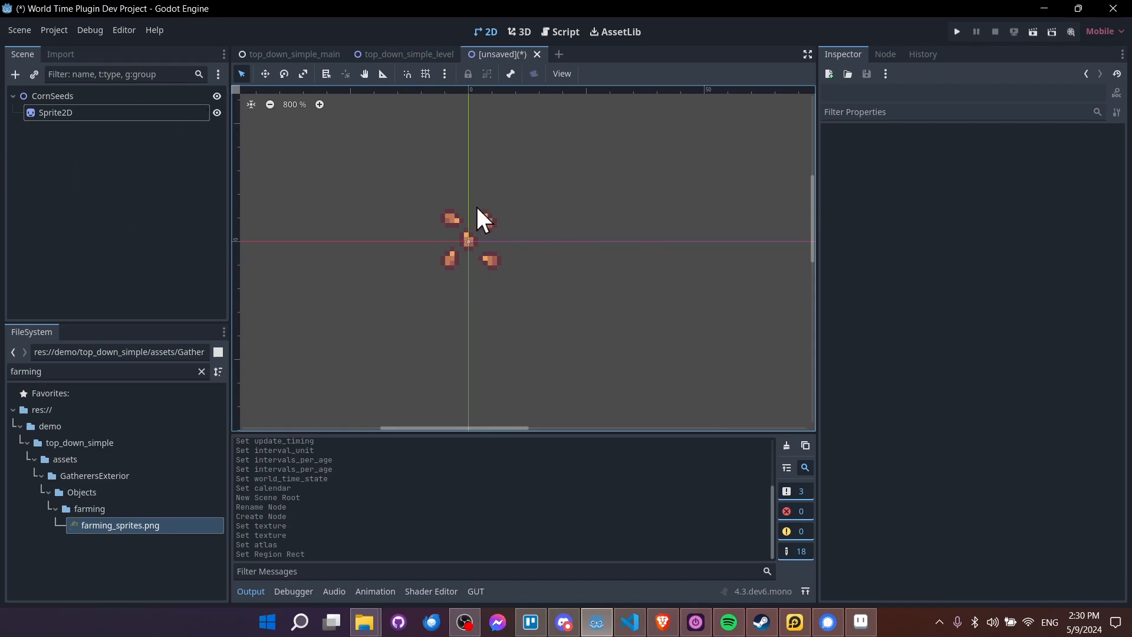
- Start saving the scene and create a new folder named objects inside res://demo/top_down_simple
{"action": "key", "text": "ctrl+s"}
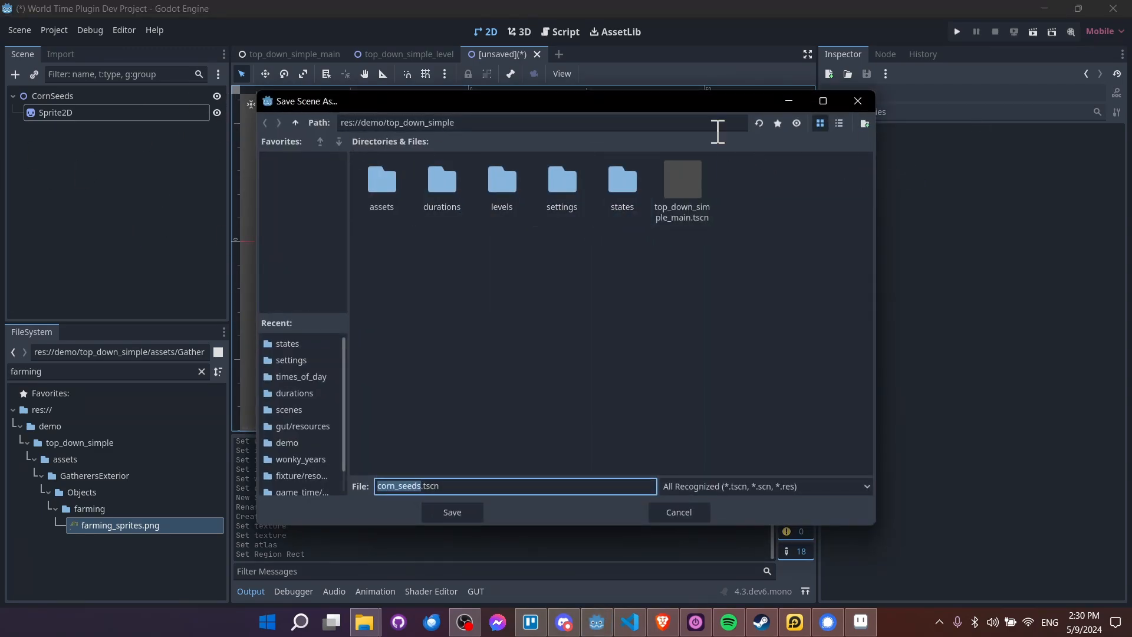
{"action": "left_click", "coordinate": [449, 122]}
{"action": "left_click", "coordinate": [665, 349]}
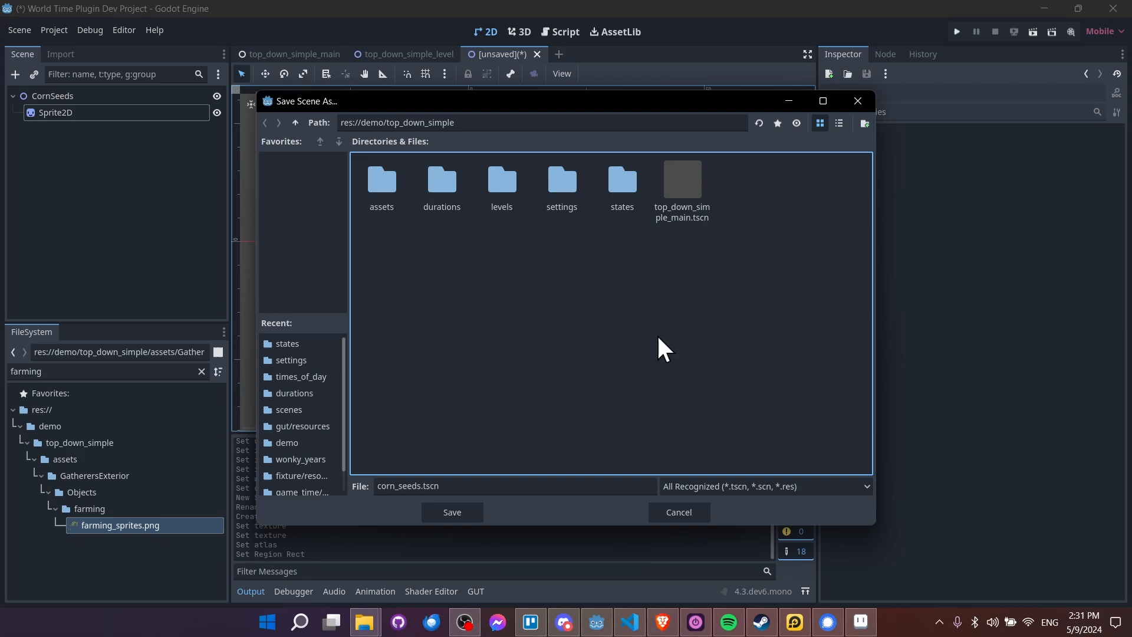
{"action": "left_click", "coordinate": [864, 123]}
{"action": "type", "text": "objects"}
{"action": "key", "text": "Return"}
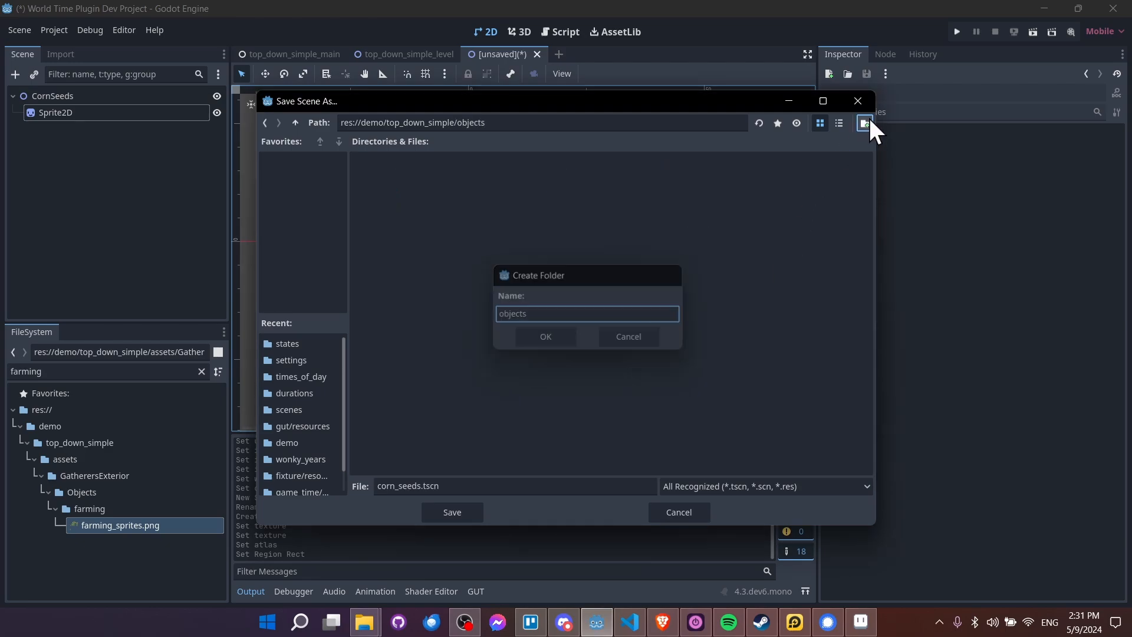
- Create a corn subfolder inside objects and save the scene there as corn_1_seeds.tscn
{"action": "left_click", "coordinate": [869, 121]}
{"action": "type", "text": "corn"}
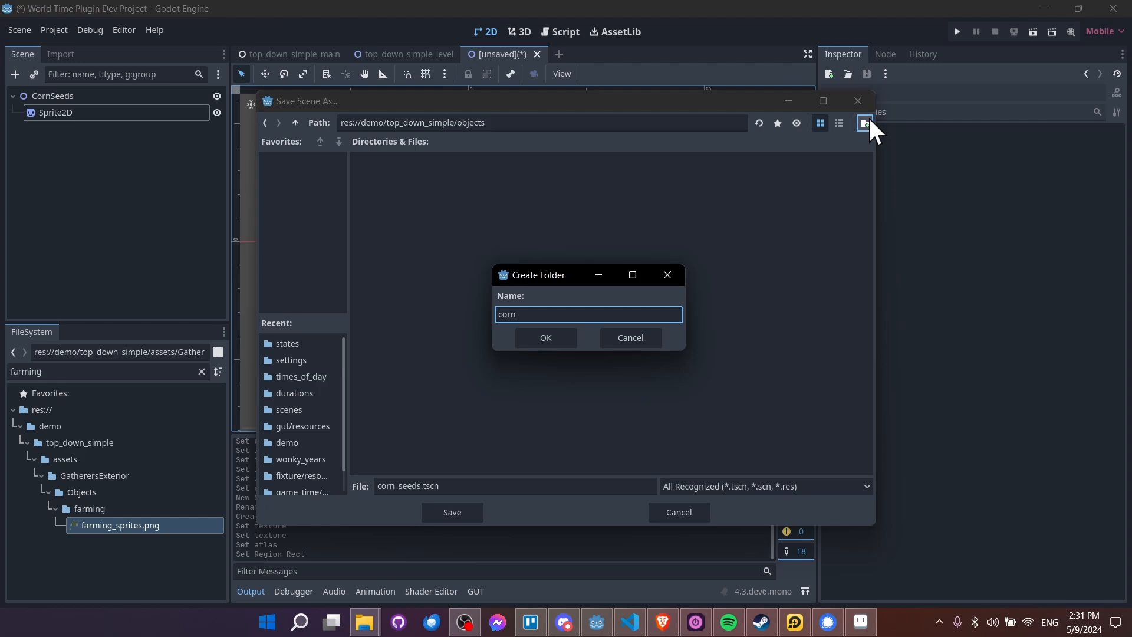
{"action": "left_click", "coordinate": [540, 333]}
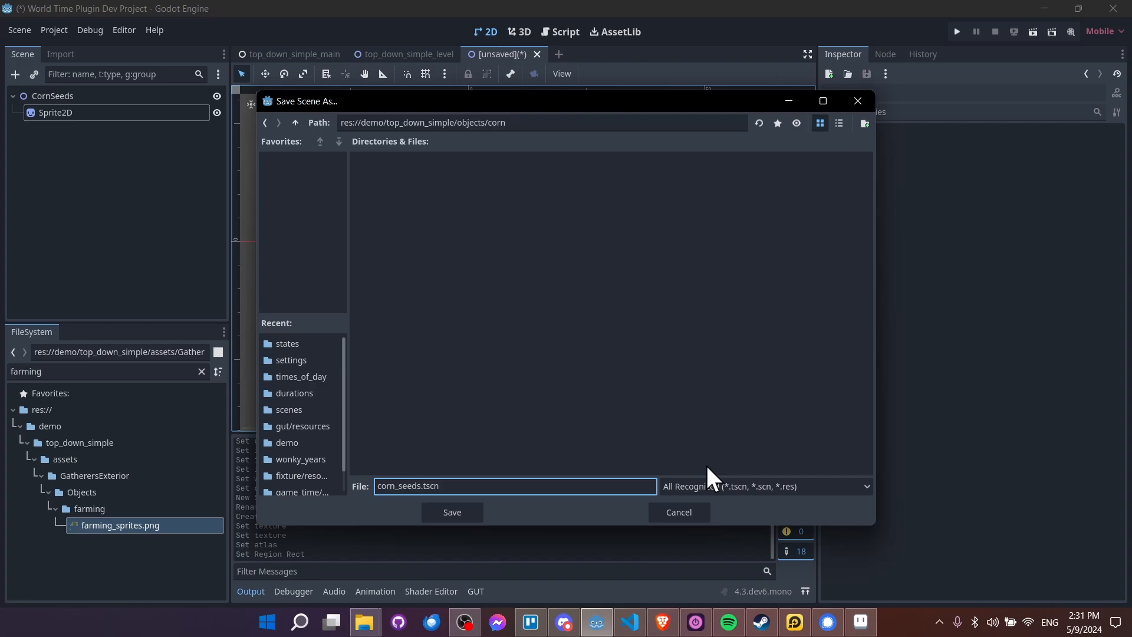
{"action": "type", "text": "1_"}
{"action": "left_click", "coordinate": [459, 511]}
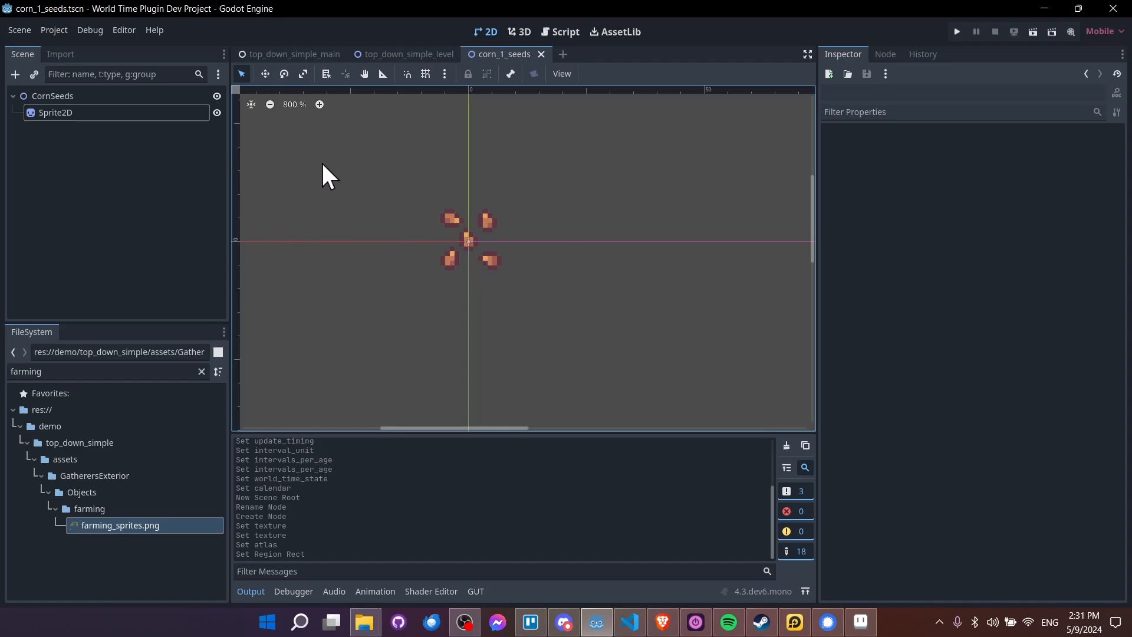
- In the top_down_simple_level scene, add a Node2D named Objects under the TopDownSimpleLevel root
{"action": "left_click", "coordinate": [297, 55]}
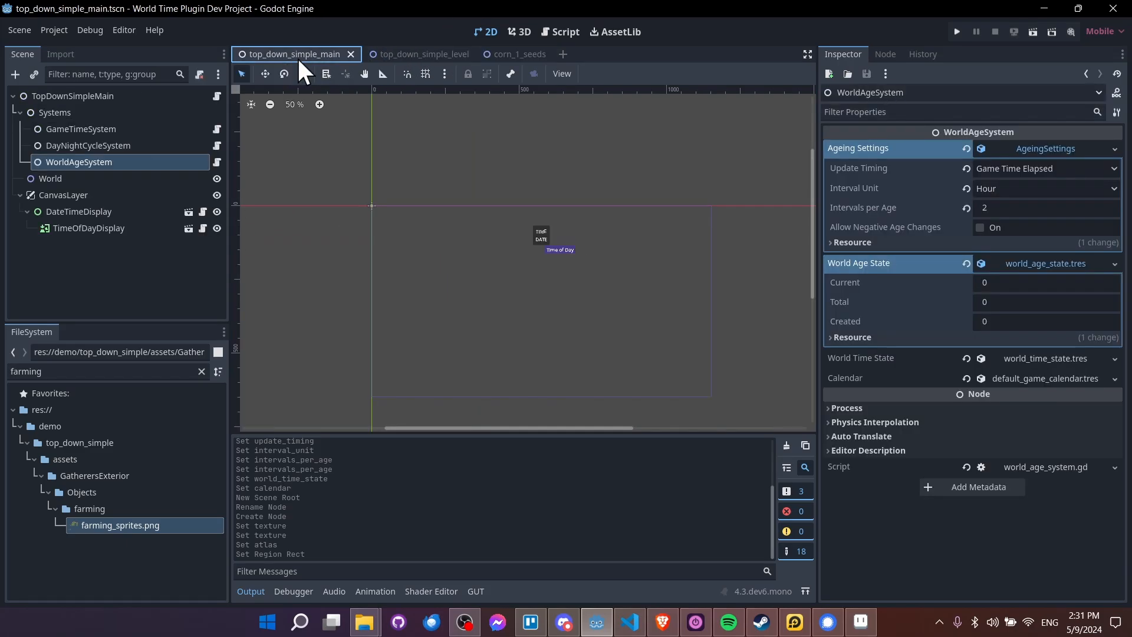
{"action": "left_click", "coordinate": [384, 55]}
{"action": "left_click", "coordinate": [104, 98]}
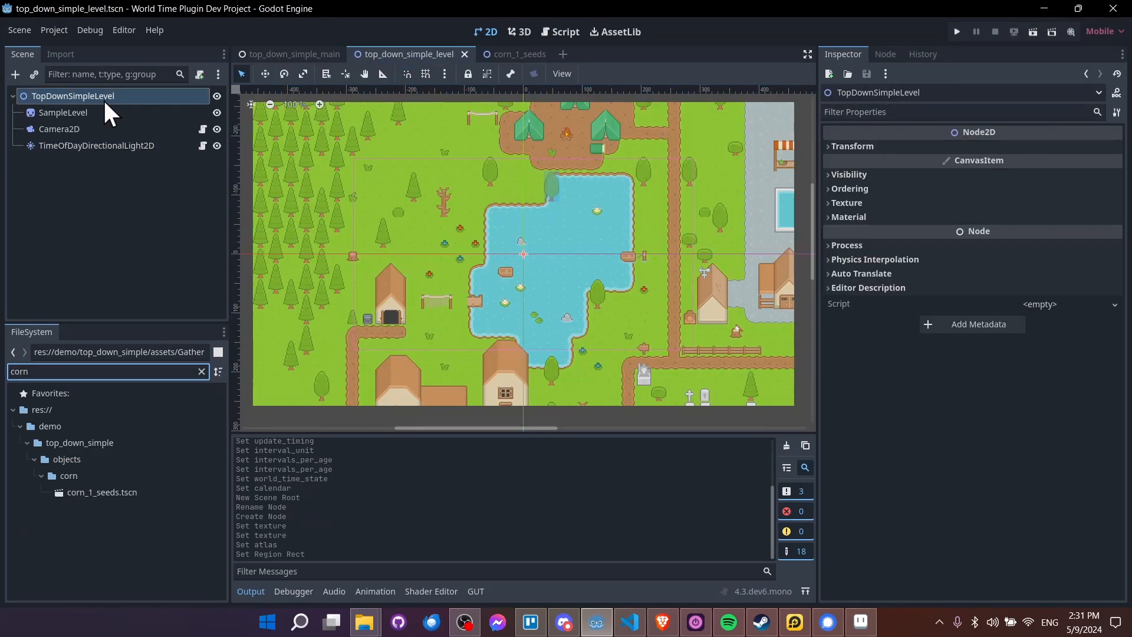
{"action": "right_click", "coordinate": [114, 98]}
{"action": "left_click", "coordinate": [137, 108]}
{"action": "type", "text": "no"}
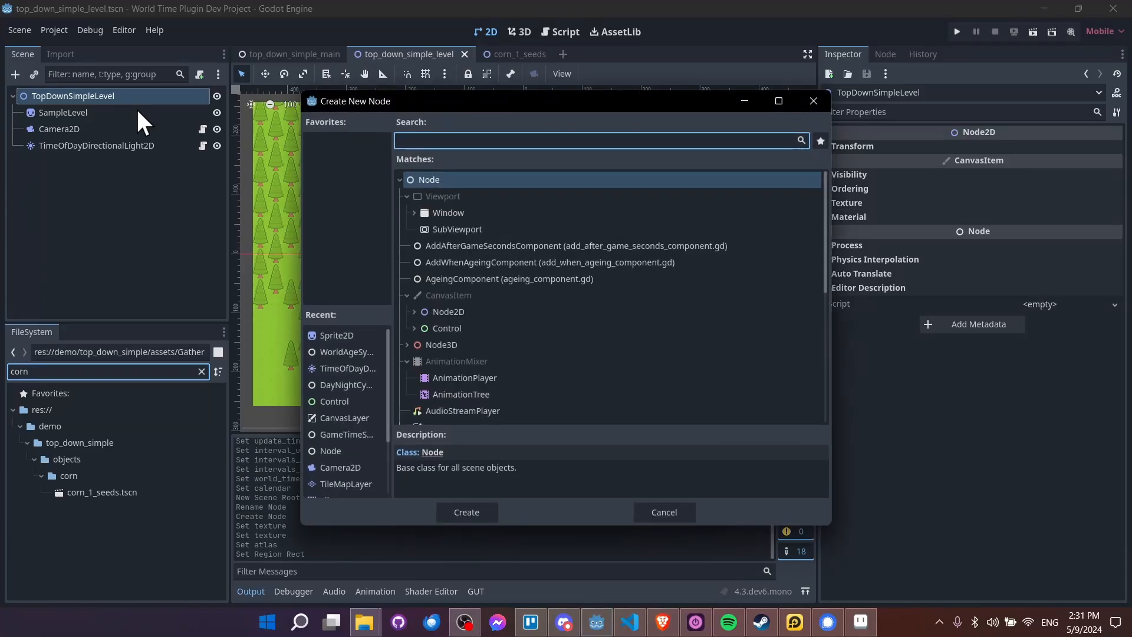
{"action": "type", "text": "de2d"}
{"action": "key", "text": "Return"}
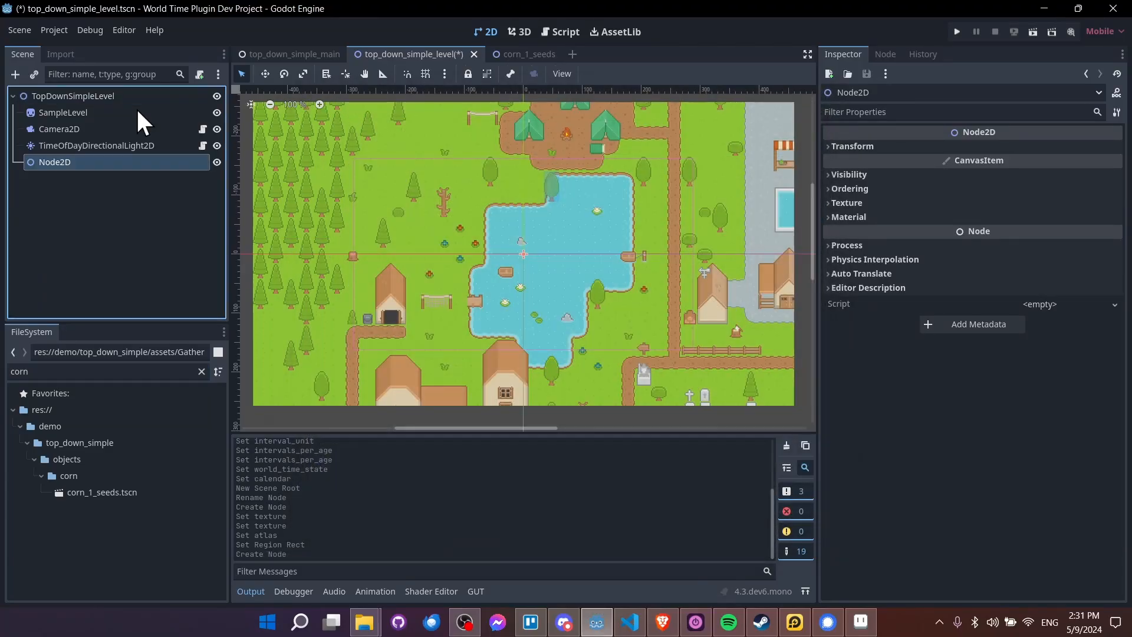
{"action": "type", "text": "Objects"}
{"action": "key", "text": "Return"}
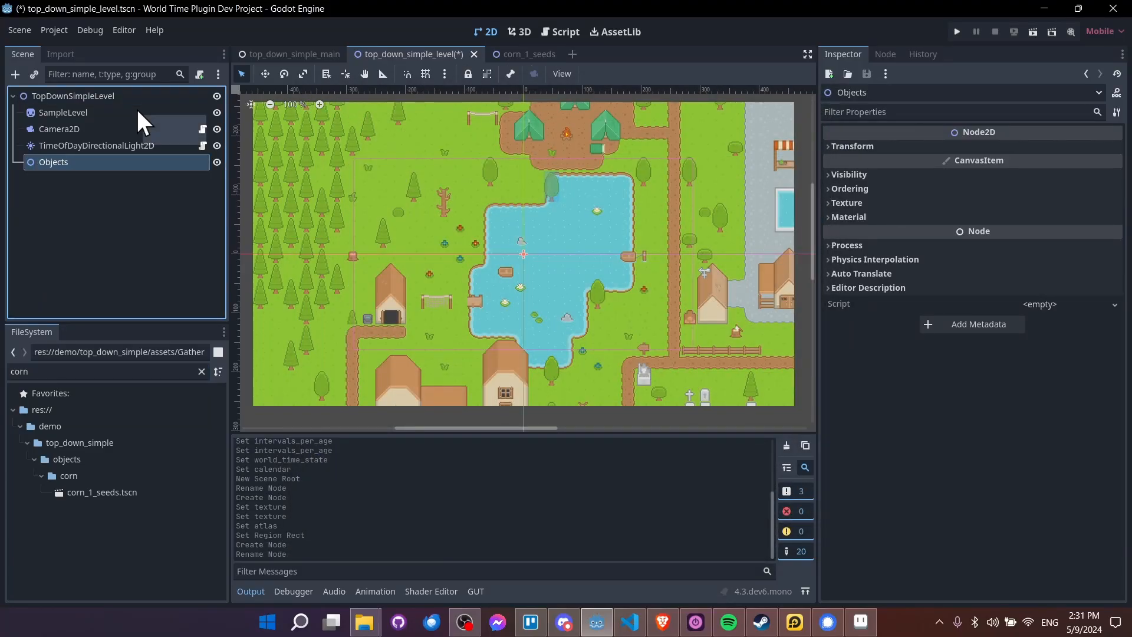
- Place an instance of corn_1_seeds.tscn under the Objects node, at about (152, 87) on the grass beside the tree by the pond
{"action": "left_click_drag", "start_coordinate": [130, 482], "coordinate": [117, 156]}
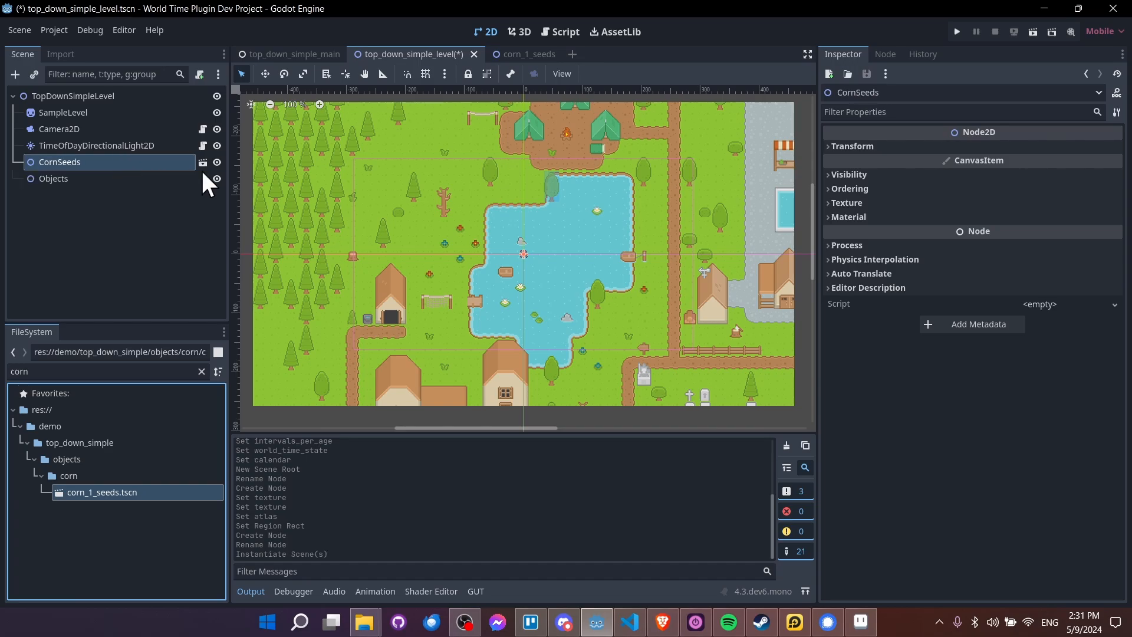
{"action": "scroll", "coordinate": [536, 263], "scroll_direction": "up", "scroll_amount": 5}
{"action": "scroll", "coordinate": [445, 230], "scroll_direction": "down", "scroll_amount": 2}
{"action": "key", "text": "w"}
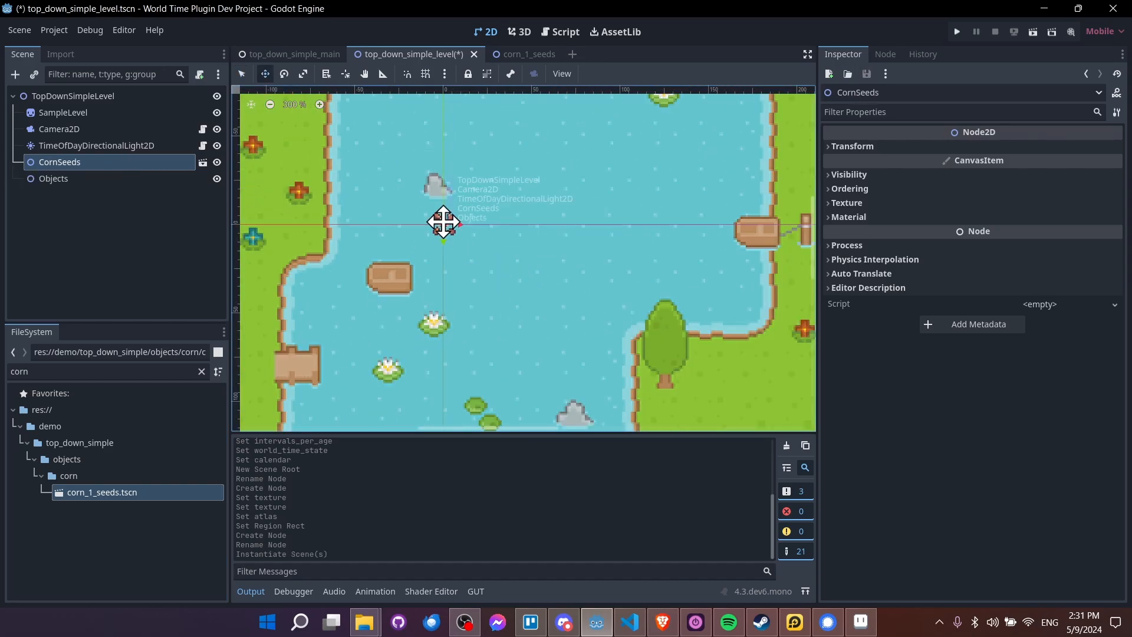
{"action": "left_click_drag", "start_coordinate": [443, 225], "coordinate": [698, 358]}
{"action": "middle_click_drag", "start_coordinate": [733, 356], "coordinate": [653, 293]}
{"action": "left_click_drag", "start_coordinate": [616, 292], "coordinate": [633, 316]}
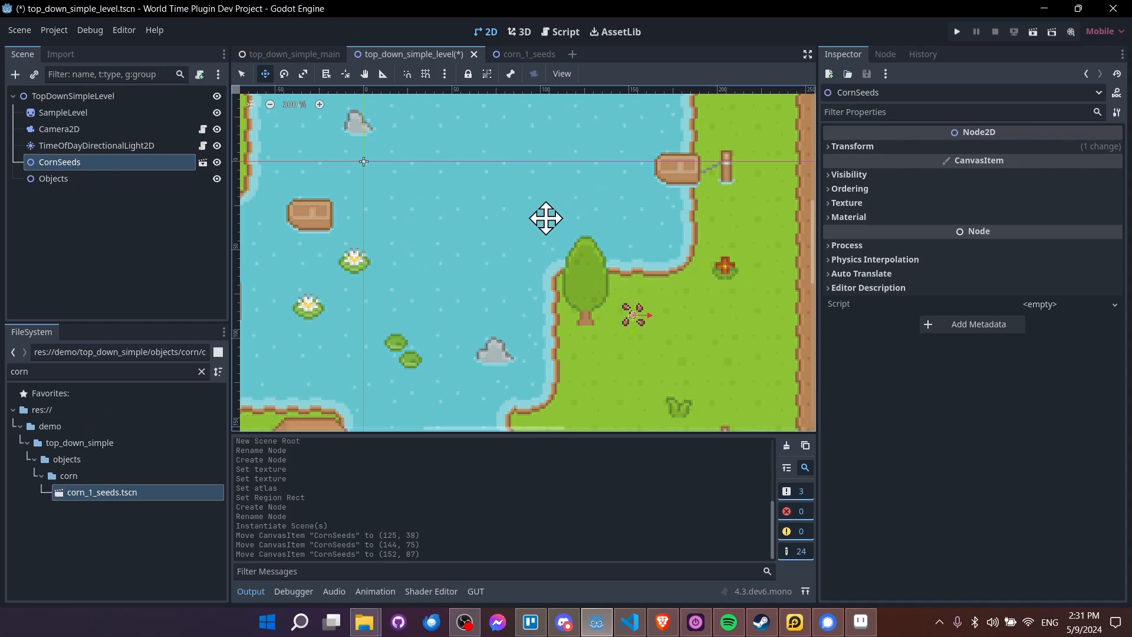
{"action": "left_click_drag", "start_coordinate": [52, 158], "coordinate": [63, 178]}
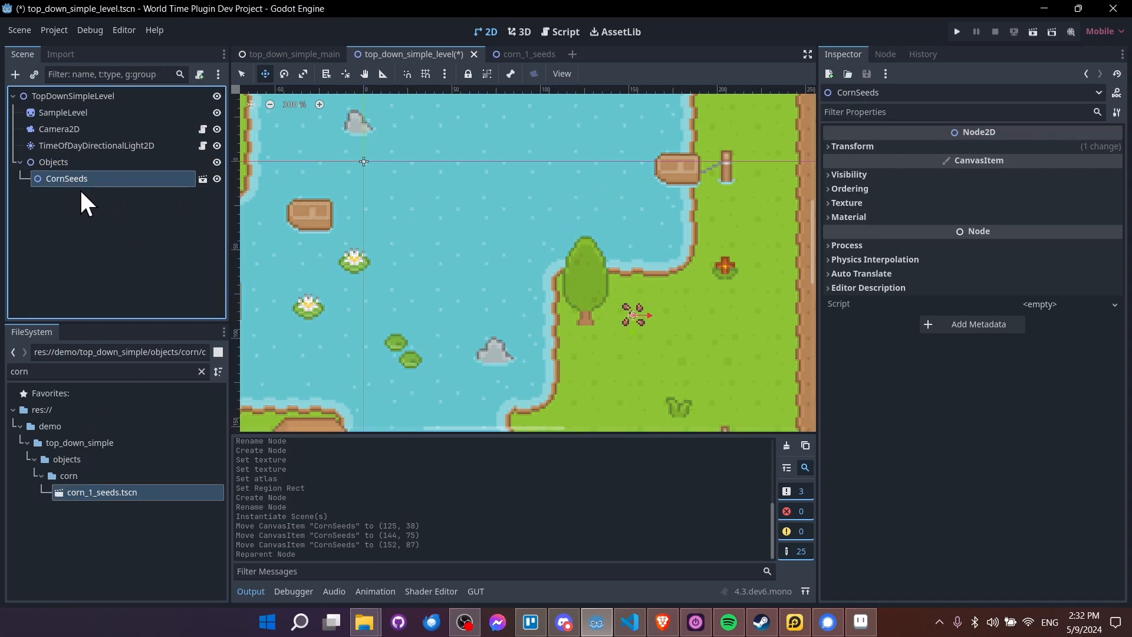
- Duplicate CornSeeds three times, placing the copies at about (152, 112), (-115, 39) and (-118, 119), and save the level
{"action": "key", "text": "ctrl+d"}
{"action": "scroll", "coordinate": [649, 295], "scroll_direction": "down", "scroll_amount": 2}
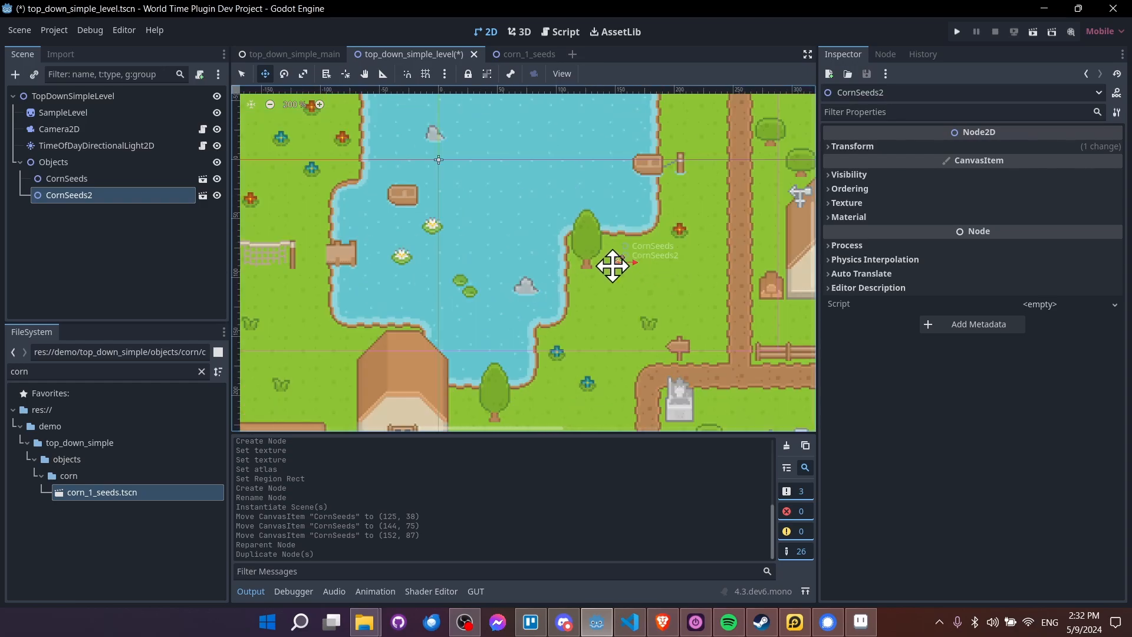
{"action": "left_click_drag", "start_coordinate": [618, 275], "coordinate": [309, 205]}
{"action": "key", "text": "ctrl+d"}
{"action": "scroll", "coordinate": [558, 235], "scroll_direction": "left", "scroll_amount": 3, "text": "shift"}
{"action": "key", "text": "ctrl+d"}
{"action": "left_click_drag", "start_coordinate": [380, 207], "coordinate": [376, 298]}
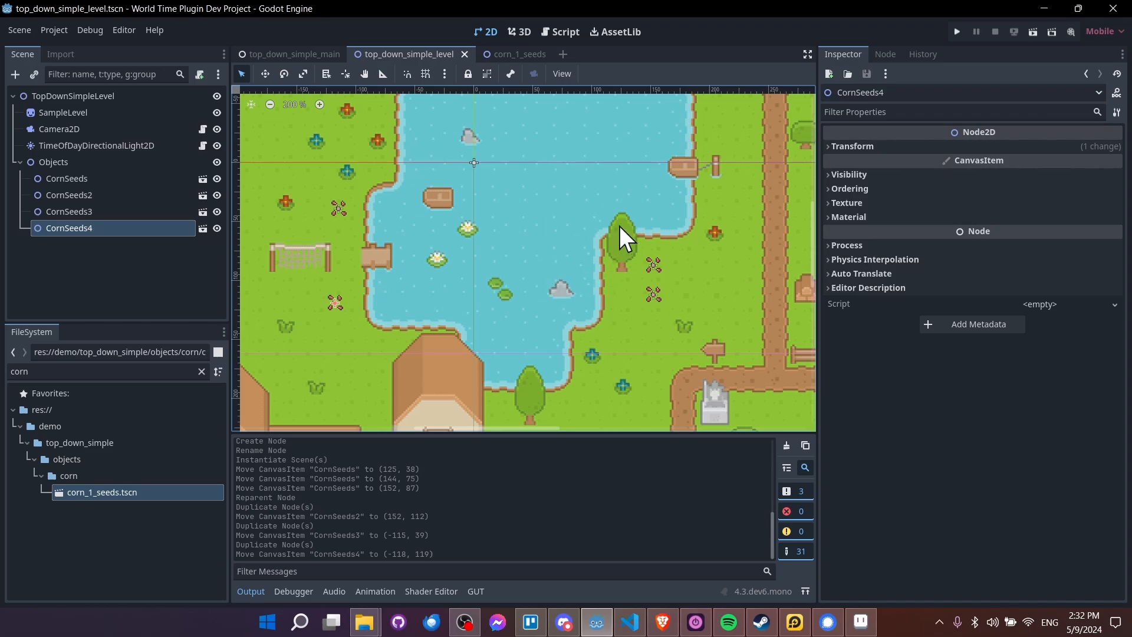
- In the corn_1_seeds scene, add an AgeingComponent node as a child of CornSeeds
{"action": "left_click", "coordinate": [508, 54]}
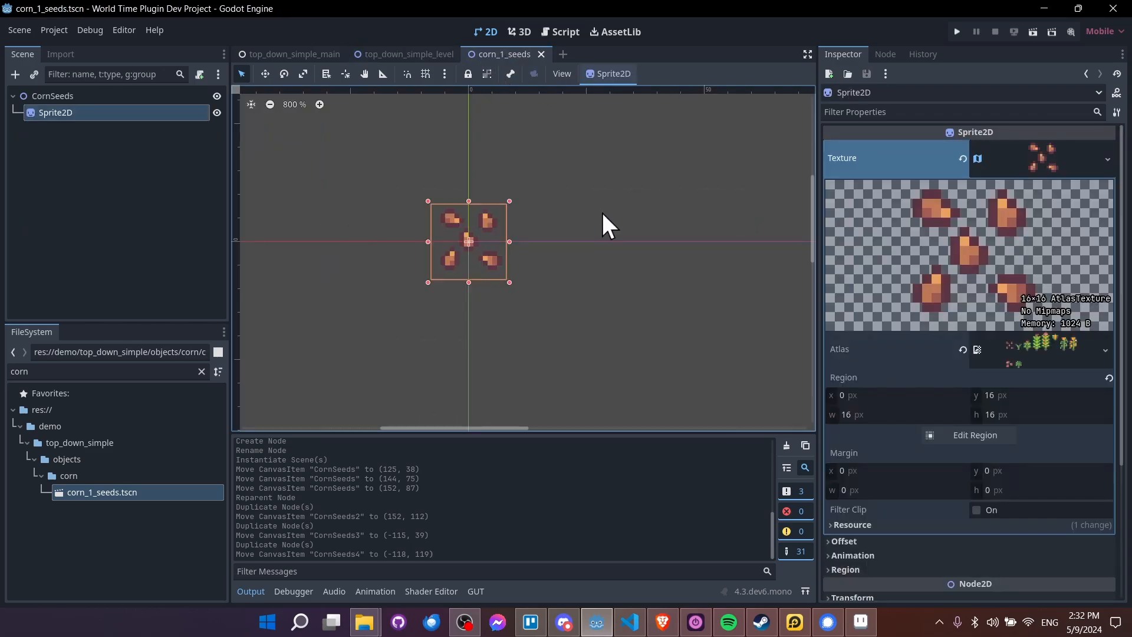
{"action": "right_click", "coordinate": [87, 95]}
{"action": "left_click", "coordinate": [108, 108]}
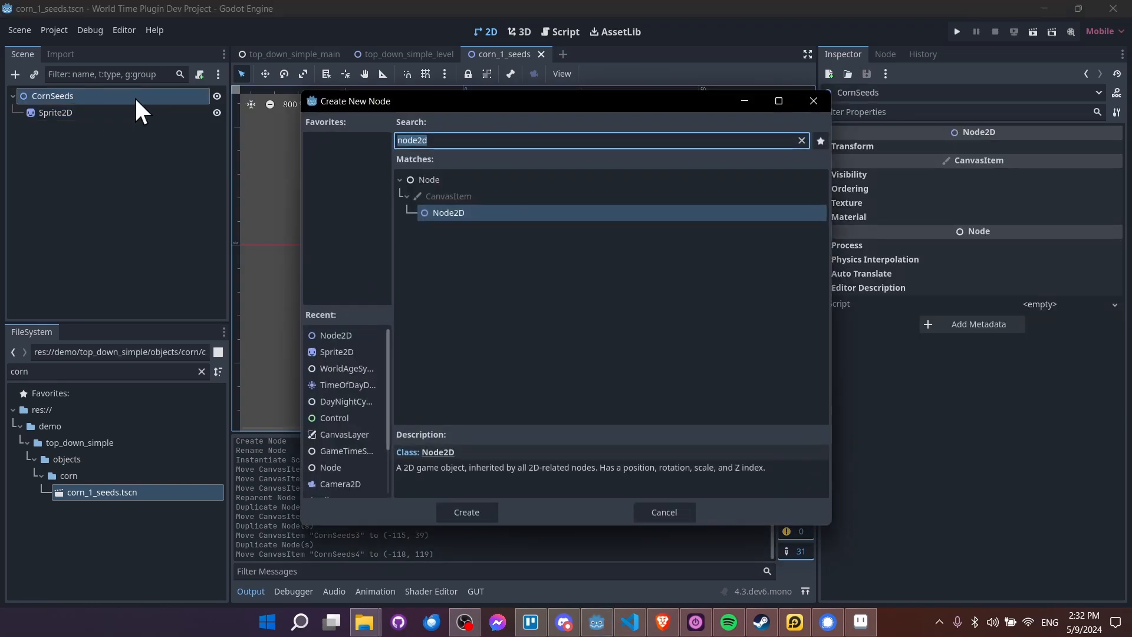
{"action": "type", "text": "ageing"}
{"action": "key", "text": "Return"}
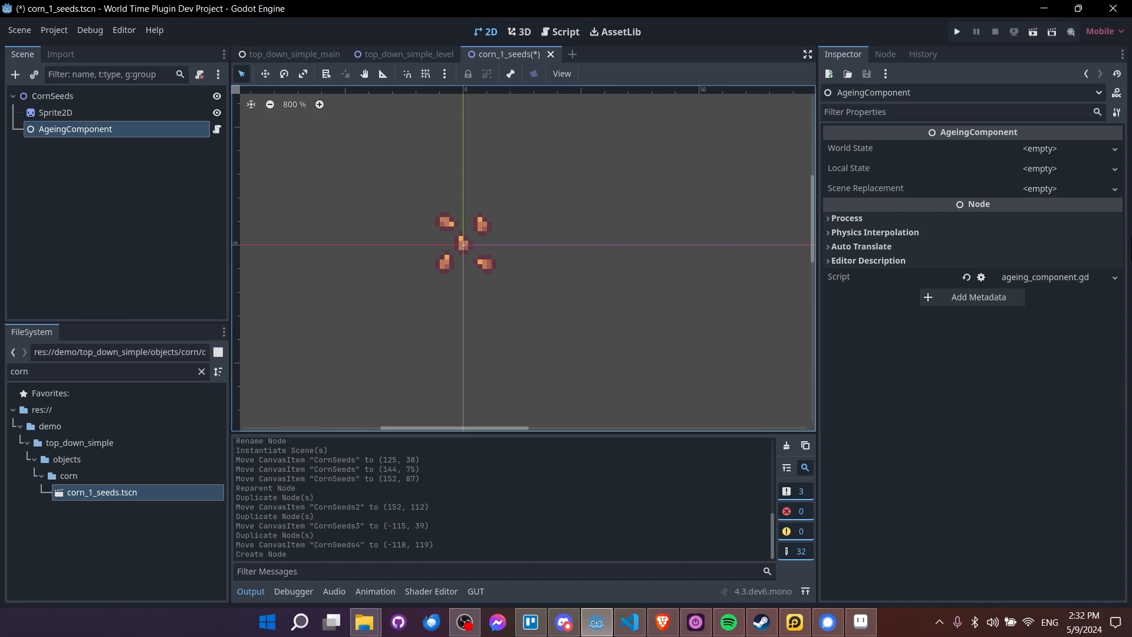
- Assign world_age_state.tres as the AgeingComponent's World State and a new AgeState as its Local State, then save the scene
{"action": "left_click", "coordinate": [1115, 150]}
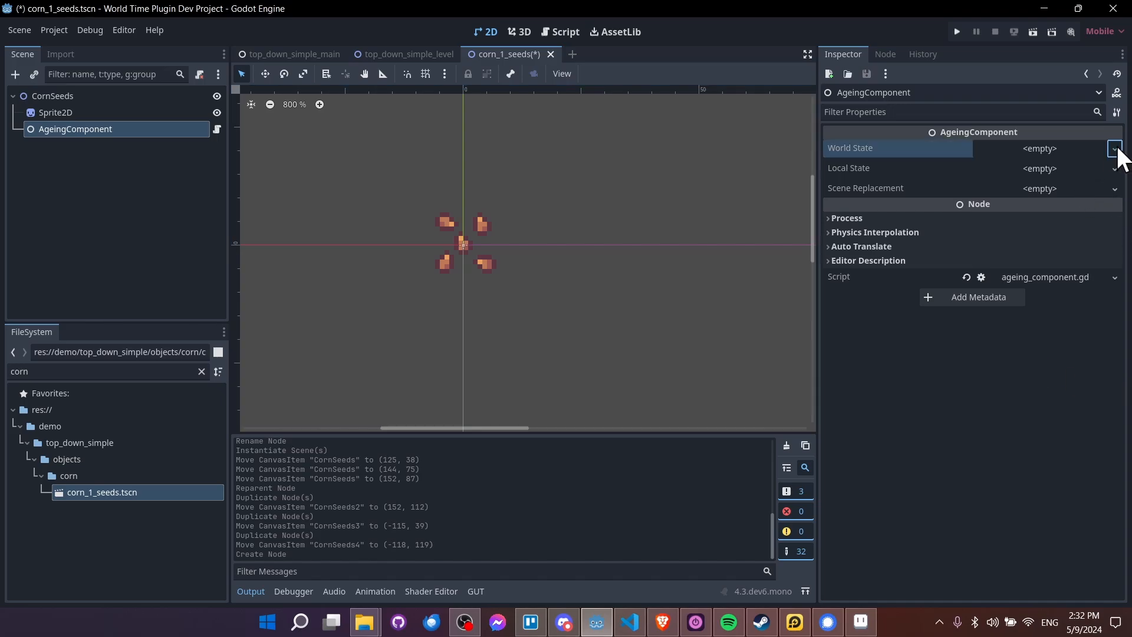
{"action": "left_click", "coordinate": [1070, 185]}
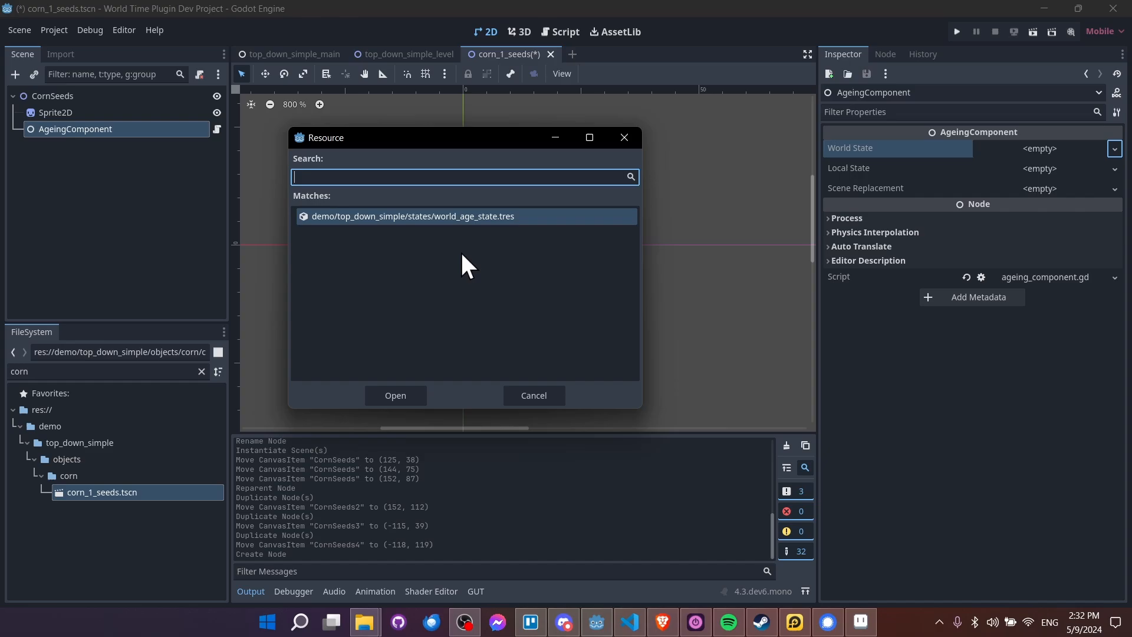
{"action": "double_click", "coordinate": [452, 216]}
{"action": "left_click", "coordinate": [1070, 171]}
{"action": "left_click", "coordinate": [1070, 180]}
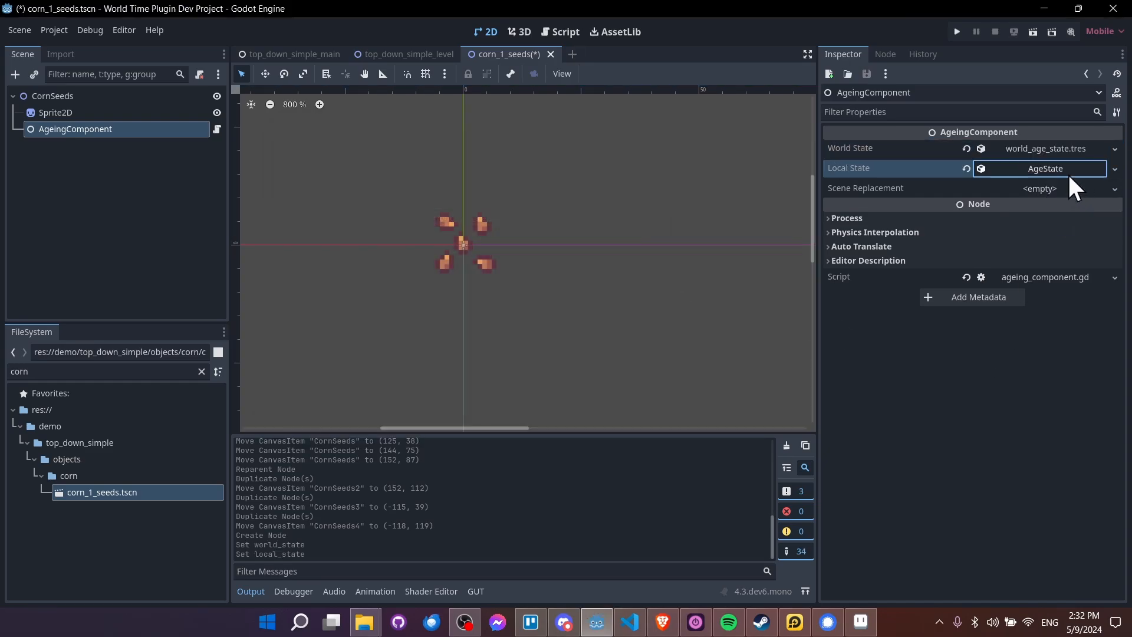
{"action": "left_click", "coordinate": [1068, 173]}
{"action": "left_click", "coordinate": [1046, 149]}
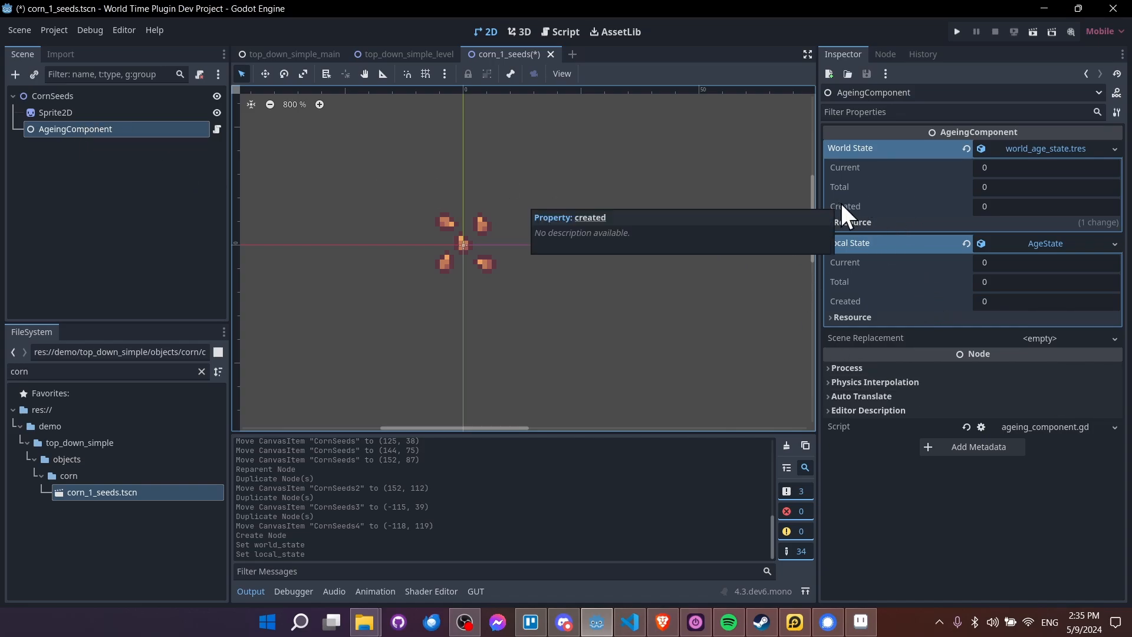
{"action": "key", "text": "ctrl+s"}
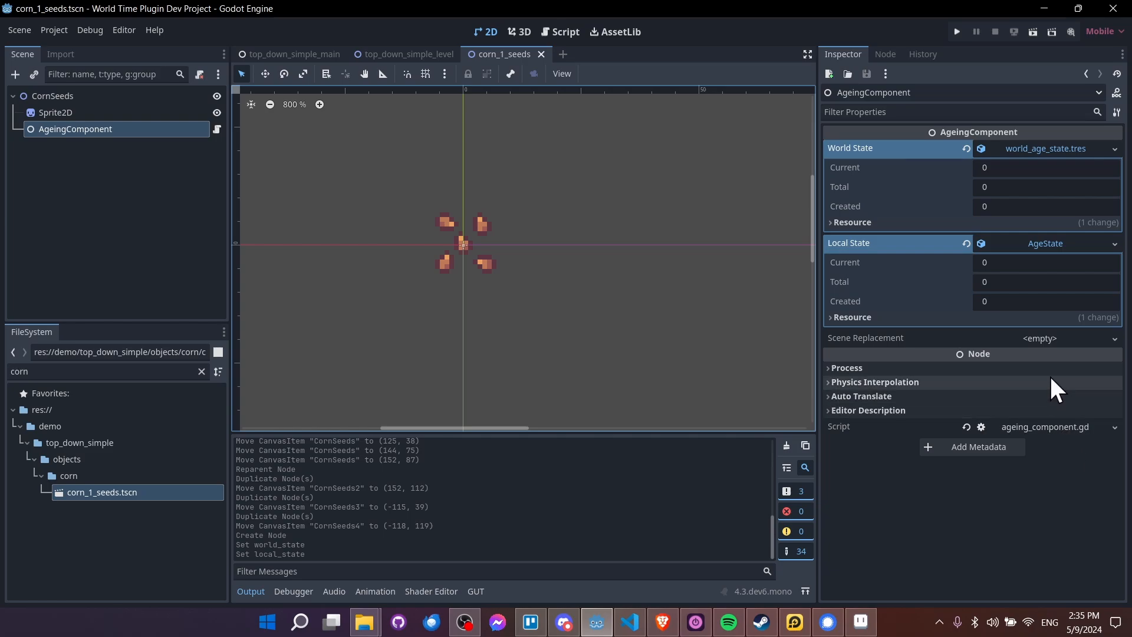
- Create a new SceneReplacement resource for the AgeingComponent's Scene Replacement property
{"action": "left_click", "coordinate": [1024, 336]}
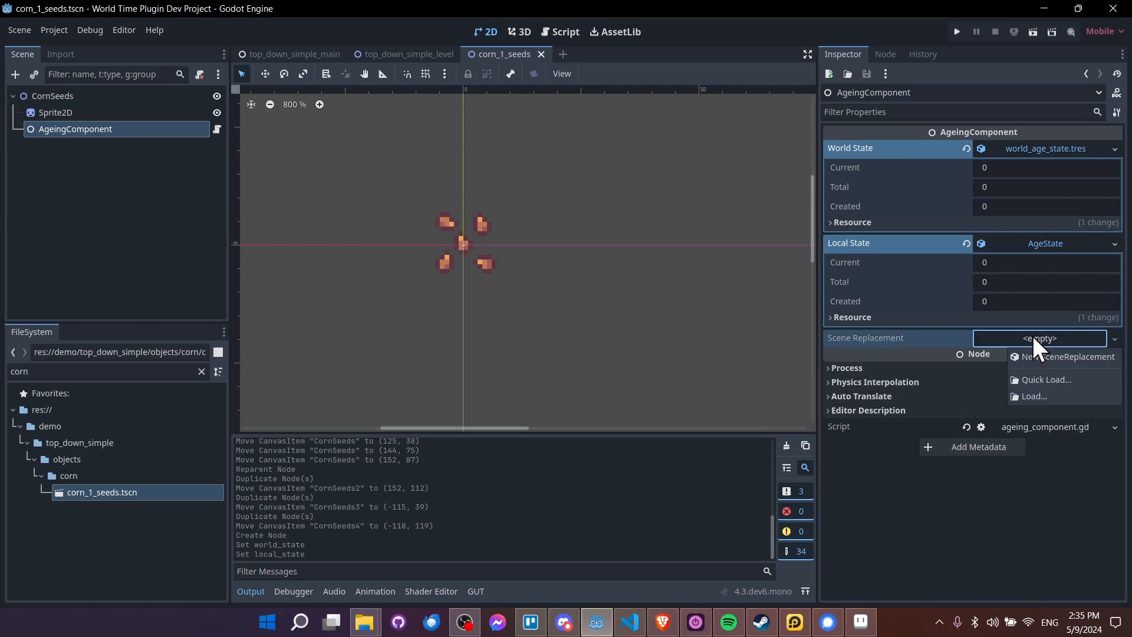
{"action": "left_click", "coordinate": [1073, 355]}
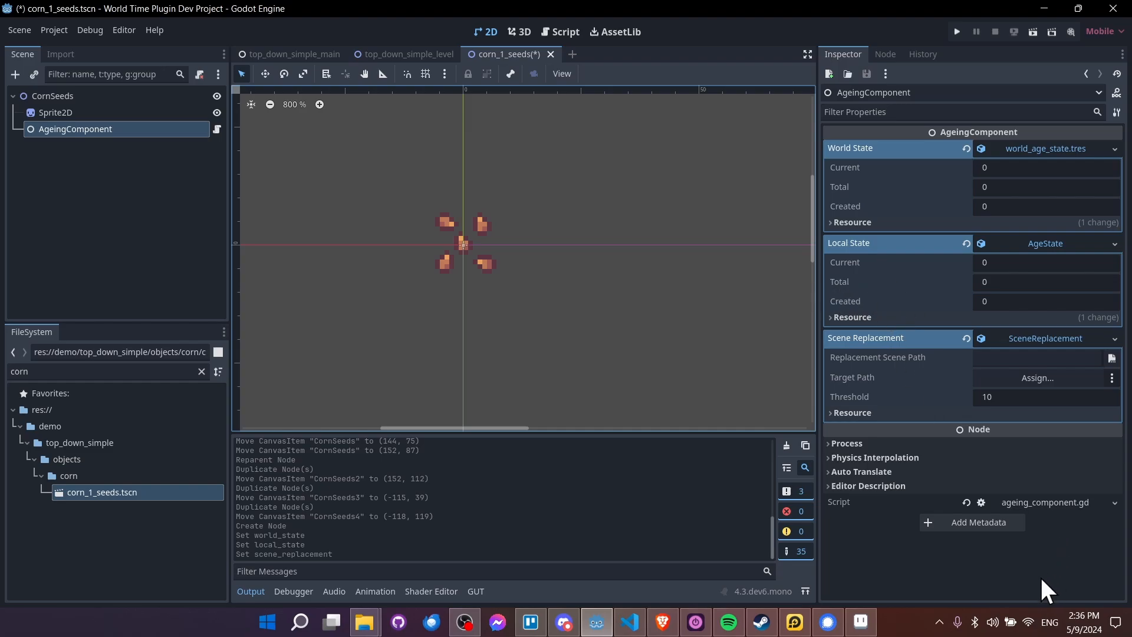
- Assign the CornSeeds root node as the Target Path of the AgeingComponent's SceneReplacement
{"action": "left_click", "coordinate": [1079, 358]}
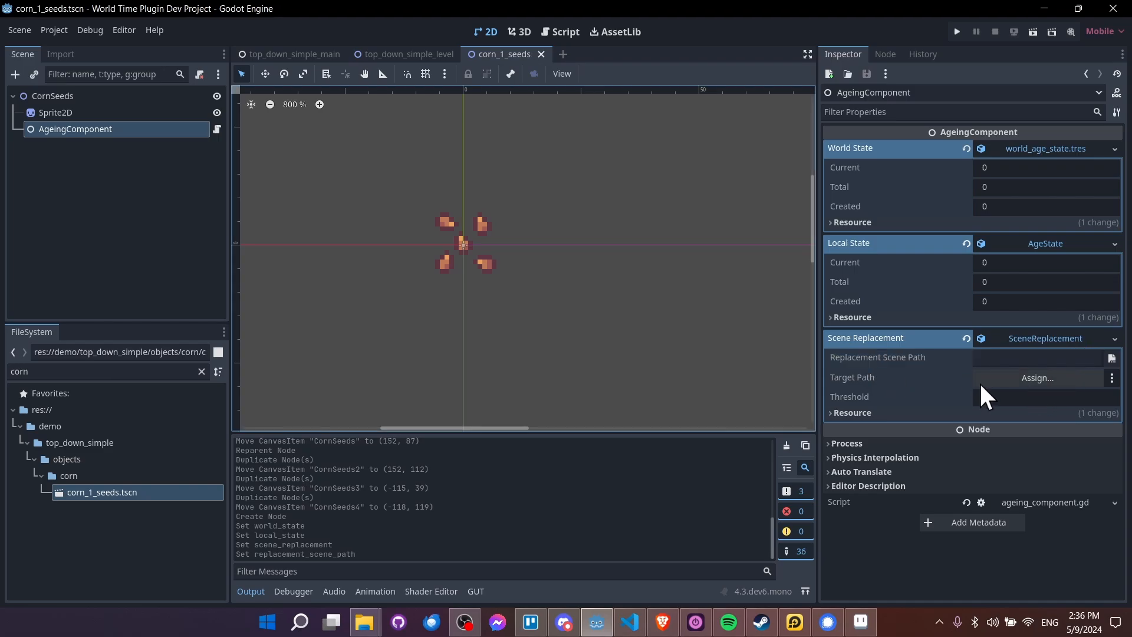
{"action": "left_click", "coordinate": [995, 382]}
{"action": "double_click", "coordinate": [496, 149]}
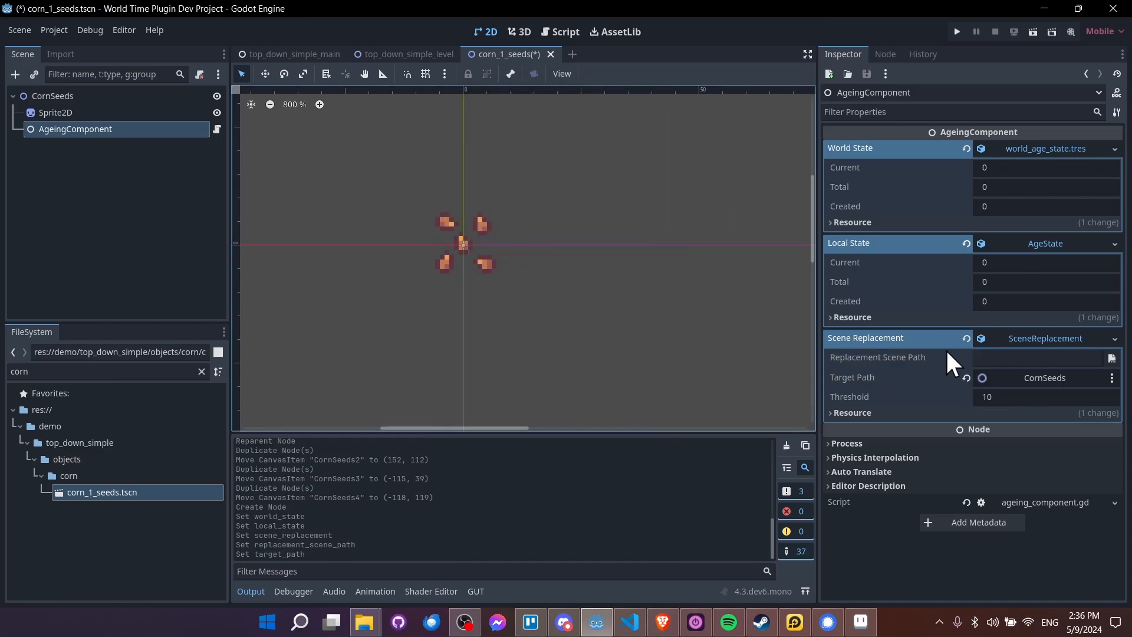
- Duplicate the corn_1_seeds.tscn scene file as corn_2_sprout.tscn
{"action": "left_click", "coordinate": [142, 492]}
{"action": "key", "text": "ctrl+d"}
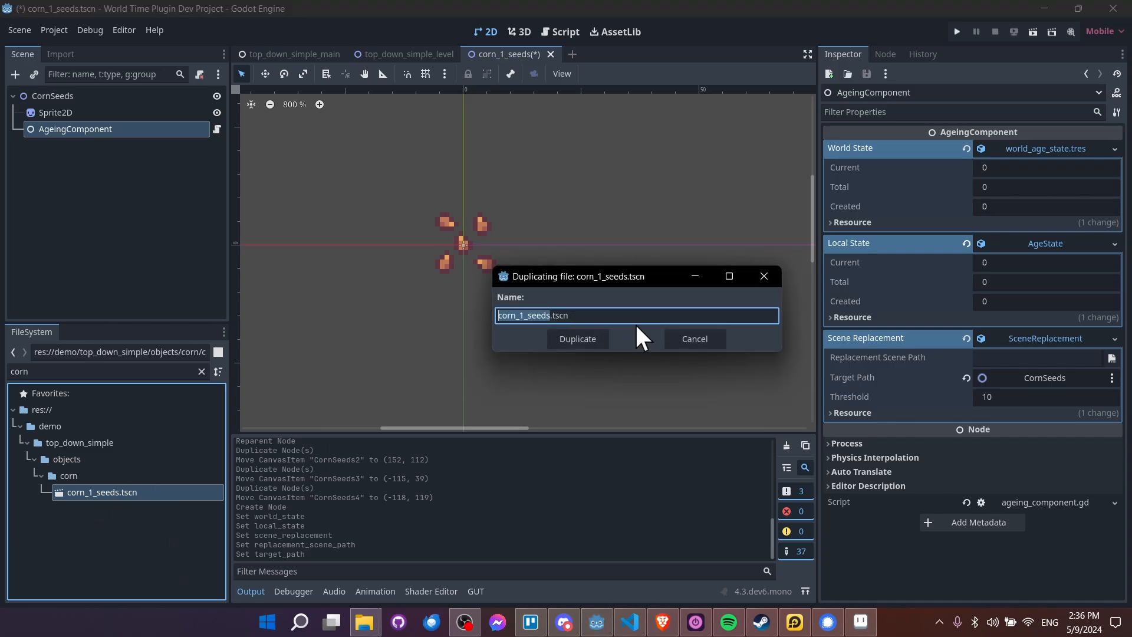
{"action": "type", "text": "corn_2_"}
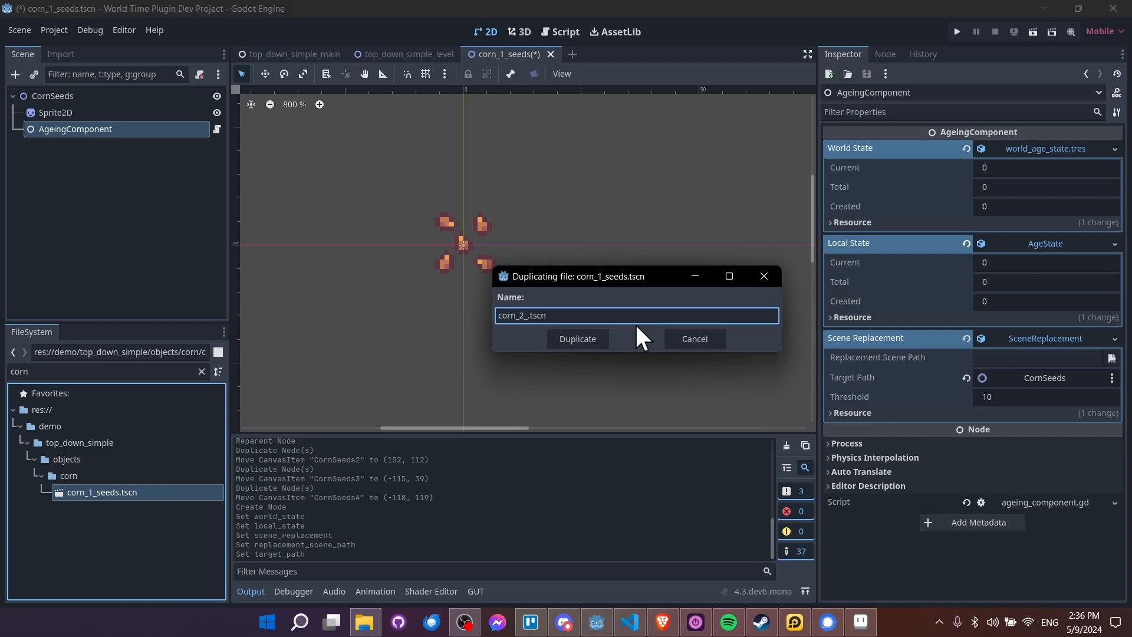
{"action": "type", "text": "sprout"}
{"action": "key", "text": "Return"}
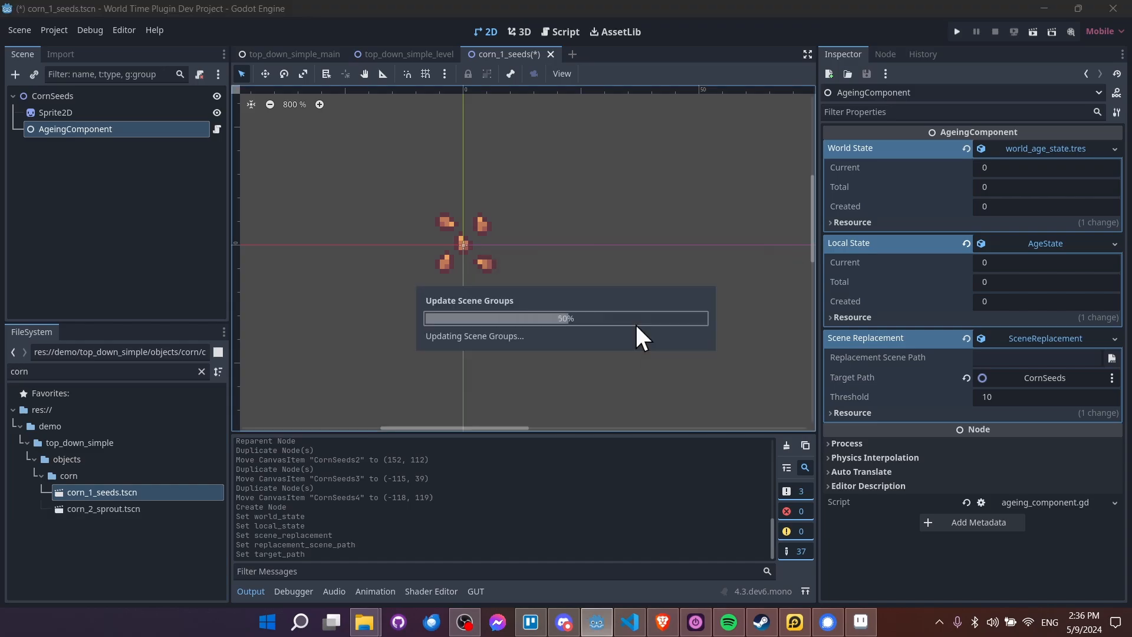
- Open the corn_2_sprout scene, rename its root node to CornSprout and show the AgeingComponent's properties
{"action": "double_click", "coordinate": [128, 509]}
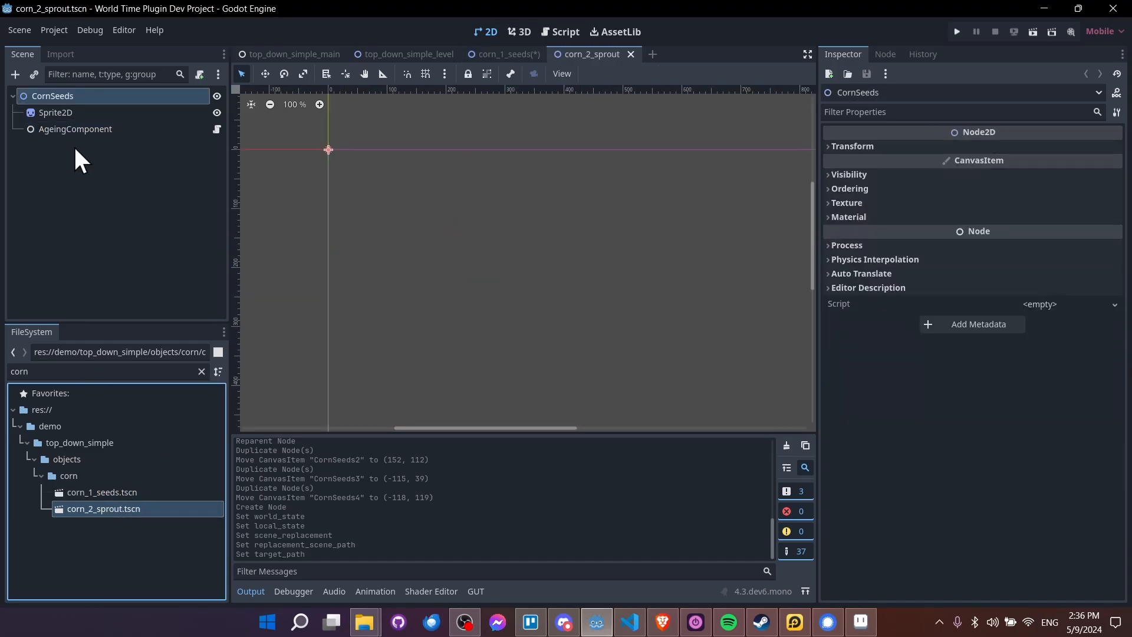
{"action": "double_click", "coordinate": [95, 96]}
{"action": "type", "text": "CornS"}
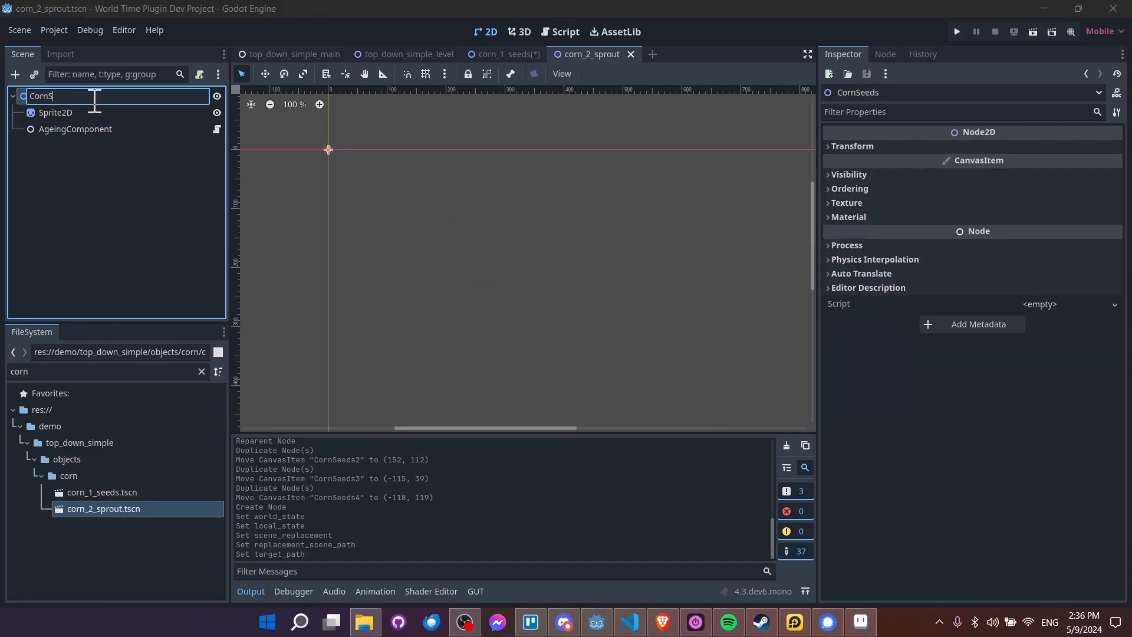
{"action": "type", "text": "prout"}
{"action": "left_click", "coordinate": [60, 129]}
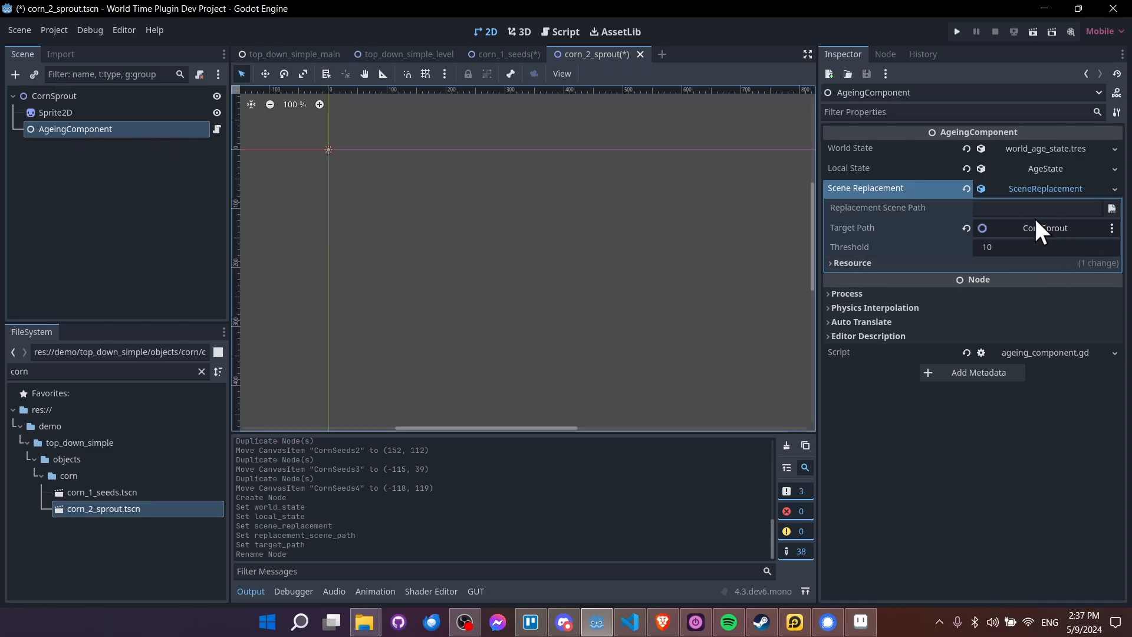
- In the corn_1_seeds scene, set the SceneReplacement's Replacement Scene Path to corn_2_sprout.tscn in demo/top_down_simple/objects/corn and save
{"action": "left_click", "coordinate": [502, 53]}
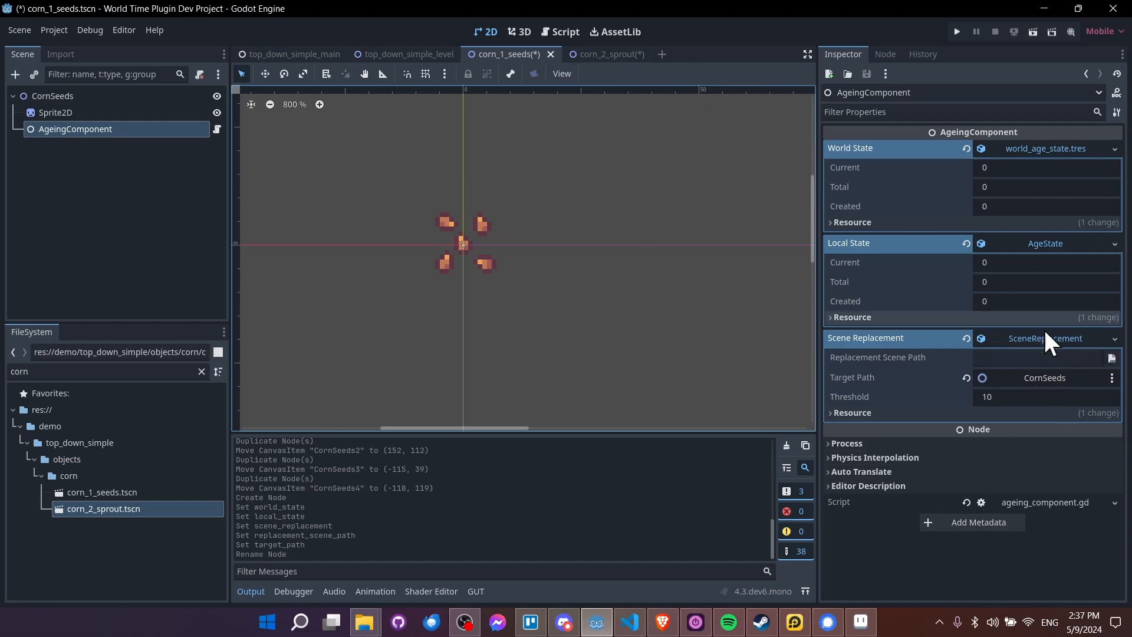
{"action": "left_click", "coordinate": [602, 56]}
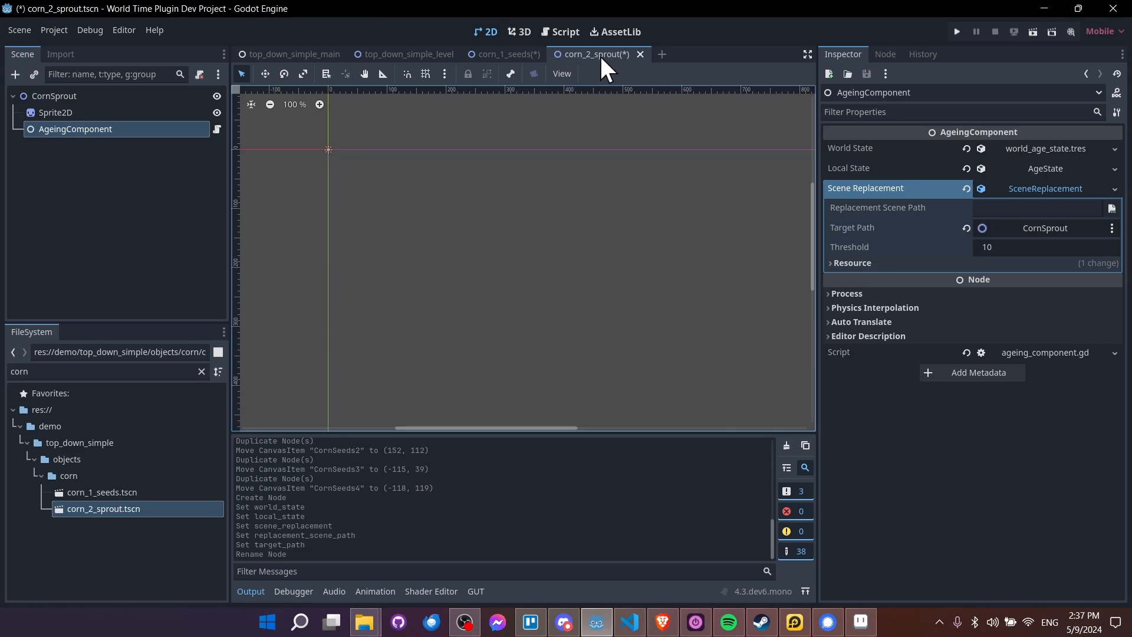
{"action": "left_click", "coordinate": [511, 54]}
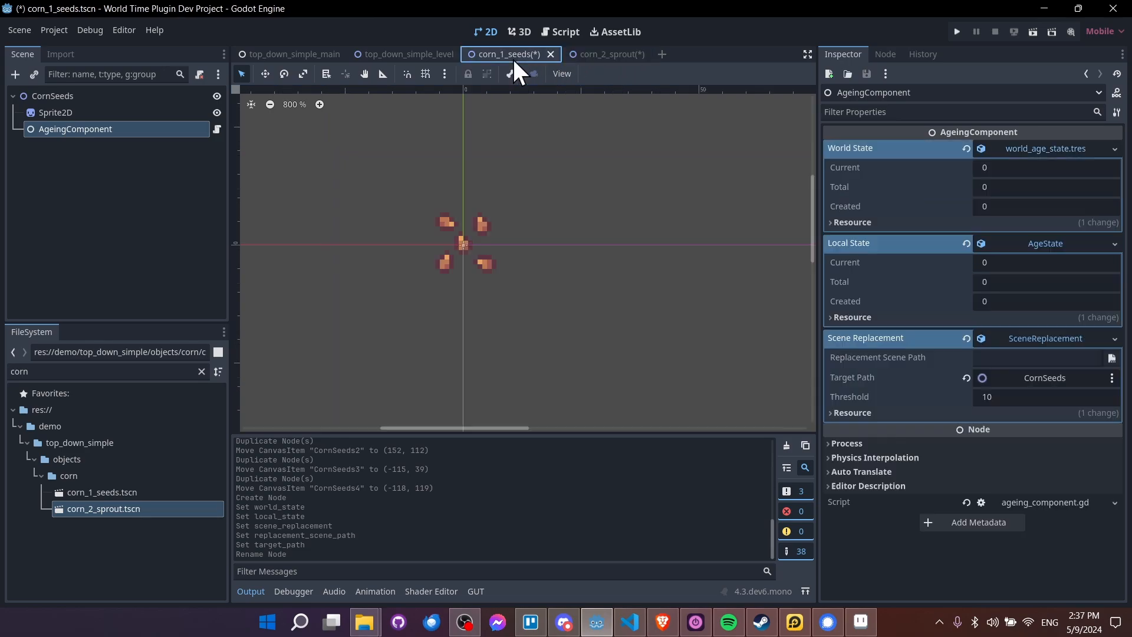
{"action": "left_click", "coordinate": [1112, 358]}
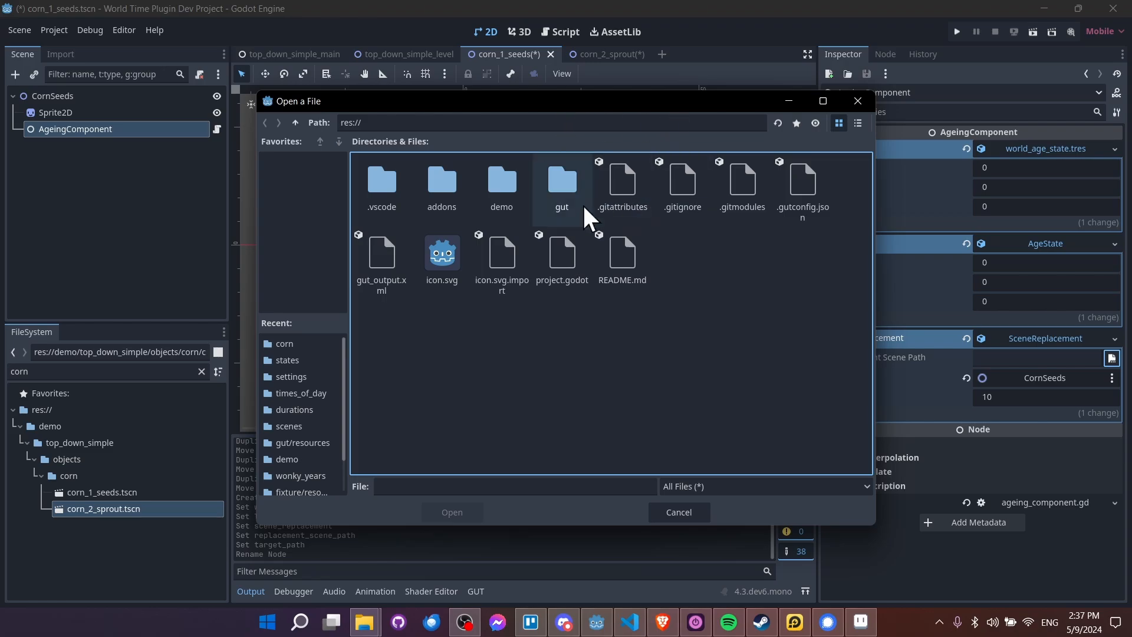
{"action": "double_click", "coordinate": [502, 183]}
{"action": "double_click", "coordinate": [501, 180]}
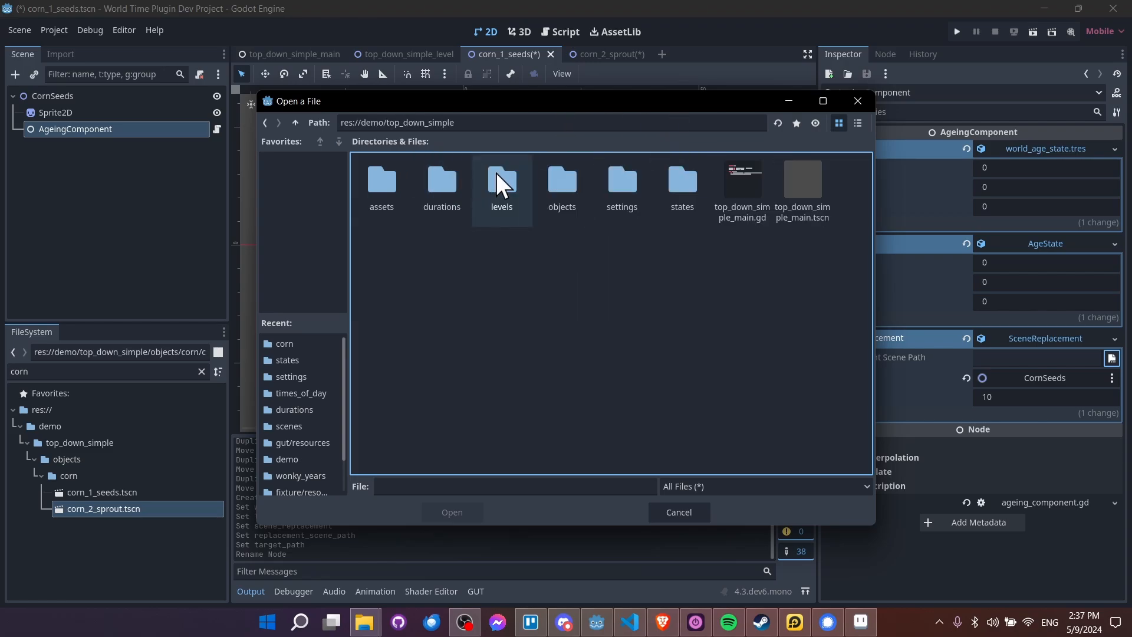
{"action": "double_click", "coordinate": [550, 172]}
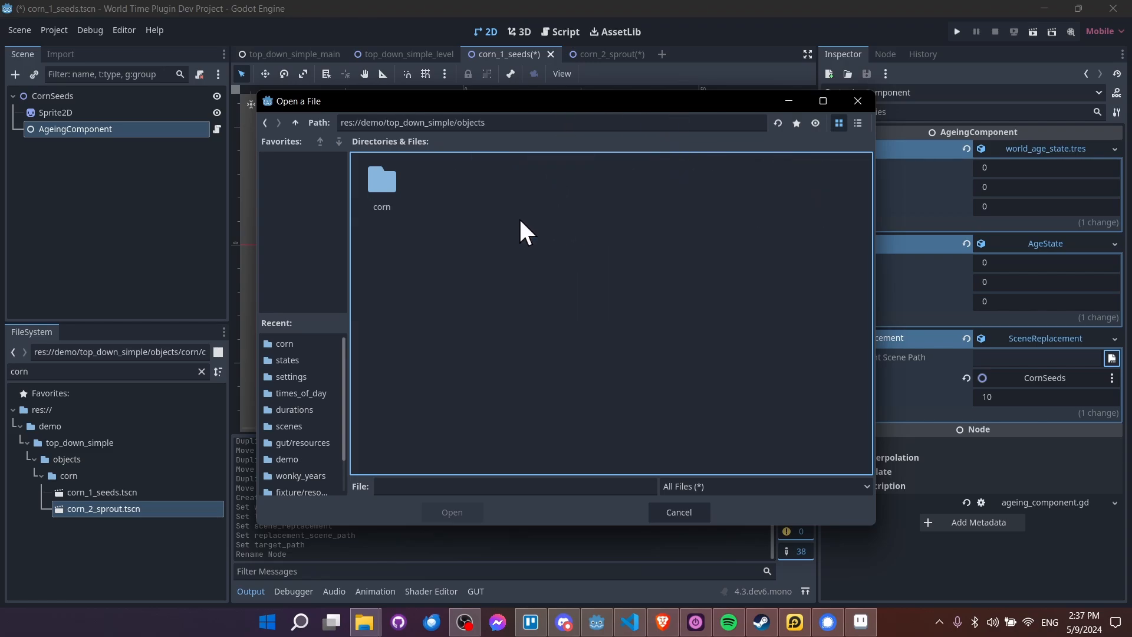
{"action": "double_click", "coordinate": [396, 186]}
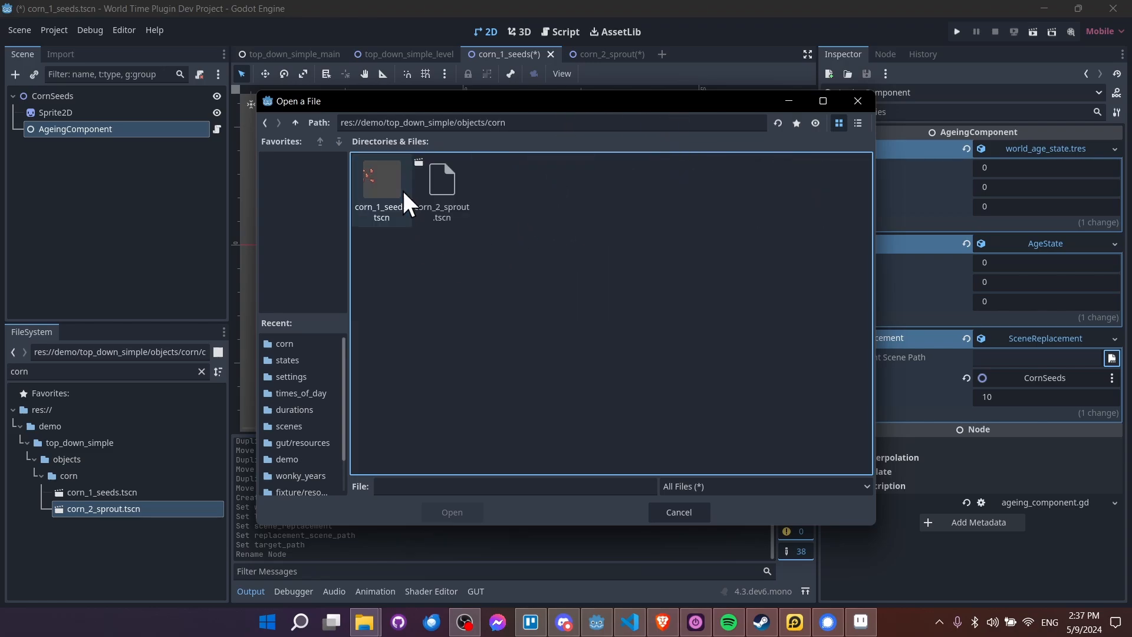
{"action": "double_click", "coordinate": [459, 211]}
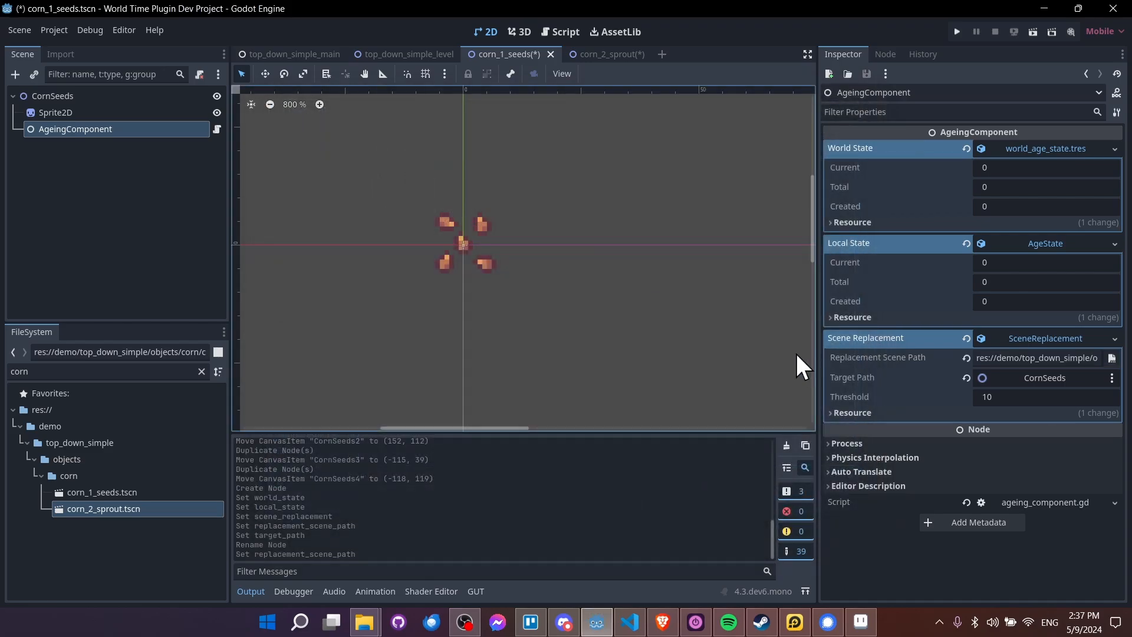
{"action": "key", "text": "ctrl+s"}
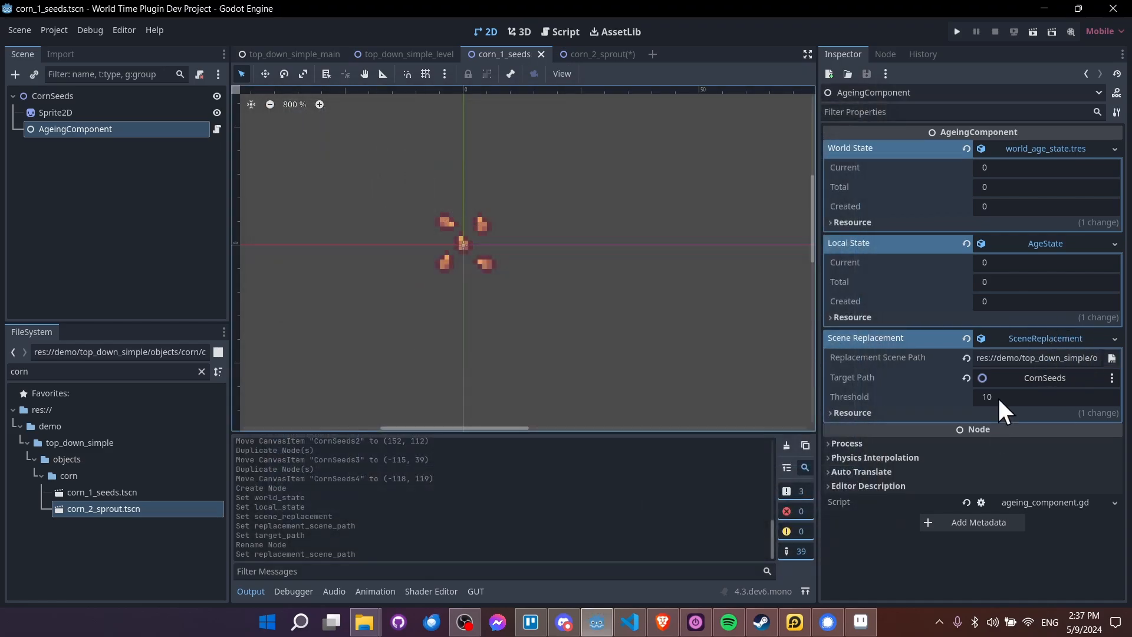
- Set the SceneReplacement Threshold in corn_1_seeds to 1 and save the scene
{"action": "left_click", "coordinate": [995, 399]}
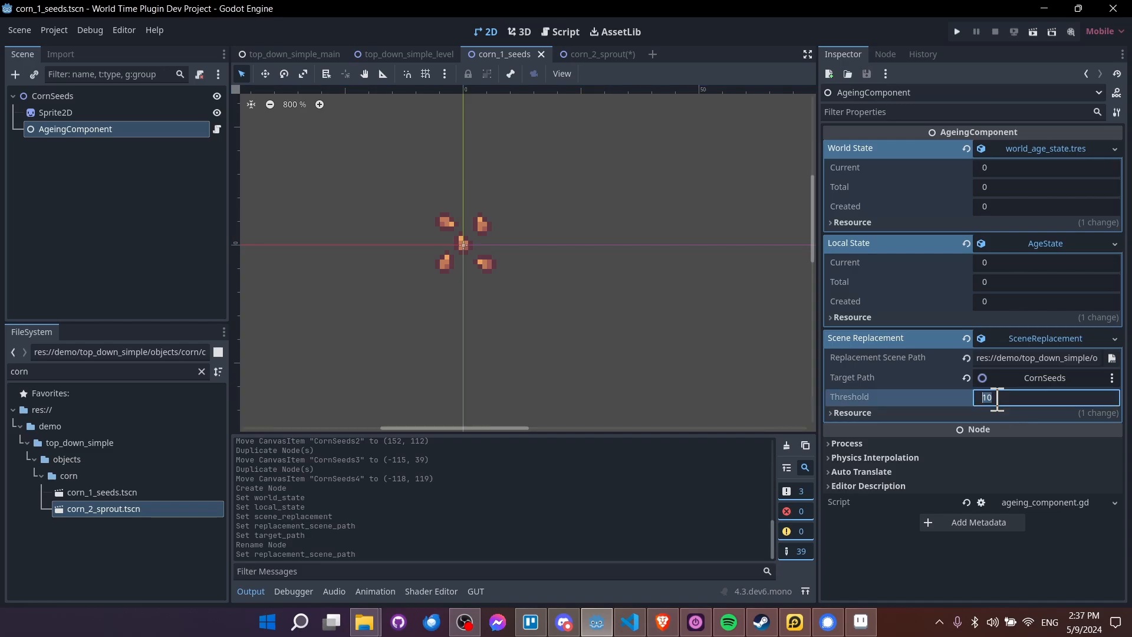
{"action": "type", "text": "1"}
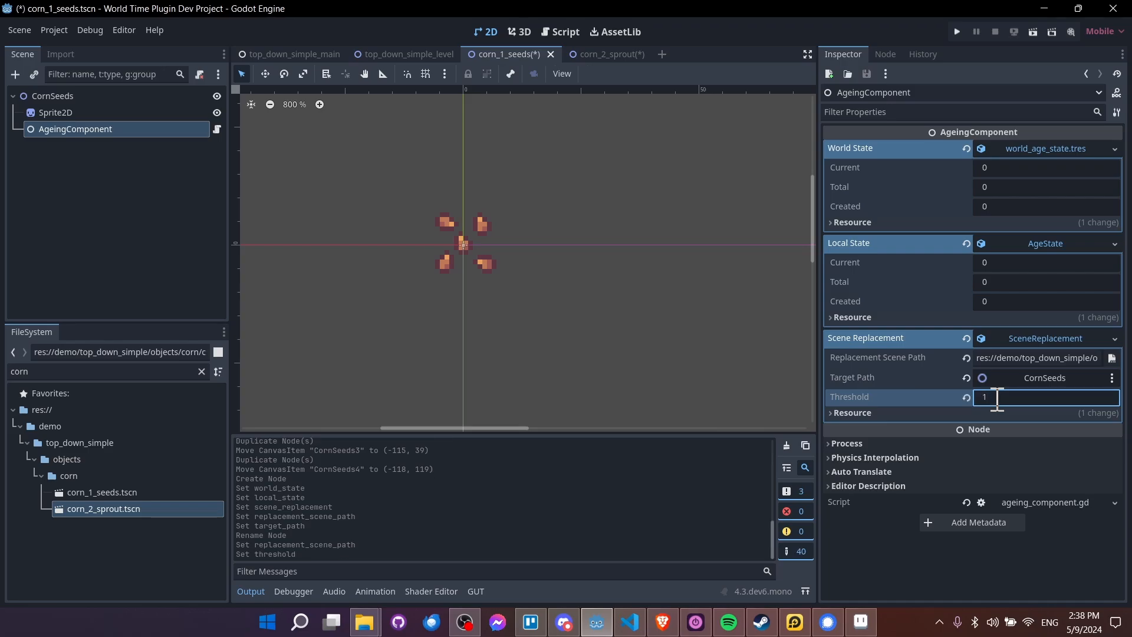
{"action": "key", "text": "ctrl+s"}
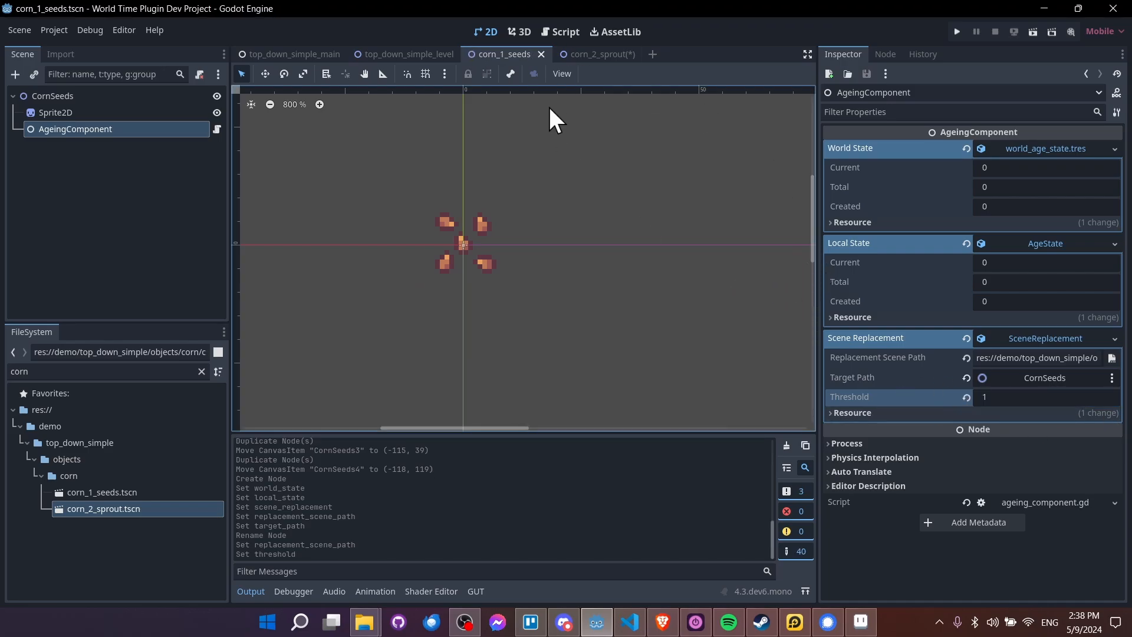
- In the corn_2_sprout scene, set the AgeingComponent's SceneReplacement Threshold to 1 and save
{"action": "left_click", "coordinate": [569, 52]}
{"action": "left_click", "coordinate": [1021, 246]}
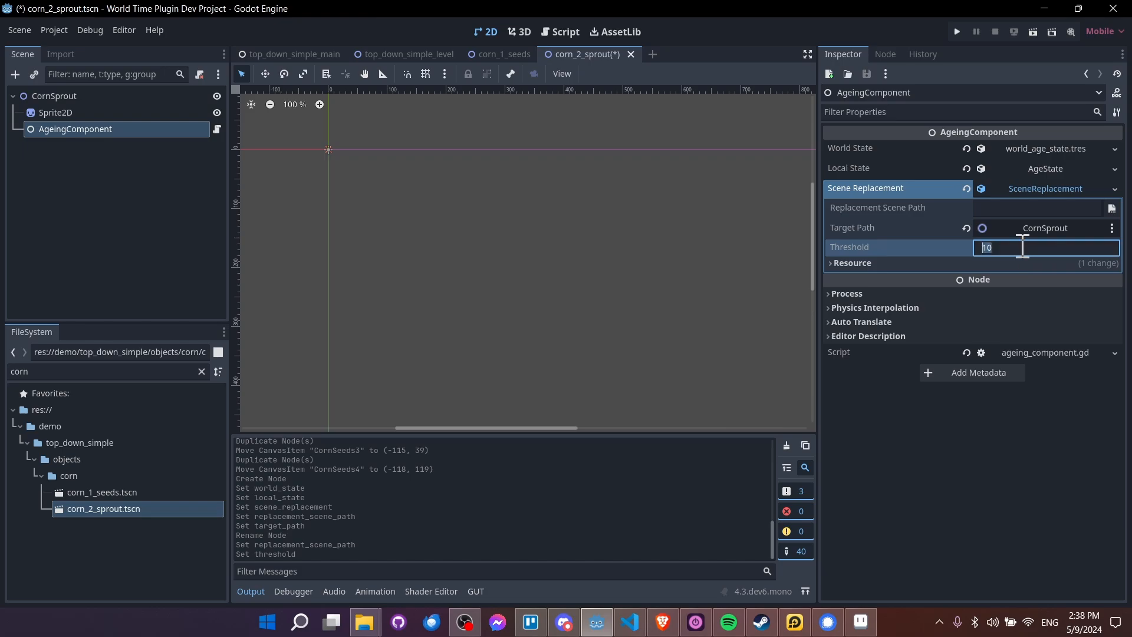
{"action": "type", "text": "1"}
{"action": "key", "text": "Return"}
{"action": "key", "text": "ctrl+s"}
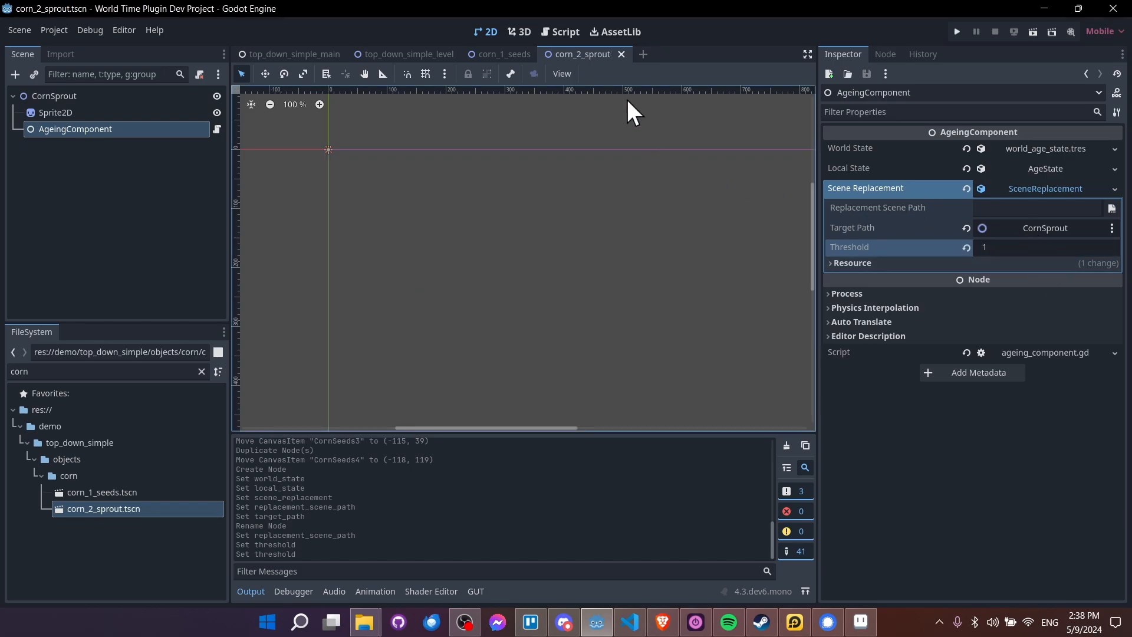
- Make further duplicates of the corn_2_sprout.tscn scene file named corn_3.tscn, corn_4.tscn and corn_5.tscn
{"action": "left_click", "coordinate": [155, 516]}
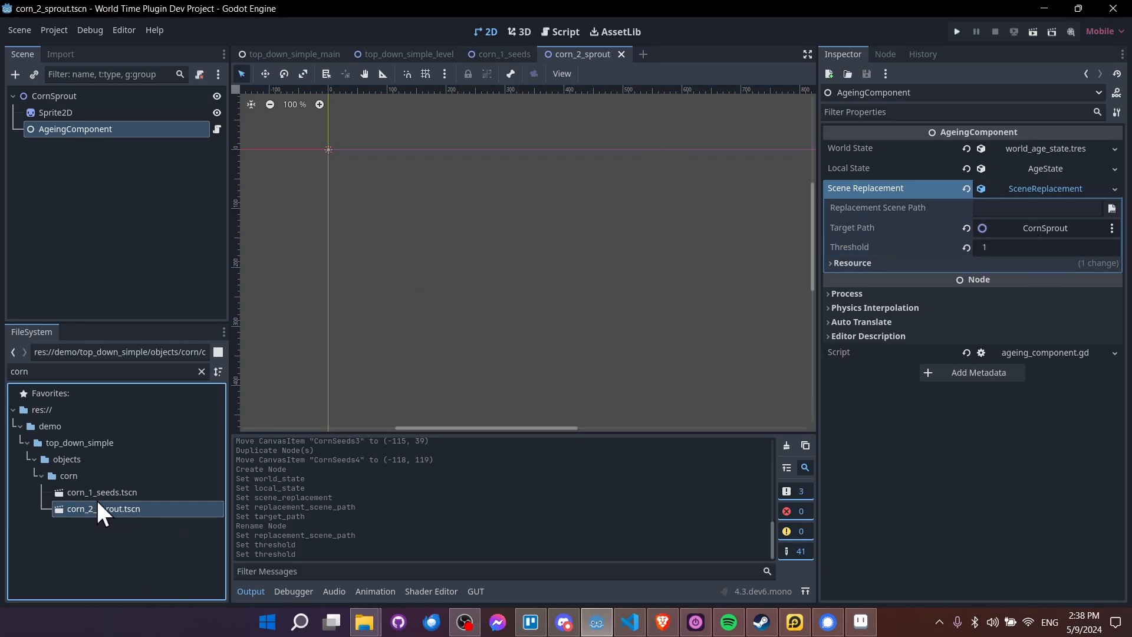
{"action": "key", "text": "ctrl+d"}
{"action": "key", "text": "Right"}
{"action": "key", "text": "BackSpace"}
{"action": "key", "text": "BackSpace"}
{"action": "key", "text": "BackSpace"}
{"action": "key", "text": "BackSpace"}
{"action": "key", "text": "BackSpace"}
{"action": "key", "text": "BackSpace"}
{"action": "key", "text": "BackSpace"}
{"action": "key", "text": "BackSpace"}
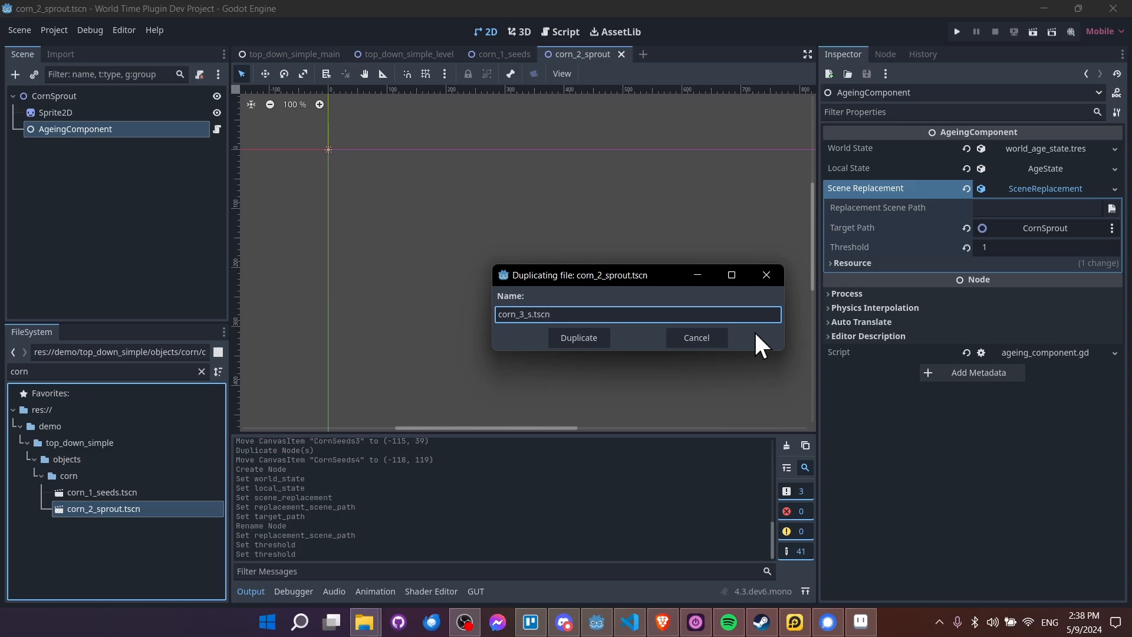
{"action": "type", "text": "3"}
{"action": "key", "text": "Return"}
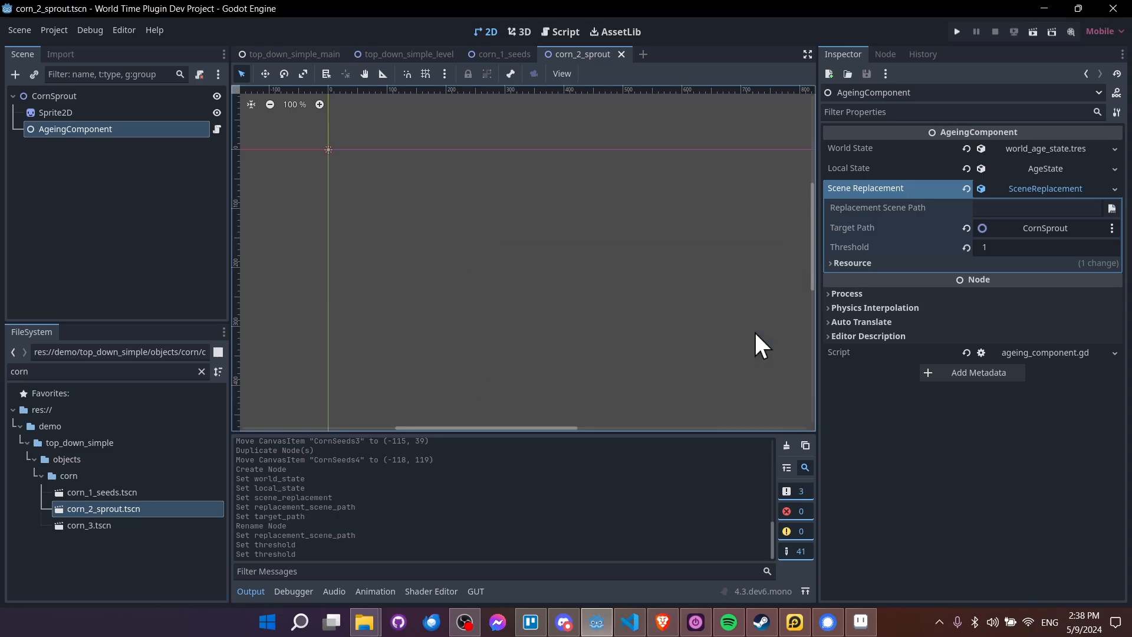
{"action": "left_click", "coordinate": [135, 524]}
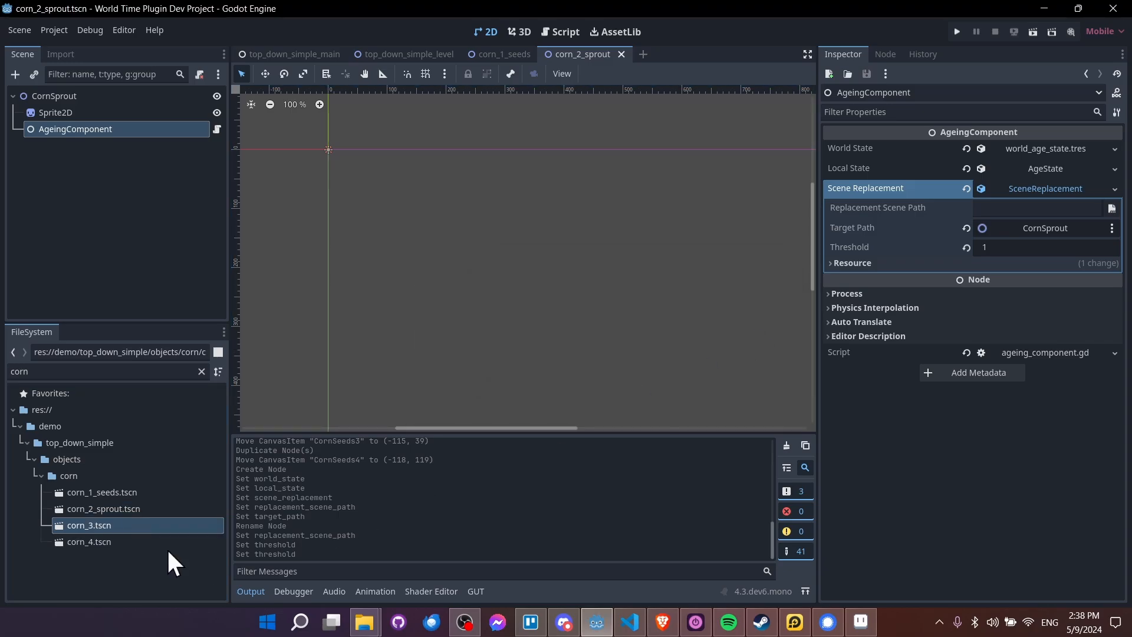
{"action": "key", "text": "ctrl+s"}
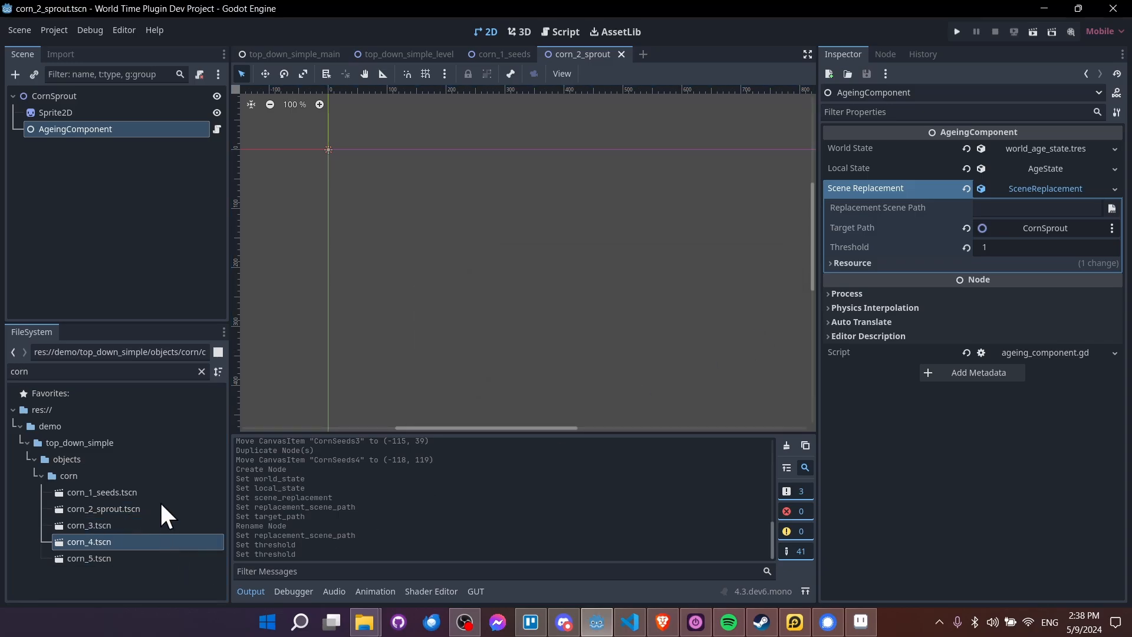
- Set the Replacement Scene Path of corn_2_sprout's SceneReplacement to corn_3.tscn in the corn objects folder
{"action": "left_click", "coordinate": [161, 507]}
{"action": "left_click", "coordinate": [1112, 208]}
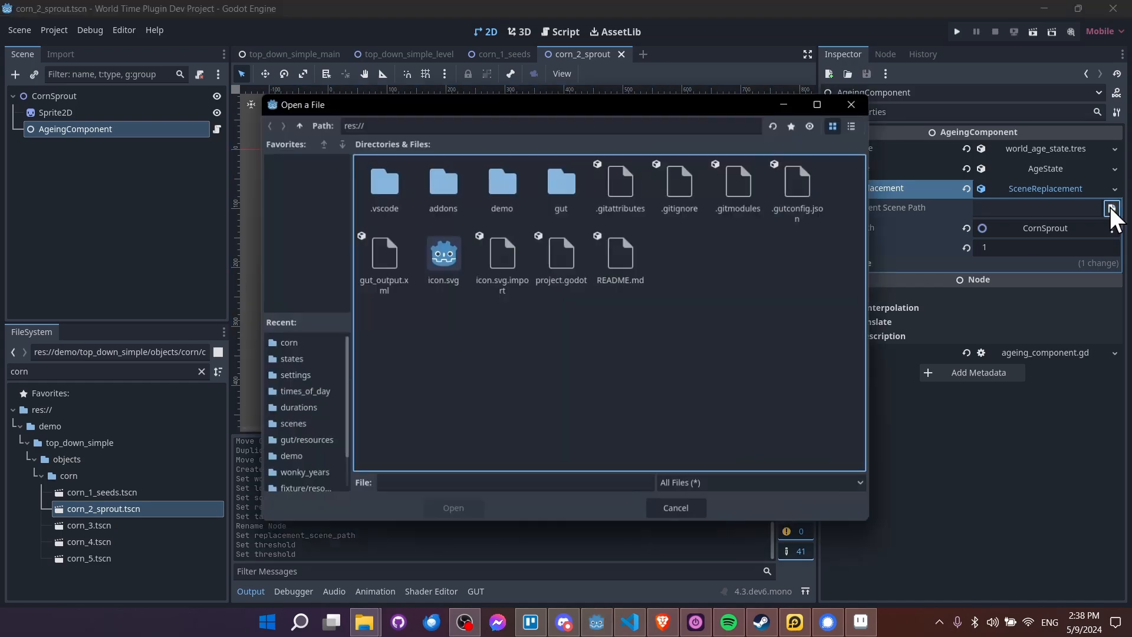
{"action": "double_click", "coordinate": [503, 182]}
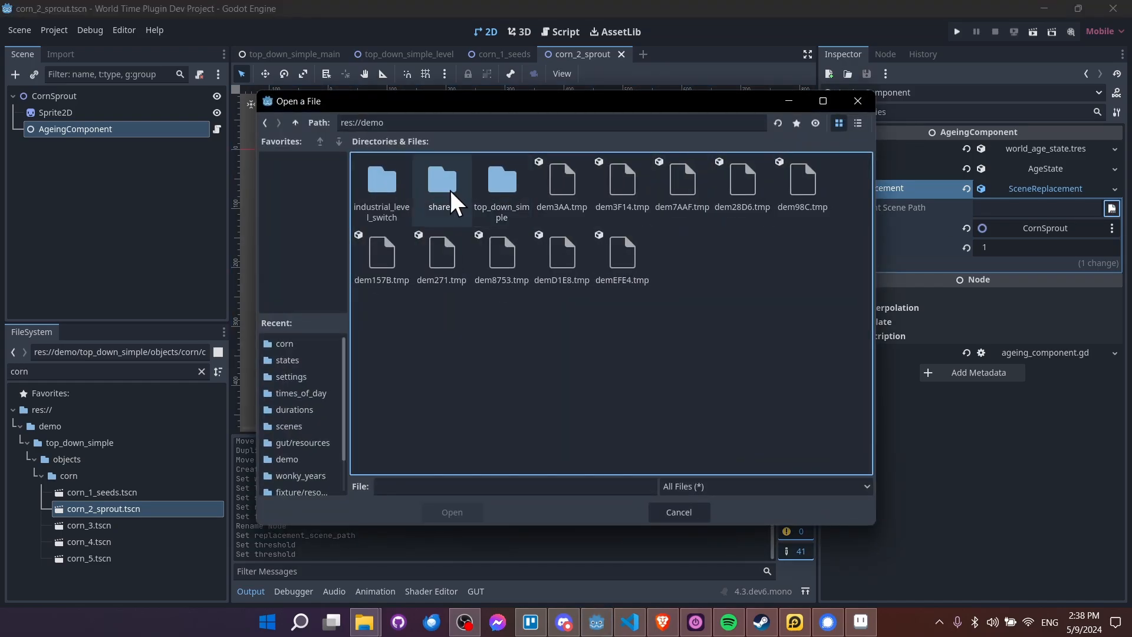
{"action": "left_click", "coordinate": [484, 197]}
{"action": "double_click", "coordinate": [488, 194]}
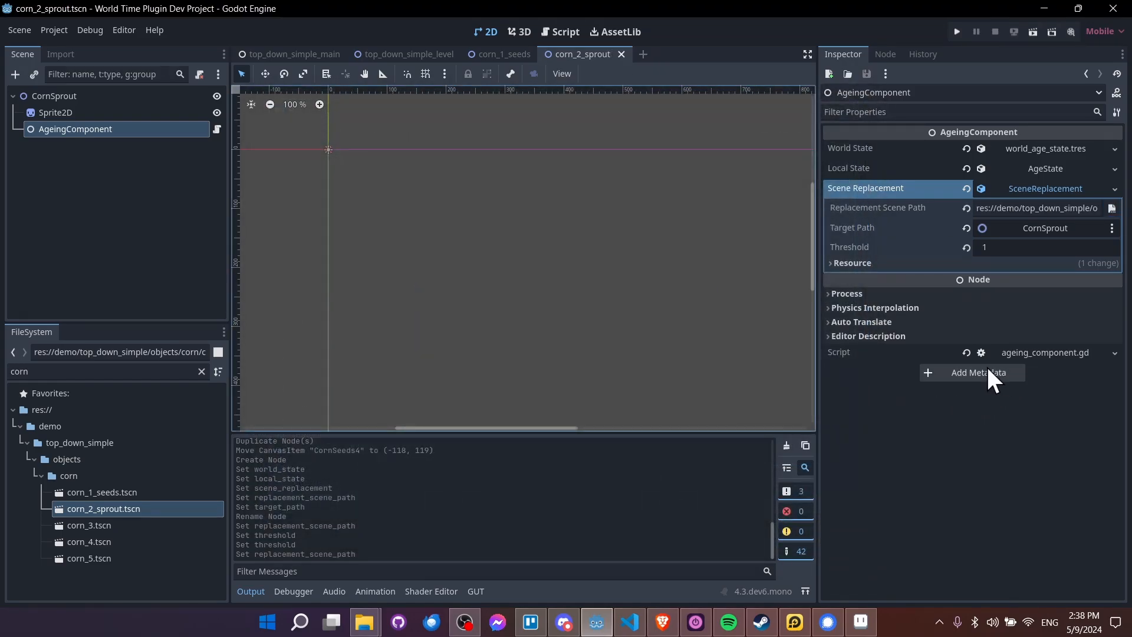
- Examine the full Replacement Scene Path text in corn_2_sprout's SceneReplacement
{"action": "left_click", "coordinate": [1014, 208]}
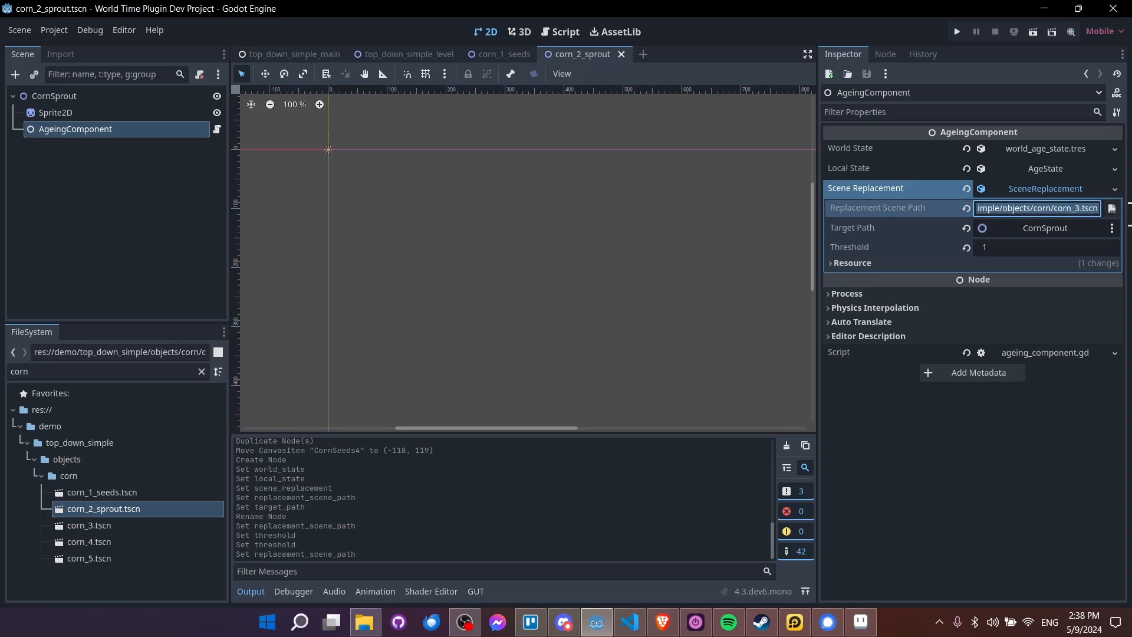
{"action": "left_click", "coordinate": [1087, 210]}
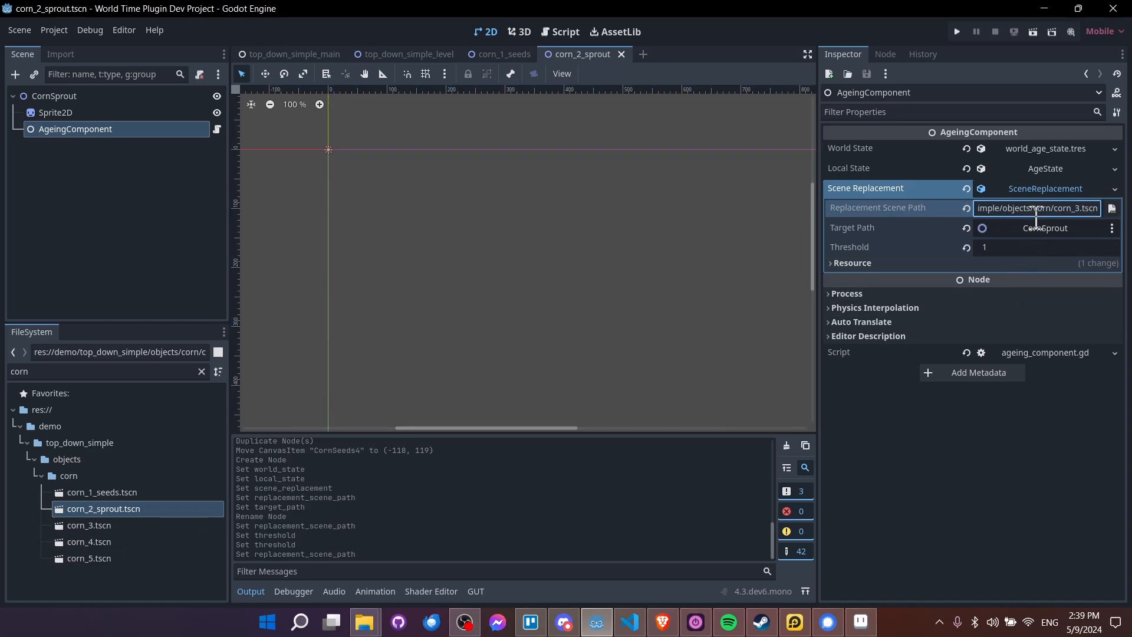
{"action": "mouse_move", "coordinate": [1039, 209]}
{"action": "left_mouse_down"}
{"action": "mouse_move", "coordinate": [895, 210]}
{"action": "mouse_move", "coordinate": [1106, 202]}
{"action": "mouse_move", "coordinate": [1046, 207]}
{"action": "left_mouse_up"}
{"action": "left_click", "coordinate": [1048, 207]}
{"action": "key", "text": "ctrl+a"}
{"action": "left_click", "coordinate": [1031, 212]}
{"action": "left_click", "coordinate": [1039, 212]}
{"action": "left_click_drag", "start_coordinate": [993, 212], "coordinate": [1130, 216]}
{"action": "left_click", "coordinate": [1076, 210]}
- Open the corn_3.tscn scene and rename its root node to Corn3
{"action": "left_click", "coordinate": [164, 524]}
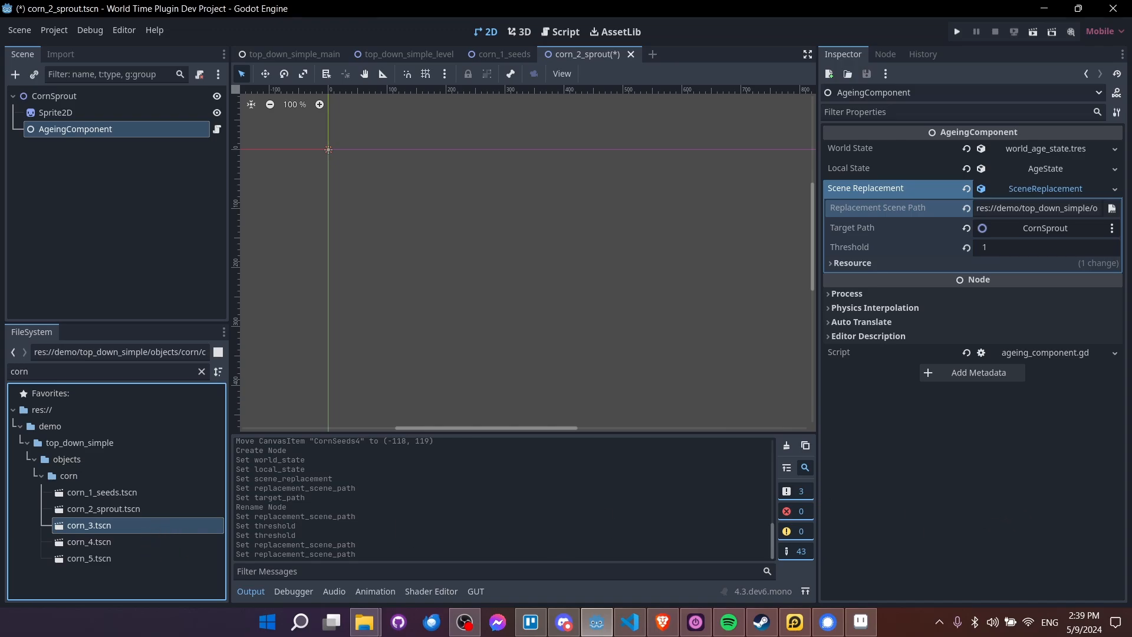
{"action": "double_click", "coordinate": [119, 523]}
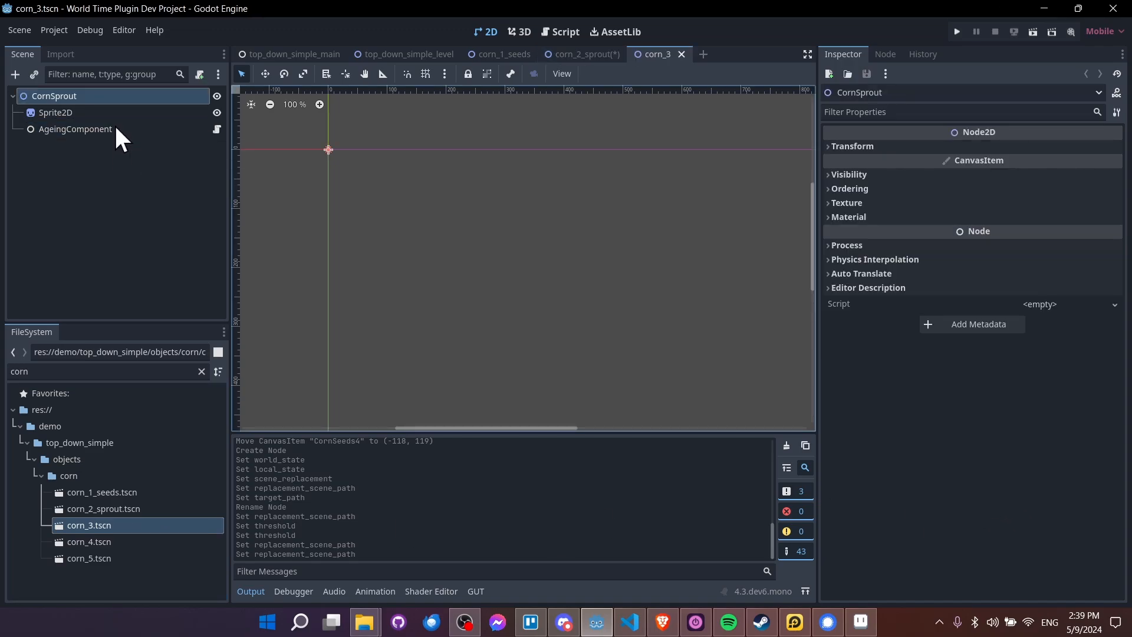
{"action": "left_click", "coordinate": [112, 94]}
{"action": "left_click", "coordinate": [112, 95]}
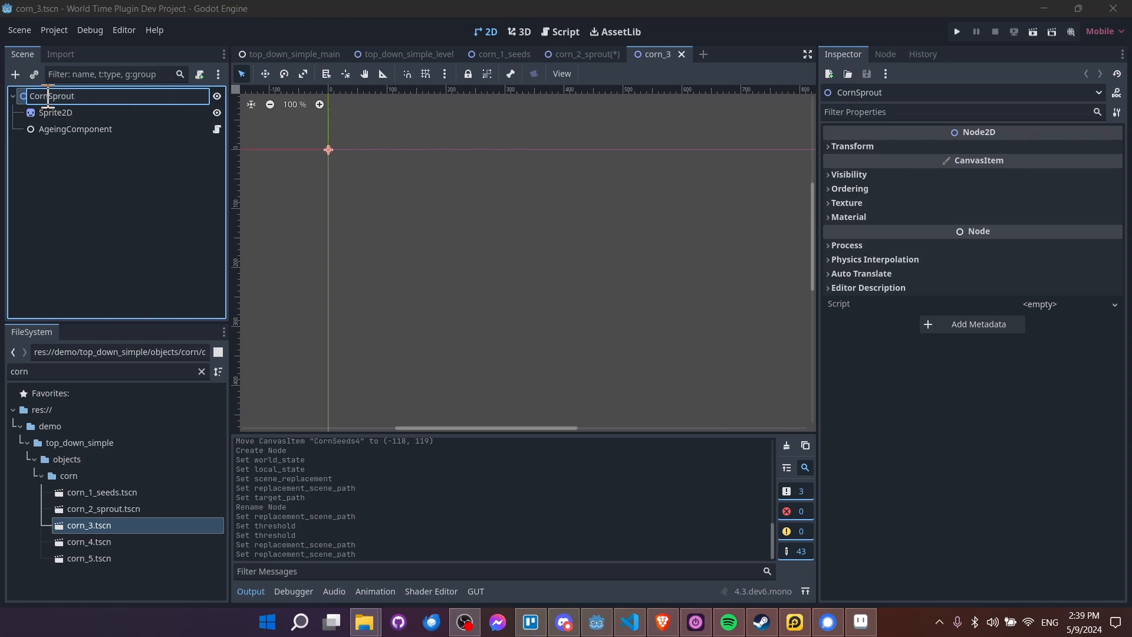
{"action": "left_click_drag", "start_coordinate": [45, 96], "coordinate": [151, 101]}
{"action": "type", "text": "3"}
{"action": "key", "text": "Return"}
- Set the Replacement Scene Path of the corn_3 AgeingComponent's SceneReplacement to corn_4.tscn and save the scene
{"action": "left_click", "coordinate": [148, 129]}
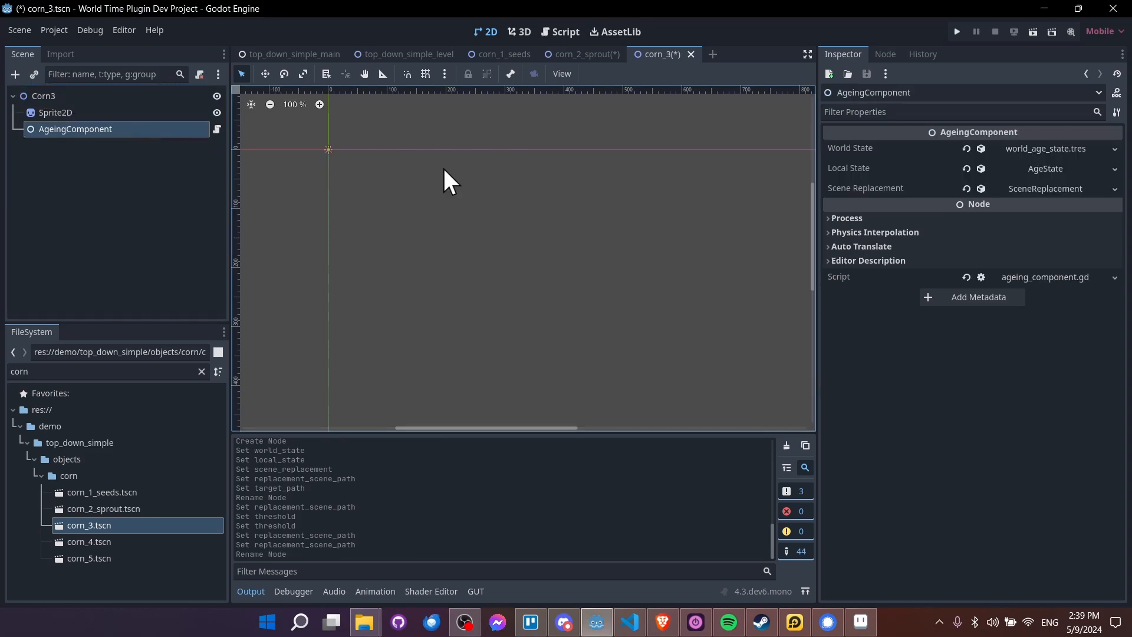
{"action": "left_click", "coordinate": [1041, 188]}
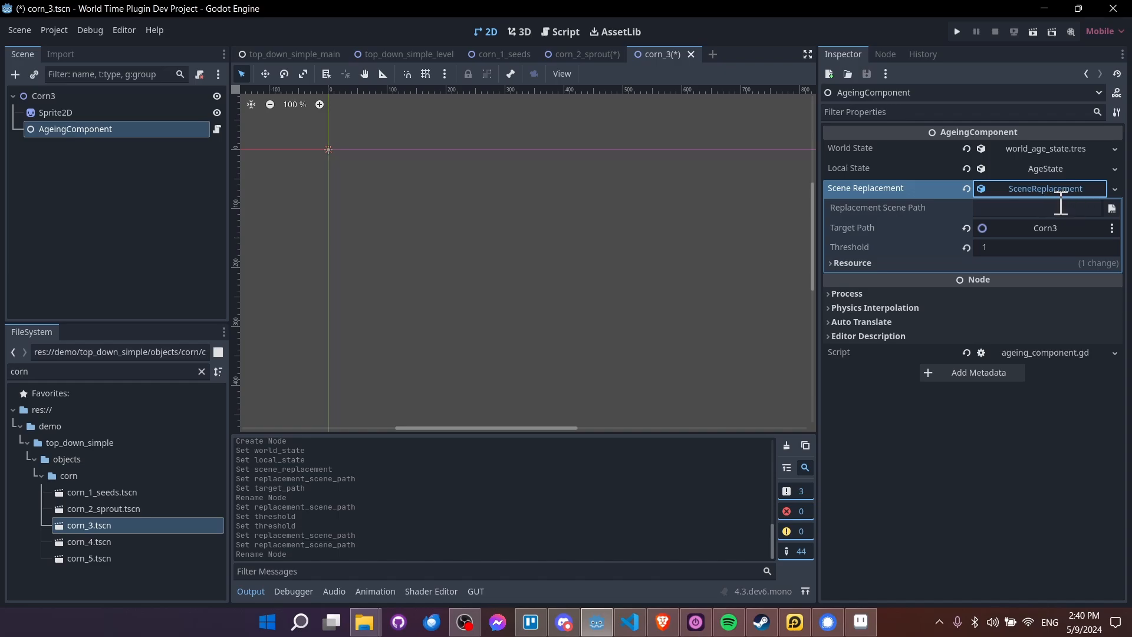
{"action": "left_click", "coordinate": [1112, 208]}
{"action": "key", "text": "Escape"}
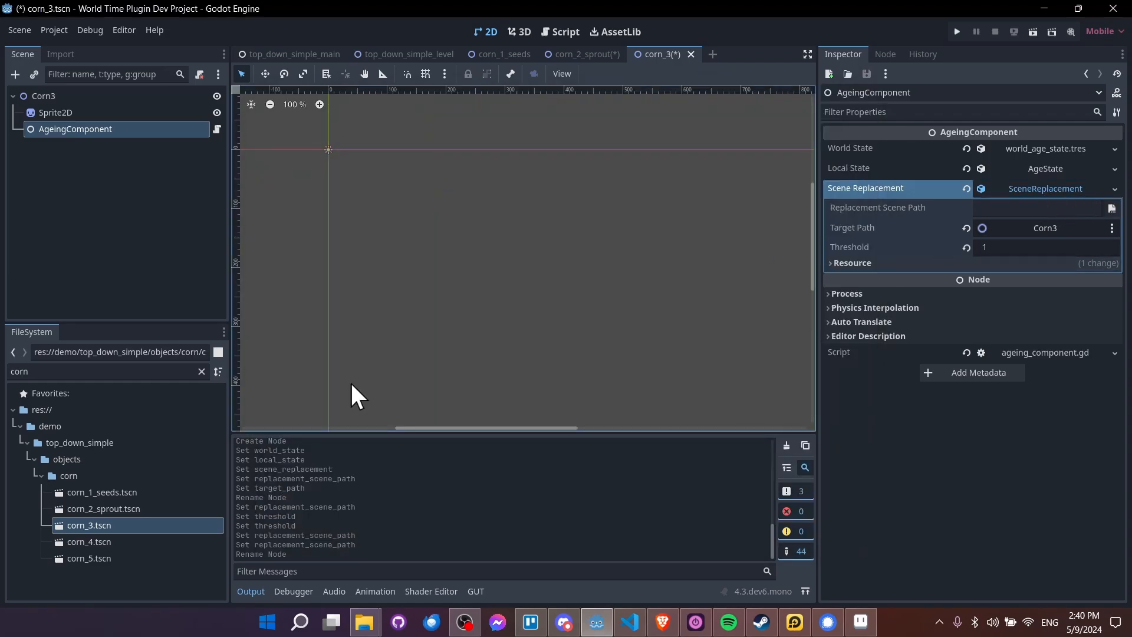
{"action": "left_click_drag", "start_coordinate": [64, 540], "coordinate": [1005, 213]}
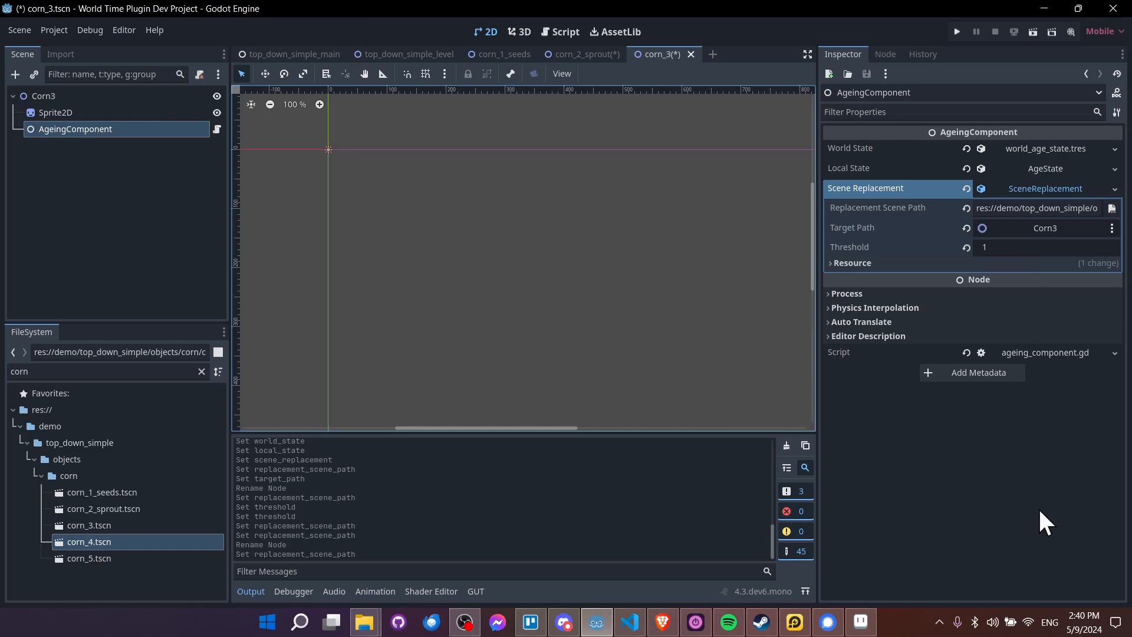
{"action": "key", "text": "ctrl+s"}
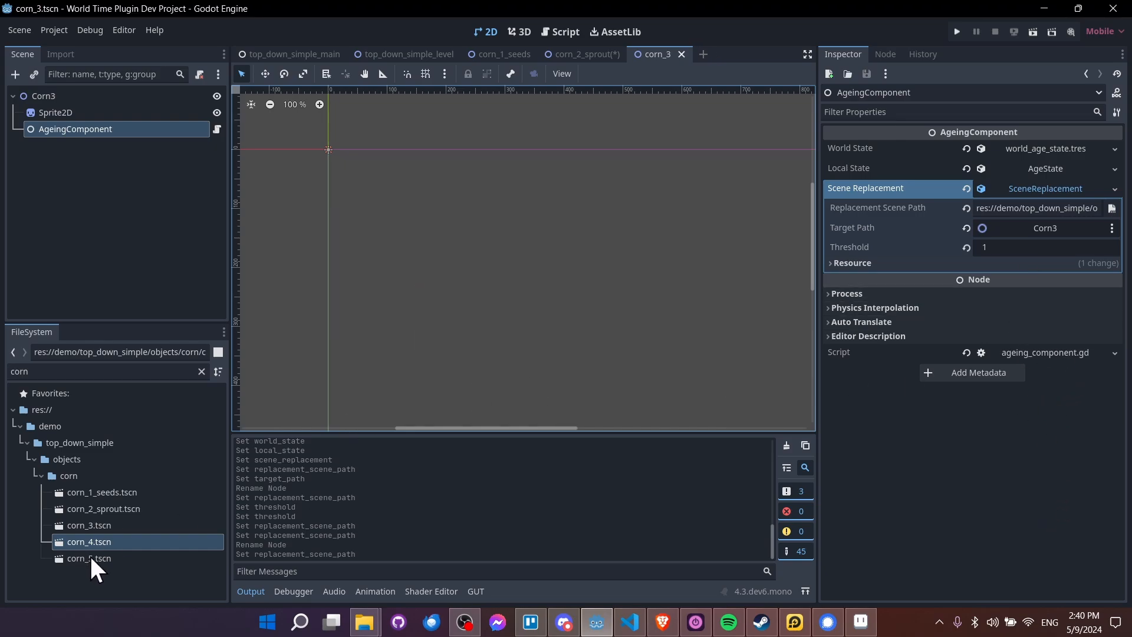
- Open the corn_5.tscn scene and rename its root node to Corn5
{"action": "double_click", "coordinate": [90, 558]}
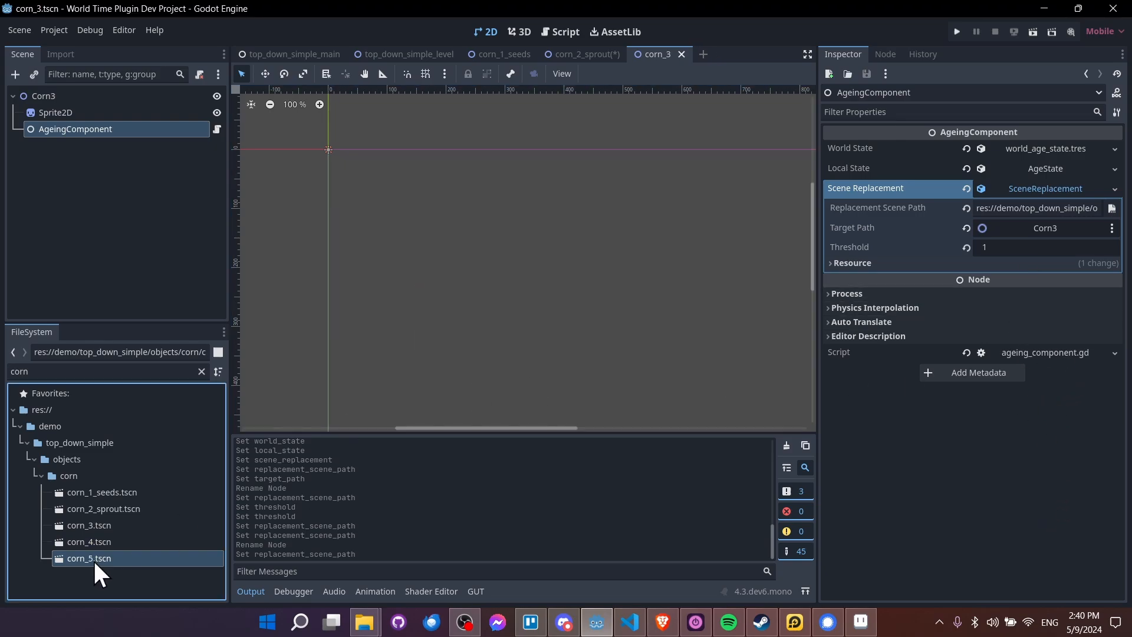
{"action": "double_click", "coordinate": [105, 92]}
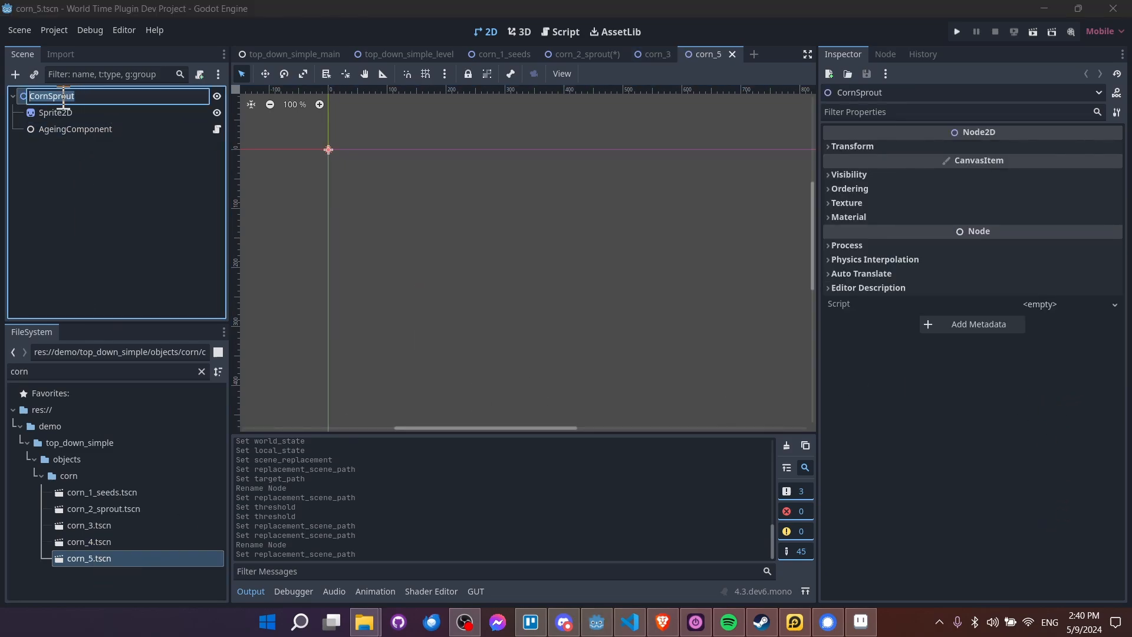
{"action": "left_click", "coordinate": [127, 96]}
{"action": "key", "text": "BackSpace"}
{"action": "key", "text": "BackSpace"}
{"action": "key", "text": "BackSpace"}
{"action": "key", "text": "BackSpace"}
{"action": "key", "text": "BackSpace"}
{"action": "key", "text": "BackSpace"}
{"action": "type", "text": "5"}
{"action": "key", "text": "Return"}
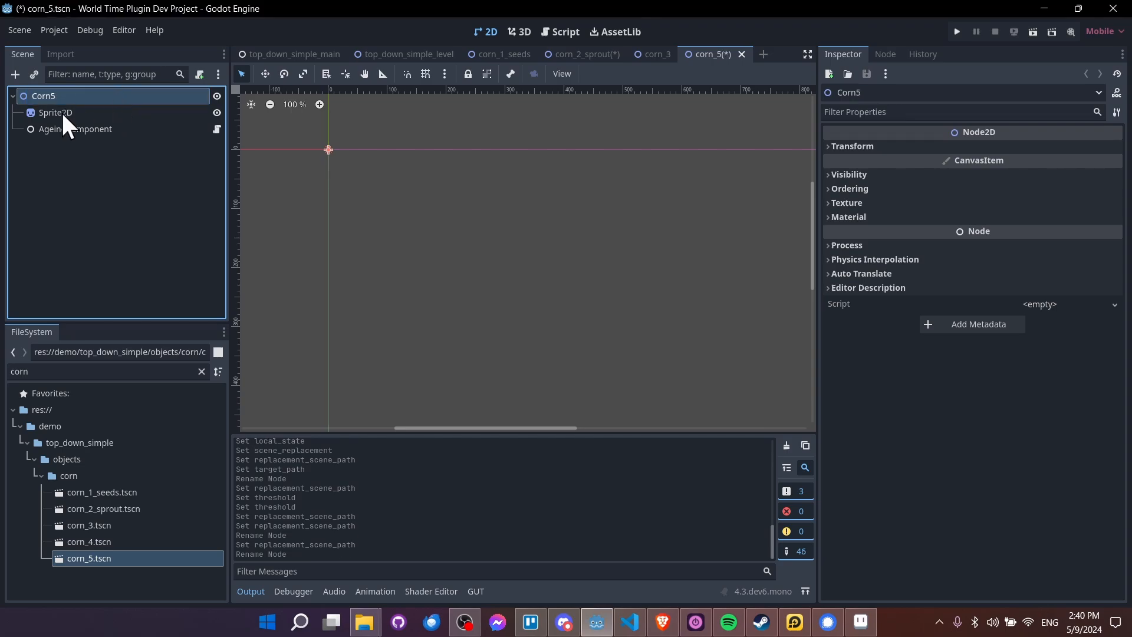
- Set the Replacement Scene Path of the corn_5 AgeingComponent's SceneReplacement to corn_5.tscn and save the scene
{"action": "left_click", "coordinate": [69, 129]}
{"action": "left_click", "coordinate": [1030, 192]}
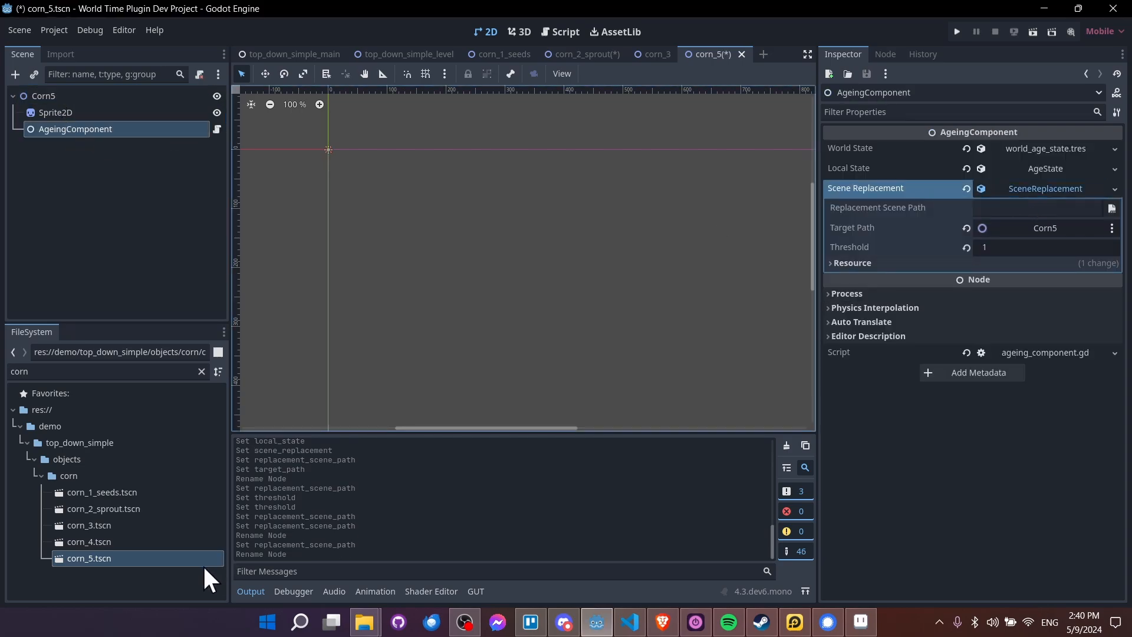
{"action": "left_click_drag", "start_coordinate": [203, 560], "coordinate": [1052, 208]}
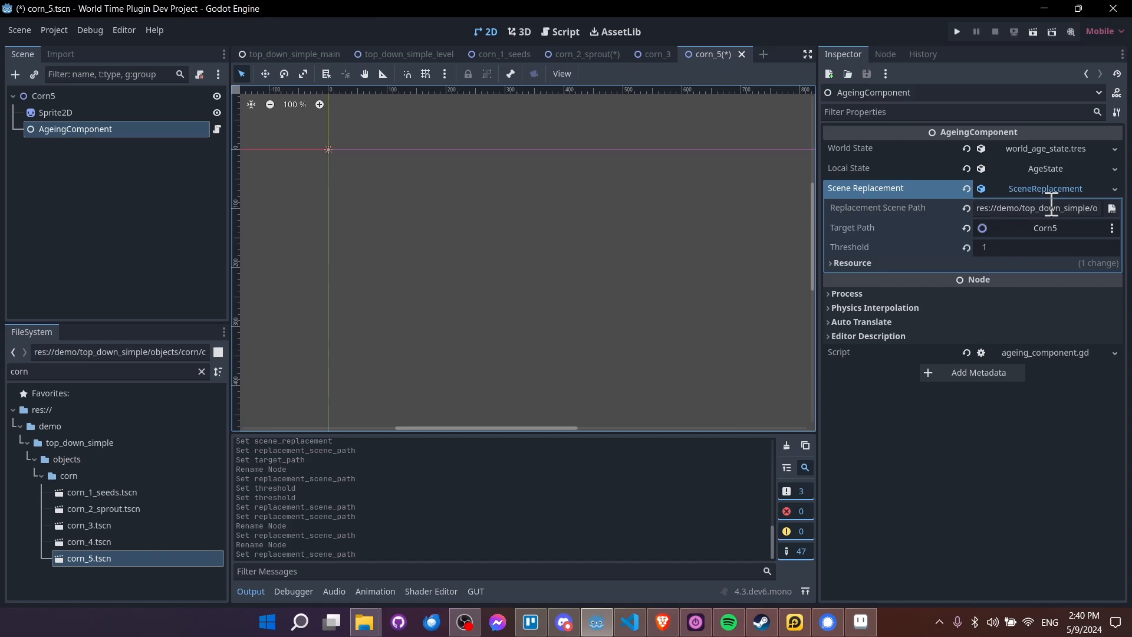
{"action": "key", "text": "ctrl+s"}
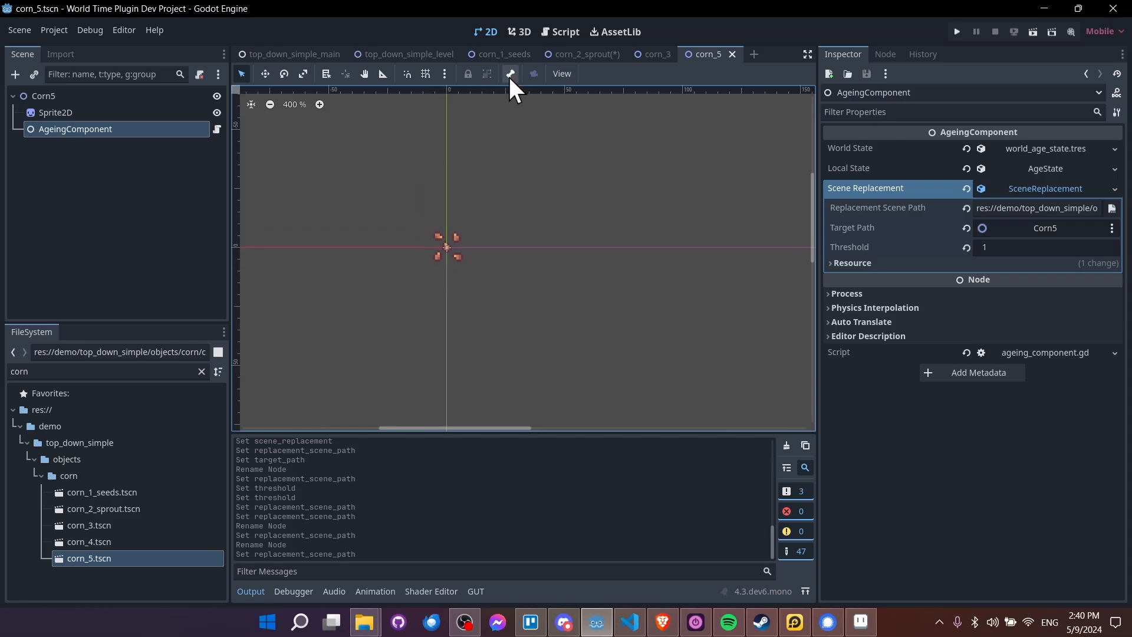
- Return to the corn_2_sprout scene and save its pending changes
{"action": "left_click", "coordinate": [475, 53]}
{"action": "left_click", "coordinate": [584, 55]}
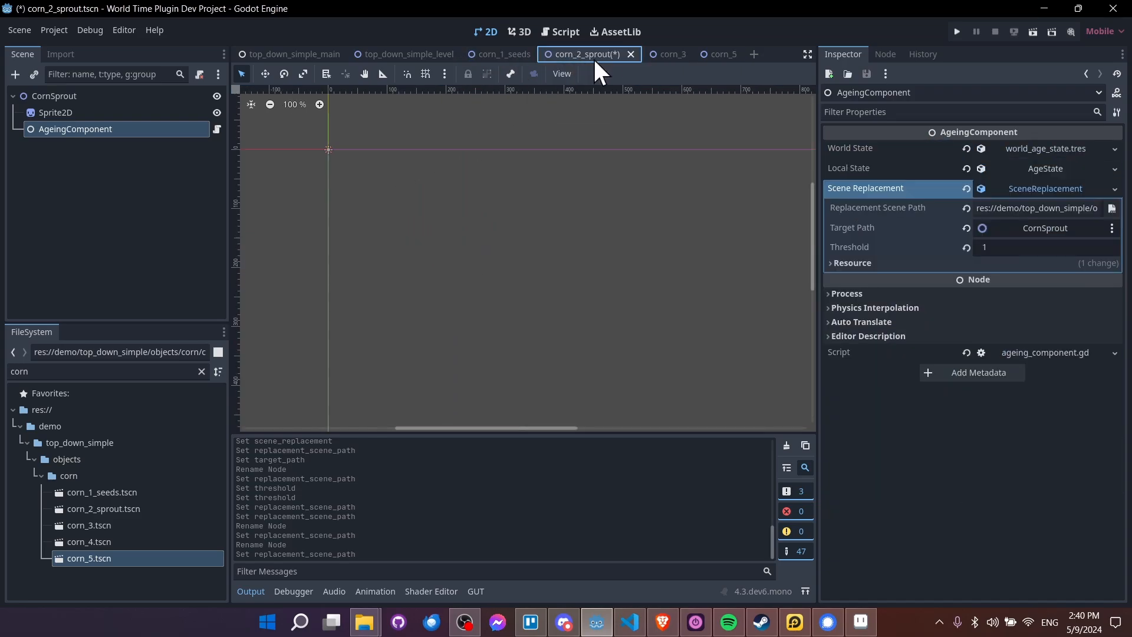
{"action": "key", "text": "ctrl+s"}
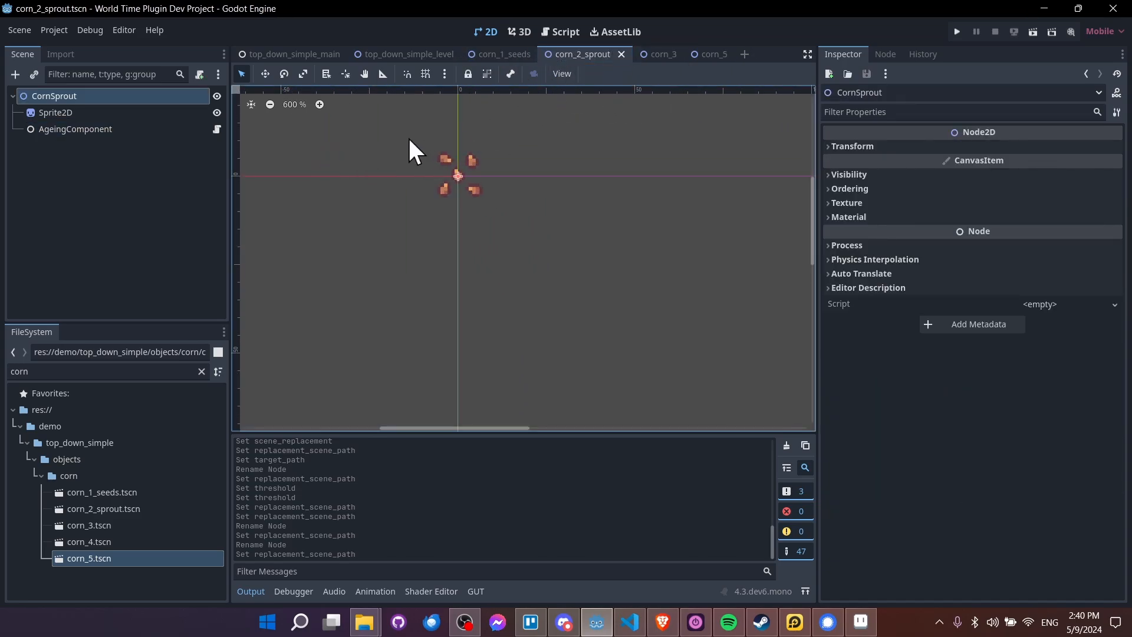
- Set the atlas region of corn_2_sprout's Sprite2D to the small sprout at x 16, y 16, 16 × 16 px, and save
{"action": "left_click", "coordinate": [136, 125]}
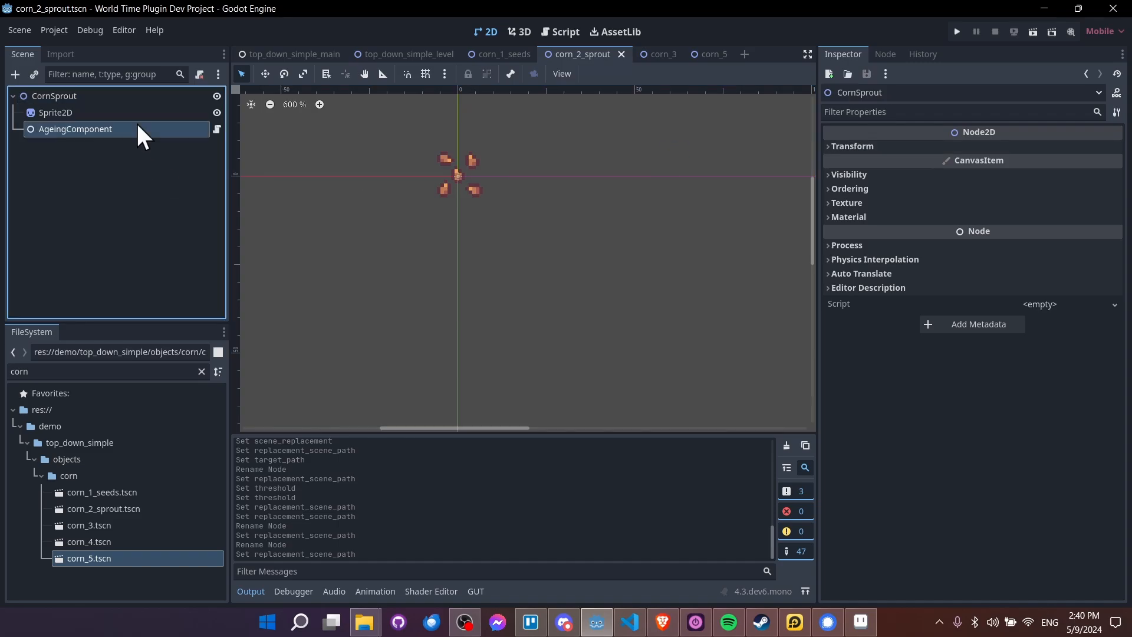
{"action": "left_click", "coordinate": [140, 112]}
{"action": "left_click", "coordinate": [1040, 155]}
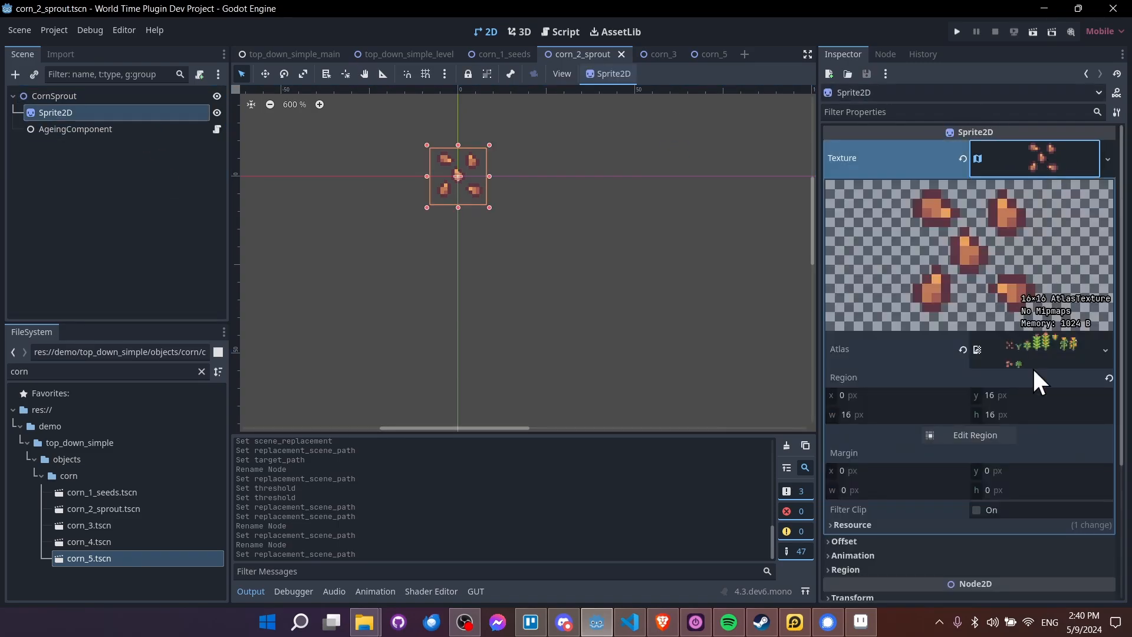
{"action": "left_click", "coordinate": [974, 435]}
{"action": "left_click_drag", "start_coordinate": [437, 291], "coordinate": [466, 313]}
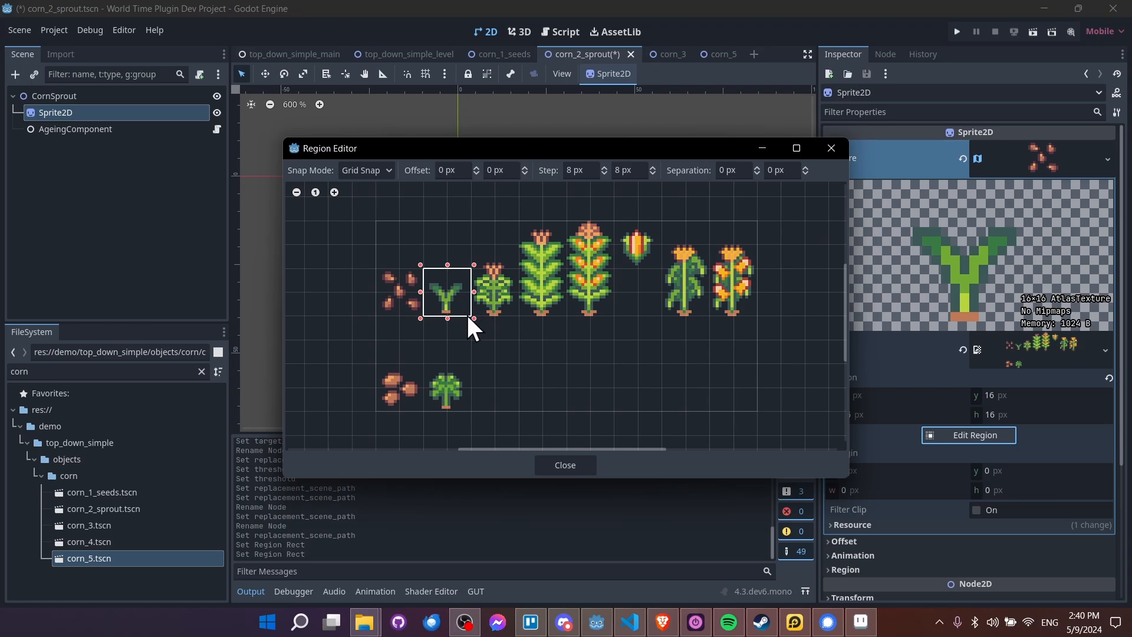
{"action": "left_click", "coordinate": [566, 463]}
{"action": "key", "text": "ctrl+s"}
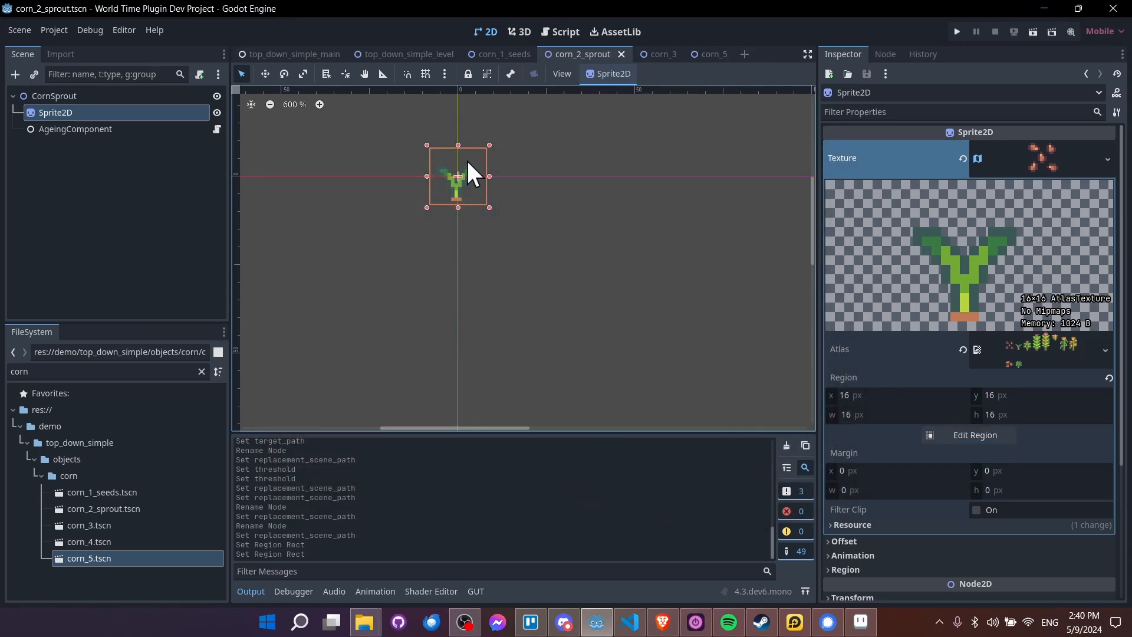
- In corn_3, set the Sprite2D's atlas region to the young corn plant at x 32, y 8, 16 × 24 px, and save
{"action": "left_click", "coordinate": [663, 54]}
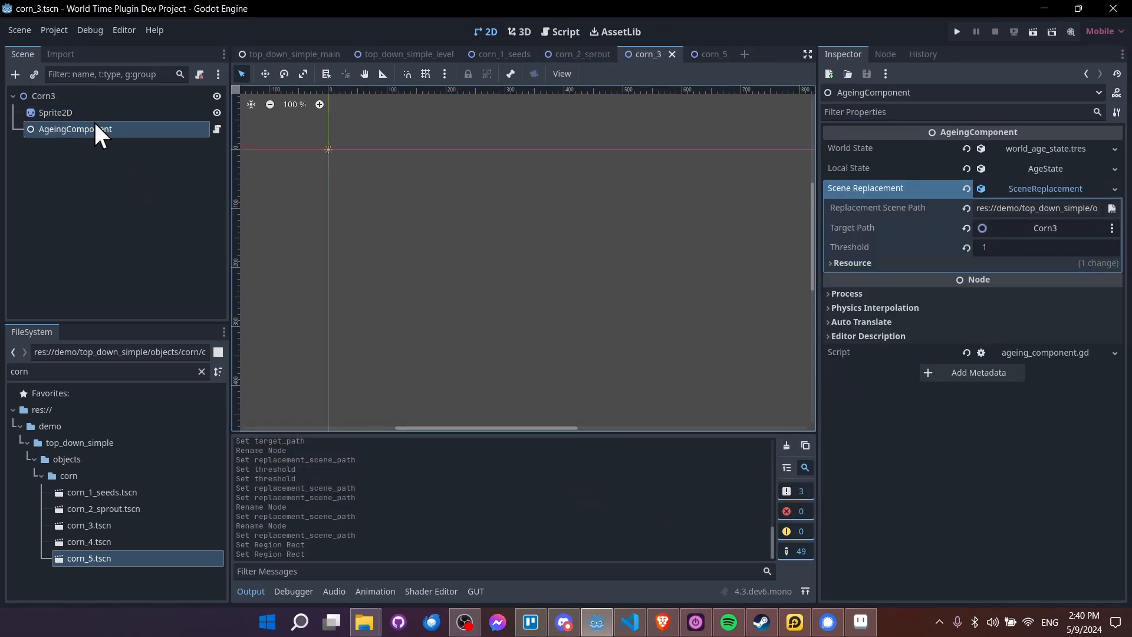
{"action": "left_click", "coordinate": [108, 96]}
{"action": "left_click", "coordinate": [110, 112]}
{"action": "scroll", "coordinate": [318, 136], "scroll_direction": "up", "scroll_amount": 7}
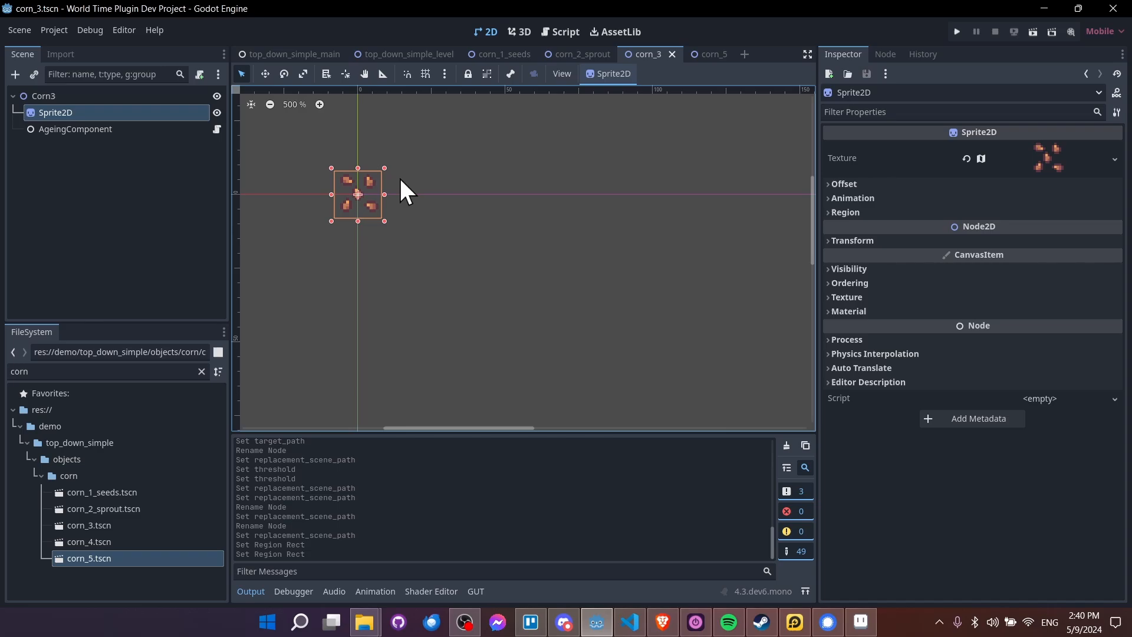
{"action": "left_click", "coordinate": [1031, 157]}
{"action": "left_click", "coordinate": [992, 435]}
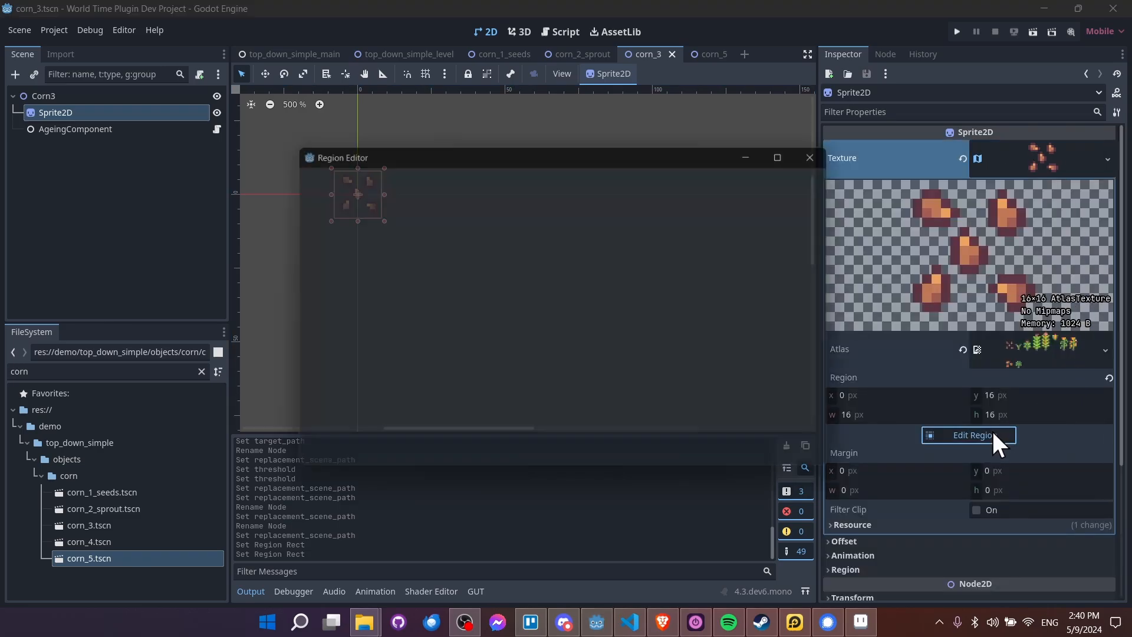
{"action": "left_click_drag", "start_coordinate": [511, 290], "coordinate": [518, 319]}
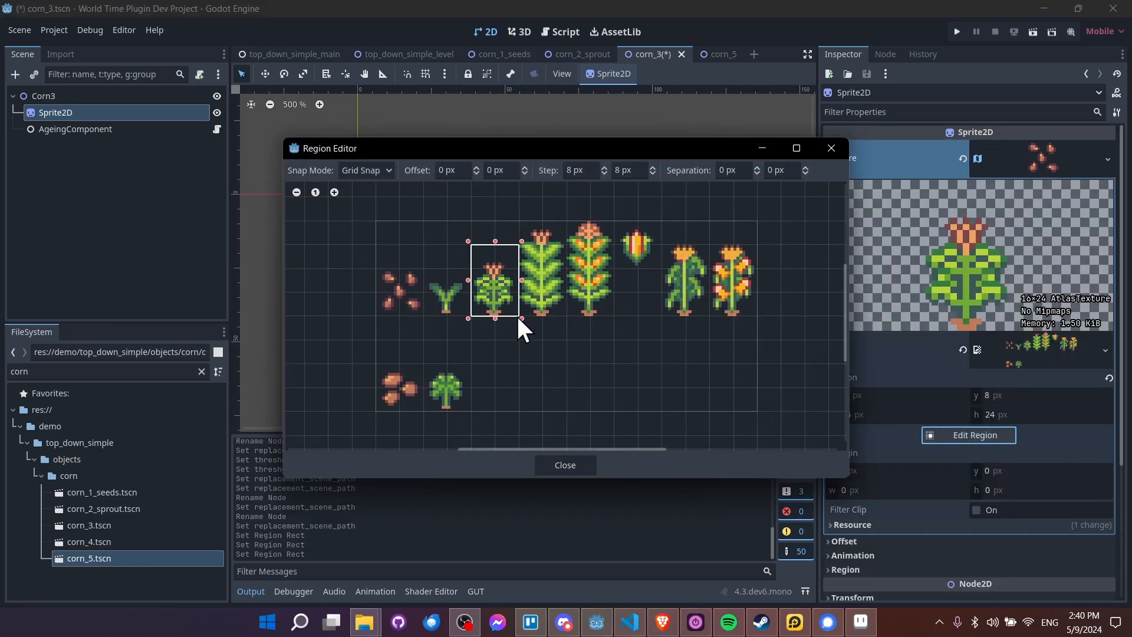
{"action": "left_click", "coordinate": [570, 461]}
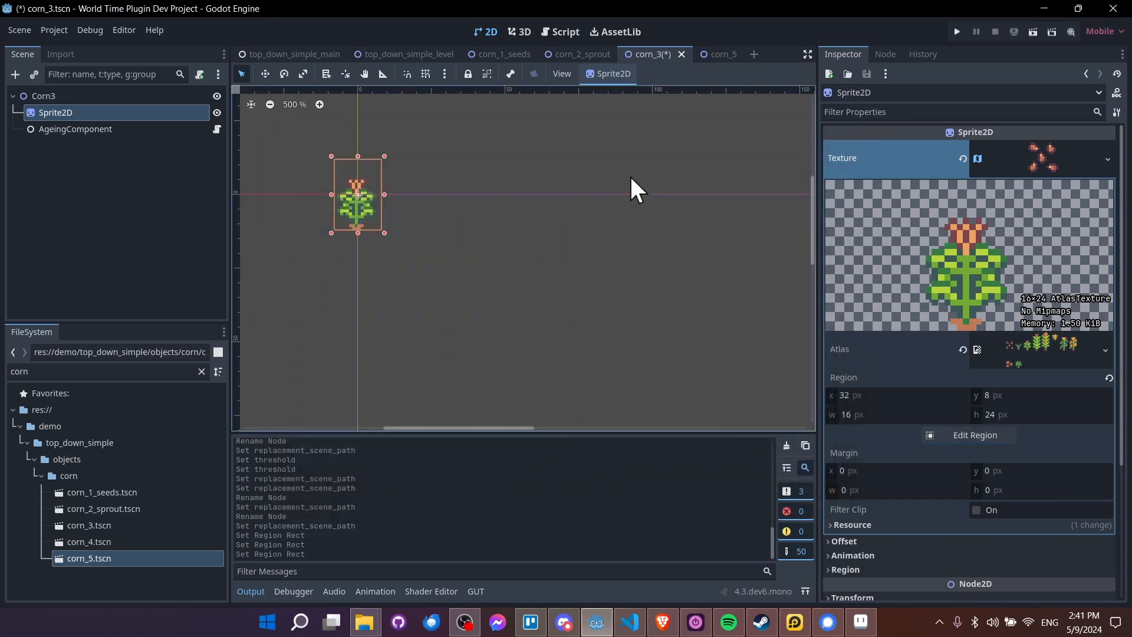
{"action": "key", "text": "ctrl+s"}
- In corn_4.tscn, set the Sprite2D's atlas region to the tall plant without cobs at x 48, y 0, 16 × 32 px, and save
{"action": "double_click", "coordinate": [139, 541]}
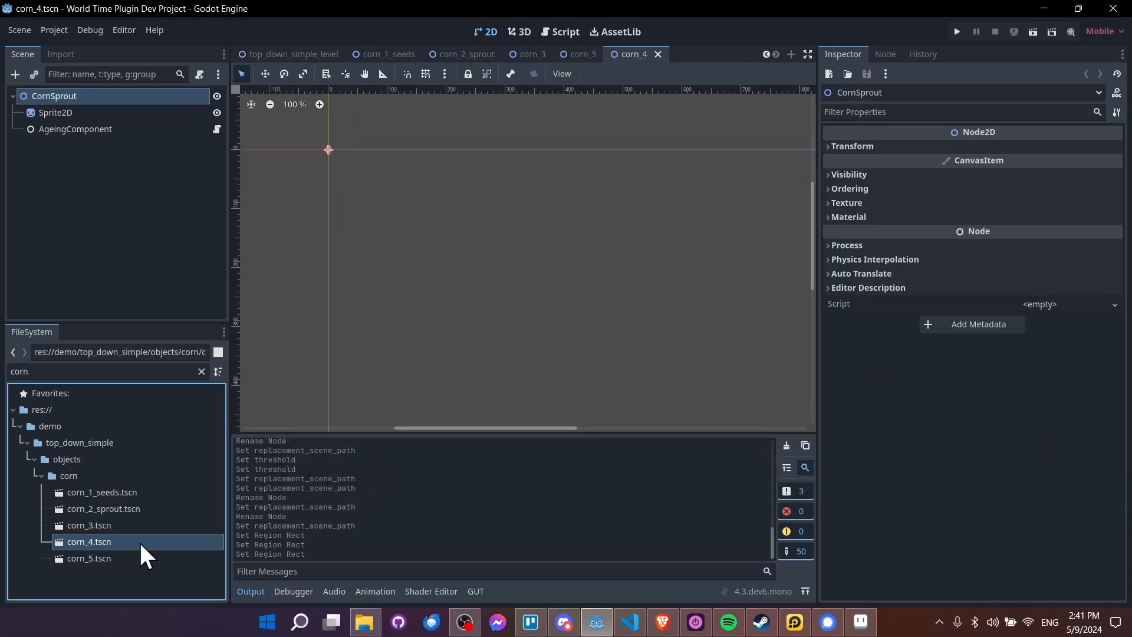
{"action": "left_click", "coordinate": [459, 289]}
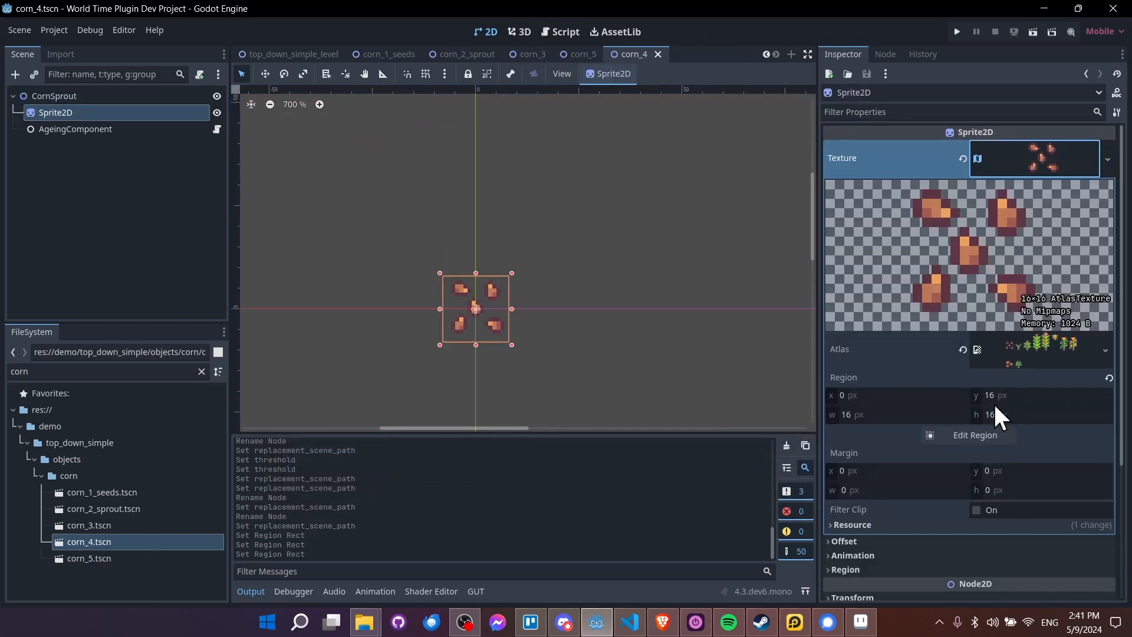
{"action": "left_click", "coordinate": [979, 435]}
{"action": "left_click_drag", "start_coordinate": [519, 223], "coordinate": [561, 316]}
{"action": "left_click", "coordinate": [578, 469]}
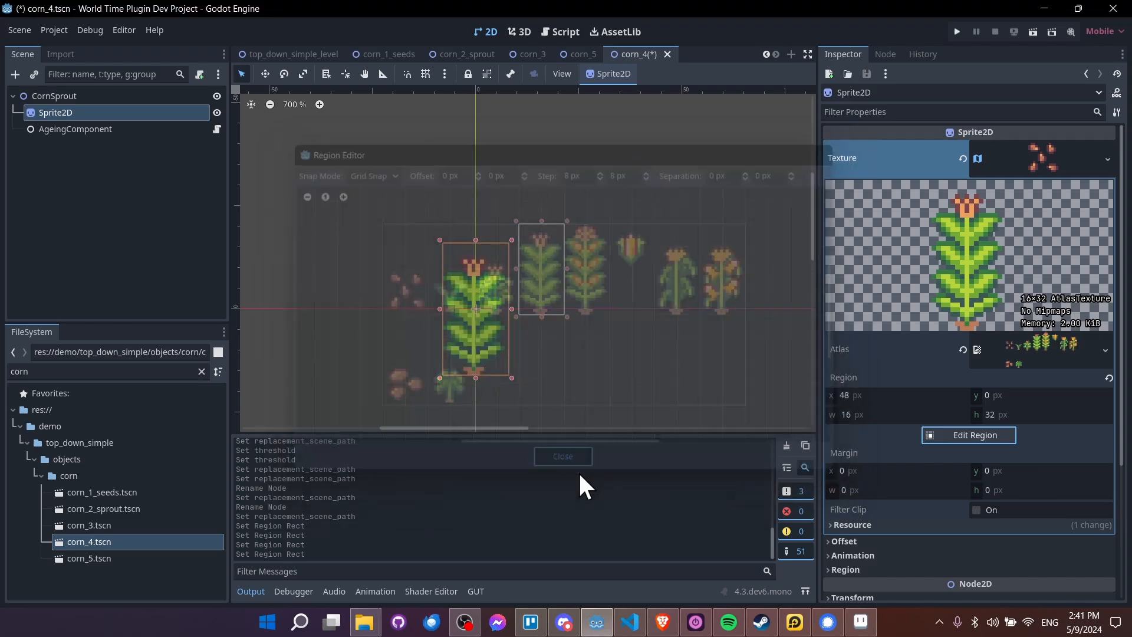
{"action": "key", "text": "ctrl+s"}
- In corn_5, set the Sprite2D's atlas region to the tall corn plant with ripe cobs, 16 × 32 px, and save
{"action": "left_click", "coordinate": [579, 54]}
{"action": "left_click", "coordinate": [1088, 157]}
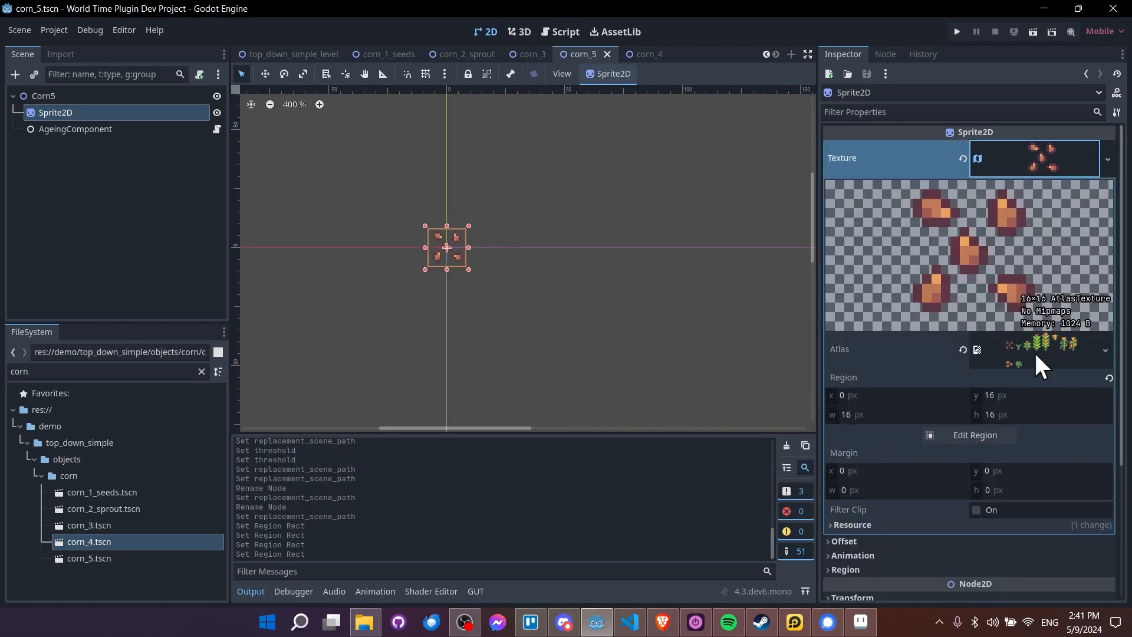
{"action": "left_click", "coordinate": [976, 435]}
{"action": "left_click_drag", "start_coordinate": [567, 220], "coordinate": [617, 317]}
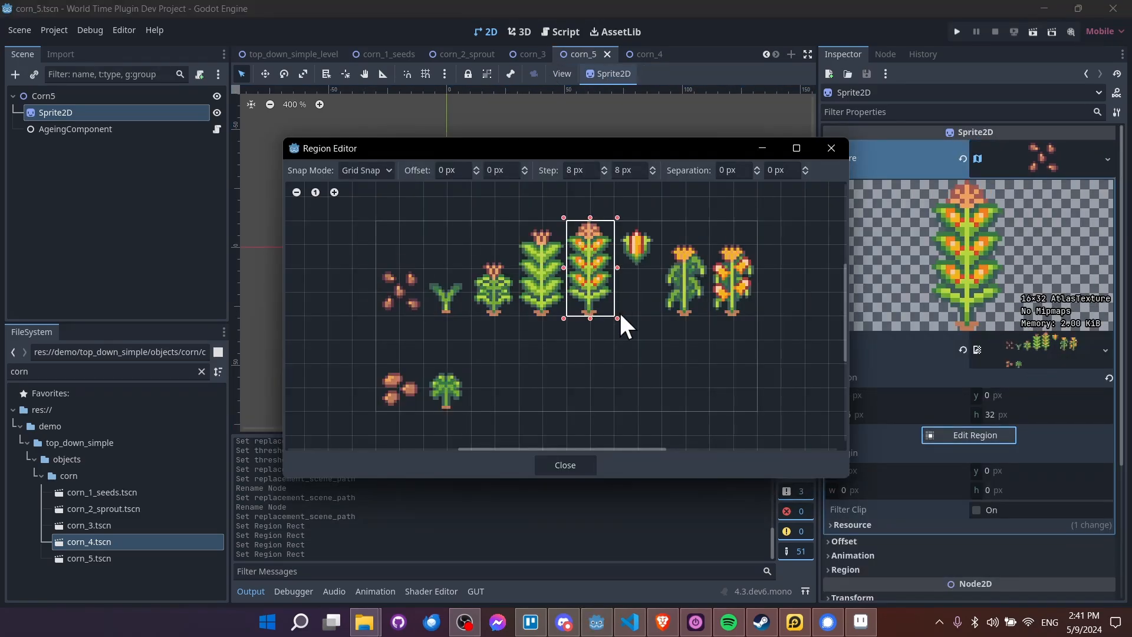
{"action": "left_click", "coordinate": [565, 466]}
{"action": "key", "text": "ctrl+s"}
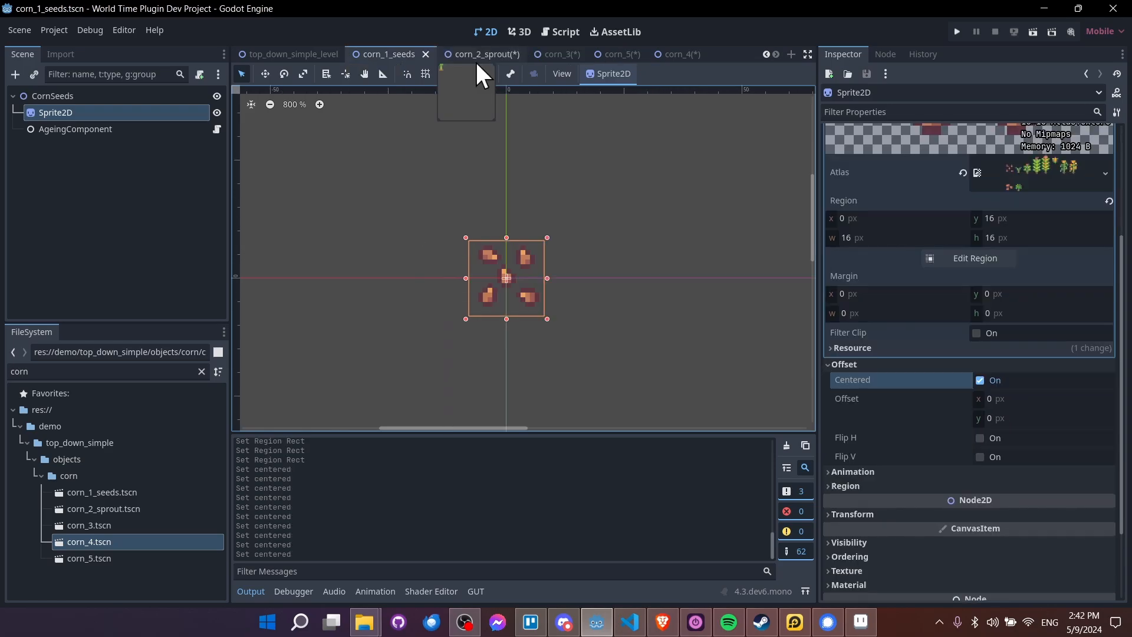
- Compare how the sprites sit relative to the origin across the corn_1_seeds, corn_2_sprout, corn_3, corn_4 and corn_5 scenes
{"action": "left_click", "coordinate": [473, 55]}
{"action": "left_click", "coordinate": [554, 55]}
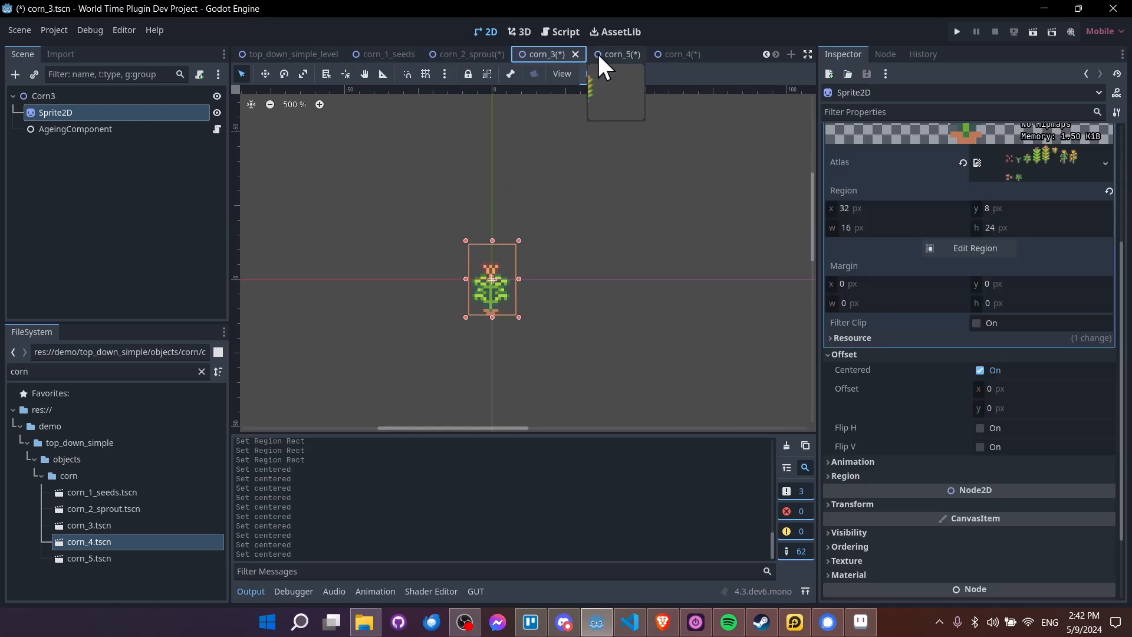
{"action": "left_click", "coordinate": [600, 54]}
{"action": "left_click", "coordinate": [660, 49]}
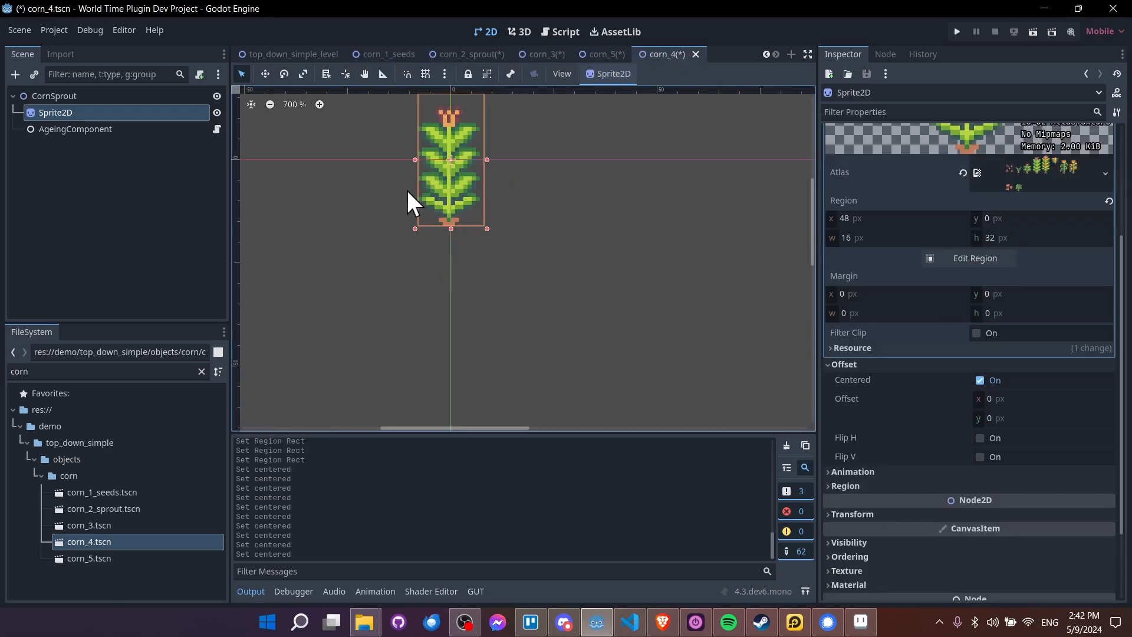
{"action": "middle_click_drag", "start_coordinate": [406, 188], "coordinate": [447, 295]}
{"action": "scroll", "coordinate": [509, 250], "scroll_direction": "up", "scroll_amount": 2}
{"action": "left_click", "coordinate": [398, 54]}
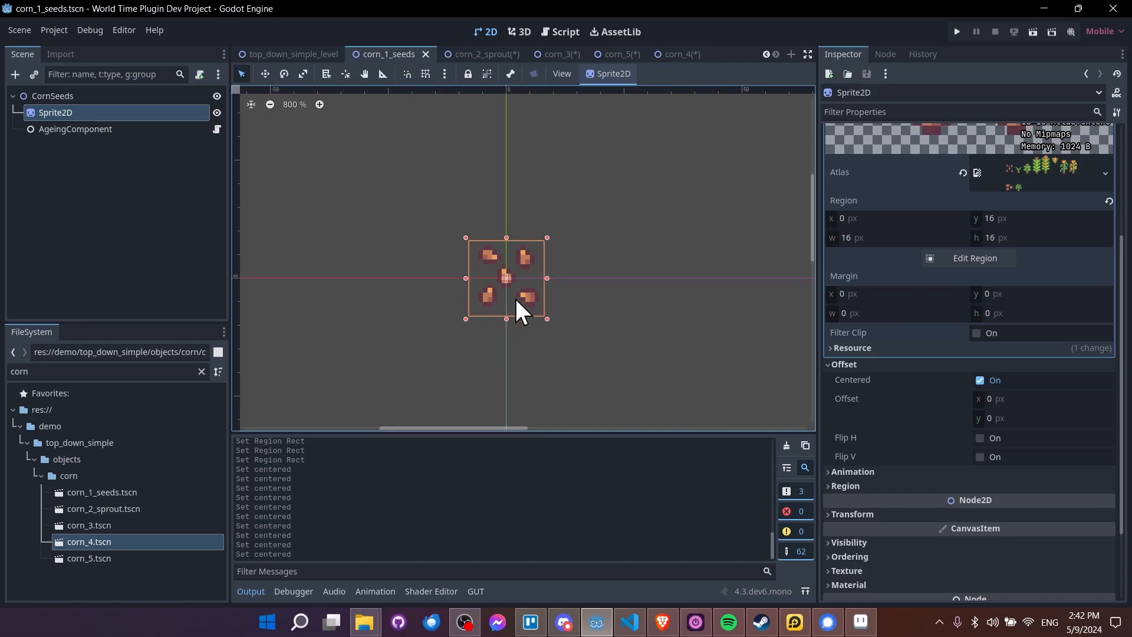
{"action": "left_click", "coordinate": [477, 55]}
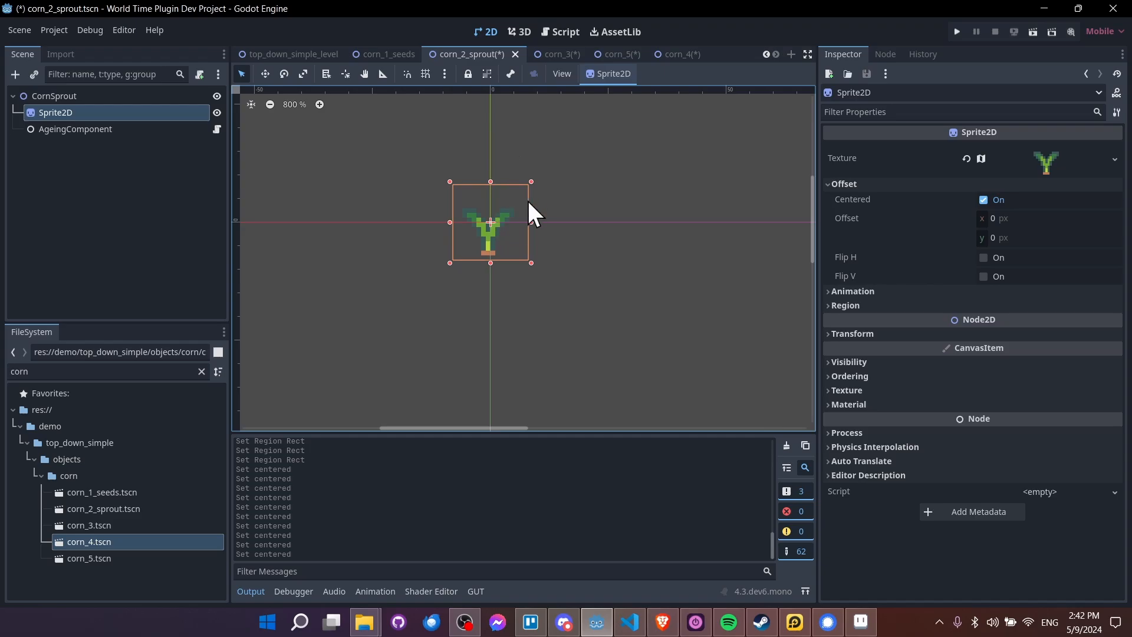
- In corn_2_sprout, move the Sprite2D up to (0, -6) so the sprout's base sits on the origin
{"action": "left_click", "coordinate": [558, 53]}
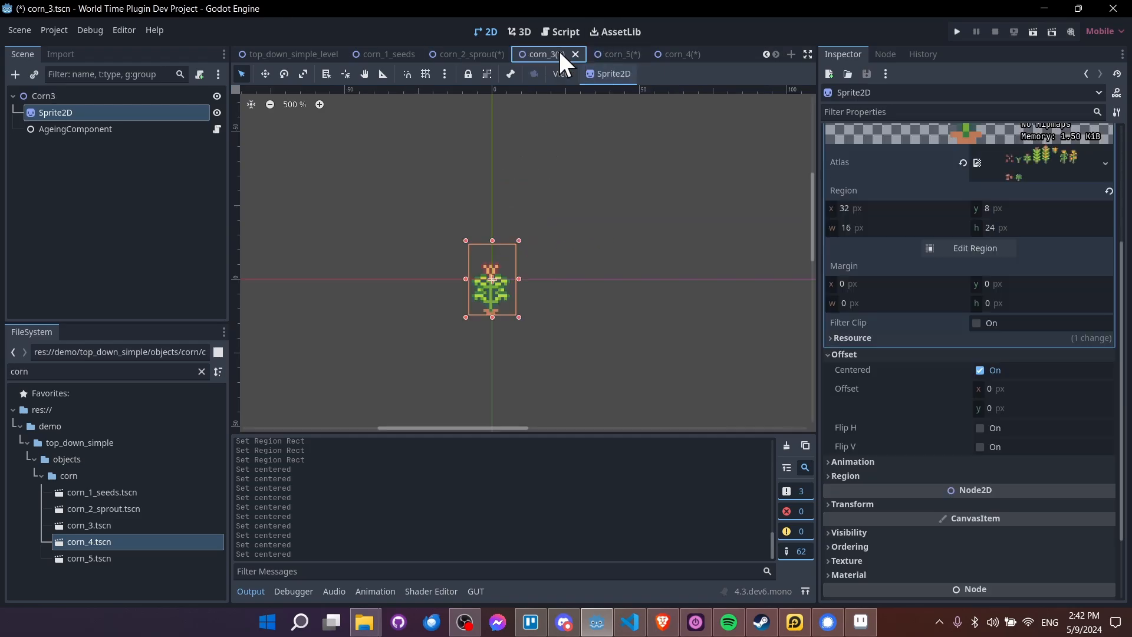
{"action": "left_click", "coordinate": [463, 53]}
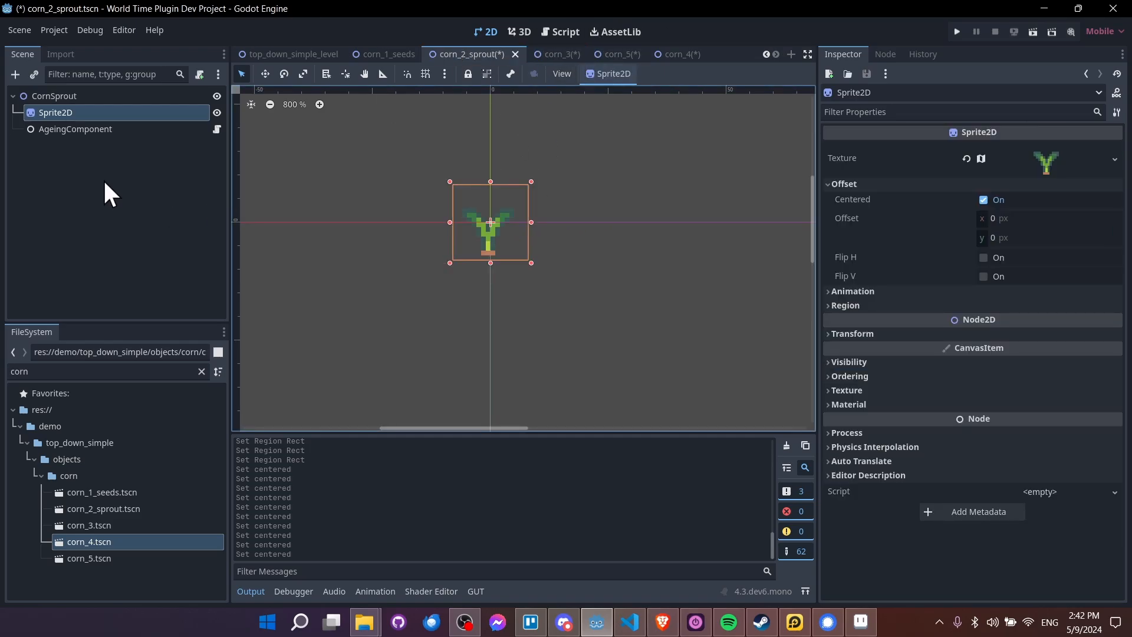
{"action": "left_click", "coordinate": [83, 131]}
{"action": "left_click", "coordinate": [80, 110]}
{"action": "key", "text": "w"}
{"action": "left_click_drag", "start_coordinate": [506, 238], "coordinate": [488, 215]}
{"action": "middle_click_drag", "start_coordinate": [541, 232], "coordinate": [565, 276]}
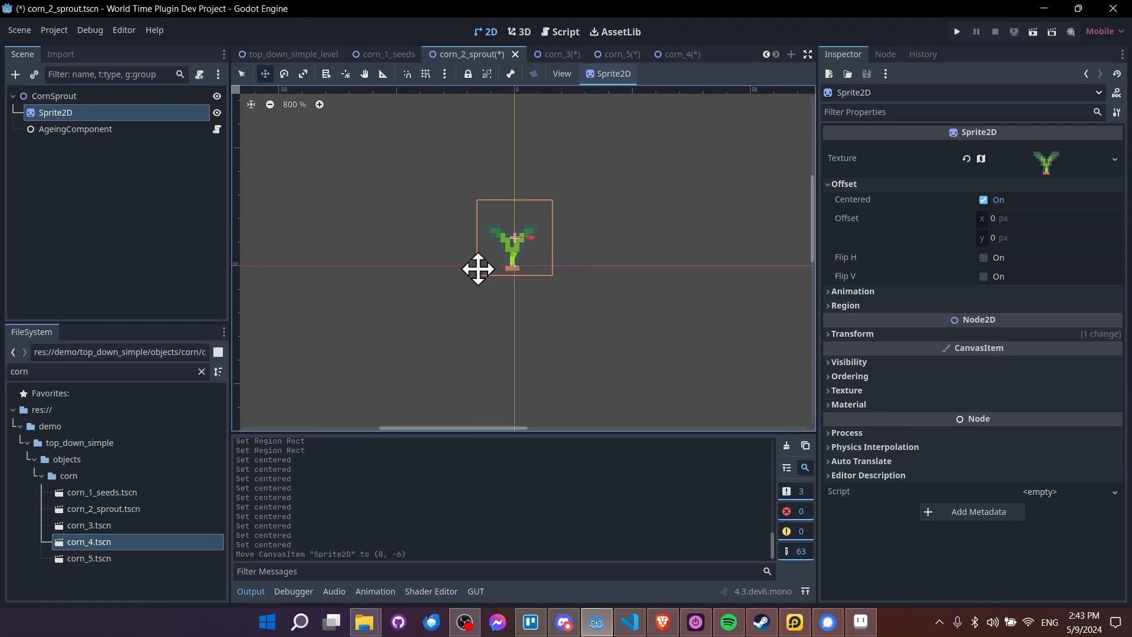
- Move the Sprite2D to (1, -11) in corn_3, (1, -15) in corn_5 and (0, -15) in corn_4, and save corn_4
{"action": "left_click", "coordinate": [546, 52]}
{"action": "left_click_drag", "start_coordinate": [518, 260], "coordinate": [450, 225]}
{"action": "left_click", "coordinate": [605, 54]}
{"action": "left_click", "coordinate": [670, 54]}
{"action": "left_click_drag", "start_coordinate": [490, 280], "coordinate": [489, 200]}
{"action": "key", "text": "ctrl+s"}
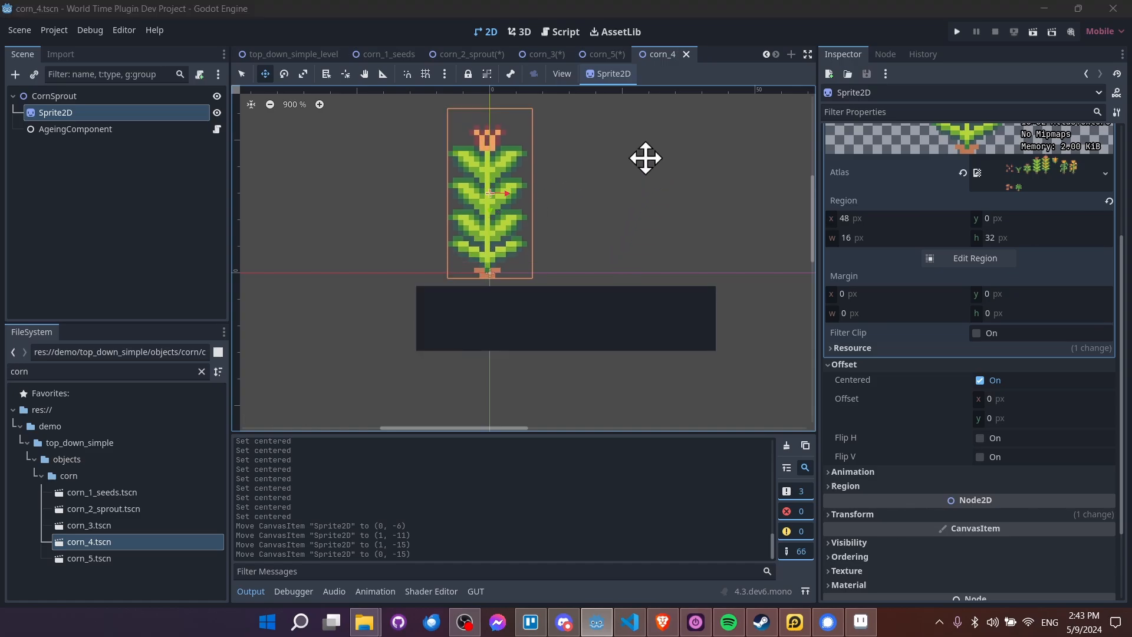
- Correct the Sprite2D position to (0, -15) in corn_5 and (0, -11) in corn_3, saving both scenes
{"action": "left_click", "coordinate": [604, 55]}
{"action": "scroll", "coordinate": [457, 207], "scroll_direction": "up", "scroll_amount": 3}
{"action": "key", "text": "ctrl+s"}
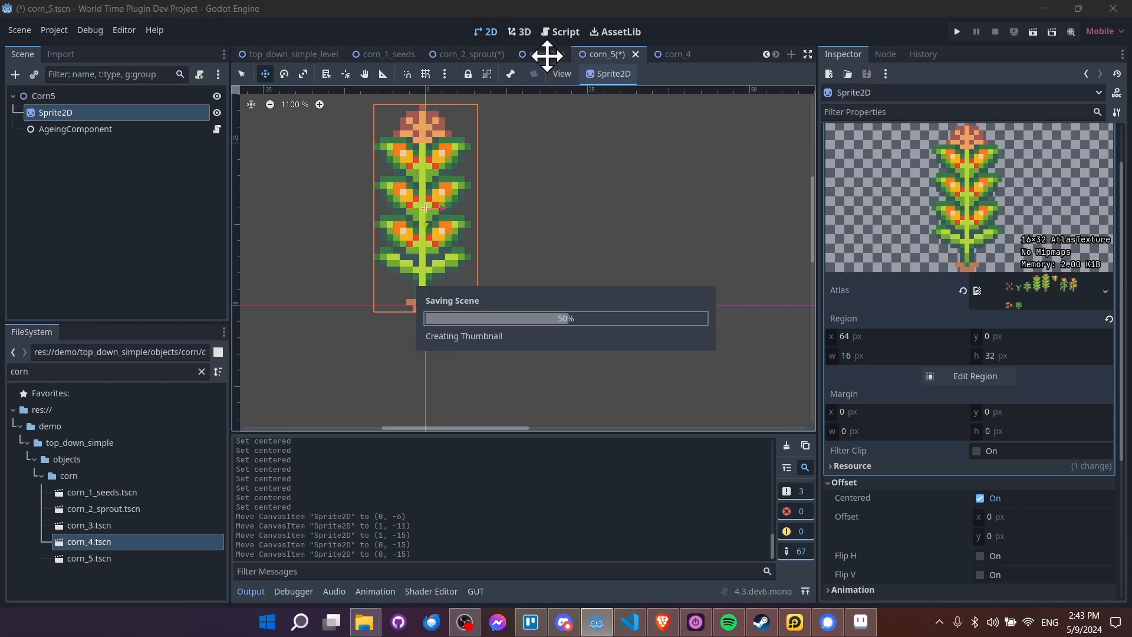
{"action": "left_click", "coordinate": [545, 54]}
{"action": "left_click", "coordinate": [479, 268]}
{"action": "scroll", "coordinate": [480, 268], "scroll_direction": "up", "scroll_amount": 3}
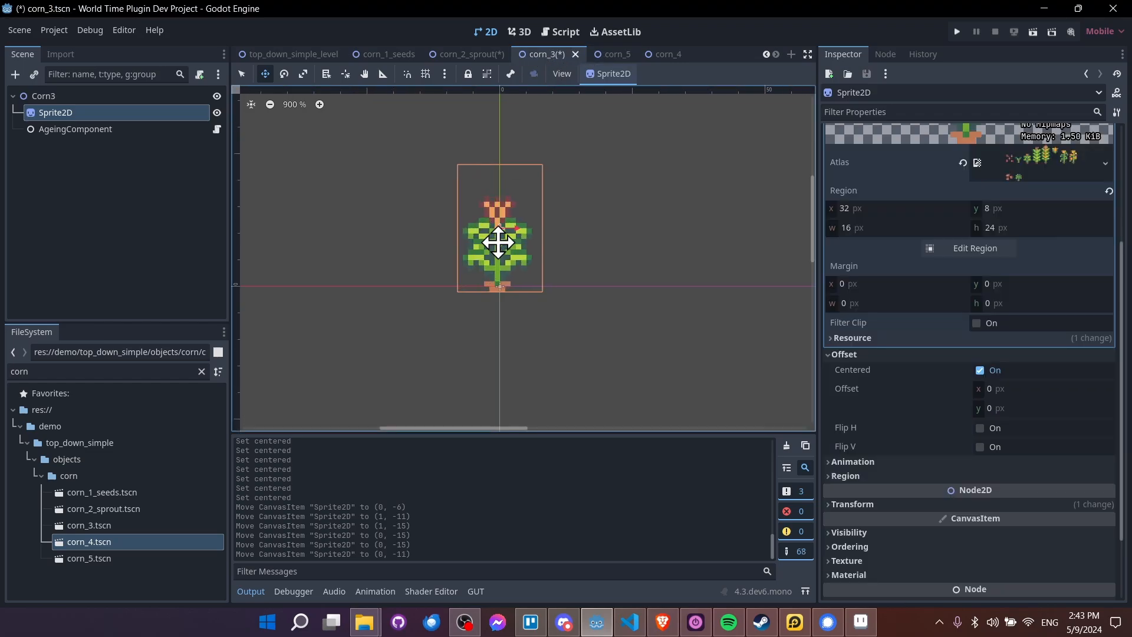
{"action": "key", "text": "ctrl+s"}
- Check the sprite positions across the corn scenes and save corn_2_sprout, corn_4 and corn_1_seeds
{"action": "left_click", "coordinate": [466, 54]}
{"action": "scroll", "coordinate": [512, 227], "scroll_direction": "up", "scroll_amount": 2}
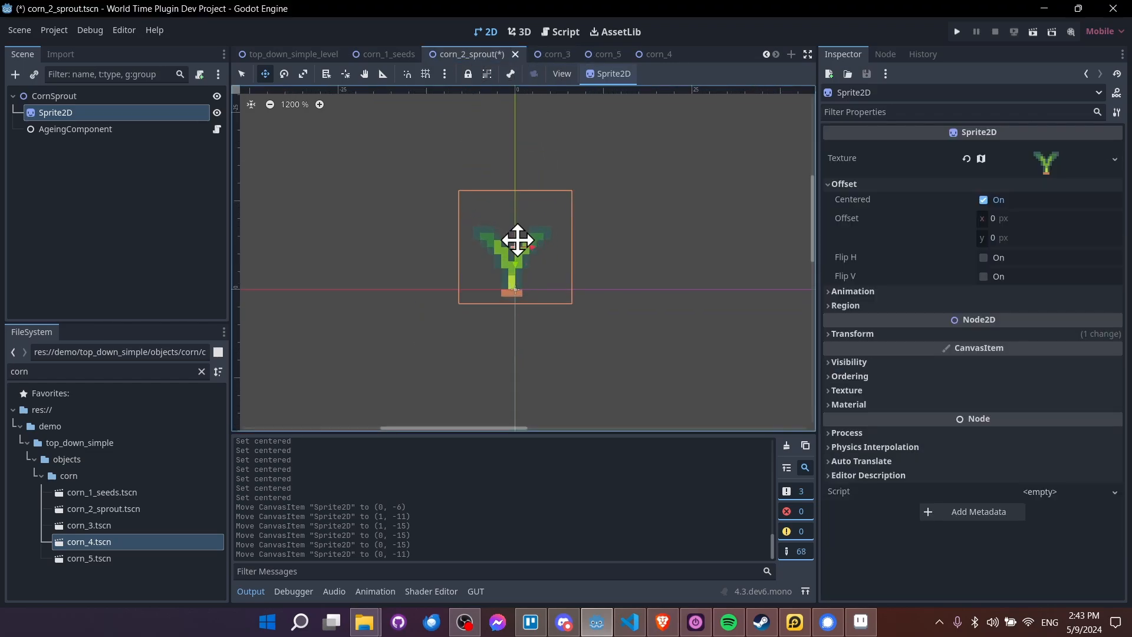
{"action": "key", "text": "ctrl+s"}
{"action": "left_click", "coordinate": [532, 54]}
{"action": "left_click", "coordinate": [589, 50]}
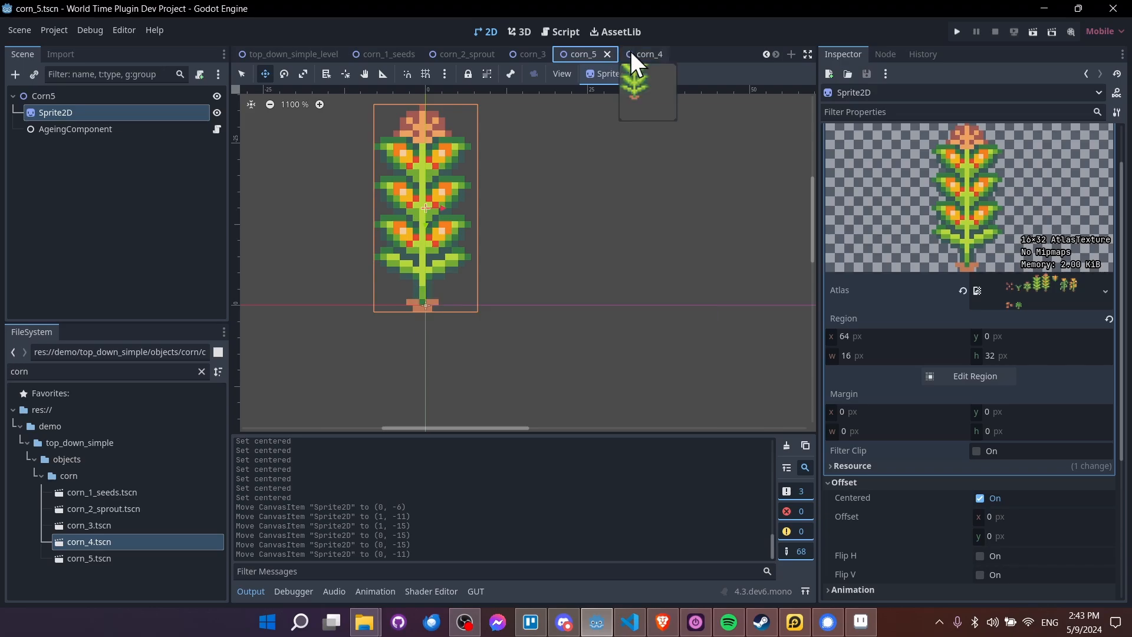
{"action": "left_click", "coordinate": [629, 54]}
{"action": "key", "text": "ctrl+s"}
{"action": "left_click", "coordinate": [383, 55]}
{"action": "key", "text": "ctrl+s"}
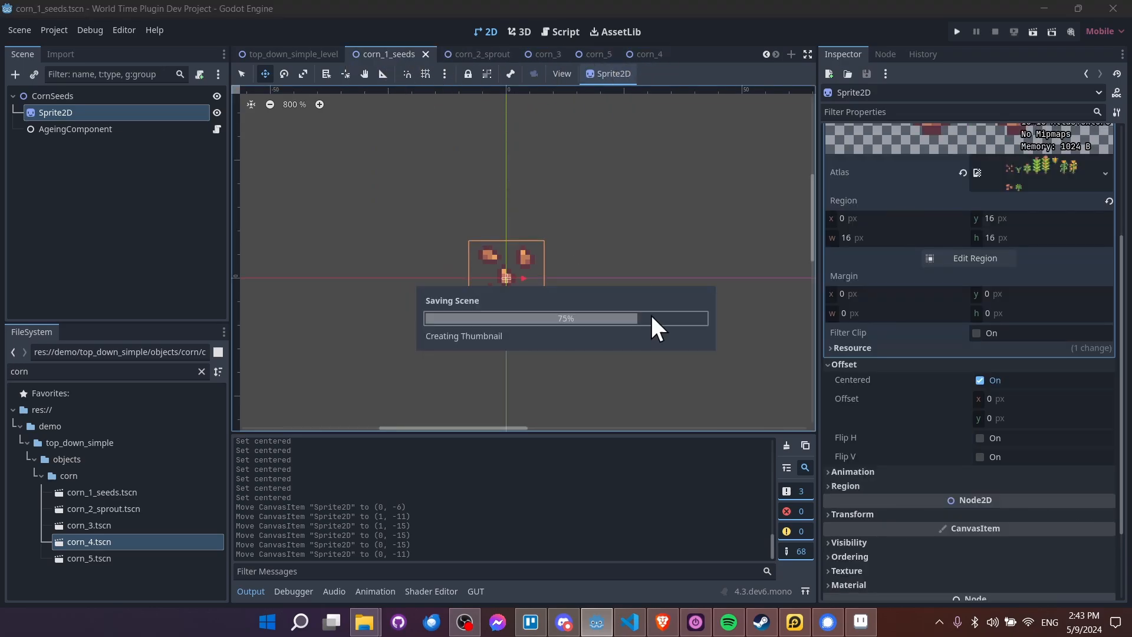
- In top_down_simple_level, instantiate corn_2_sprout.tscn under Objects and move it to (127, 119), beside the seeds on the pond's east bank
{"action": "left_click", "coordinate": [295, 53]}
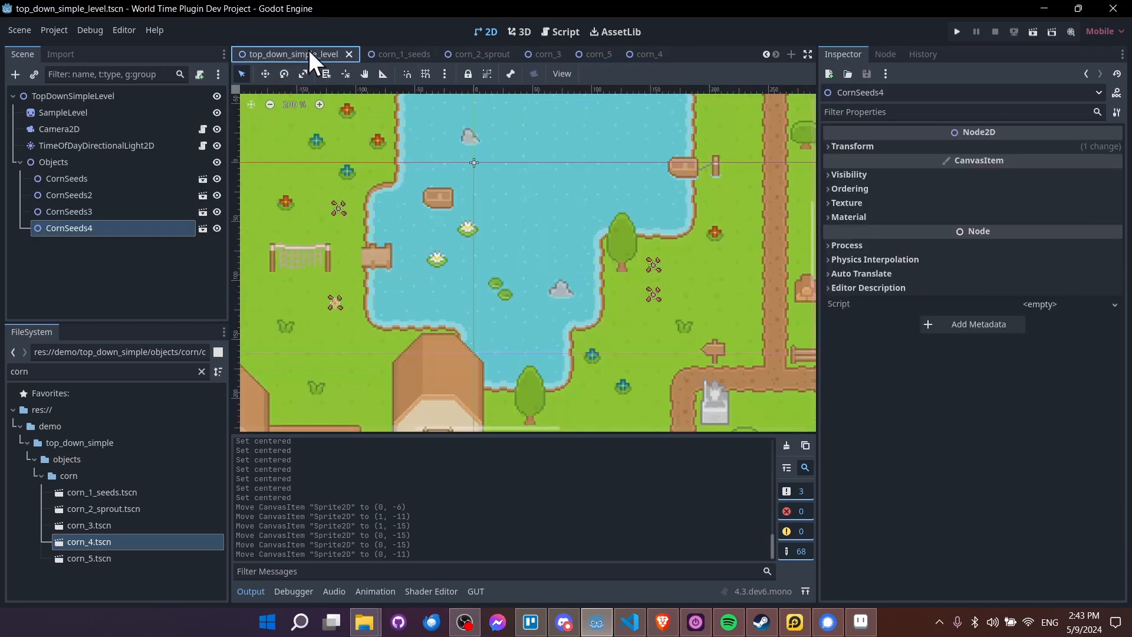
{"action": "middle_click_drag", "start_coordinate": [500, 257], "coordinate": [466, 287]}
{"action": "mouse_move", "coordinate": [410, 332]}
{"action": "middle_mouse_down"}
{"action": "mouse_move", "coordinate": [408, 306]}
{"action": "mouse_move", "coordinate": [418, 331]}
{"action": "middle_mouse_up"}
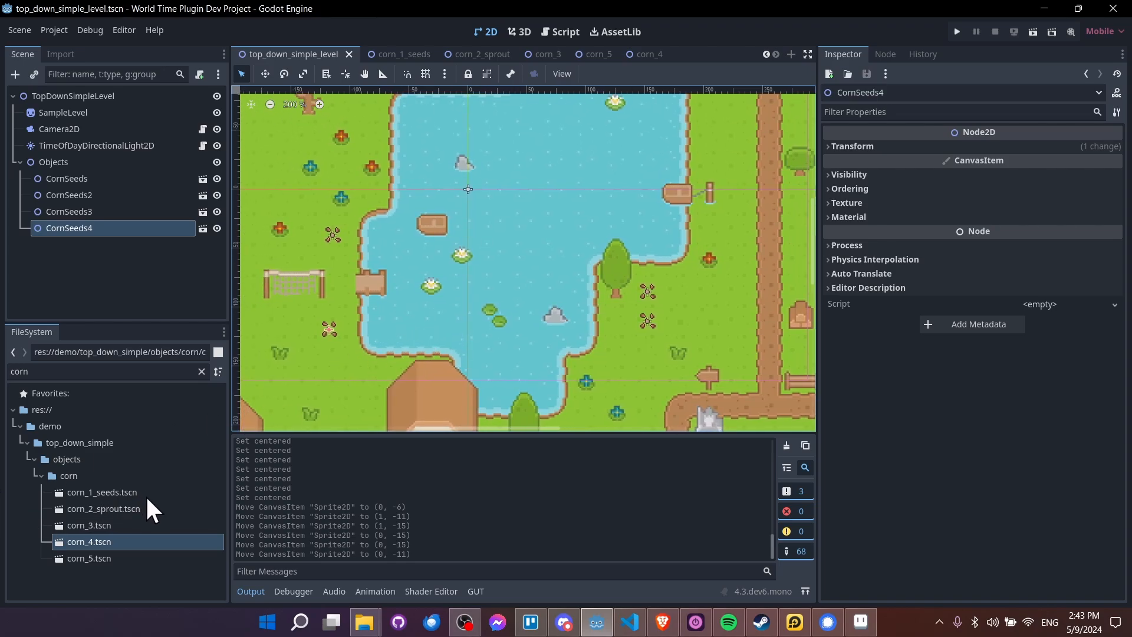
{"action": "left_click_drag", "start_coordinate": [119, 508], "coordinate": [55, 162]}
{"action": "key", "text": "w"}
{"action": "left_click_drag", "start_coordinate": [460, 179], "coordinate": [610, 316]}
- Instantiate corn_3.tscn under Objects and place it on the grass between the pond and the brown-roofed house, near (-85, 154)
{"action": "left_click_drag", "start_coordinate": [94, 524], "coordinate": [54, 163]}
{"action": "left_click_drag", "start_coordinate": [468, 178], "coordinate": [368, 362]}
{"action": "middle_click_drag", "start_coordinate": [466, 365], "coordinate": [491, 349]}
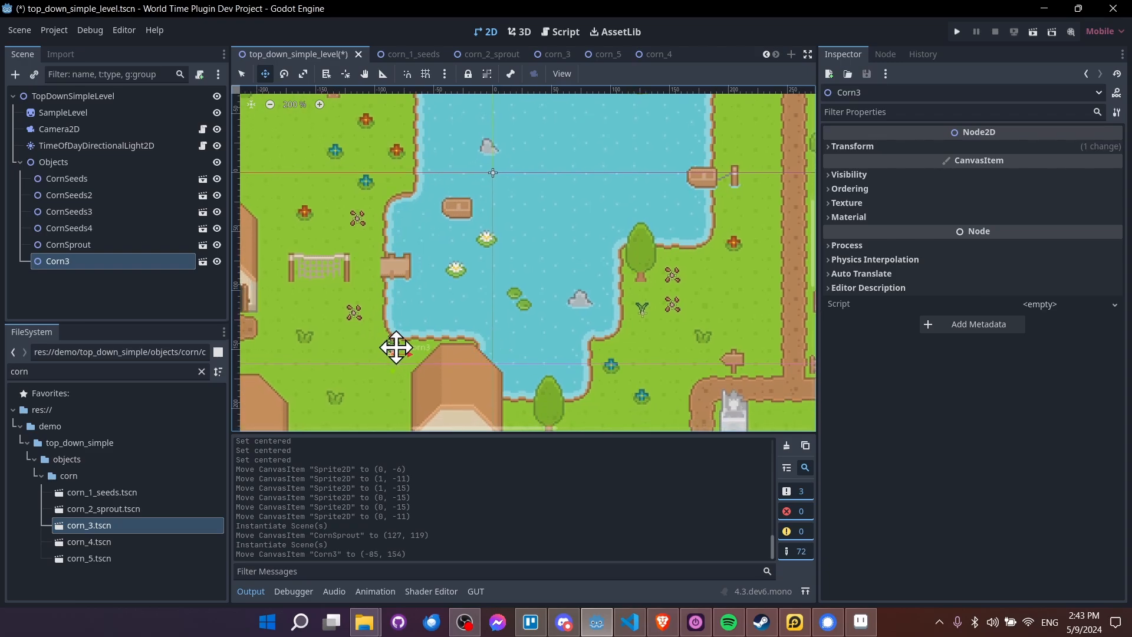
{"action": "left_click_drag", "start_coordinate": [394, 346], "coordinate": [400, 354]}
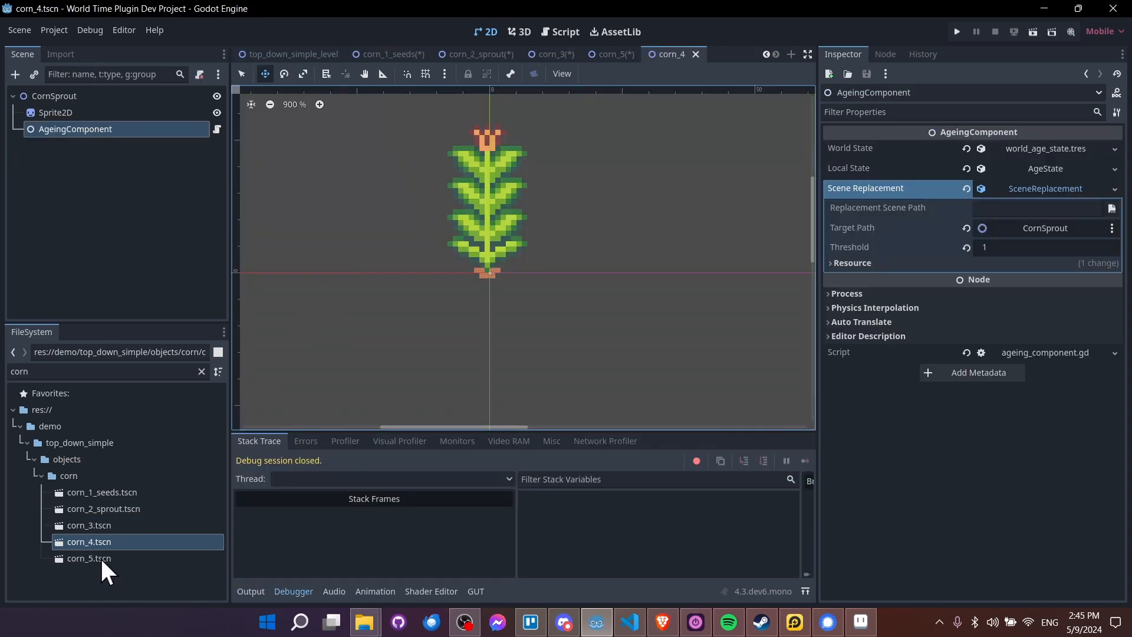
- Rename the root node of corn_4.tscn to Corn4
{"action": "double_click", "coordinate": [87, 96]}
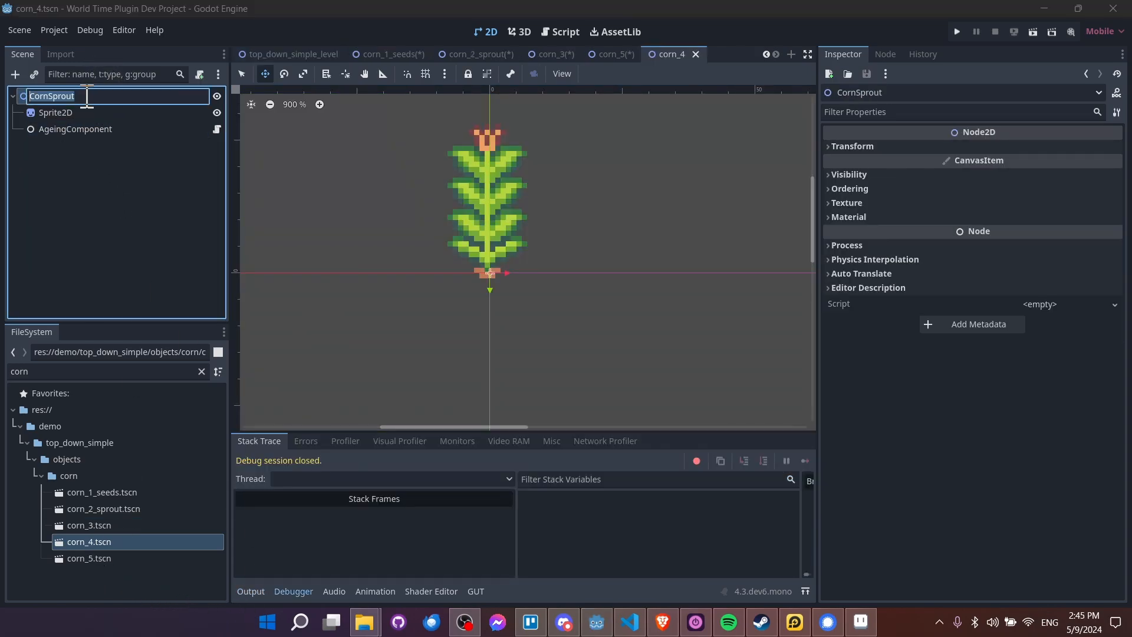
{"action": "left_click", "coordinate": [127, 96]}
{"action": "key", "text": "BackSpace"}
{"action": "key", "text": "BackSpace"}
{"action": "type", "text": "4"}
{"action": "key", "text": "Return"}
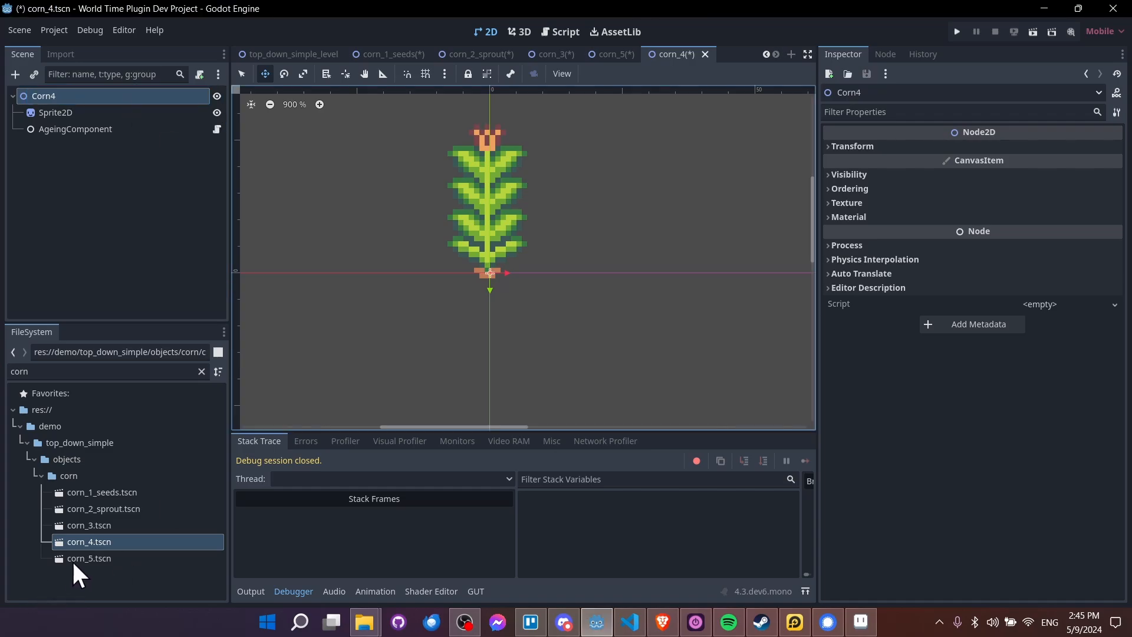
- Set the Replacement Scene Path of Corn4's AgeingComponent to corn_5.tscn and save the scene
{"action": "left_click_drag", "start_coordinate": [71, 558], "coordinate": [153, 179]}
{"action": "left_click", "coordinate": [104, 131]}
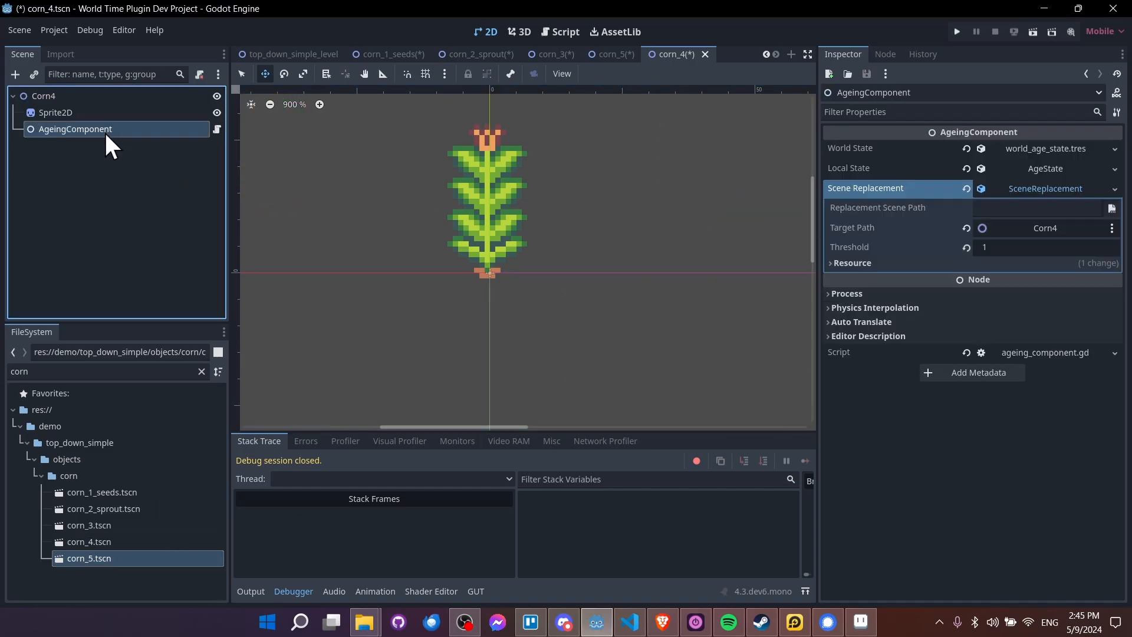
{"action": "left_click_drag", "start_coordinate": [119, 564], "coordinate": [1016, 205]}
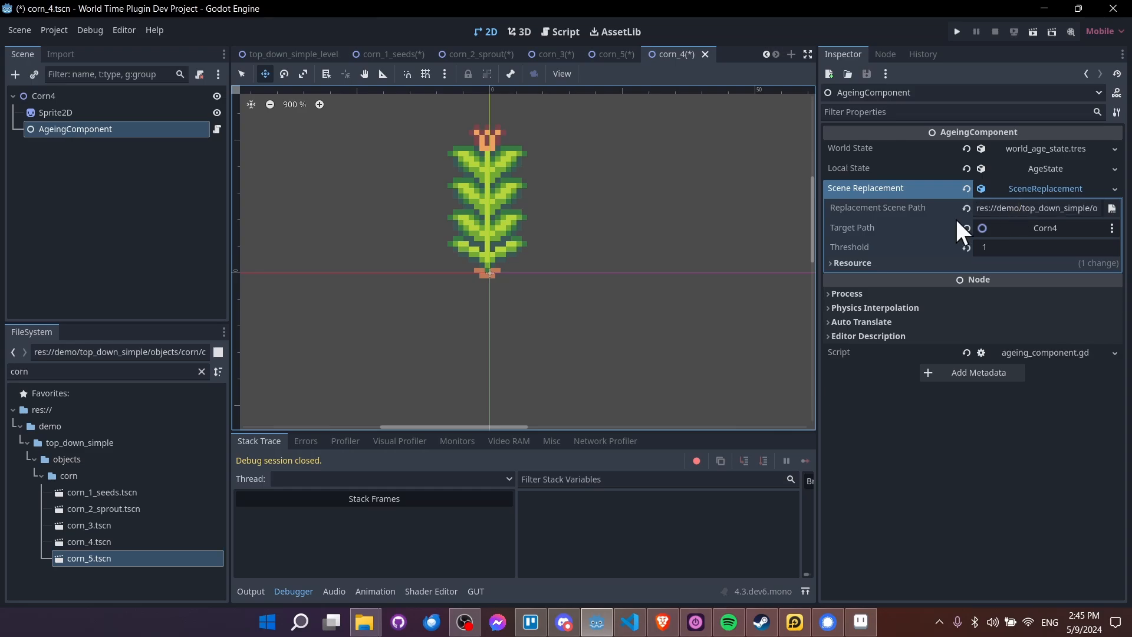
{"action": "key", "text": "ctrl+s"}
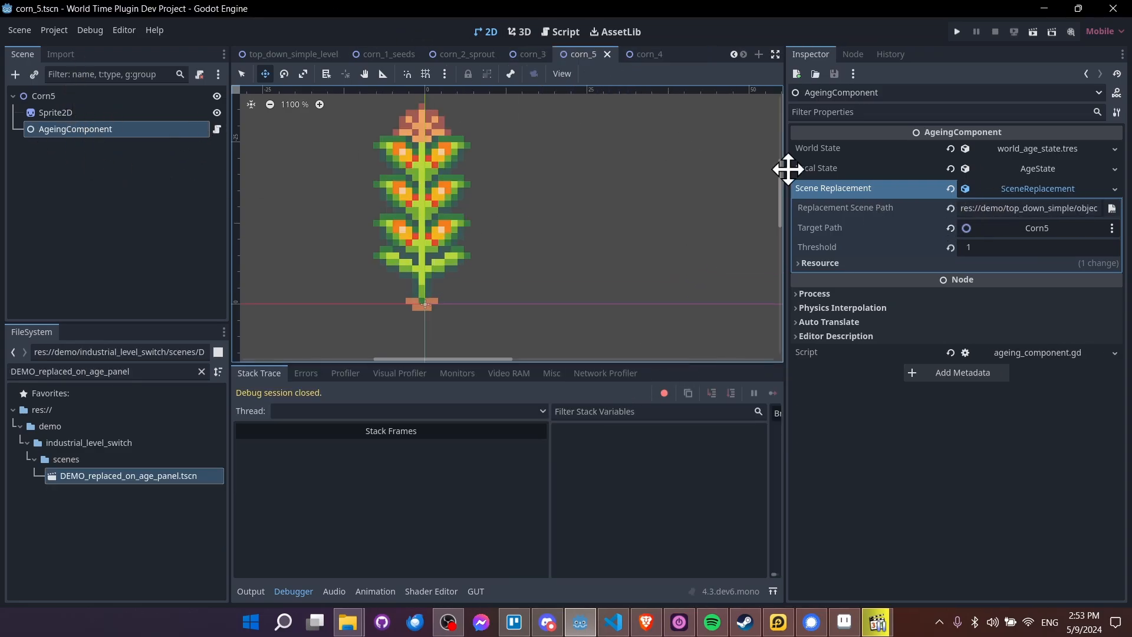
- Clear the Scene Replacement of Corn5's AgeingComponent and save the scene
{"action": "left_click", "coordinate": [951, 188]}
{"action": "key", "text": "ctrl+s"}
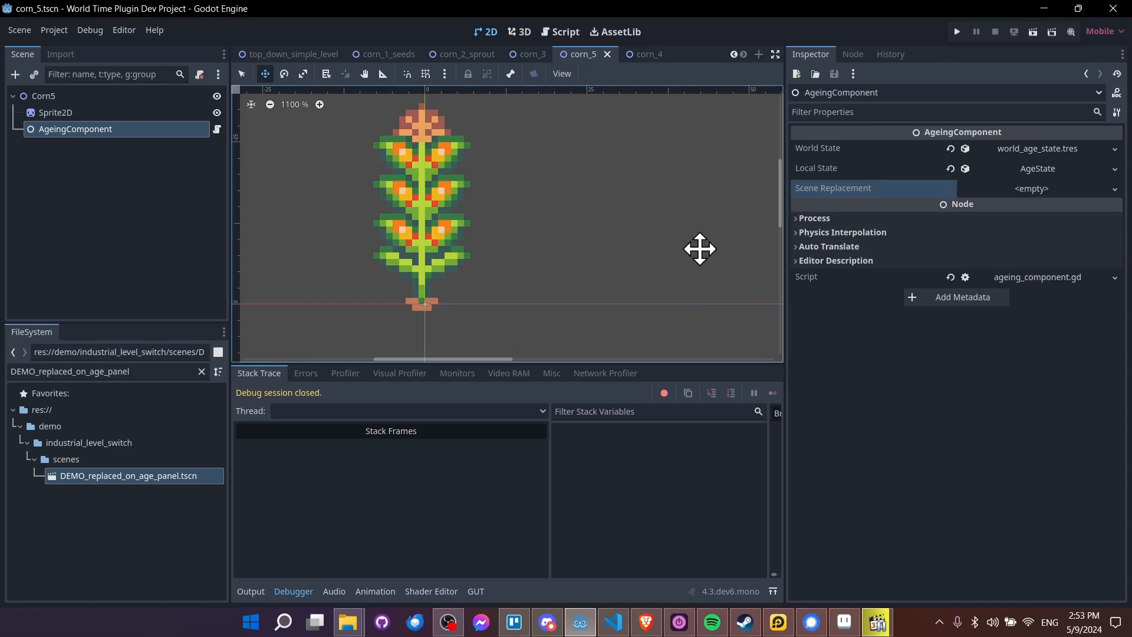
{"action": "left_click_drag", "start_coordinate": [782, 222], "coordinate": [758, 228]}
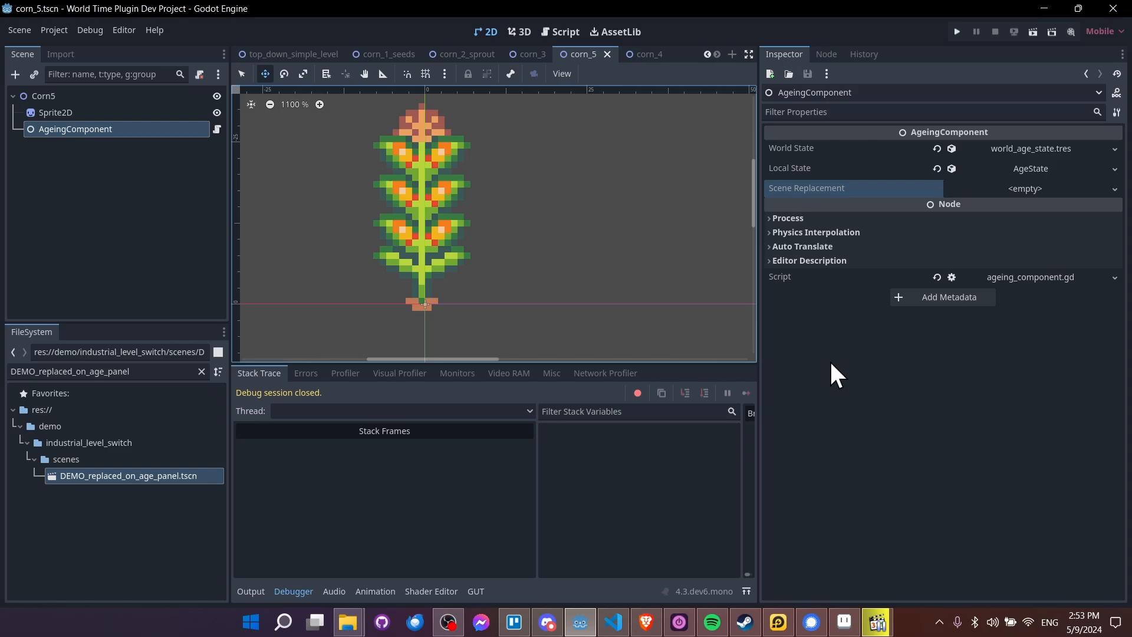
{"action": "key", "text": "ctrl+s"}
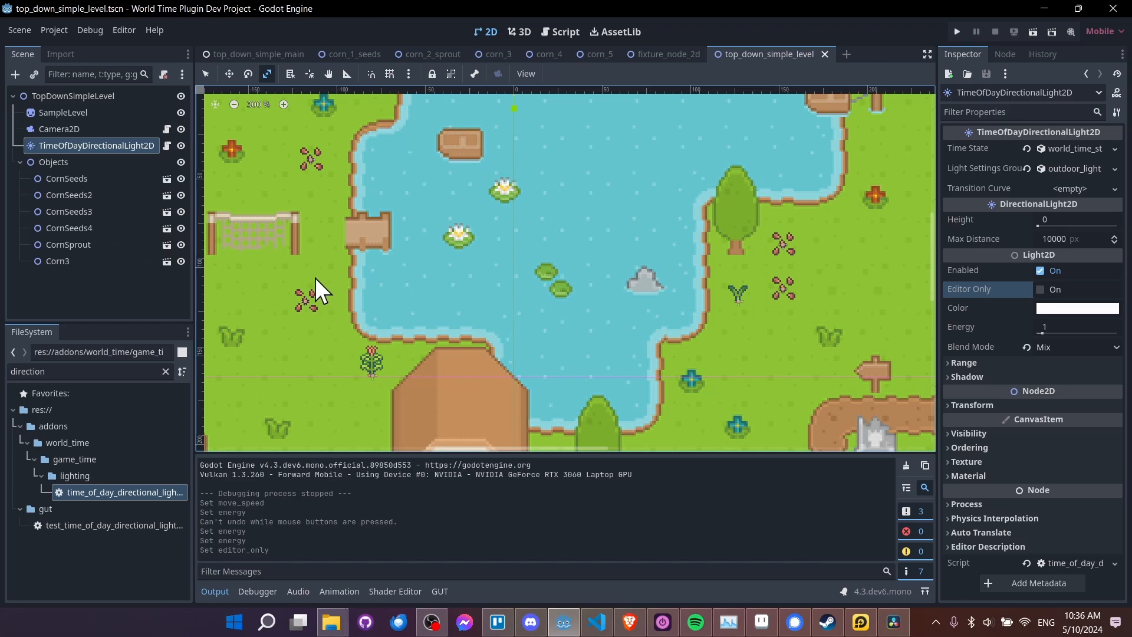
- Run the top_down_simple_main scene and move the camera around the pond to watch the corn age over time
{"action": "middle_click_drag", "start_coordinate": [758, 324], "coordinate": [748, 329]}
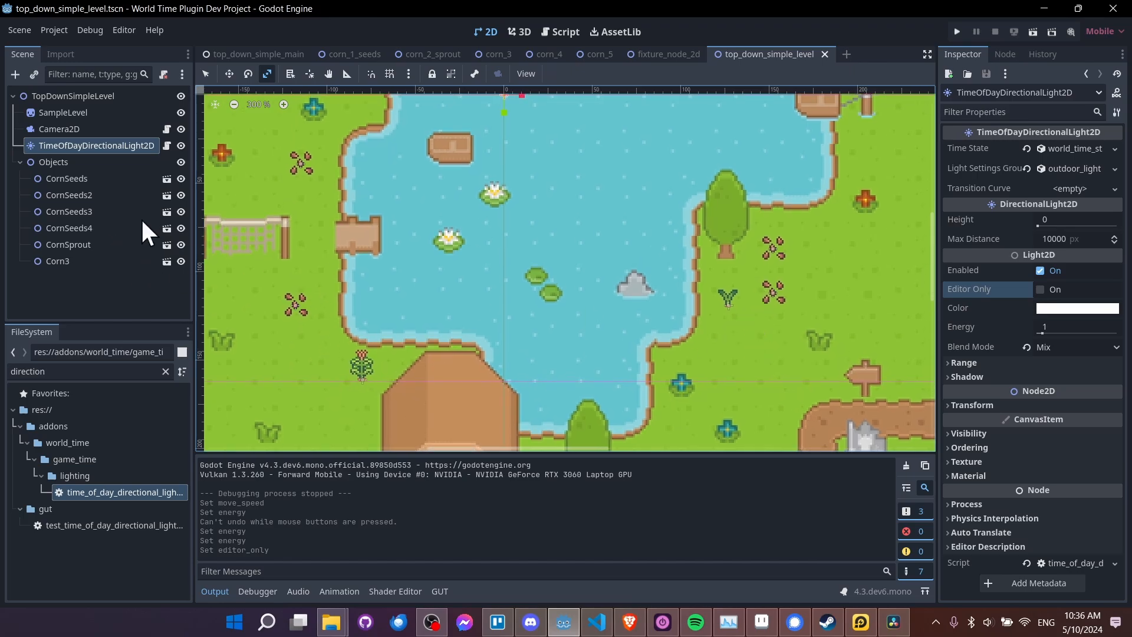
{"action": "left_click", "coordinate": [258, 59]}
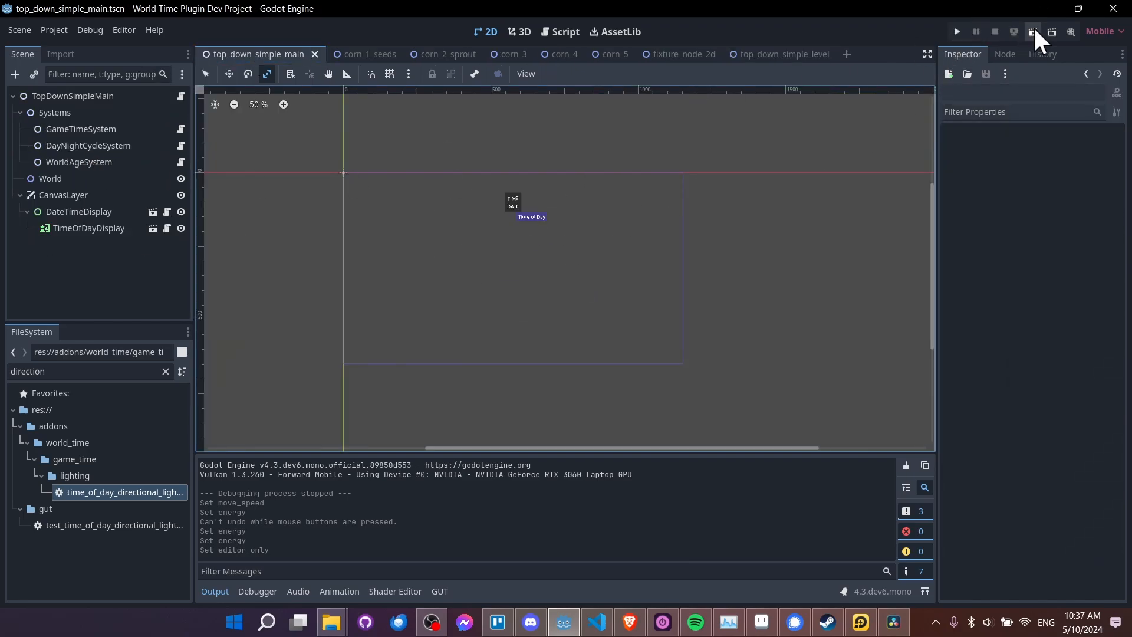
{"action": "middle_click_drag", "start_coordinate": [803, 175], "coordinate": [814, 175]}
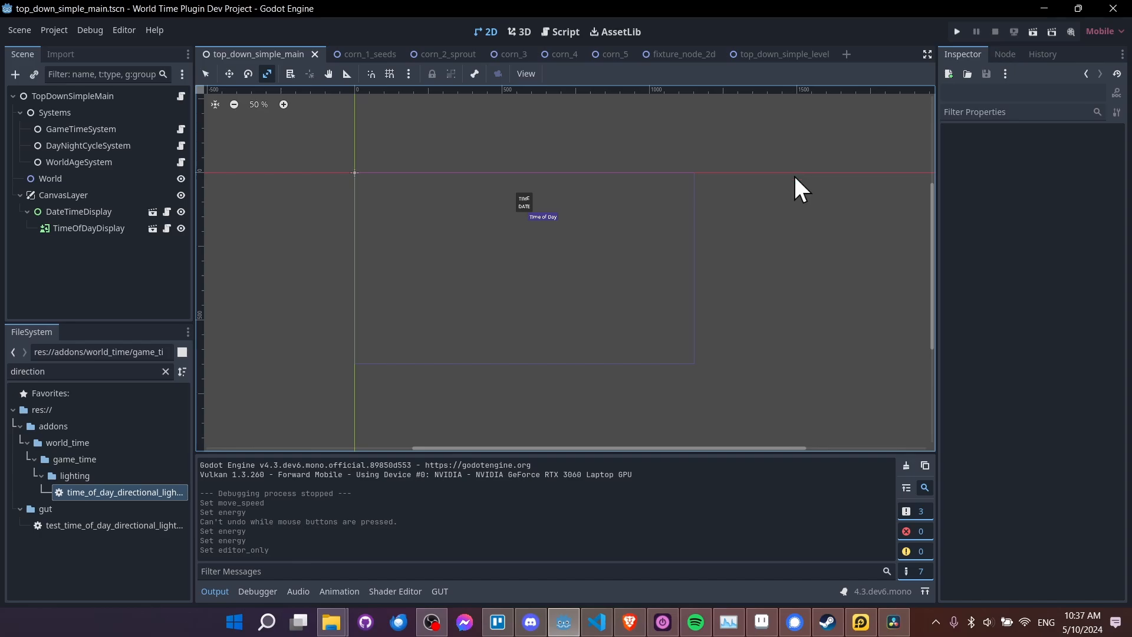
{"action": "left_click", "coordinate": [1033, 33]}
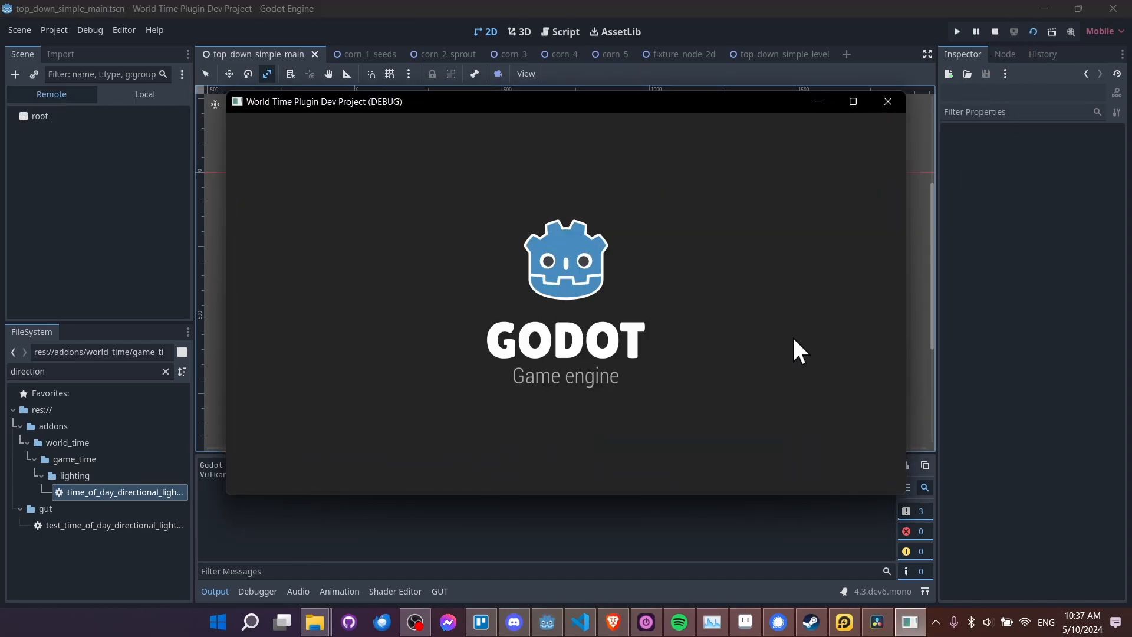
{"action": "key", "text": "s"}
{"action": "key", "text": "d"}
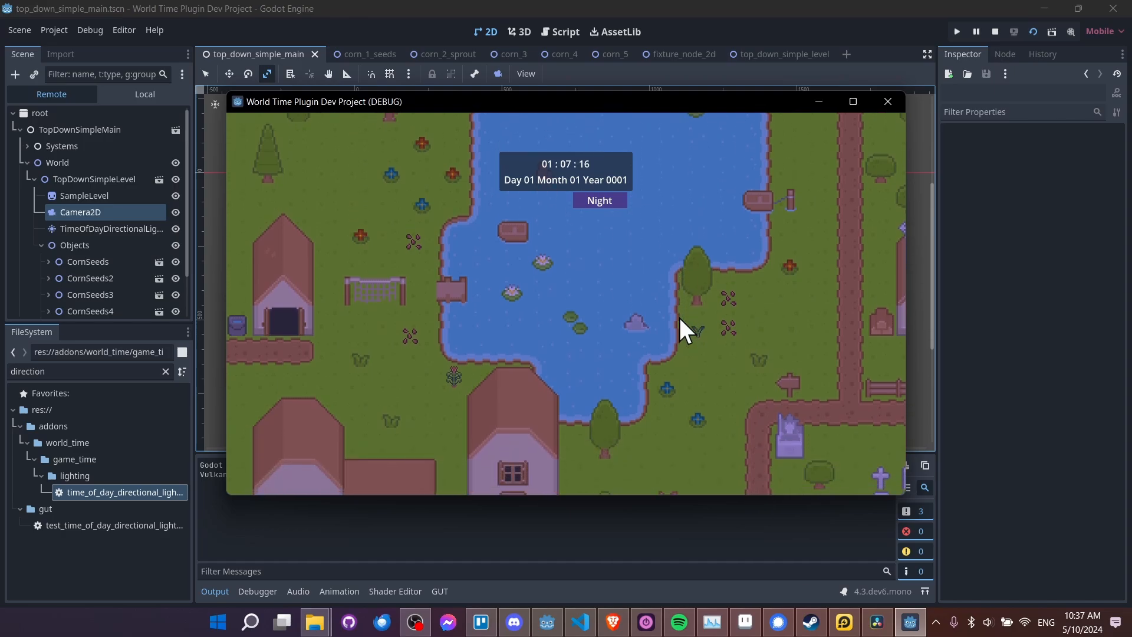
{"action": "key", "text": "d"}
{"action": "key", "text": "s"}
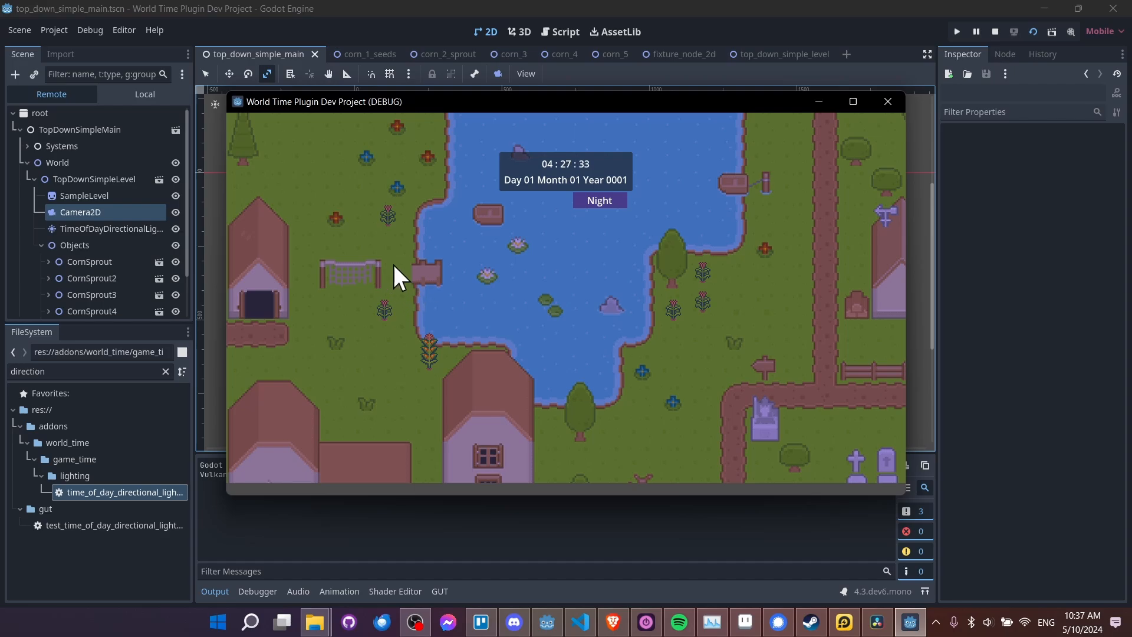
{"action": "key", "text": "w"}
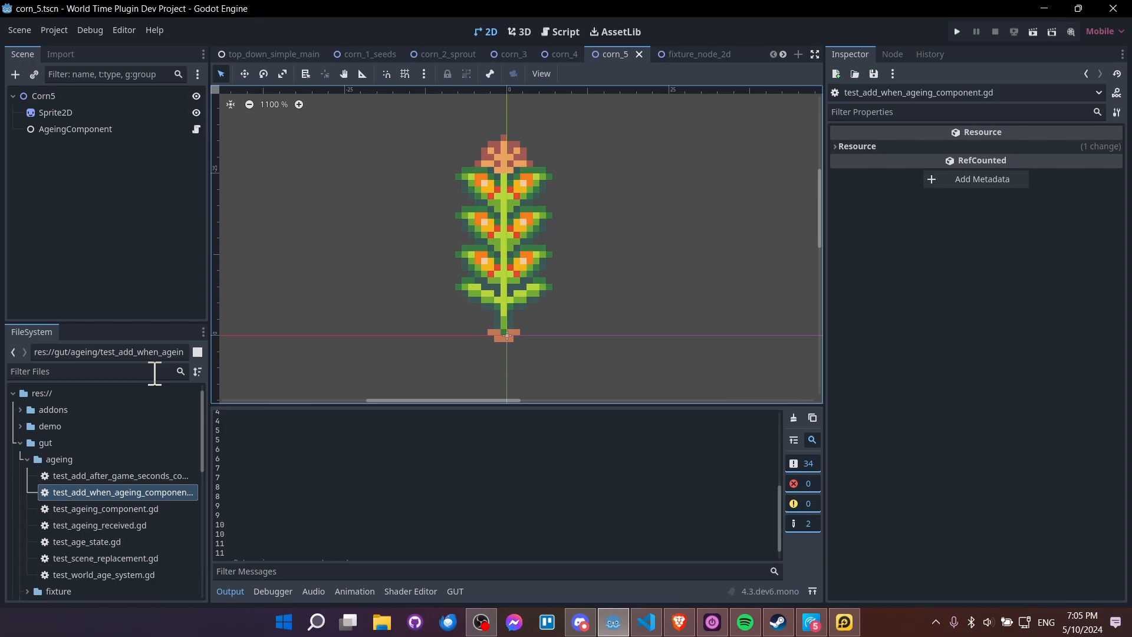
- Filter the project files by "add" and add an AddWhenAgeingComponent child node to Corn5
{"action": "left_click", "coordinate": [154, 372]}
{"action": "type", "text": "add"}
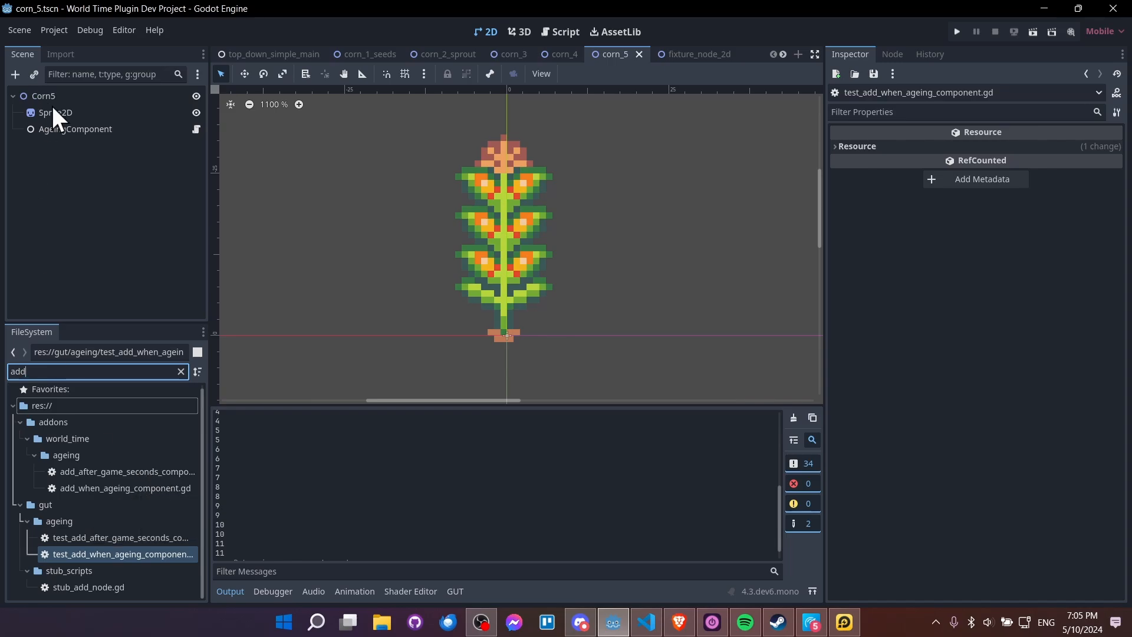
{"action": "right_click", "coordinate": [61, 92]}
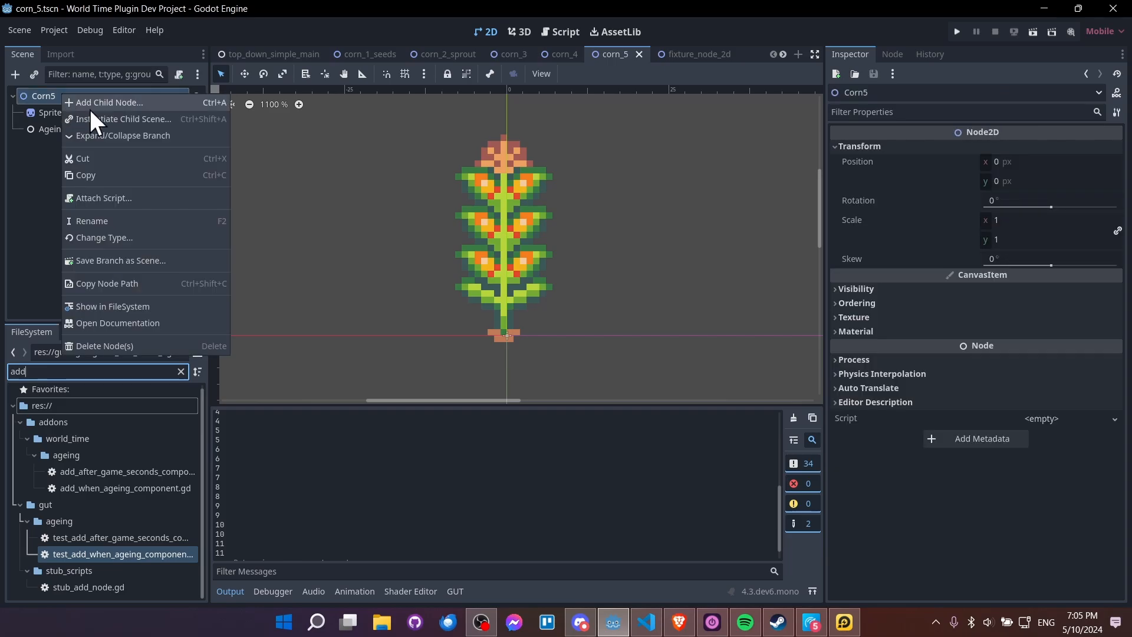
{"action": "left_click", "coordinate": [93, 102]}
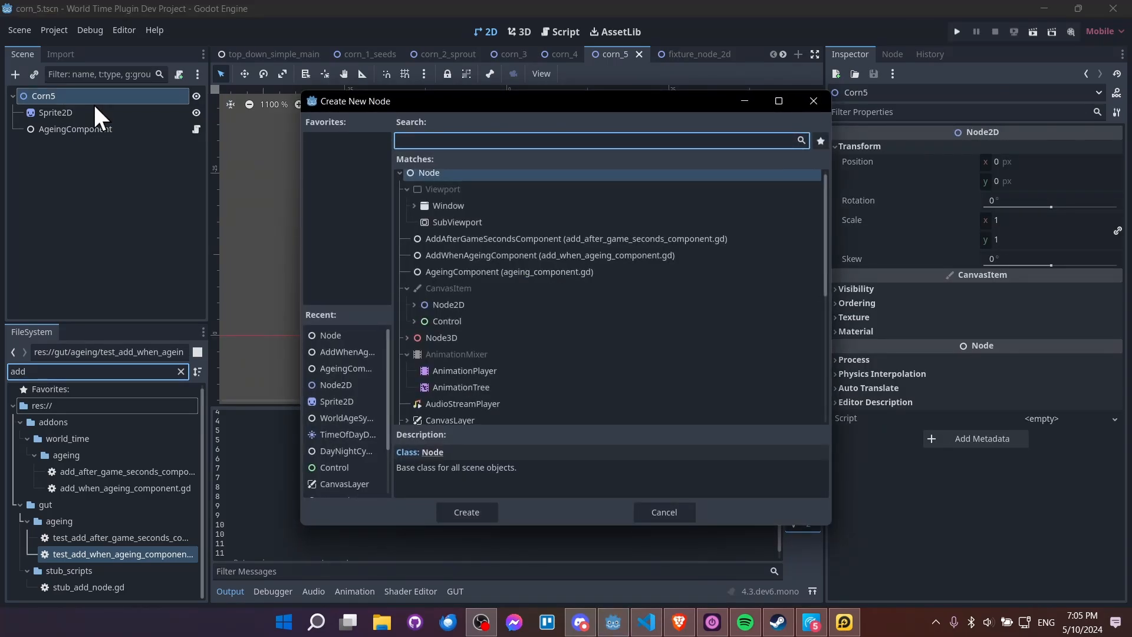
{"action": "double_click", "coordinate": [505, 256]}
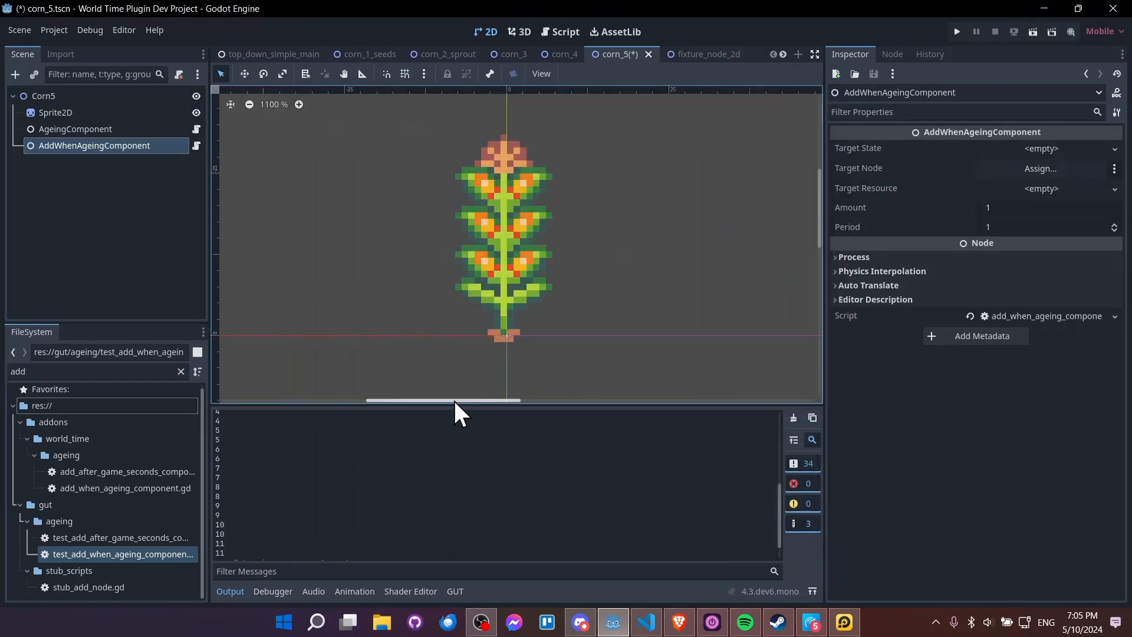
- Inspect the CornAge resource used as Local State in Corn5's AgeingComponent
{"action": "left_click", "coordinate": [136, 128]}
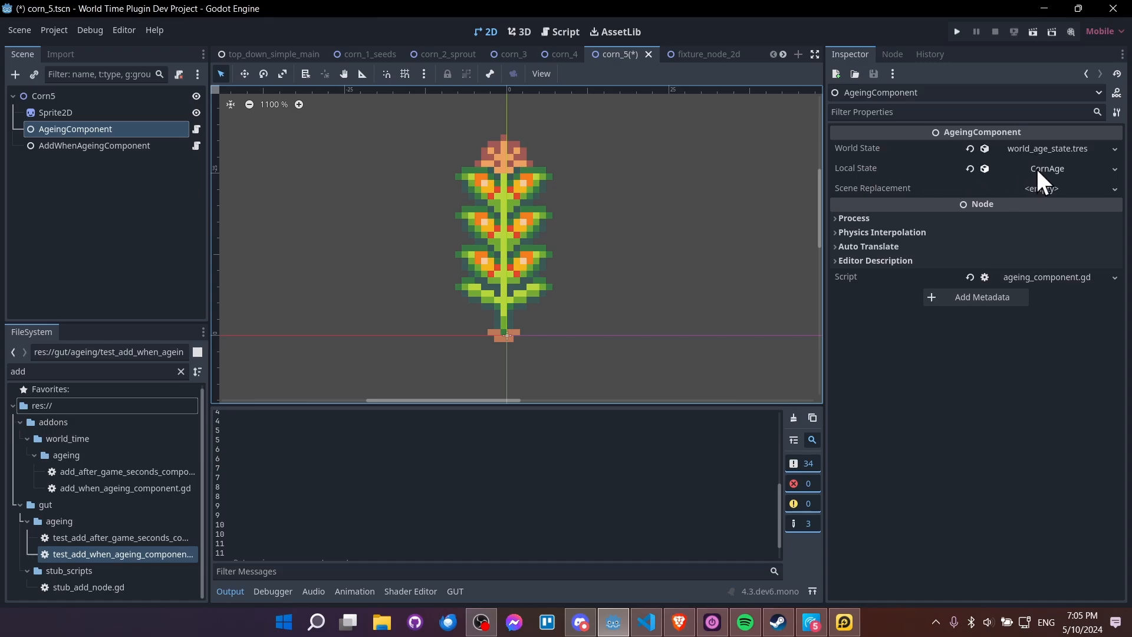
{"action": "left_click", "coordinate": [1022, 168]}
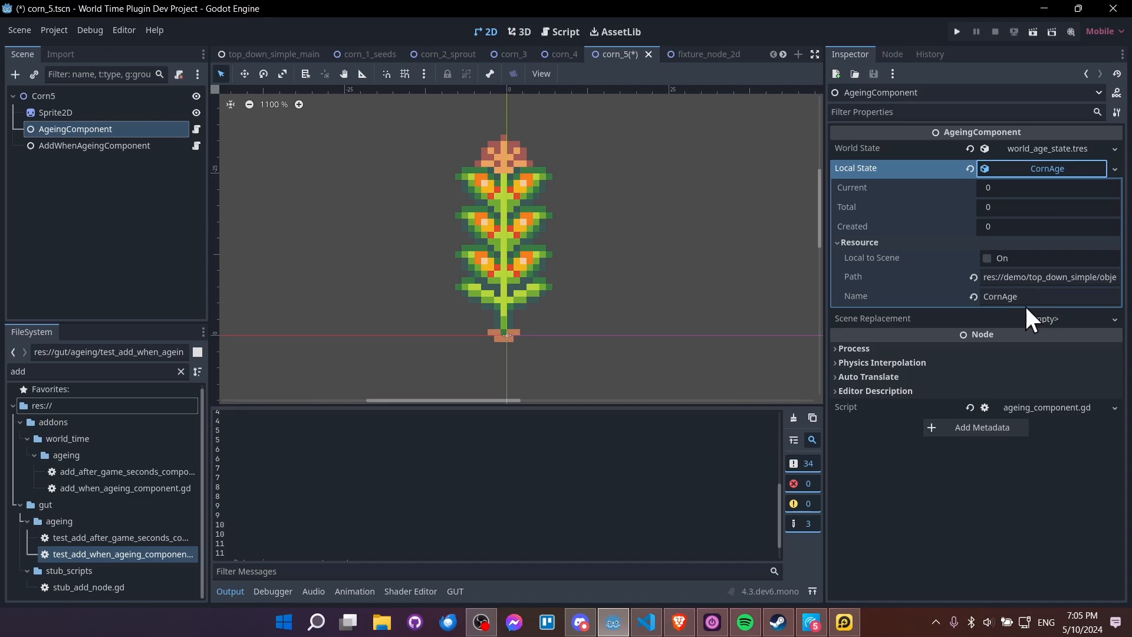
{"action": "left_click", "coordinate": [1013, 170]}
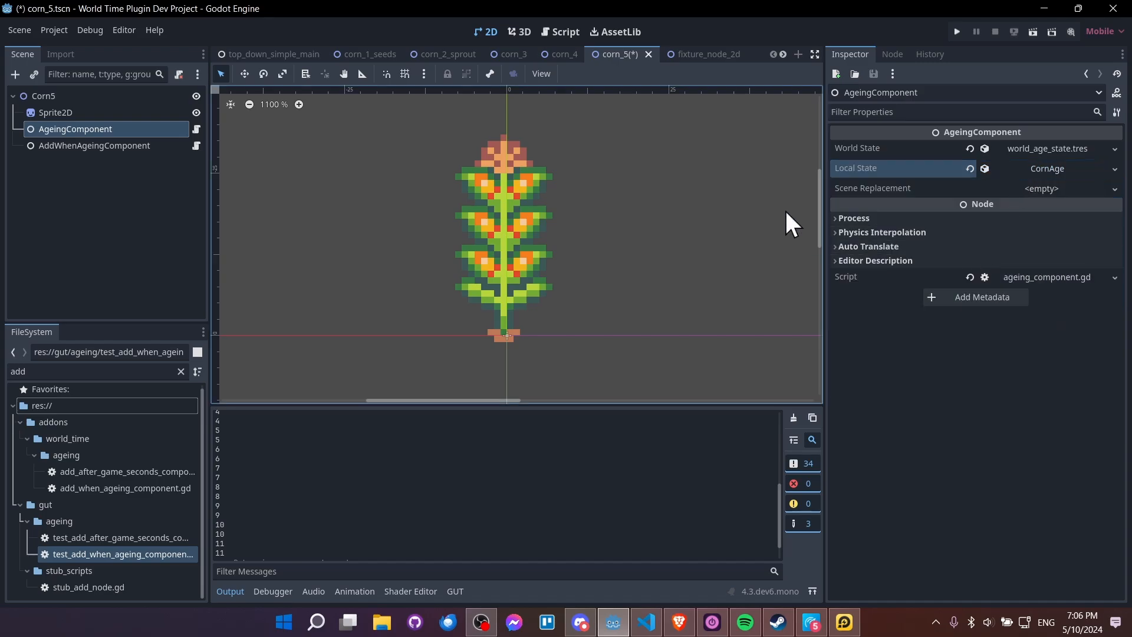
- Copy the CornAge resource from AgeingComponent's Local State and paste it as the Target State of AddWhenAgeingComponent
{"action": "left_click", "coordinate": [1055, 323]}
{"action": "left_click", "coordinate": [115, 146]}
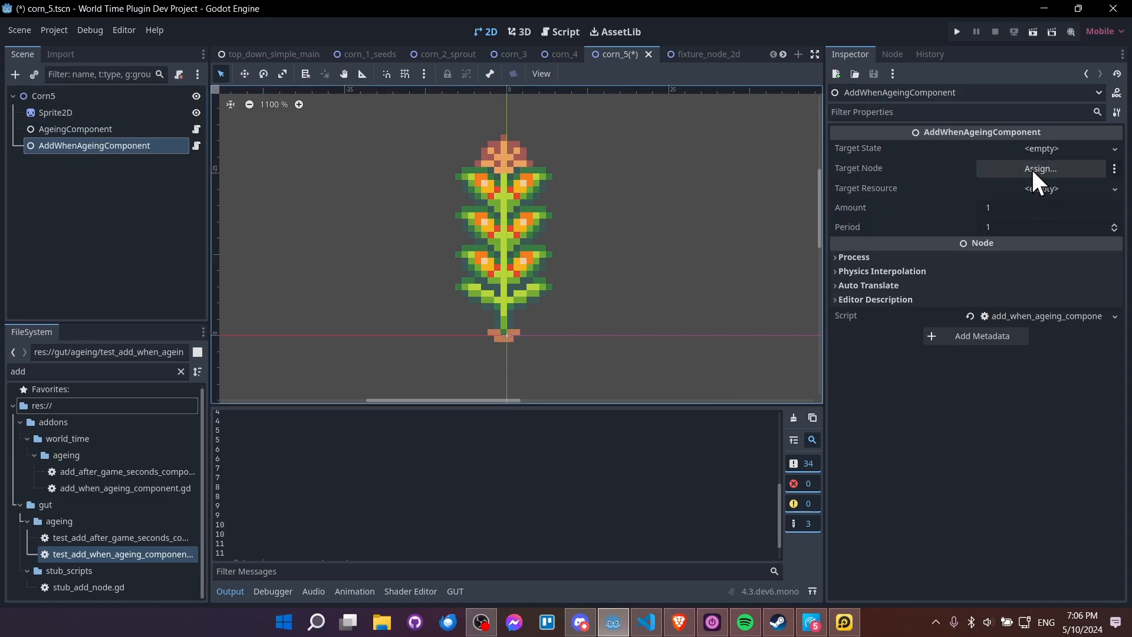
{"action": "left_click", "coordinate": [1025, 149]}
{"action": "left_click", "coordinate": [1034, 221]}
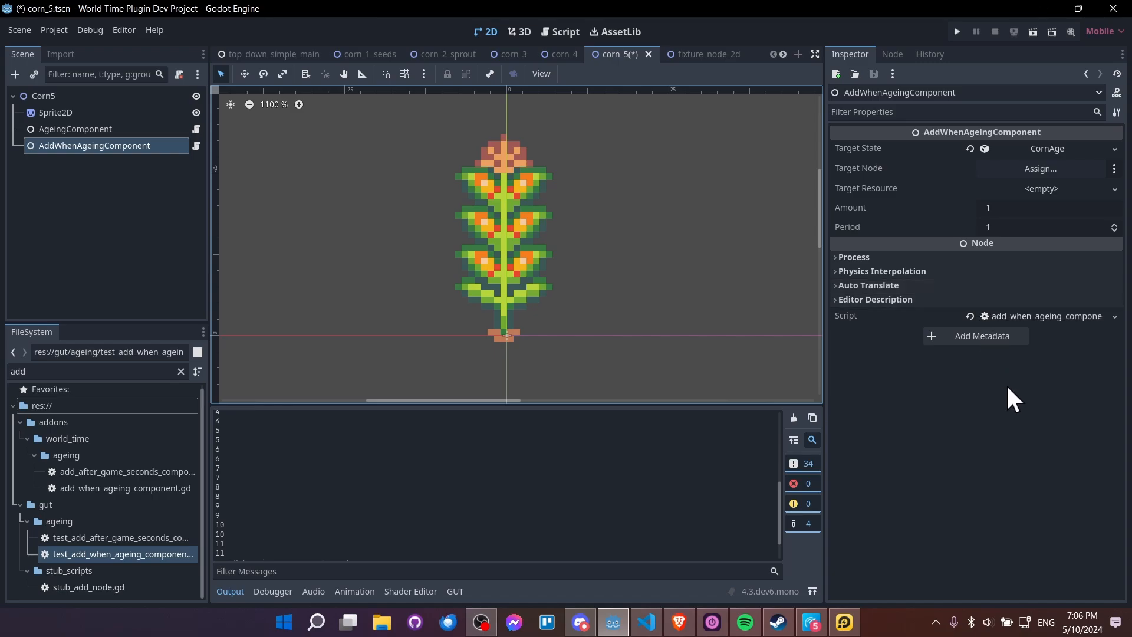
- Add a plain Node as a child of Corn5 and rename it CornCounter
{"action": "left_click", "coordinate": [59, 95]}
{"action": "right_click", "coordinate": [64, 89]}
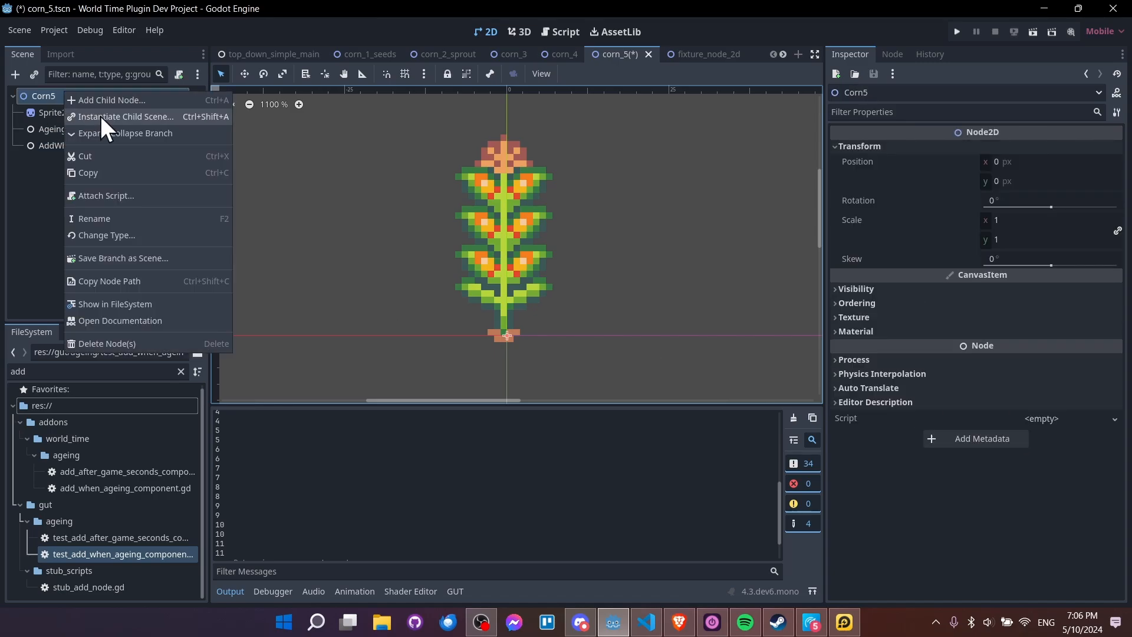
{"action": "left_click", "coordinate": [107, 102]}
{"action": "key", "text": "Return"}
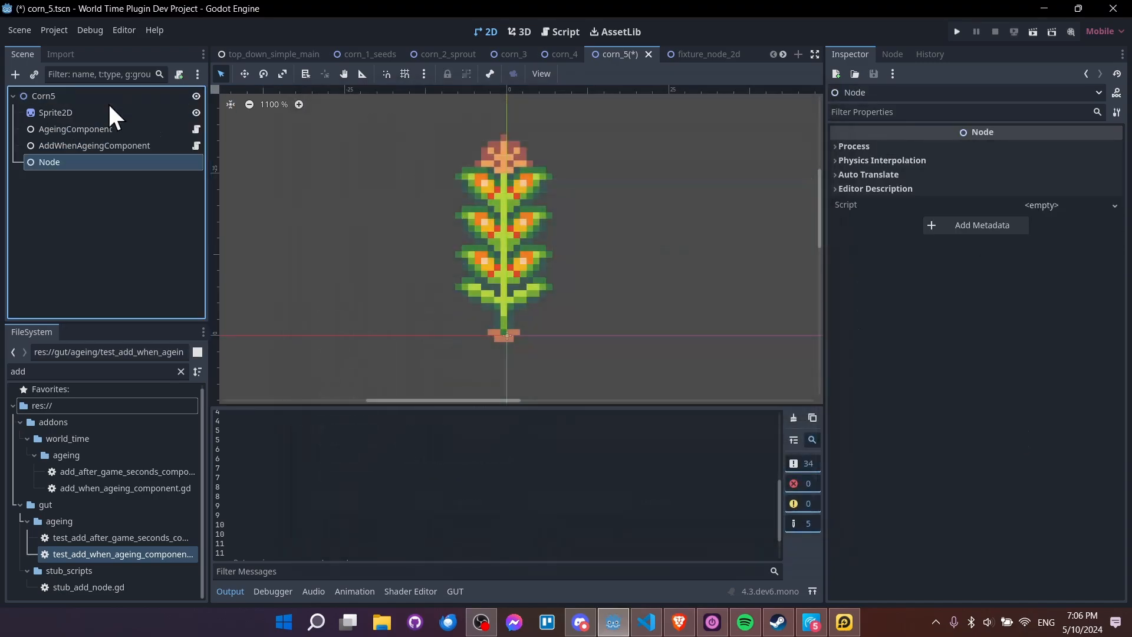
{"action": "key", "text": "F2"}
{"action": "type", "text": "C"}
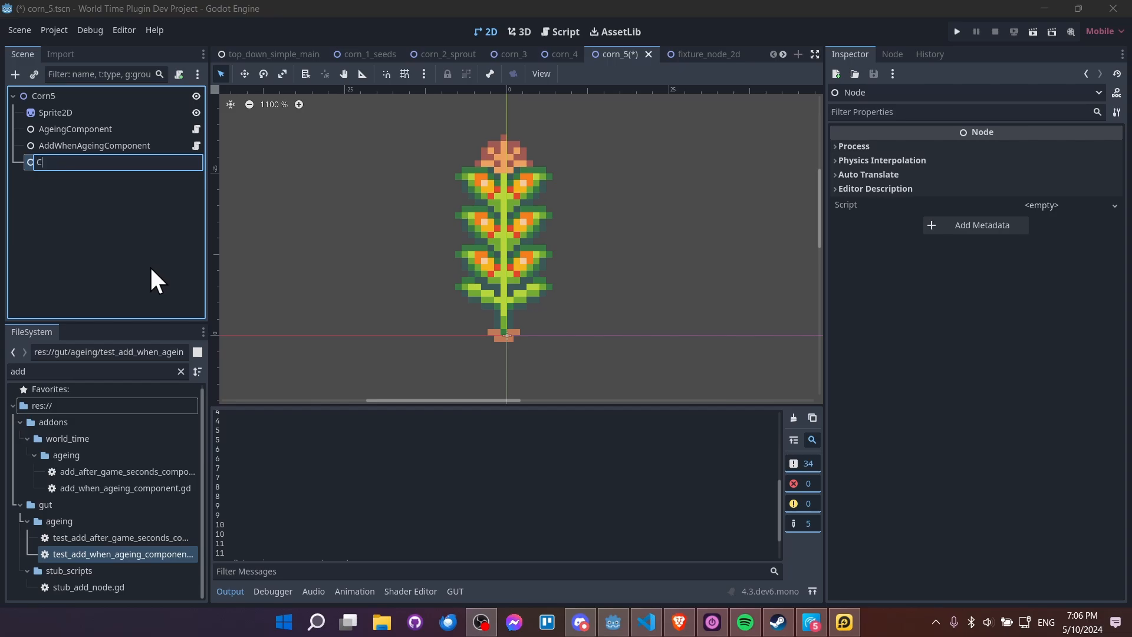
{"action": "type", "text": "ornCounter"}
{"action": "key", "text": "Return"}
- Filter the project files by "corn" and attach the corn_counter.gd script to the CornCounter node
{"action": "double_click", "coordinate": [129, 372]}
{"action": "type", "text": "corn"}
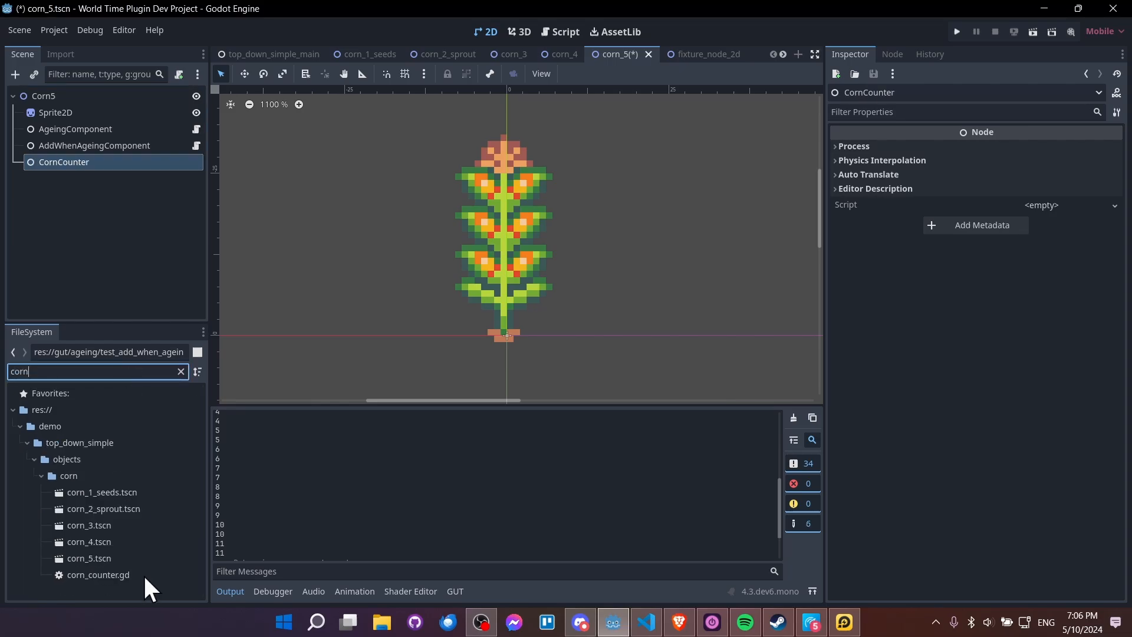
{"action": "left_click_drag", "start_coordinate": [143, 577], "coordinate": [192, 167]}
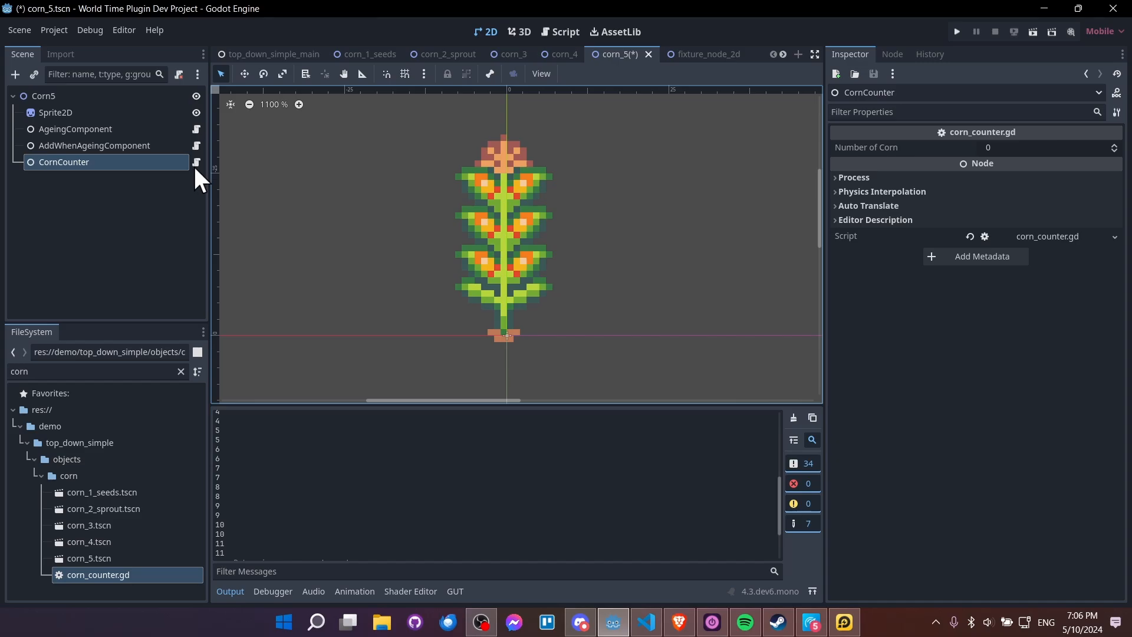
- Open corn_counter.gd and examine its exported number_of_corn variable and the add function with its float parameter
{"action": "left_click", "coordinate": [196, 162]}
{"action": "mouse_move", "coordinate": [591, 127]}
{"action": "left_mouse_down"}
{"action": "mouse_move", "coordinate": [394, 120]}
{"action": "mouse_move", "coordinate": [581, 119]}
{"action": "left_mouse_up"}
{"action": "left_click", "coordinate": [459, 120]}
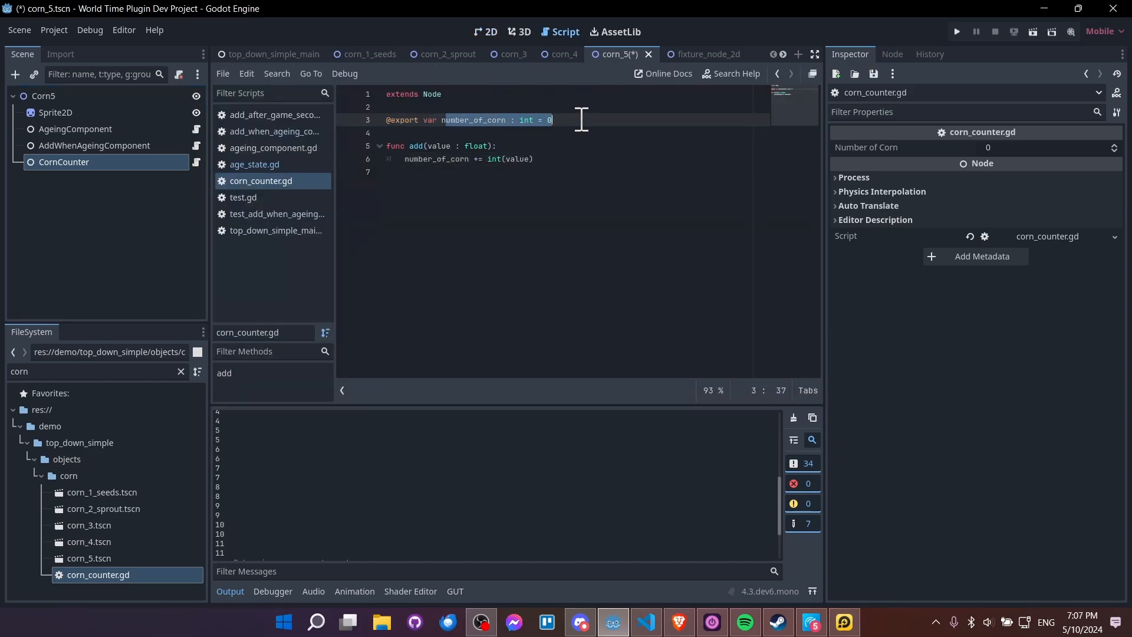
{"action": "left_click", "coordinate": [582, 119]}
{"action": "left_click_drag", "start_coordinate": [389, 146], "coordinate": [518, 145]}
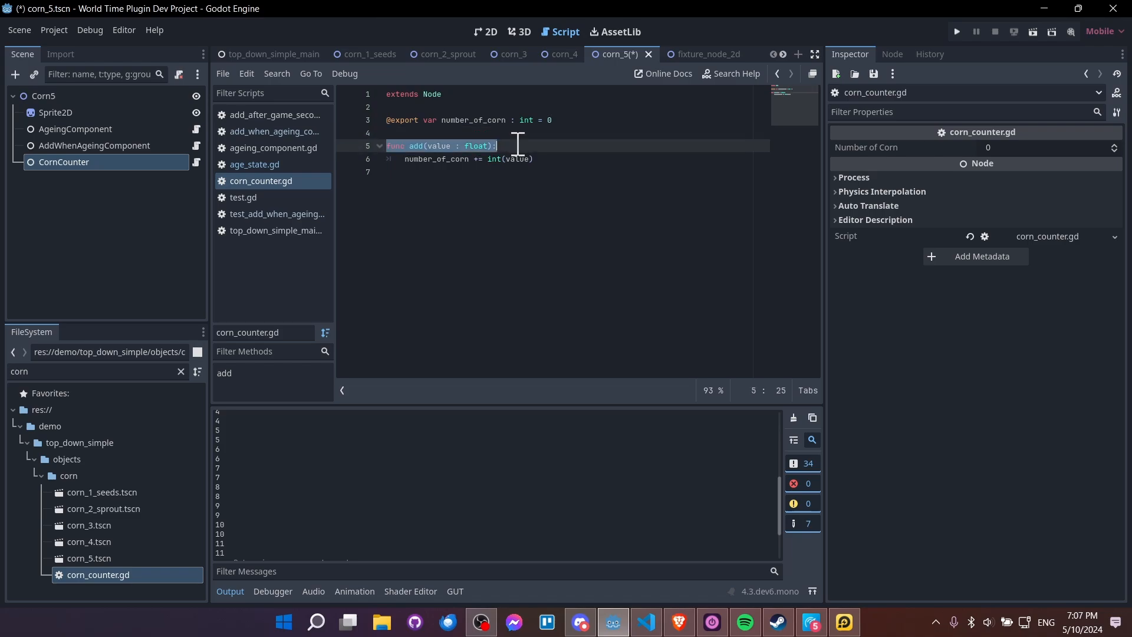
{"action": "left_click", "coordinate": [518, 145]}
{"action": "left_click_drag", "start_coordinate": [424, 147], "coordinate": [535, 147]}
{"action": "left_click", "coordinate": [533, 146]}
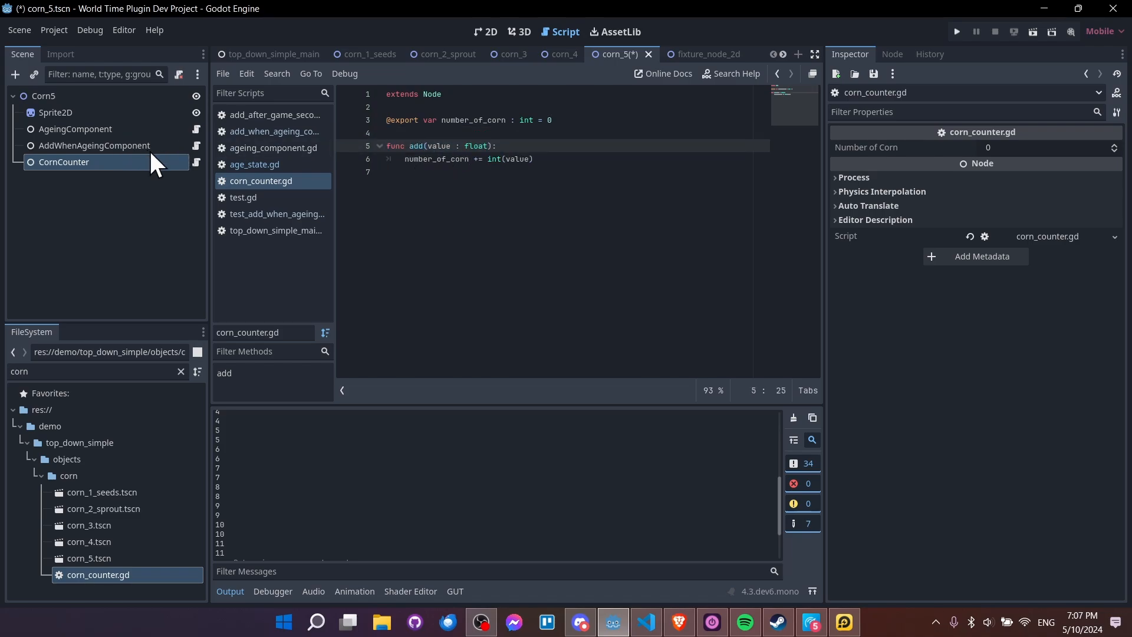
{"action": "left_click_drag", "start_coordinate": [505, 146], "coordinate": [336, 155]}
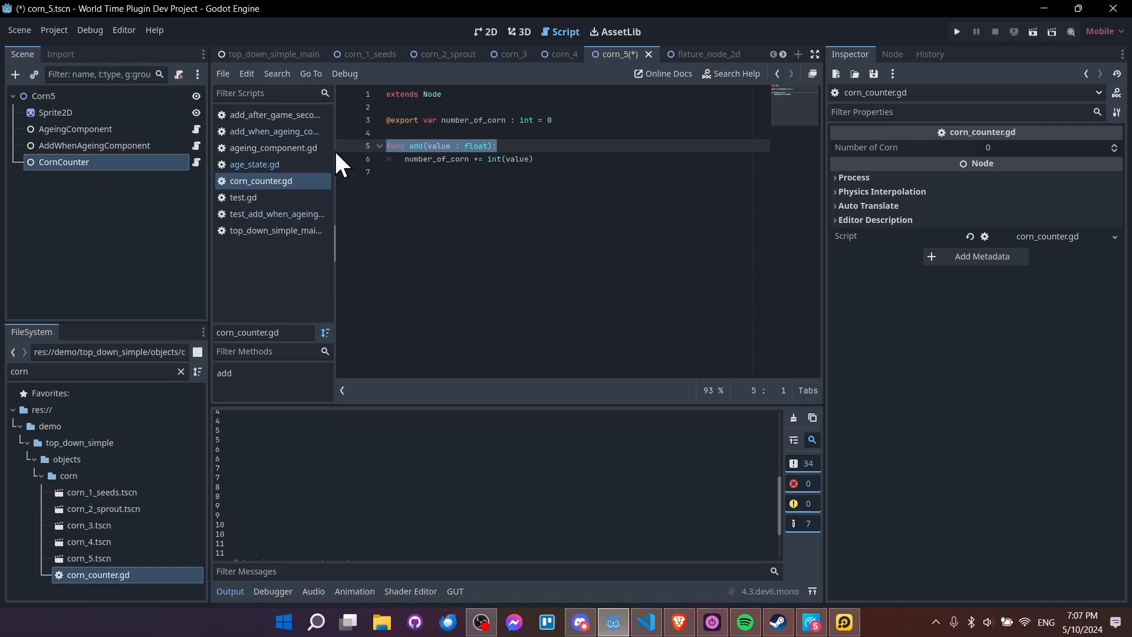
{"action": "left_click", "coordinate": [493, 145]}
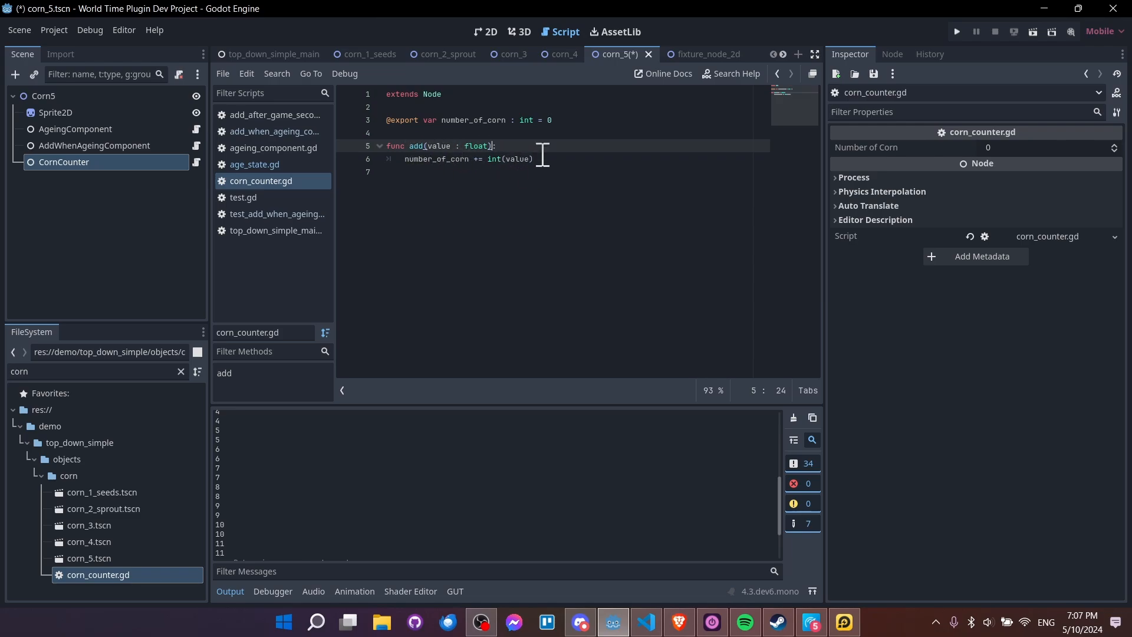
{"action": "left_click", "coordinate": [551, 159]}
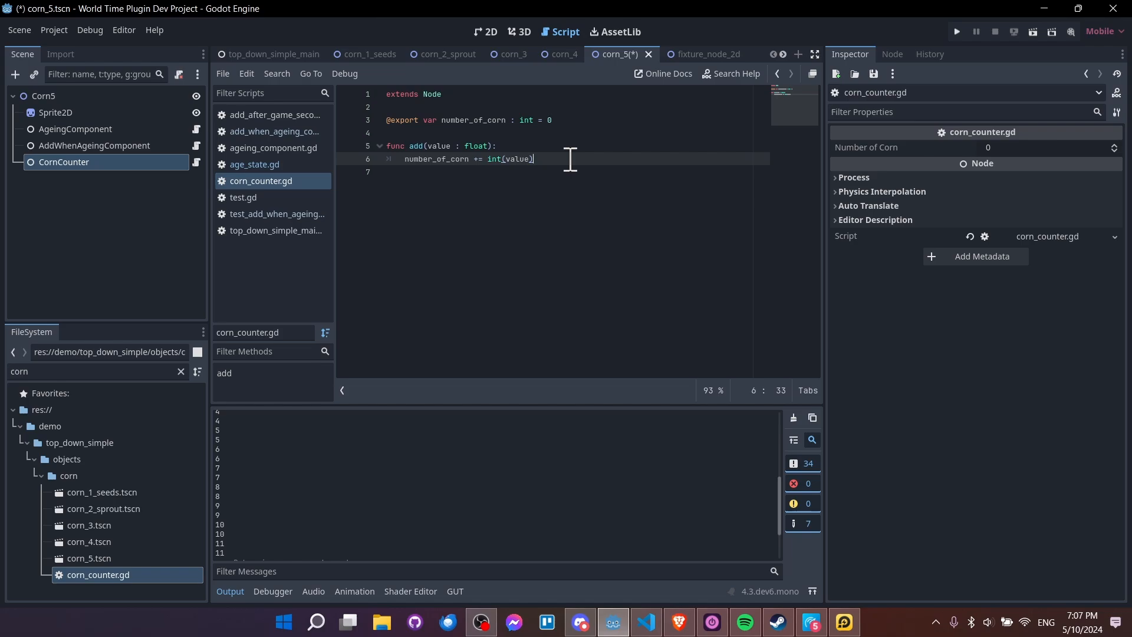
- Return to the 2D view, assign CornCounter as the Target Node of AddWhenAgeingComponent, and save the scene
{"action": "left_click", "coordinate": [487, 31]}
{"action": "left_click", "coordinate": [133, 128]}
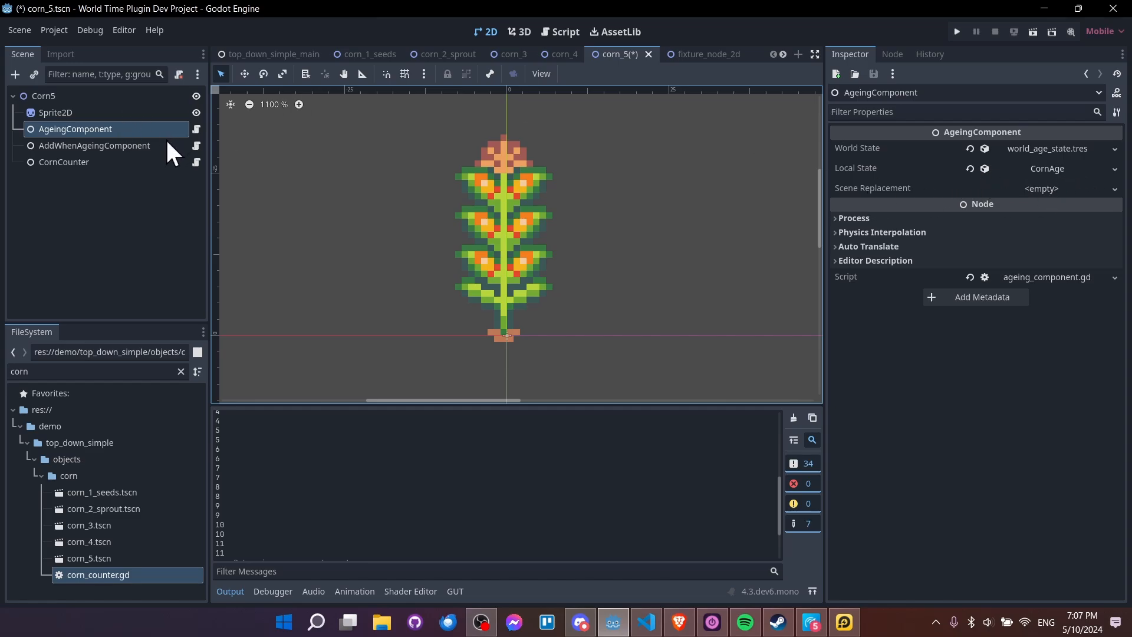
{"action": "left_click", "coordinate": [128, 147]}
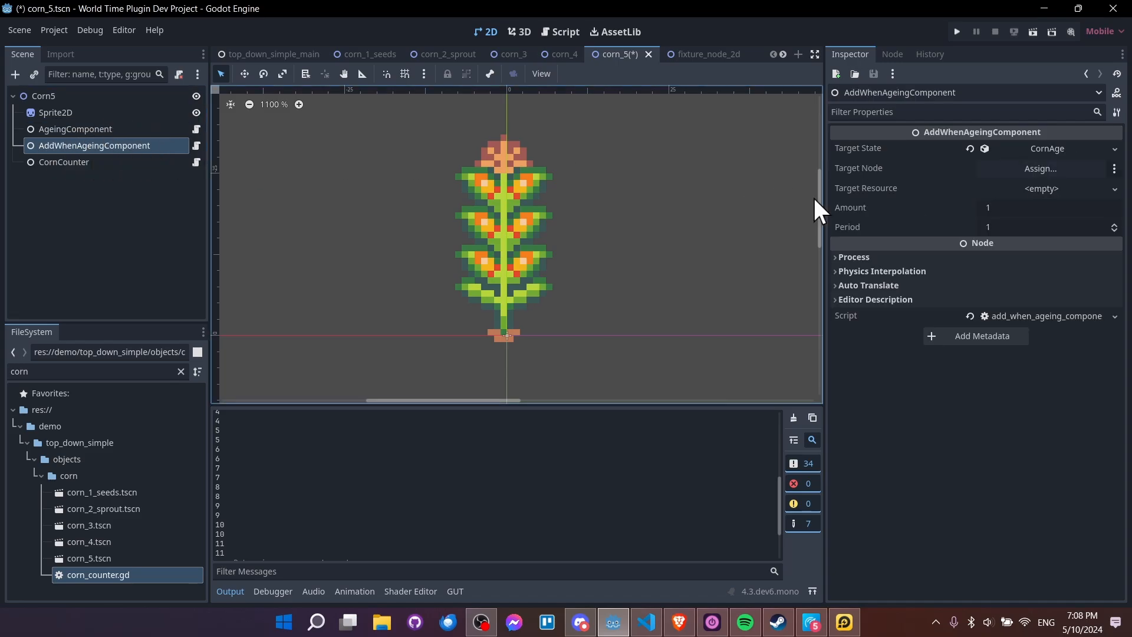
{"action": "left_click", "coordinate": [1004, 167]}
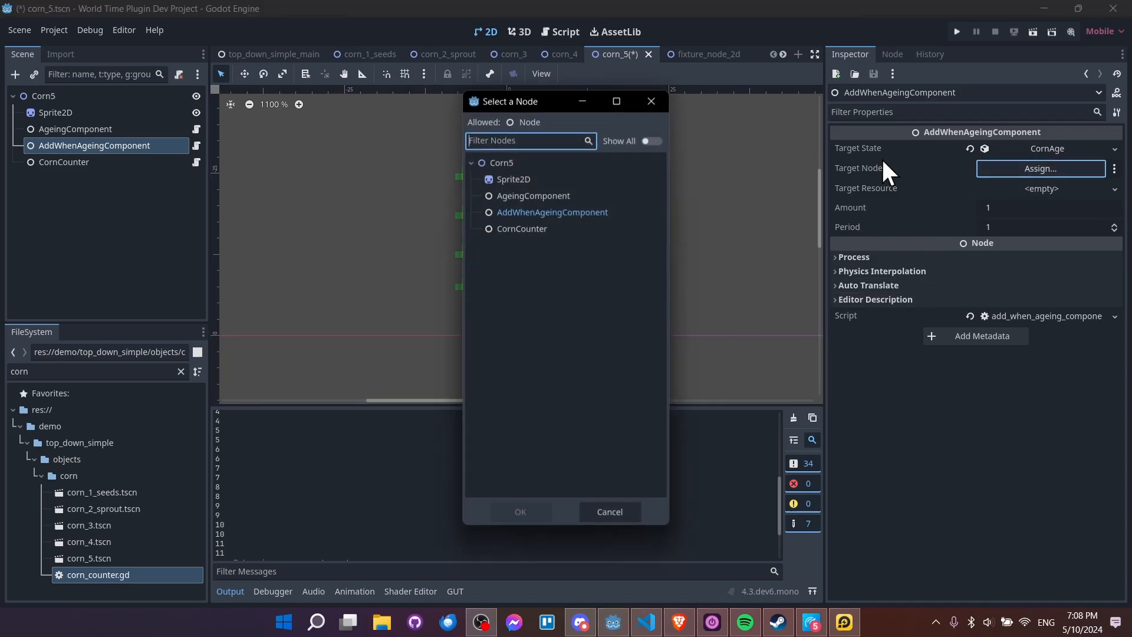
{"action": "double_click", "coordinate": [551, 231]}
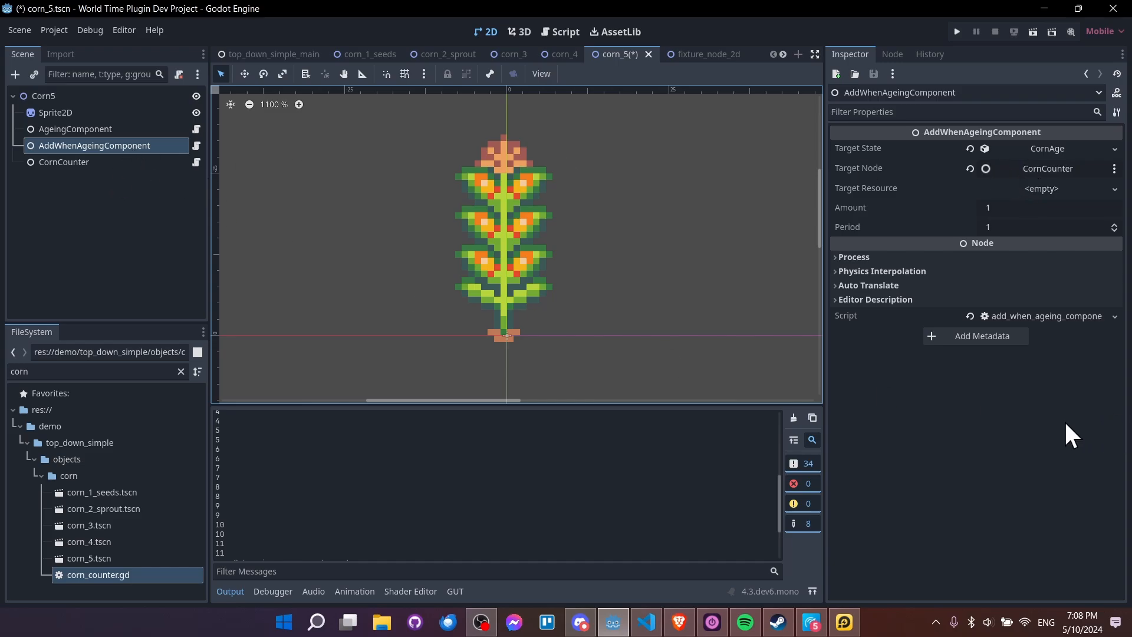
{"action": "key", "text": "ctrl+s"}
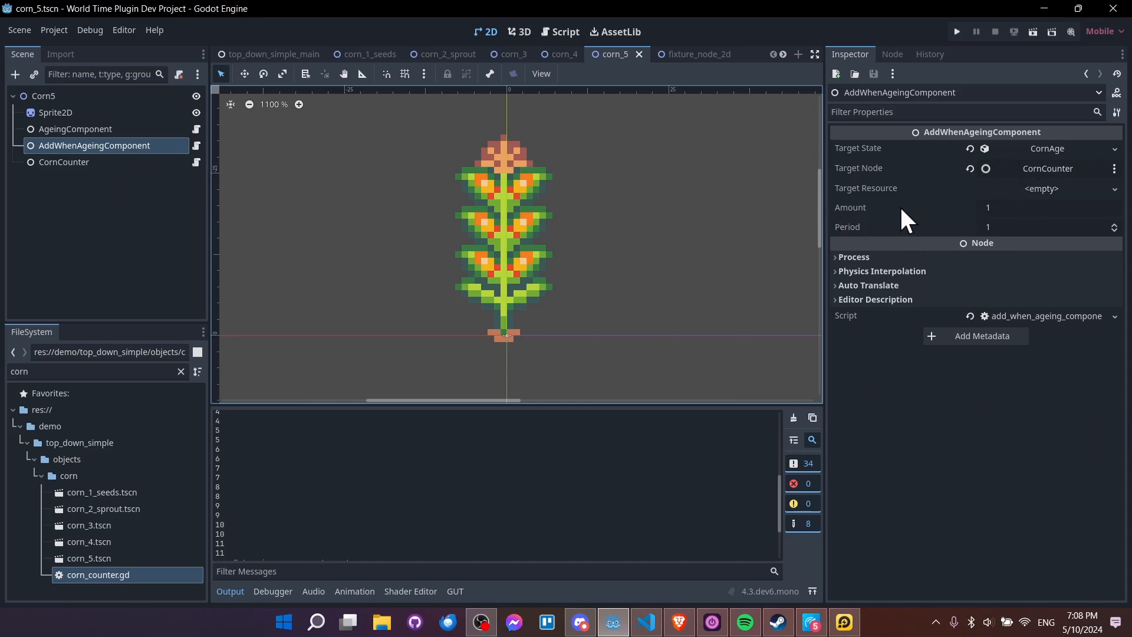
- Check the CornCounter node's properties and run the top_down_simple_main scene
{"action": "left_click", "coordinate": [110, 164]}
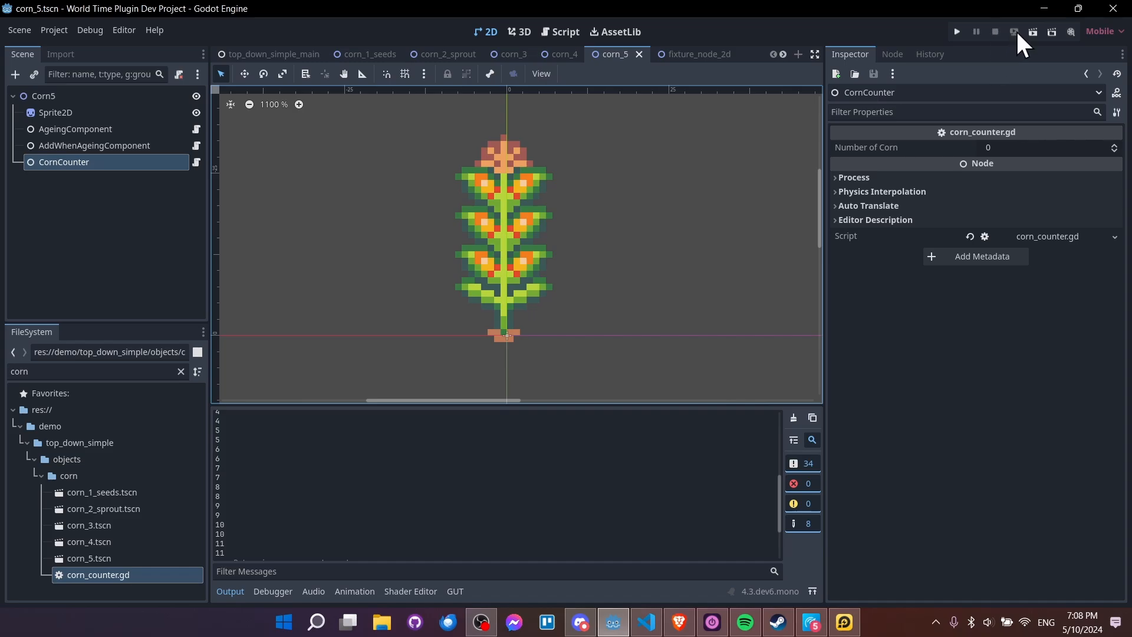
{"action": "left_click", "coordinate": [278, 53]}
{"action": "left_click", "coordinate": [1038, 31]}
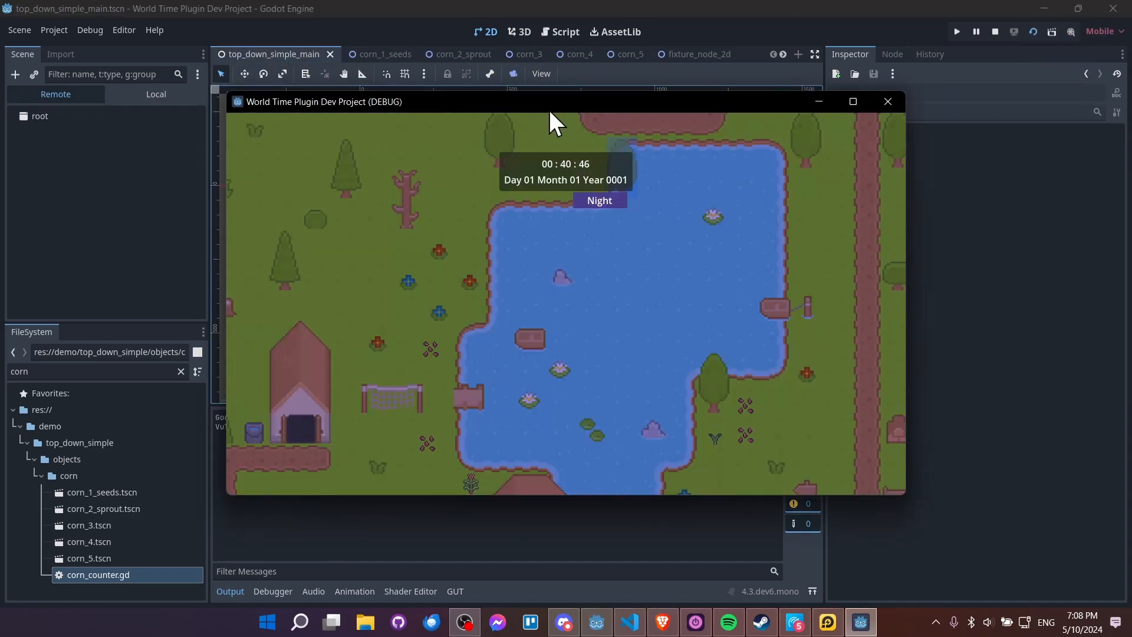
{"action": "left_click_drag", "start_coordinate": [553, 107], "coordinate": [583, 117]}
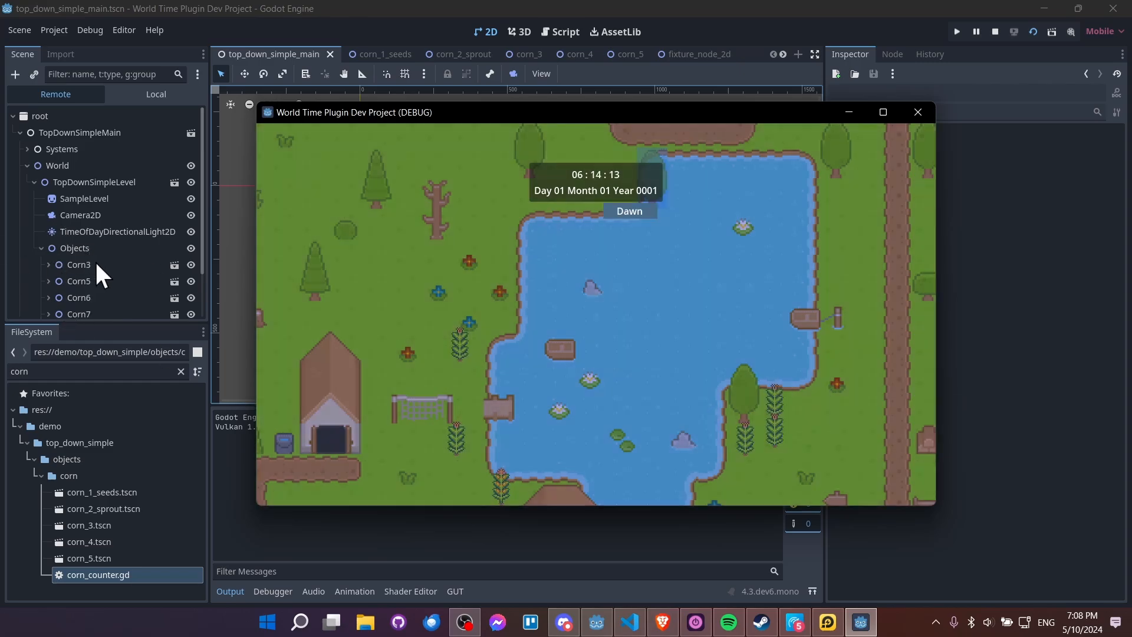
- Inspect the live CornCounter and AddWhenAgeingComponent values of Corn9 in the remote scene tree, comparing them with the running game
{"action": "left_click", "coordinate": [93, 260]}
{"action": "left_click", "coordinate": [48, 265]}
{"action": "scroll", "coordinate": [87, 285], "scroll_direction": "down", "scroll_amount": 4}
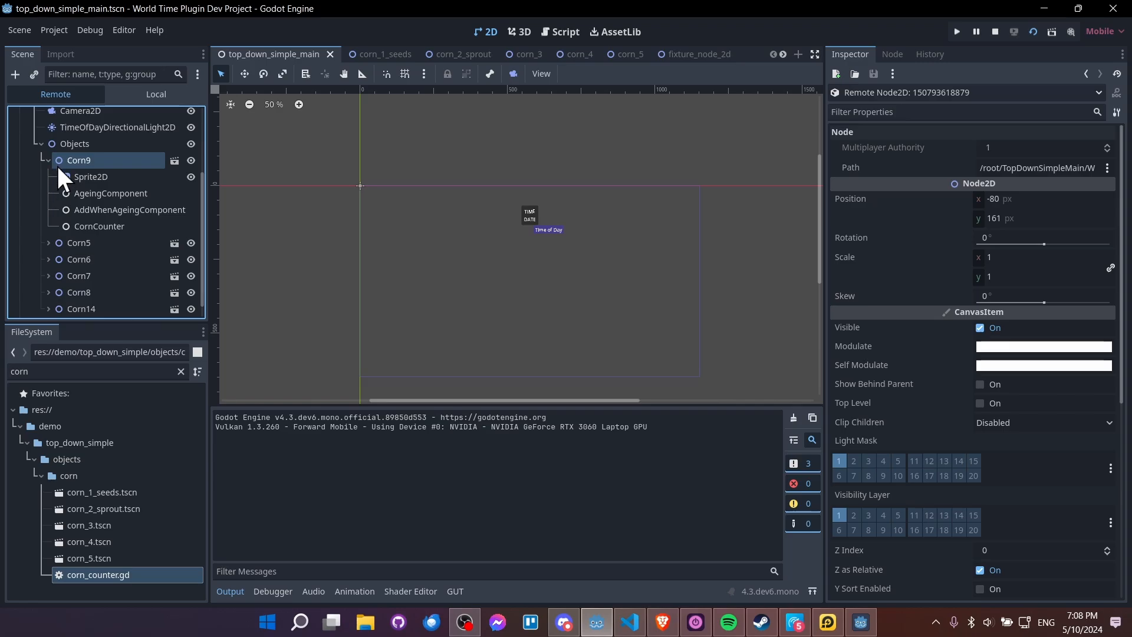
{"action": "left_click", "coordinate": [102, 224]}
{"action": "key", "text": "alt+Tab"}
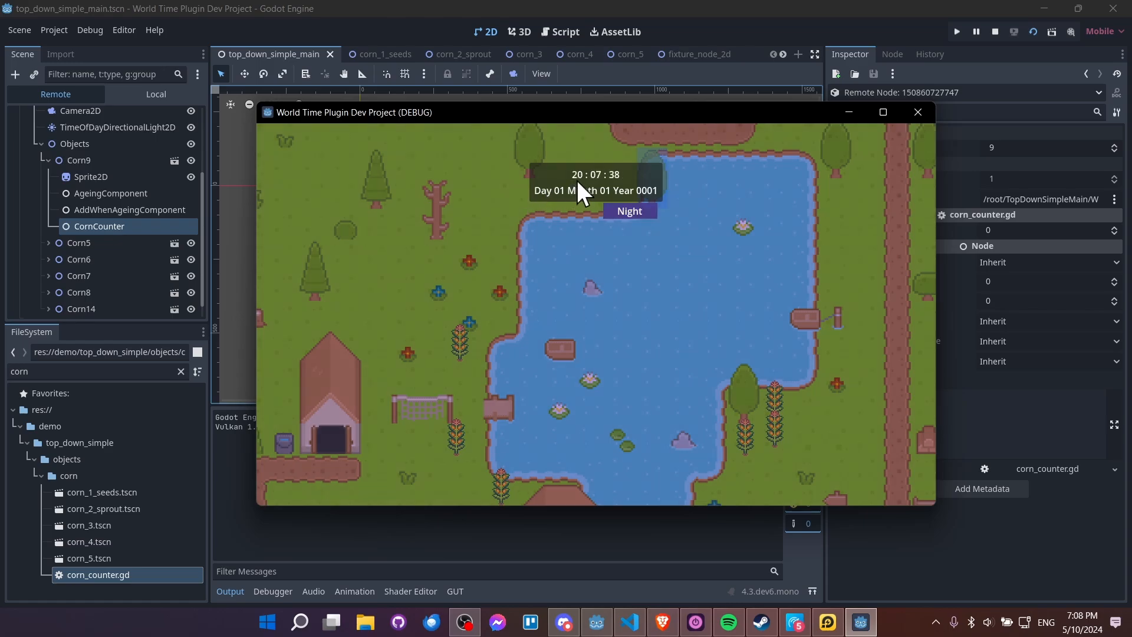
{"action": "key", "text": "alt+Tab"}
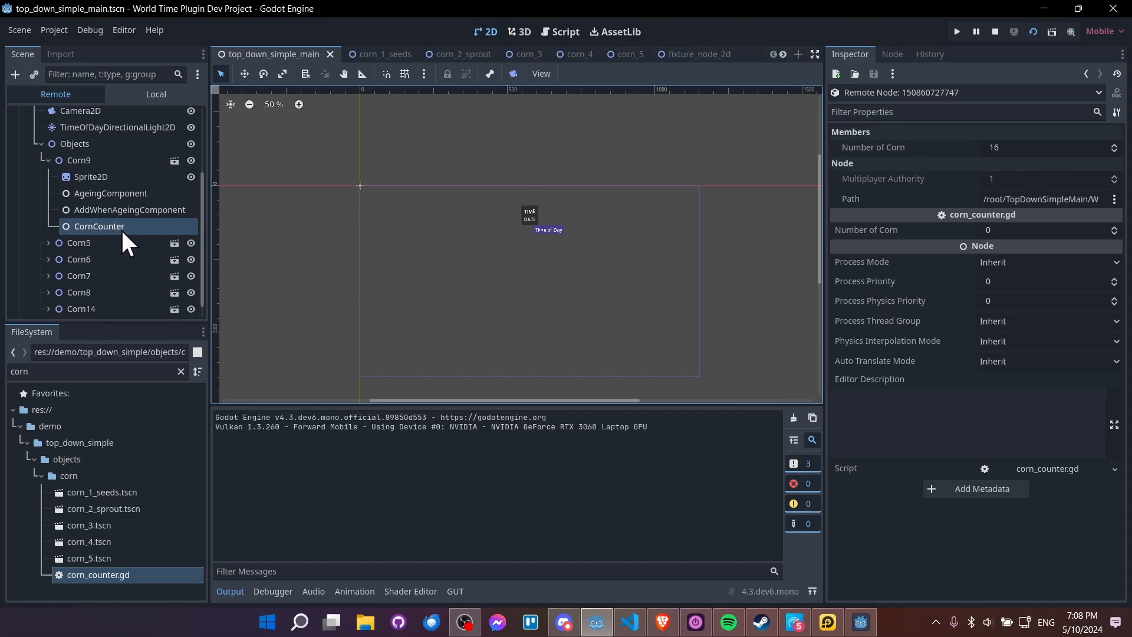
{"action": "key", "text": "alt+Tab"}
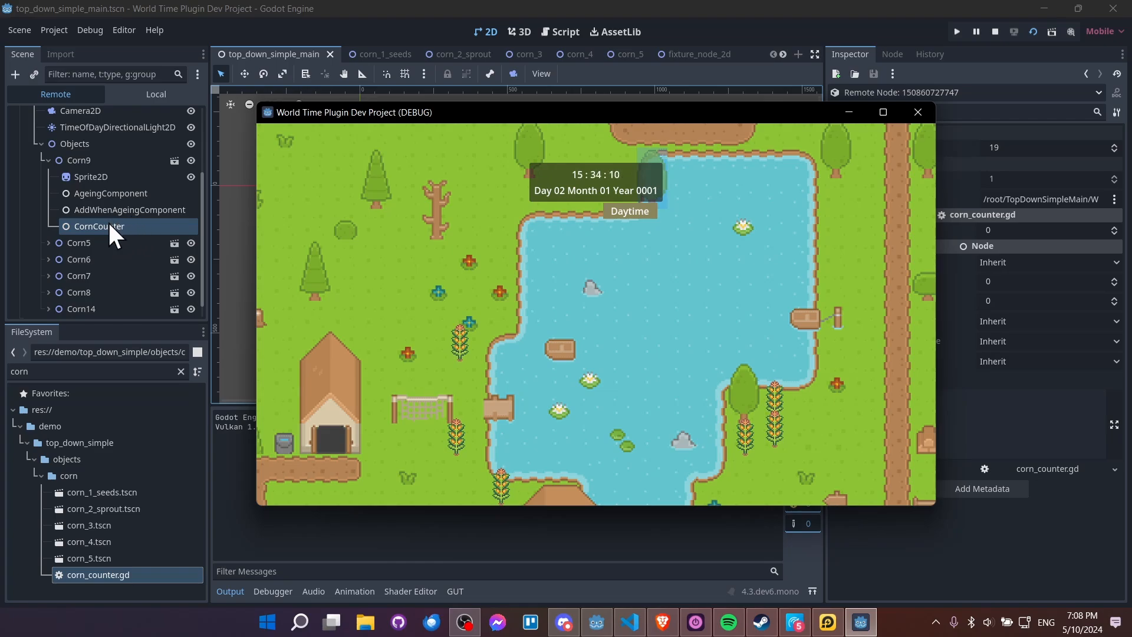
{"action": "key", "text": "alt+Tab"}
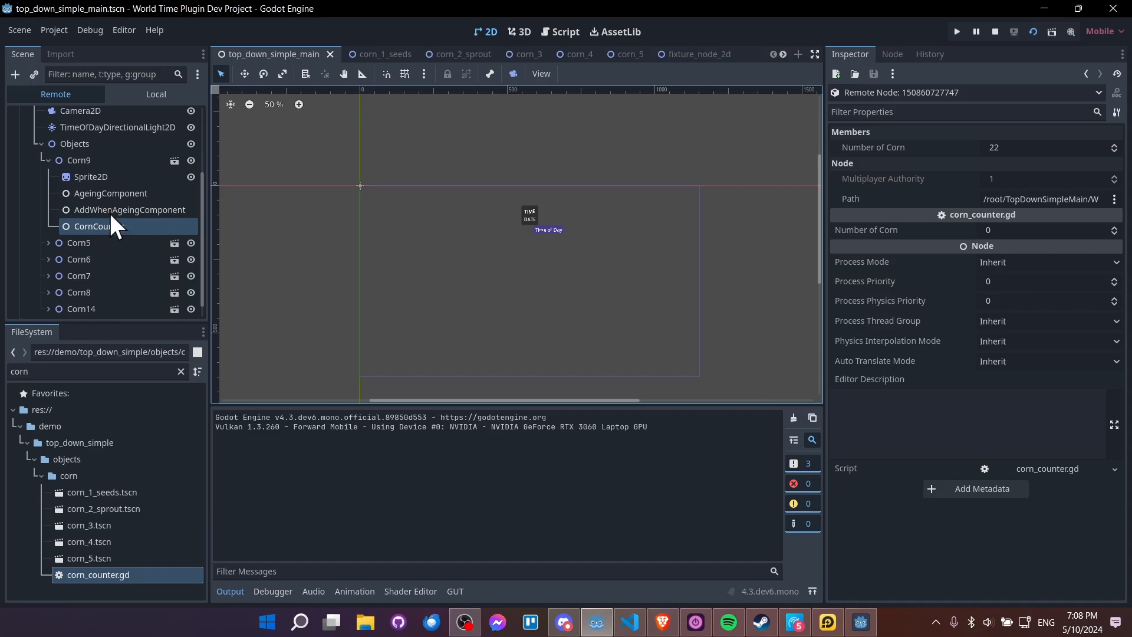
{"action": "left_click", "coordinate": [110, 211]}
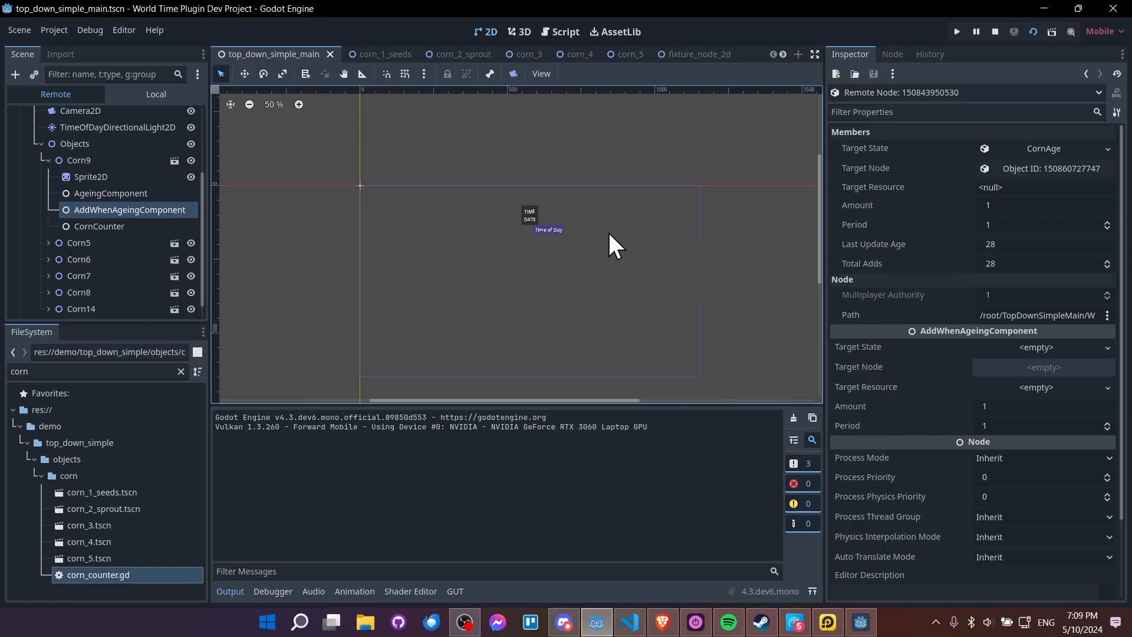
- Move the camera down and to the right across the map in the running game
{"action": "key", "text": "alt+Tab"}
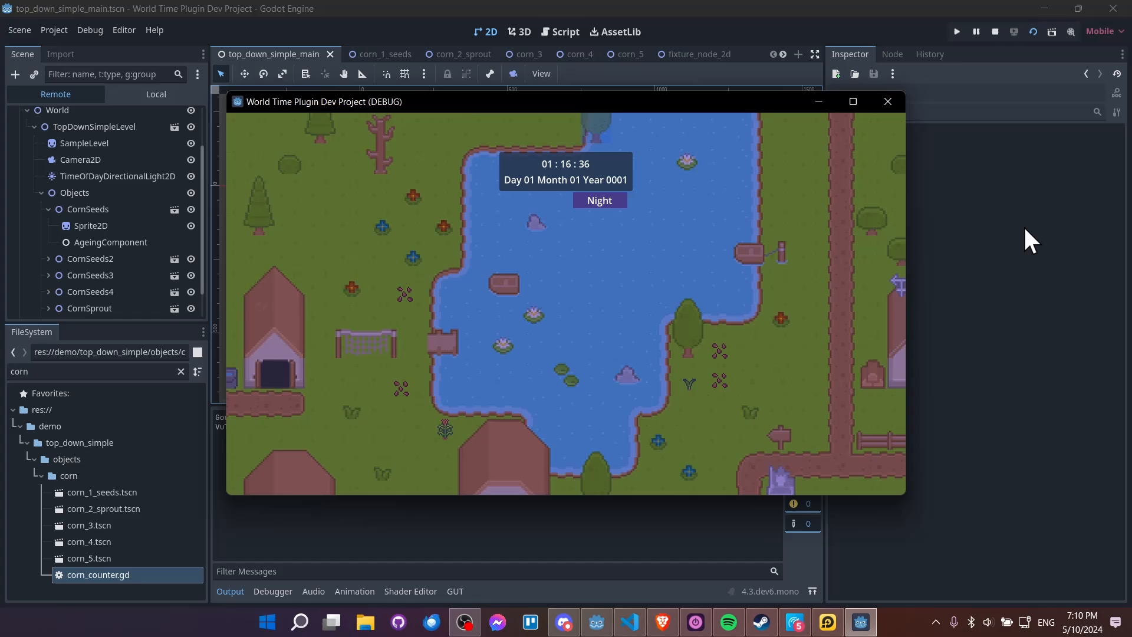
{"action": "key", "text": "s"}
{"action": "key", "text": "d"}
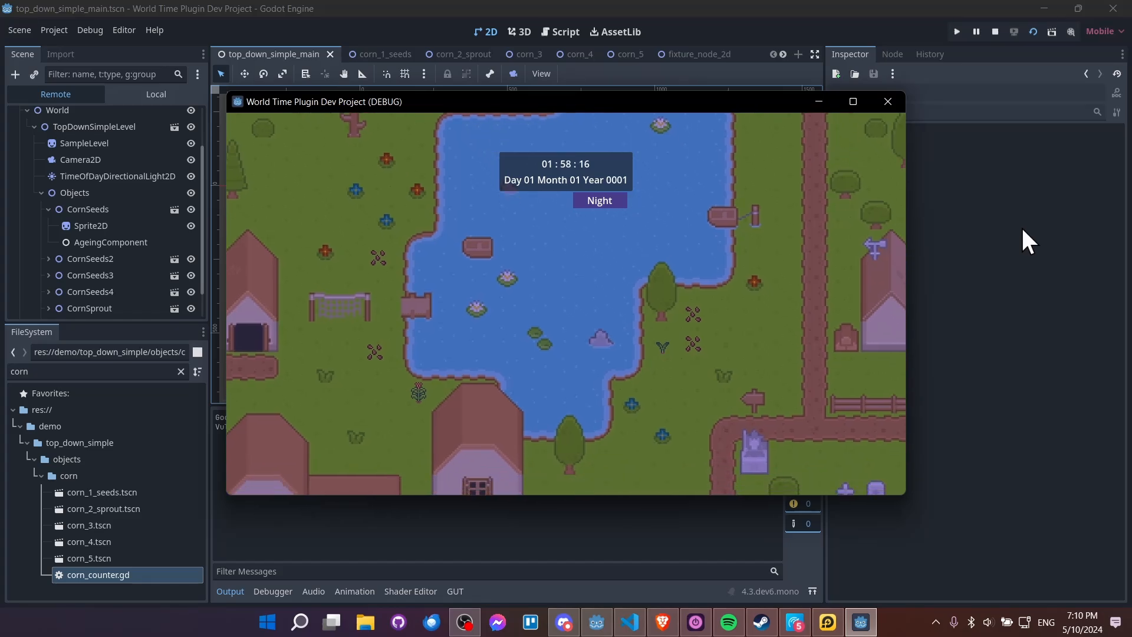